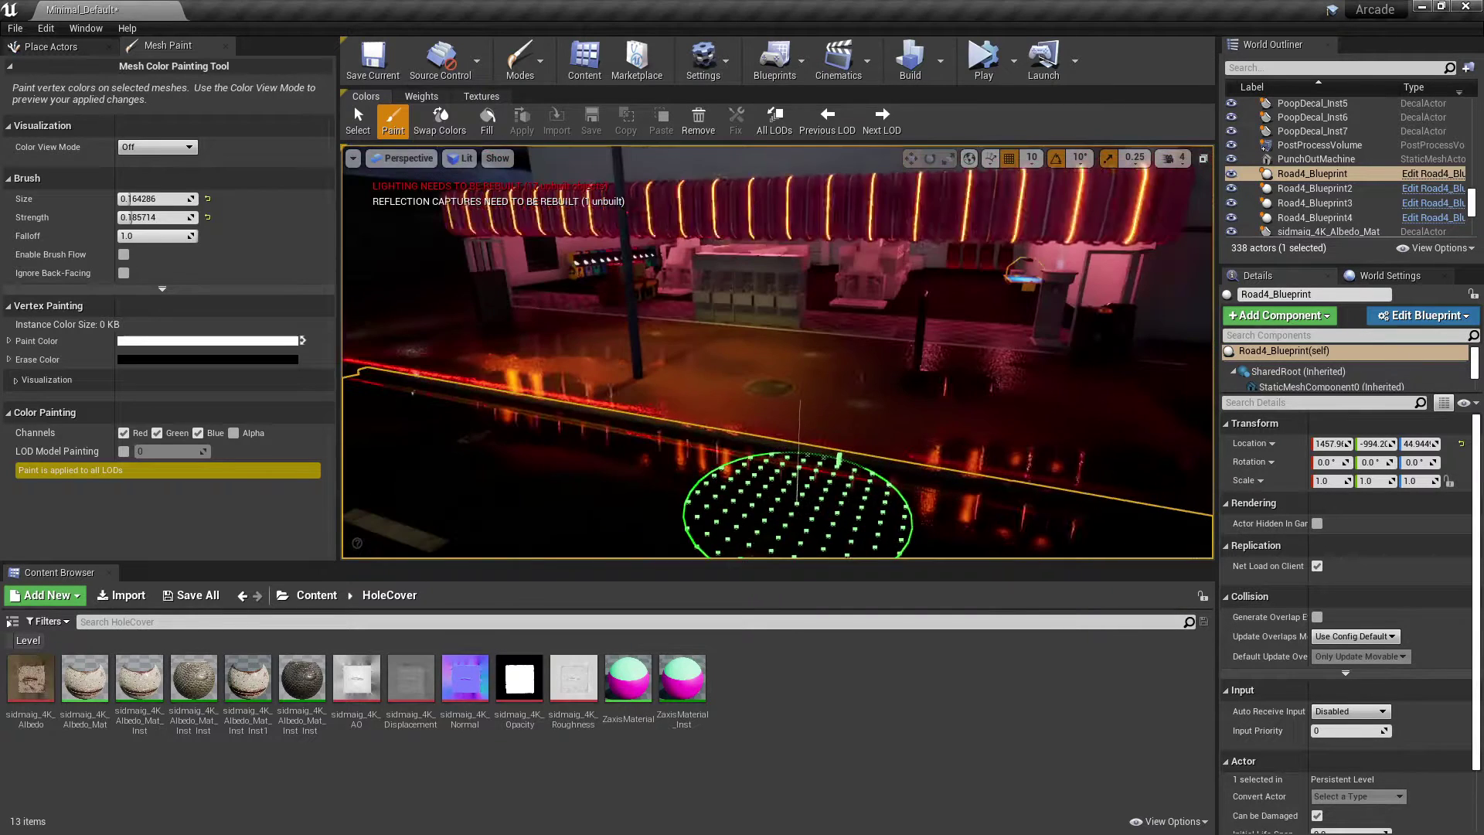
# Switch to mesh selection and pick the Pavement mesh near the manhole cover as the vertex painting target
pyautogui.moveTo(818, 503)
pyautogui.mouseDown(button='right')
pyautogui.moveTo(894, 348)
pyautogui.moveTo(937, 322)
pyautogui.mouseUp(button='right')
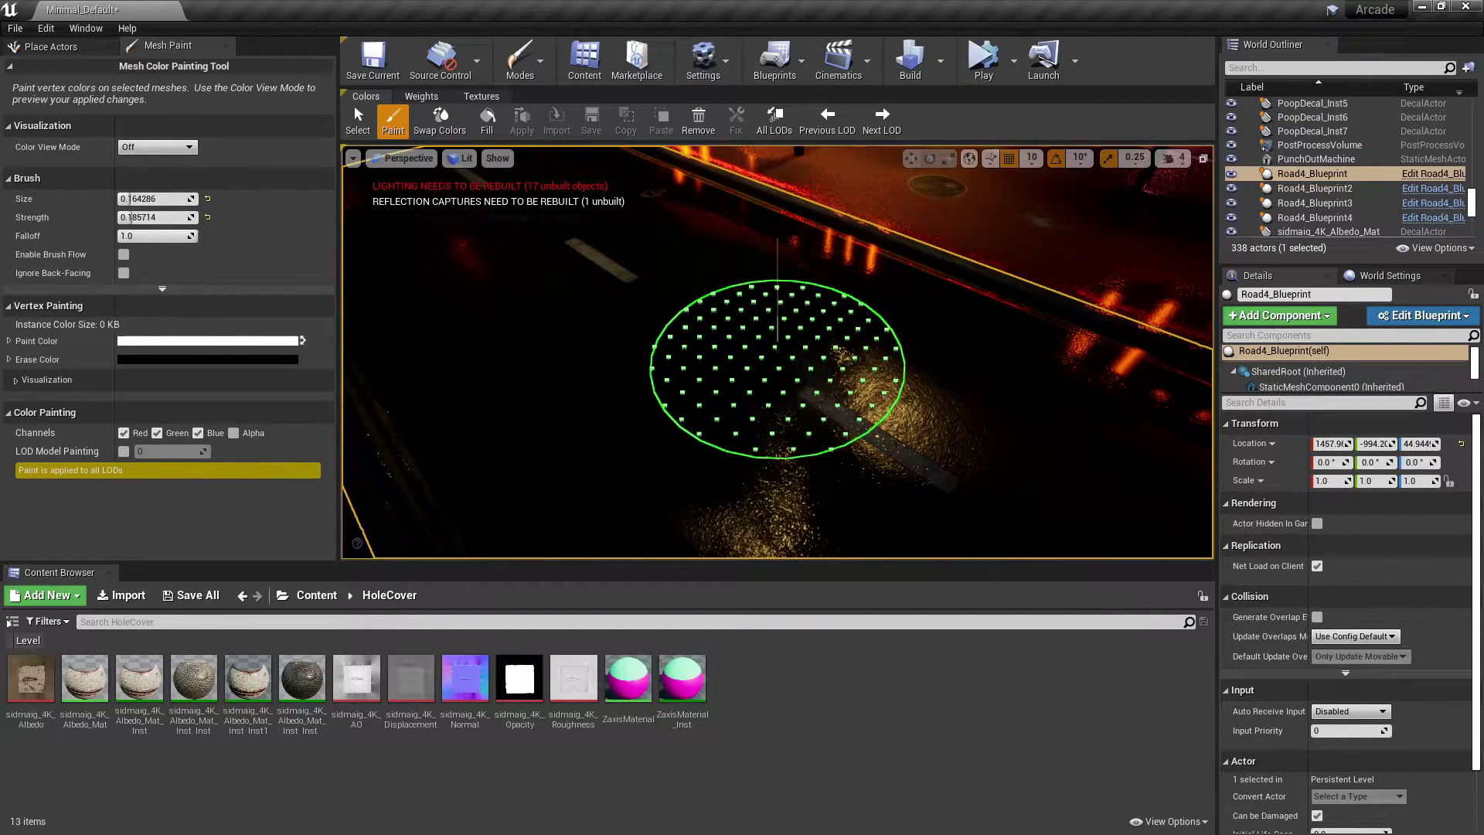
pyautogui.moveTo(777, 344)
pyautogui.mouseDown(button='right')
pyautogui.moveTo(832, 247)
pyautogui.moveTo(800, 293)
pyautogui.moveTo(850, 421)
pyautogui.mouseUp(button='right')
pyautogui.moveTo(820, 331)
pyautogui.mouseDown(button='right')
pyautogui.moveTo(824, 379)
pyautogui.moveTo(831, 367)
pyautogui.moveTo(867, 441)
pyautogui.mouseUp(button='right')
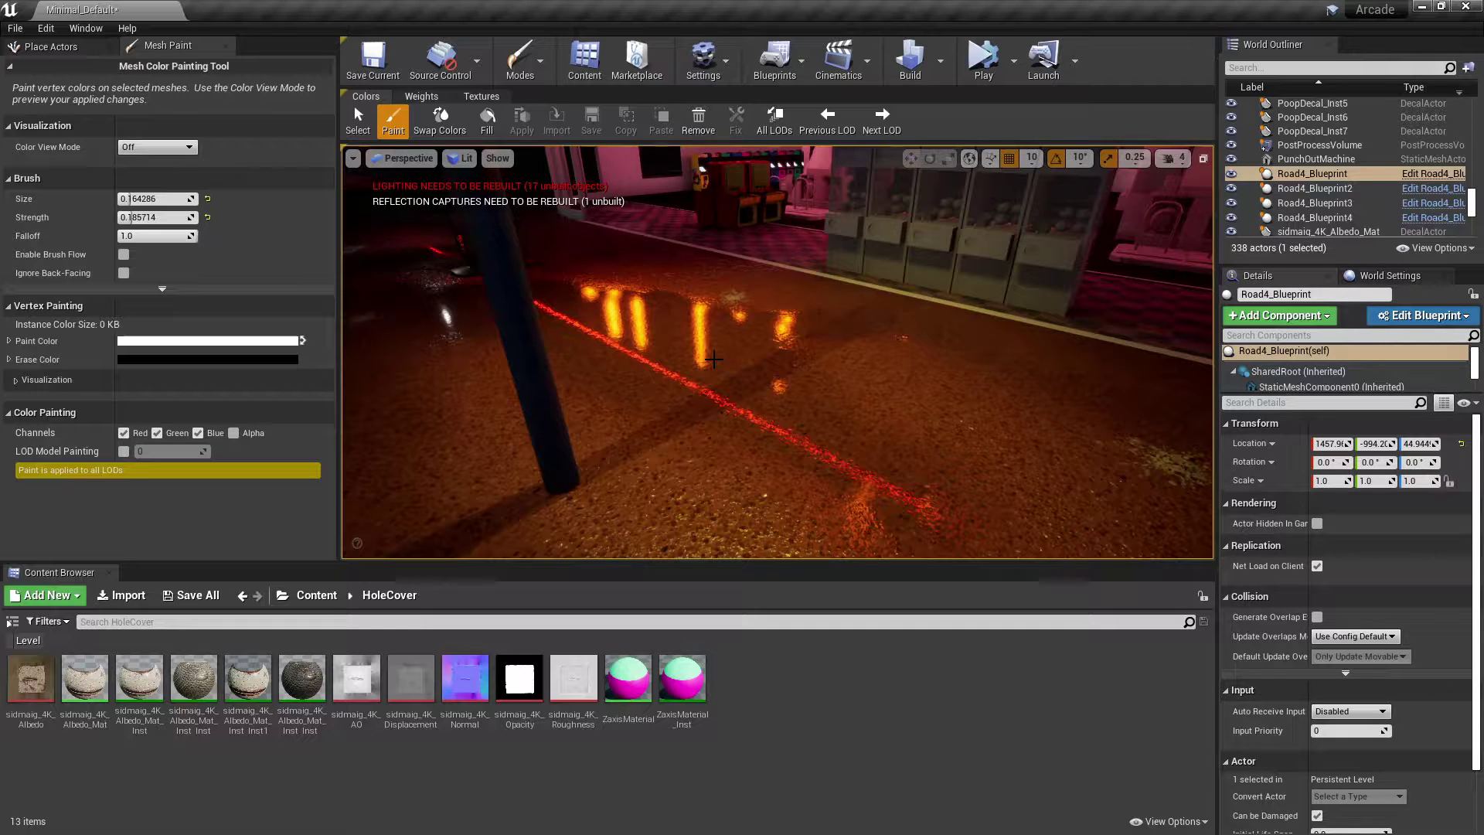
pyautogui.moveTo(863, 395); pyautogui.dragTo(863, 433, button='right')
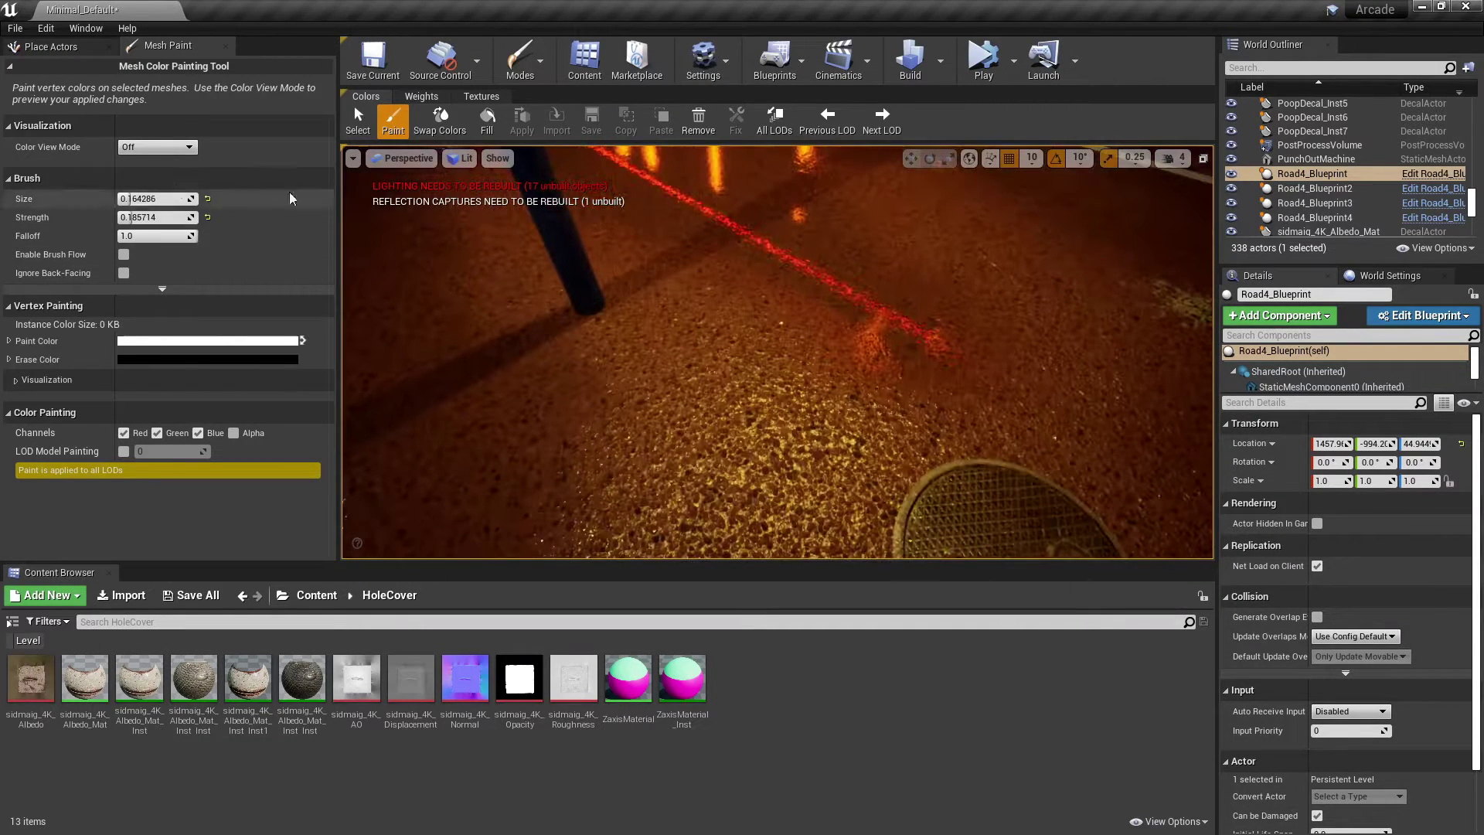
pyautogui.click(358, 120)
pyautogui.click(522, 68)
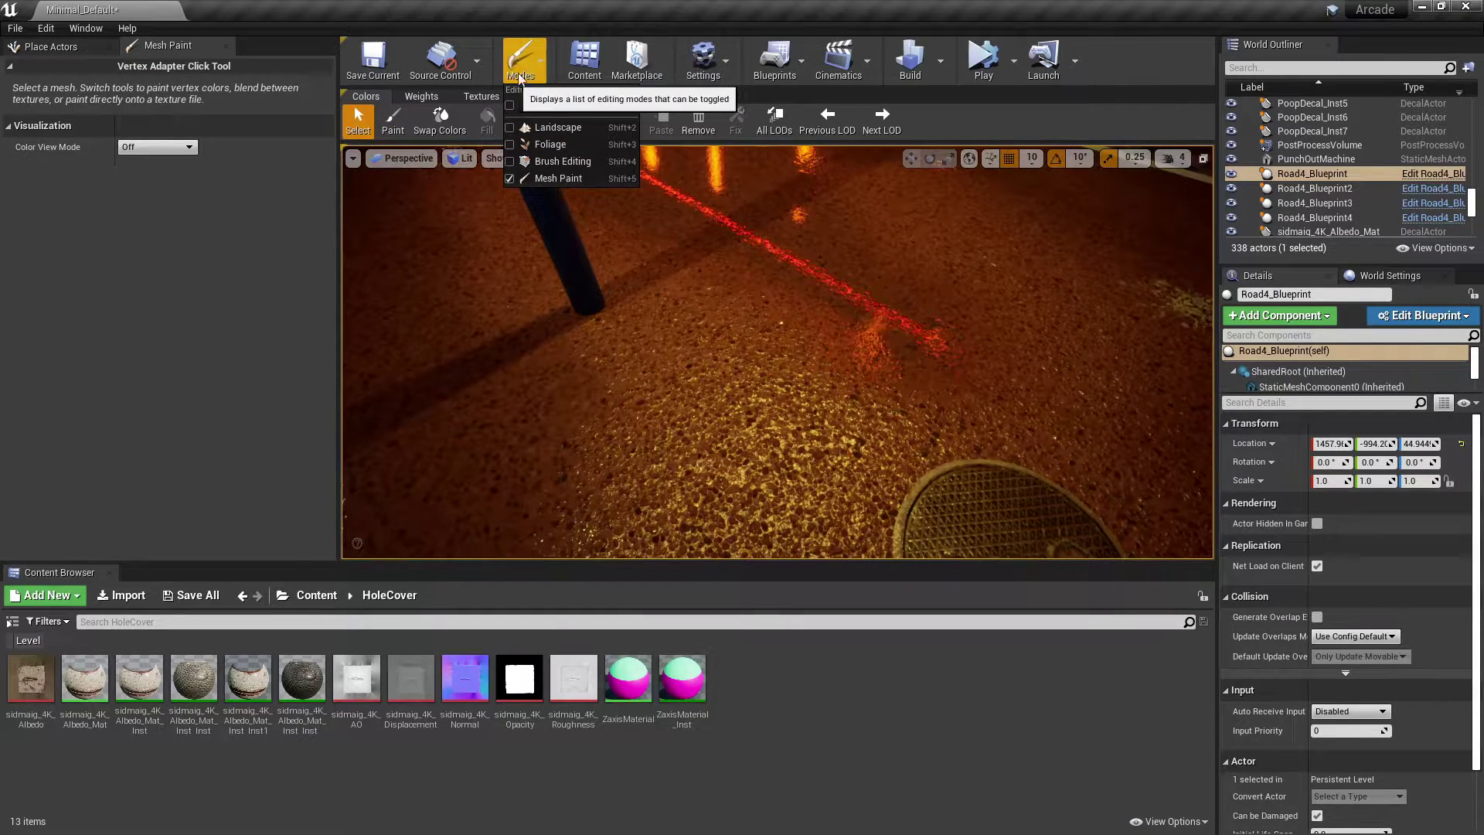
pyautogui.click(539, 180)
pyautogui.moveTo(664, 310); pyautogui.dragTo(696, 340, button='right')
pyautogui.moveTo(614, 286); pyautogui.dragTo(614, 286, button='right')
pyautogui.click(615, 287)
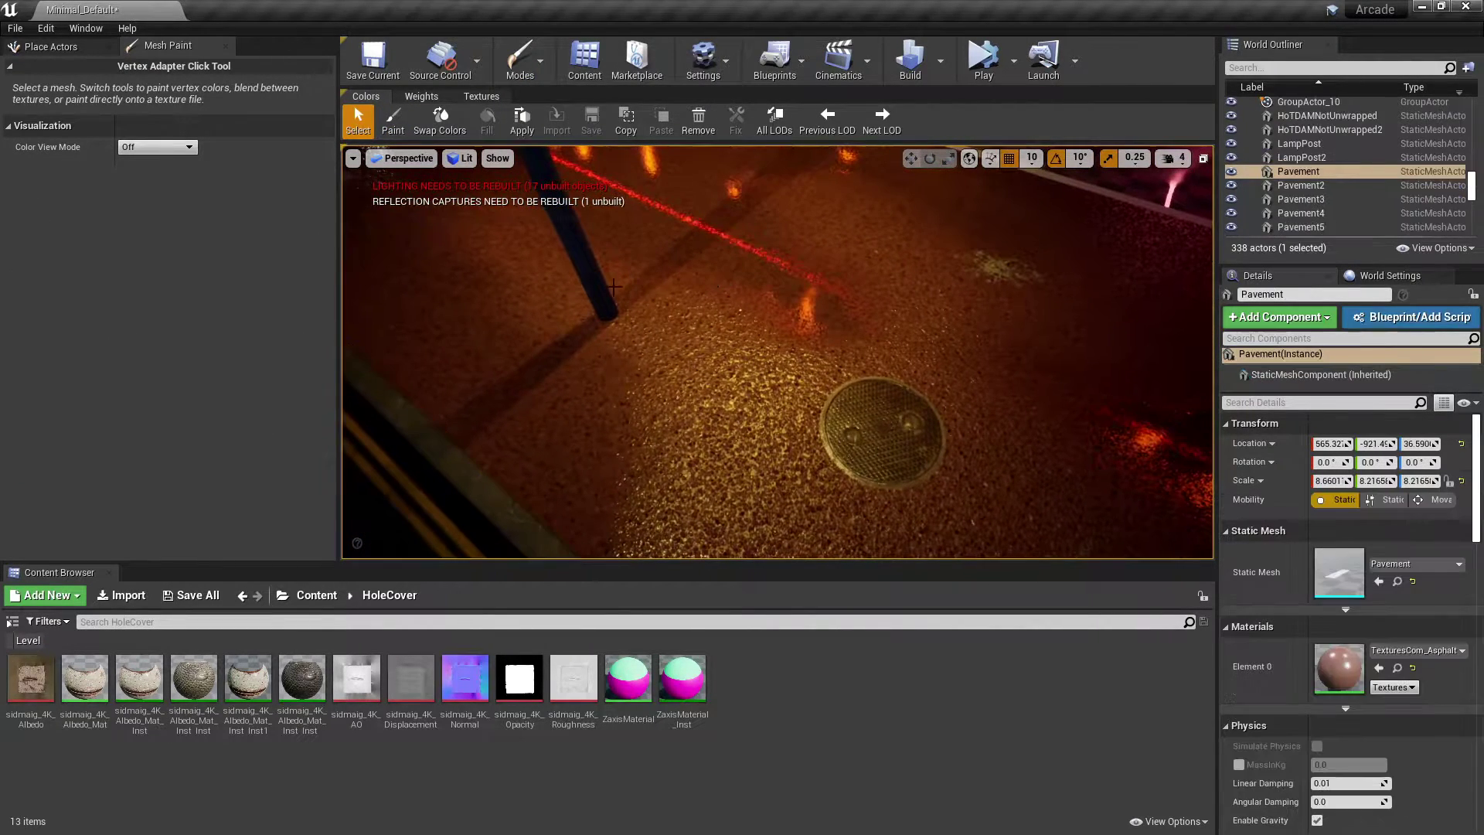
# Swap the paint colour to black and paint a wet patch onto the pavement beside the manhole cover
pyautogui.click(523, 56)
pyautogui.click(522, 54)
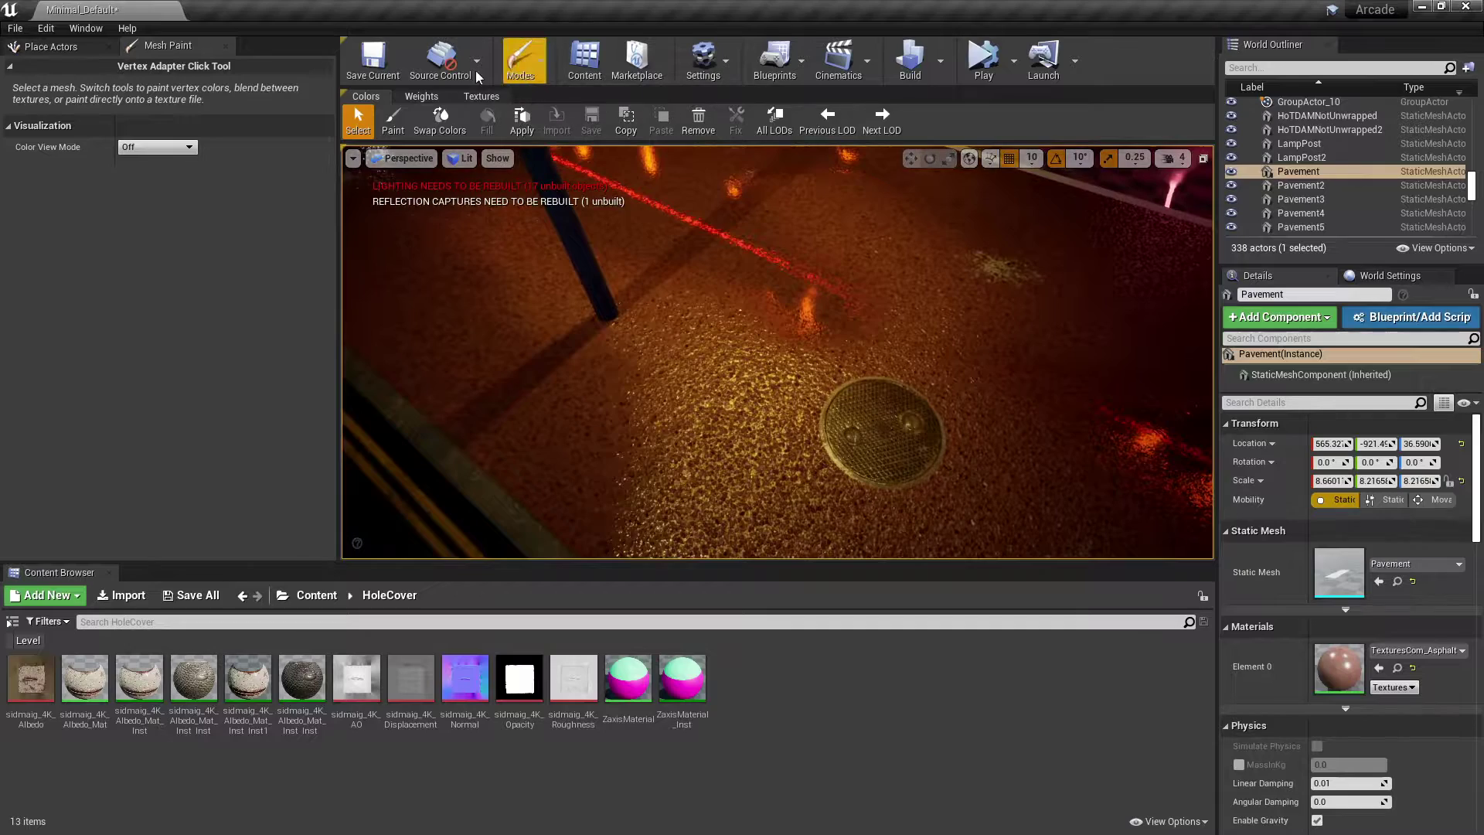
pyautogui.click(393, 120)
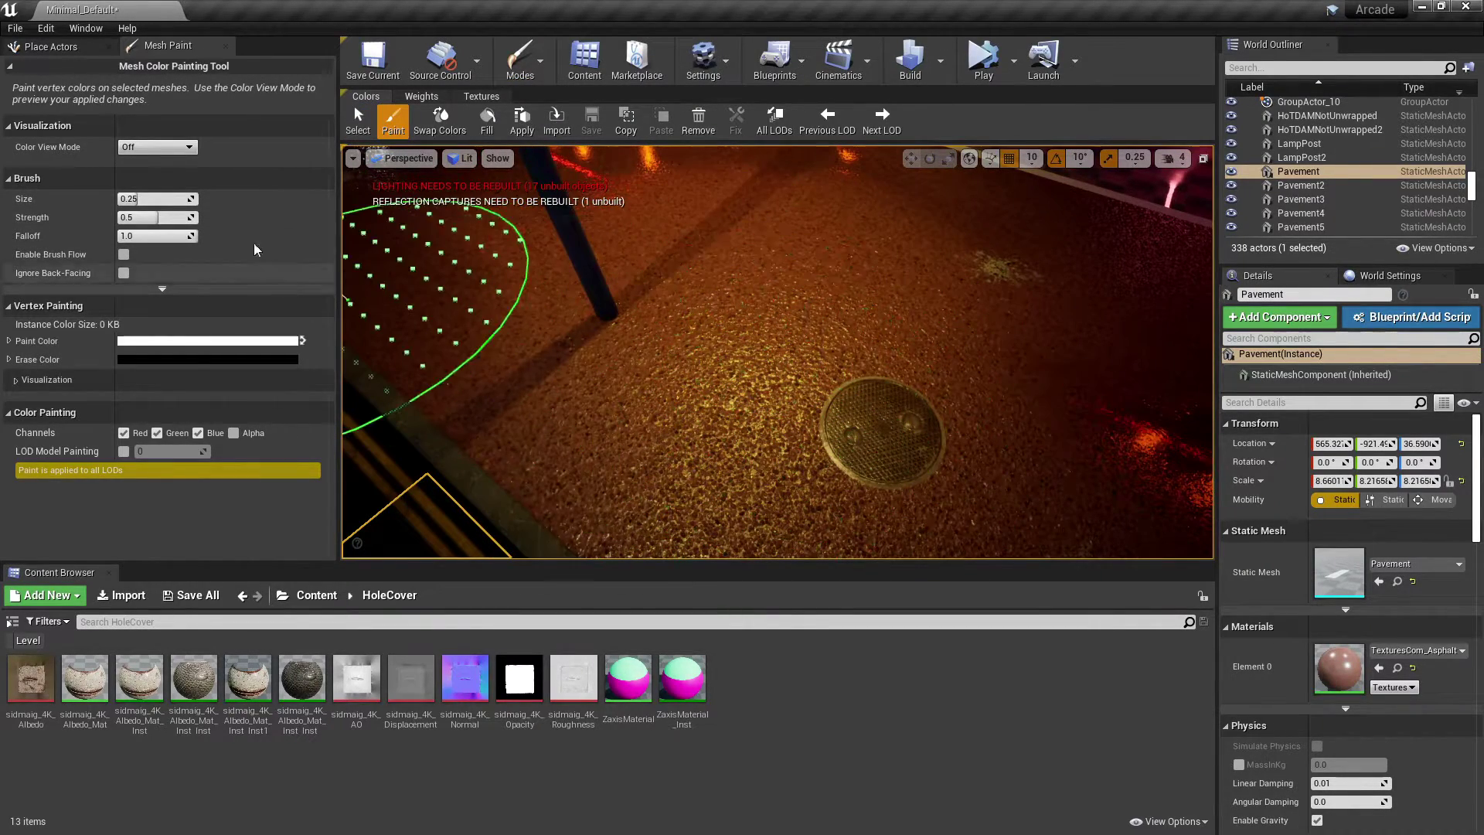
pyautogui.click(302, 340)
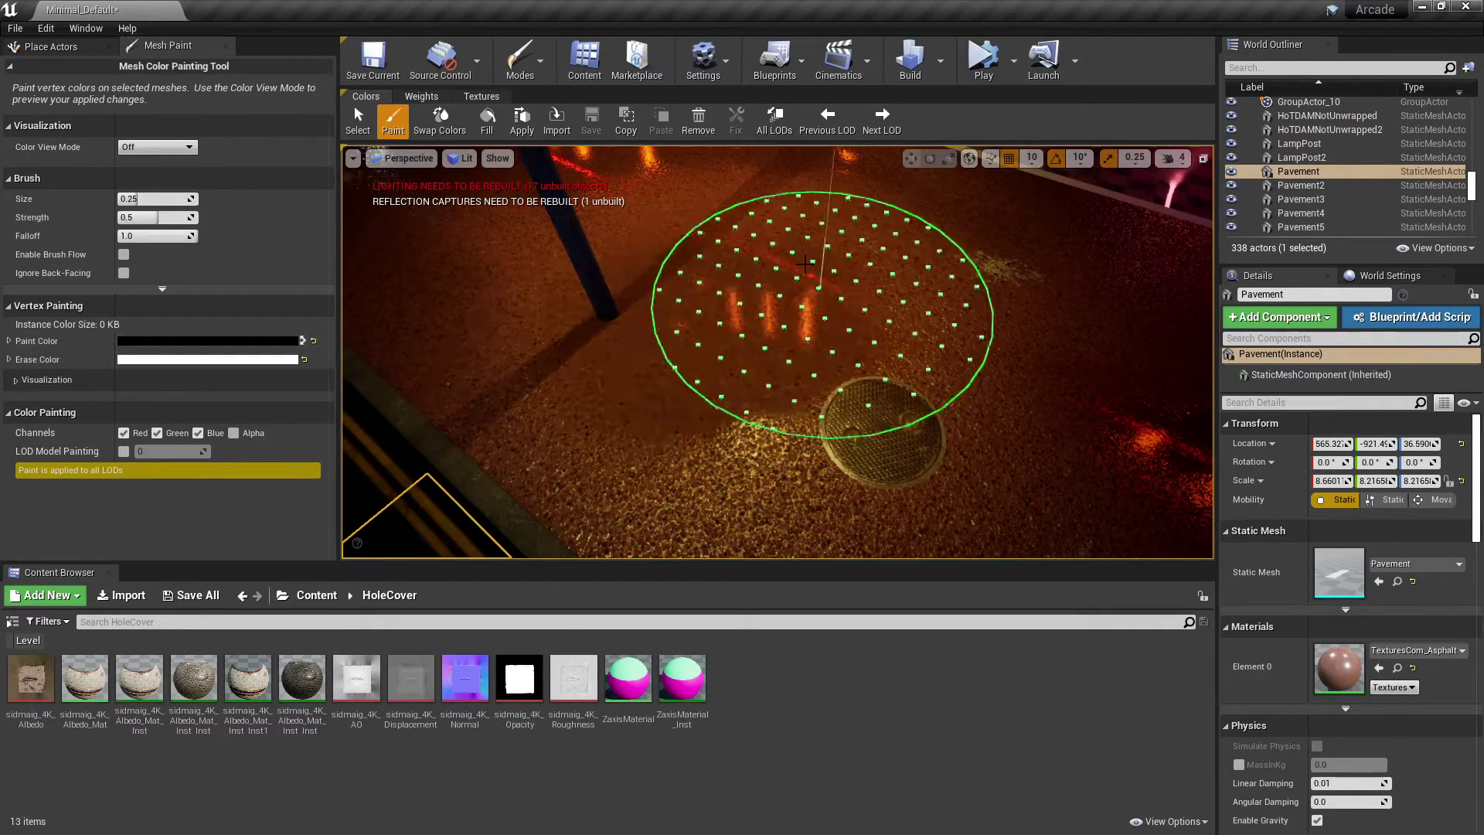
pyautogui.moveTo(776, 280); pyautogui.dragTo(762, 279, button='right')
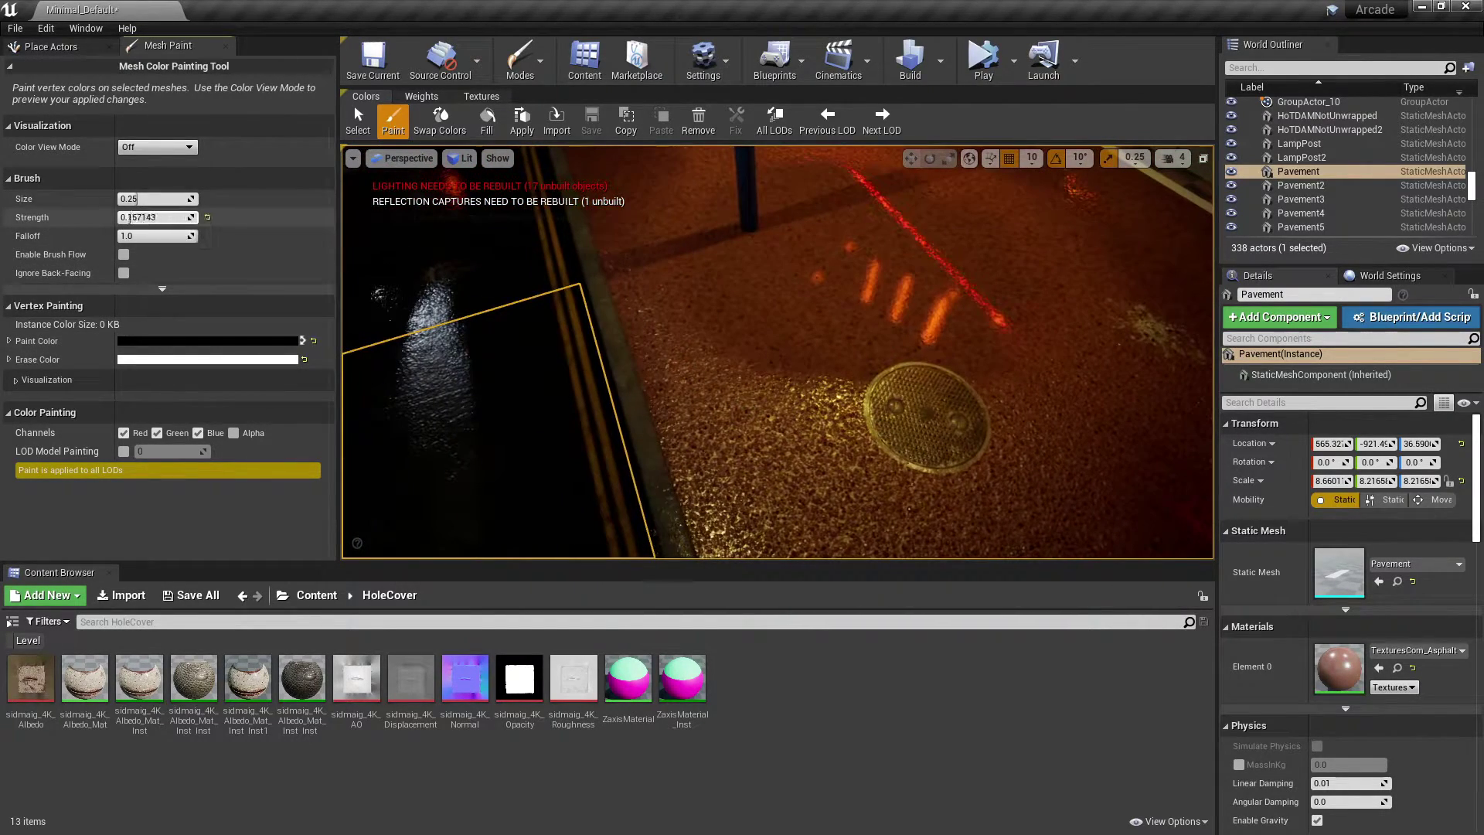
# Paint the pavement beside the manhole cover in white with brush size 0.154762 and strength 0.138095
pyautogui.moveTo(127, 217); pyautogui.dragTo(123, 217)
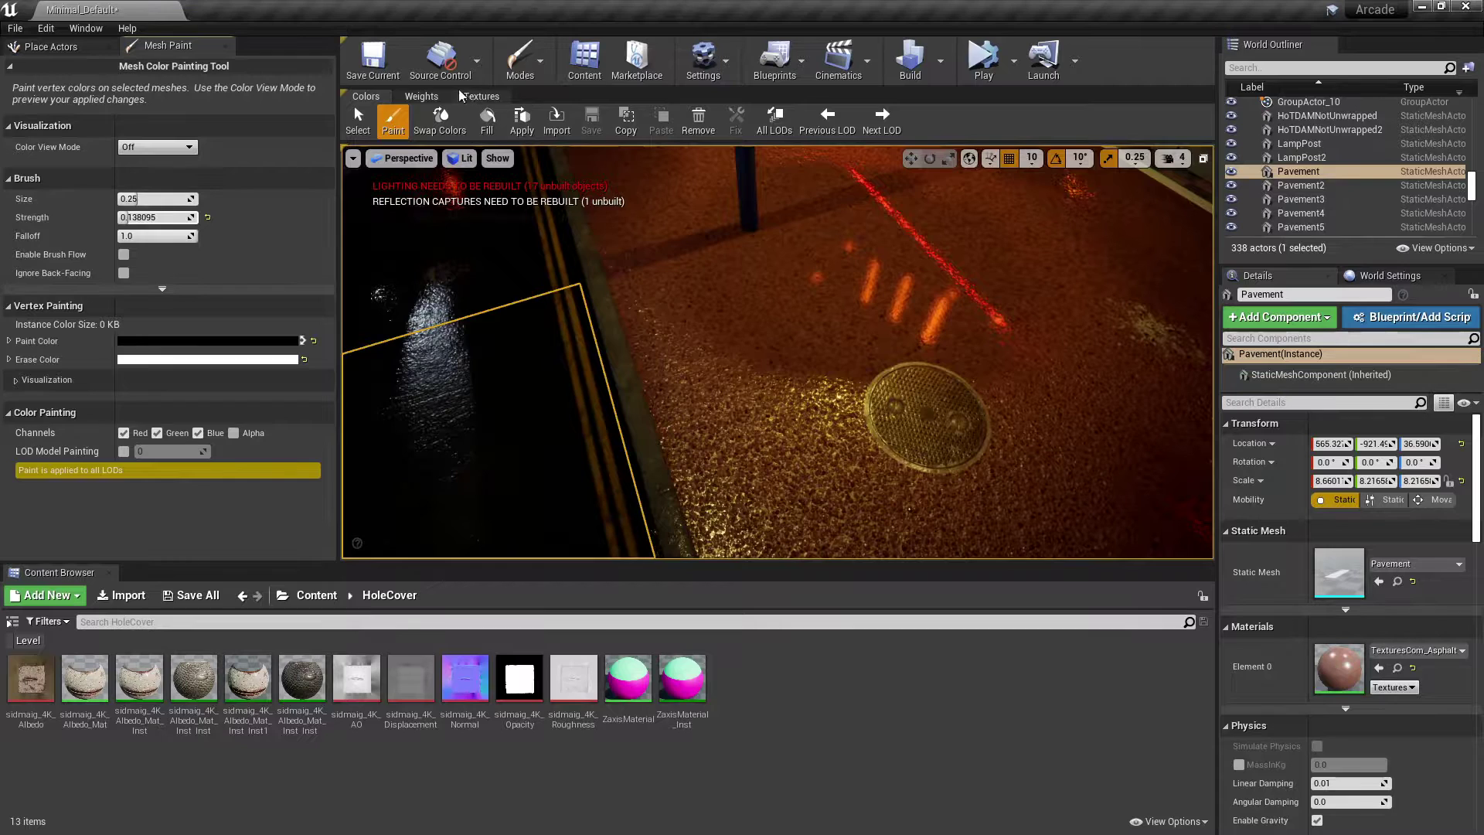
pyautogui.click(313, 340)
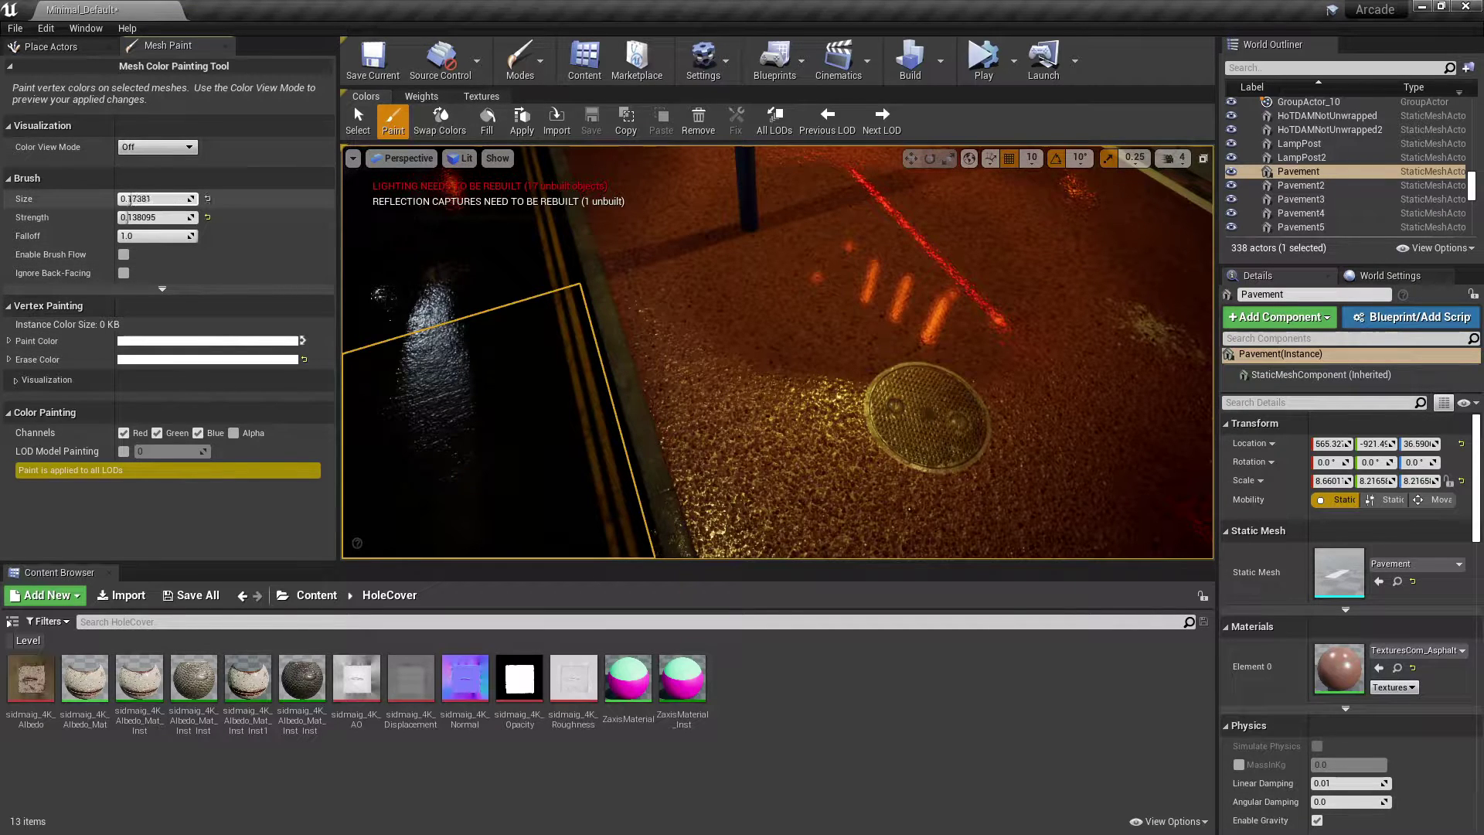
pyautogui.moveTo(130, 199); pyautogui.dragTo(123, 199)
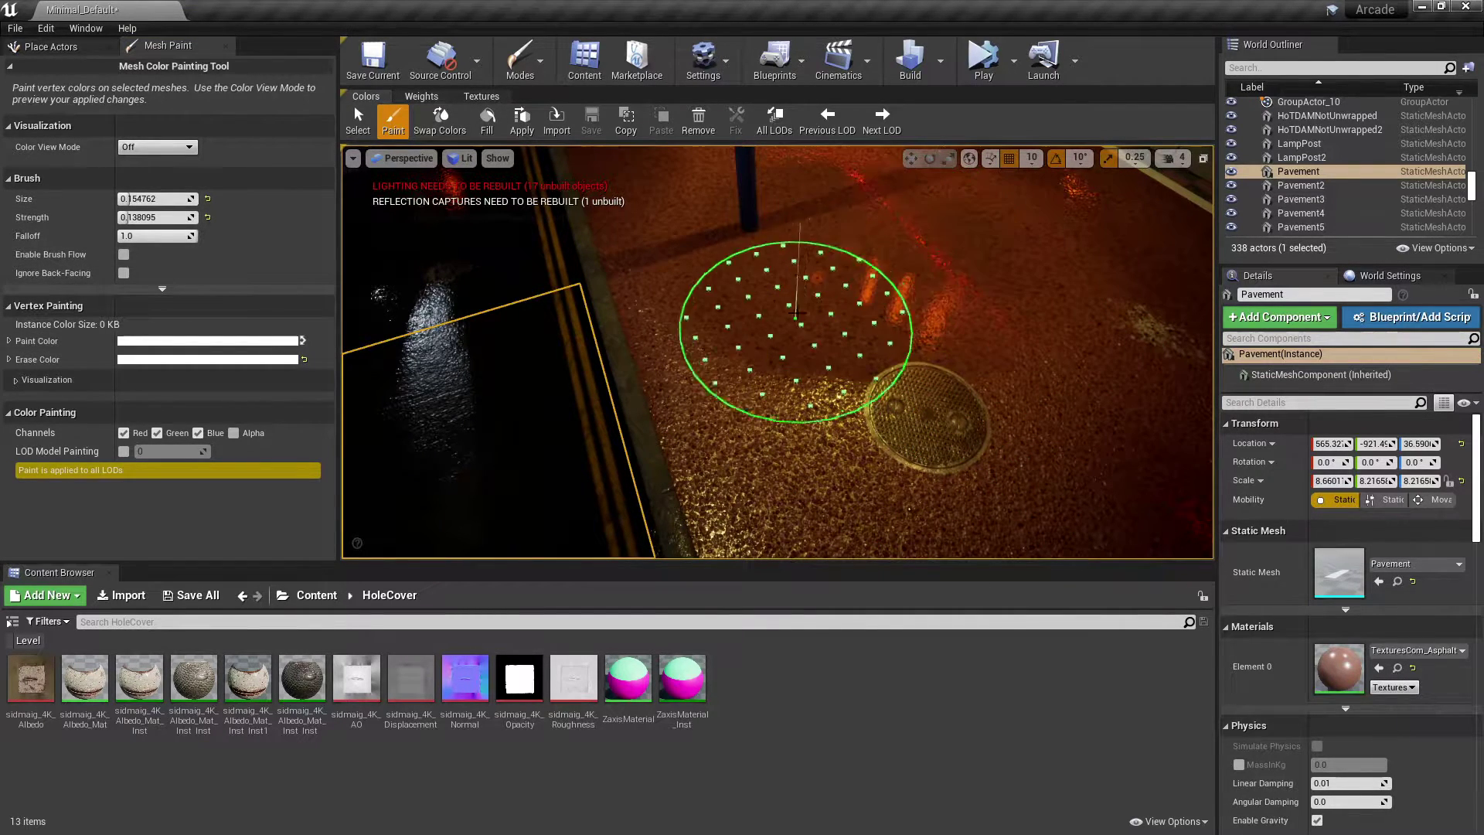
pyautogui.moveTo(773, 303); pyautogui.dragTo(829, 287, button='right')
pyautogui.moveTo(829, 287); pyautogui.dragTo(739, 393)
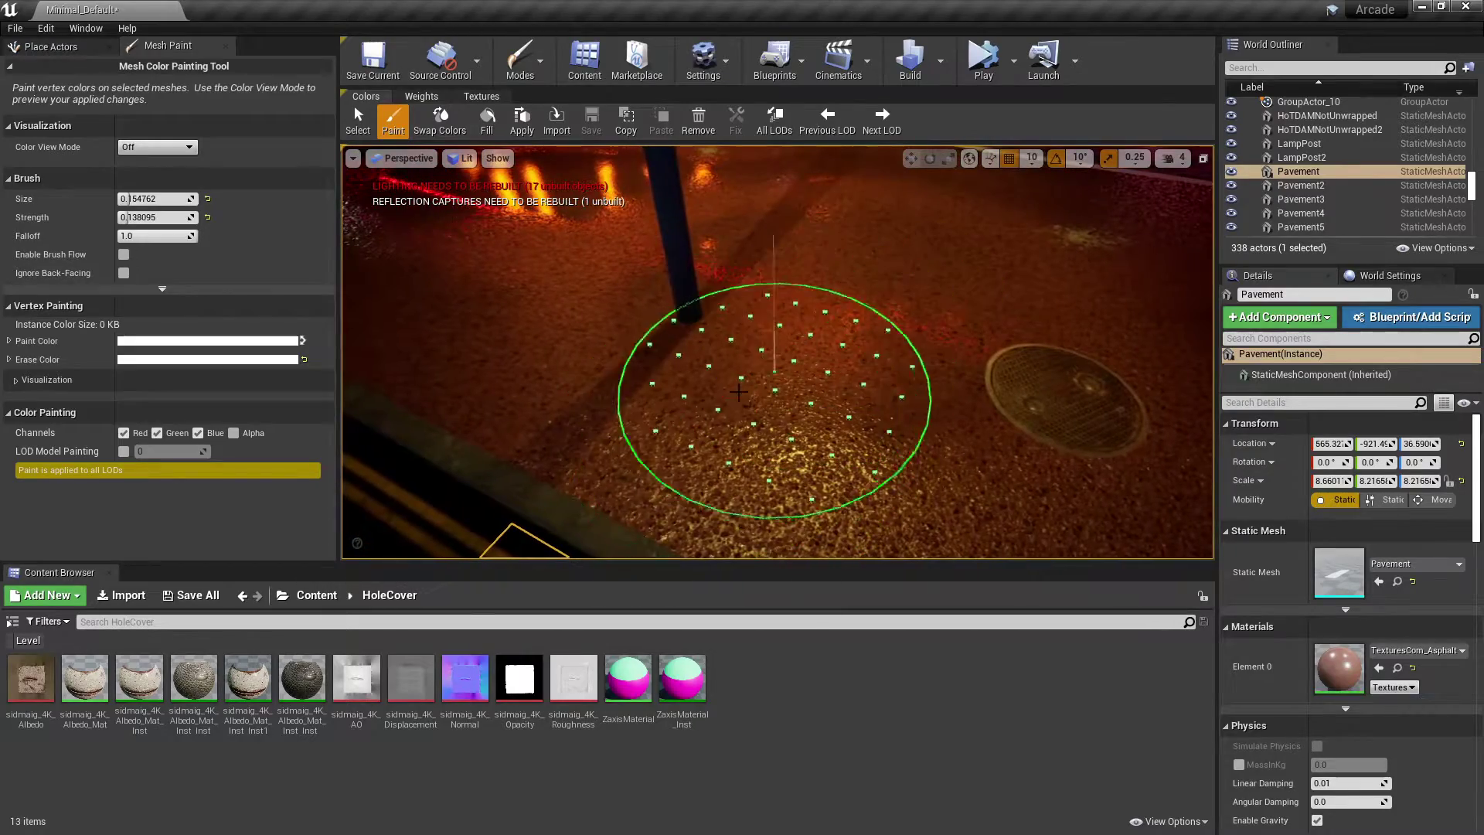
# Select Road4_Blueprint as the vertex painting target and paint white over the wet reflection in the road
pyautogui.scroll(5, 738, 391)
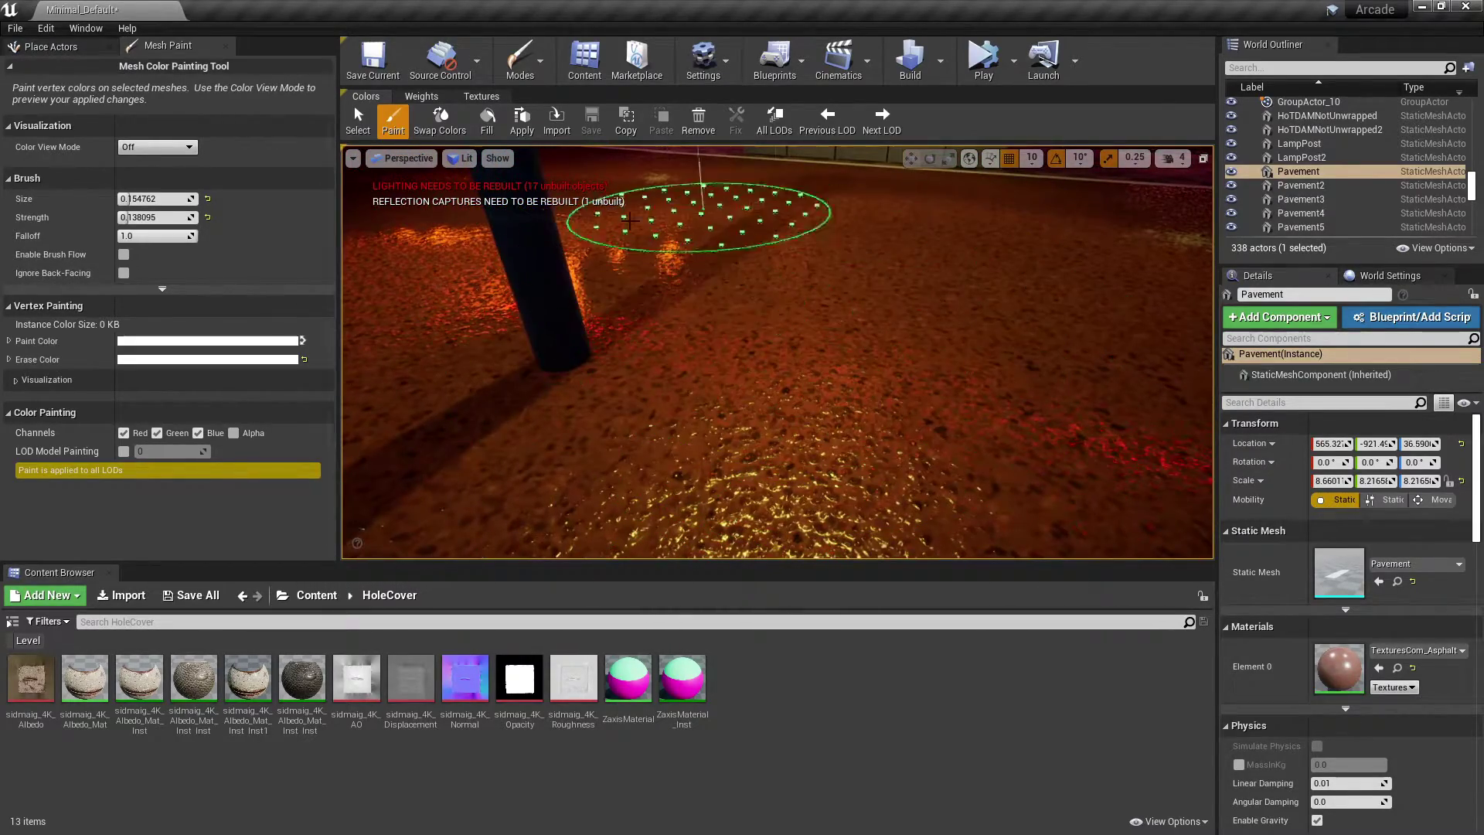
pyautogui.moveTo(885, 222); pyautogui.dragTo(980, 261, button='right')
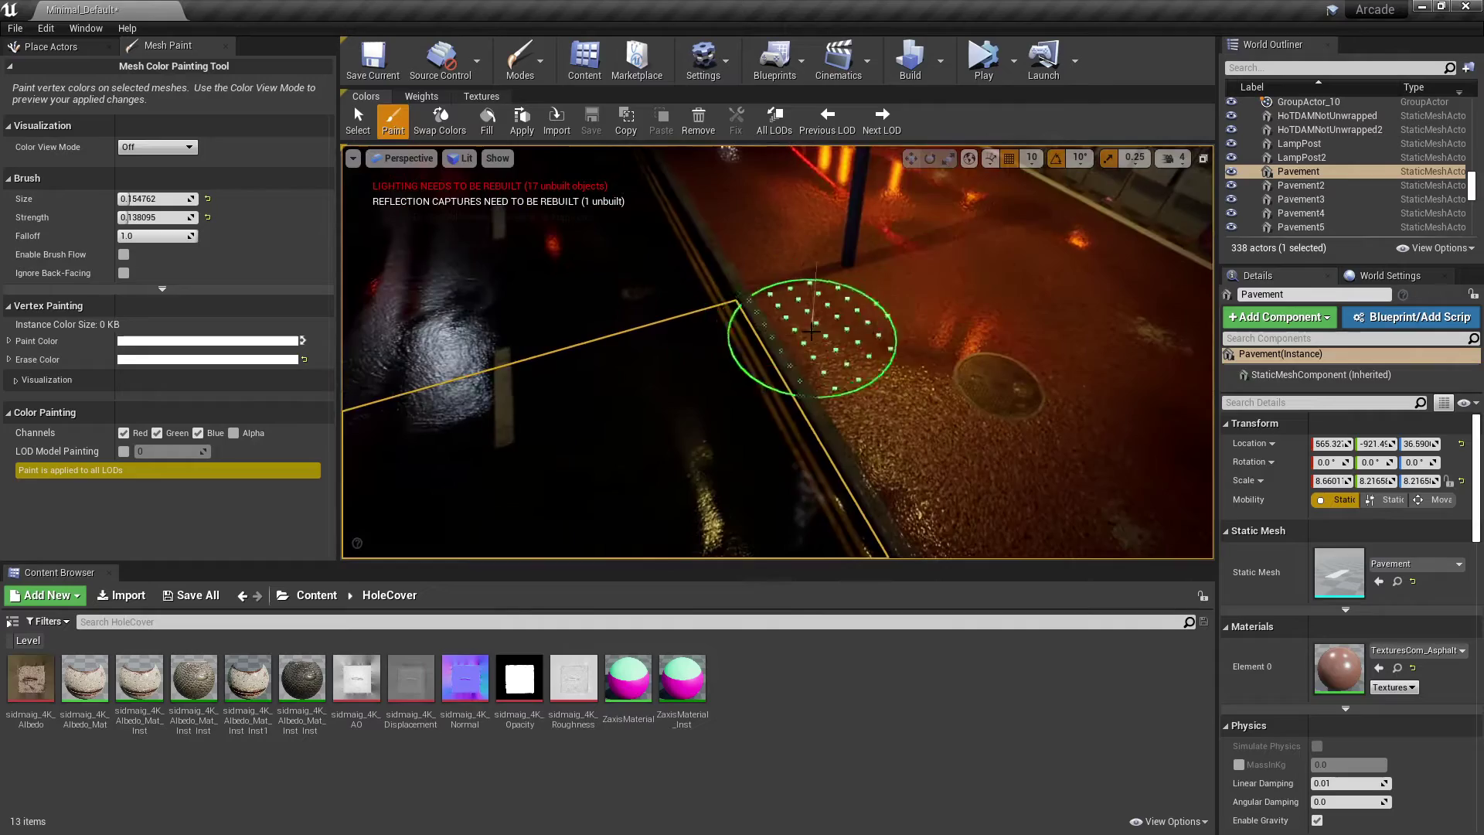
pyautogui.moveTo(811, 332); pyautogui.dragTo(645, 328, button='right')
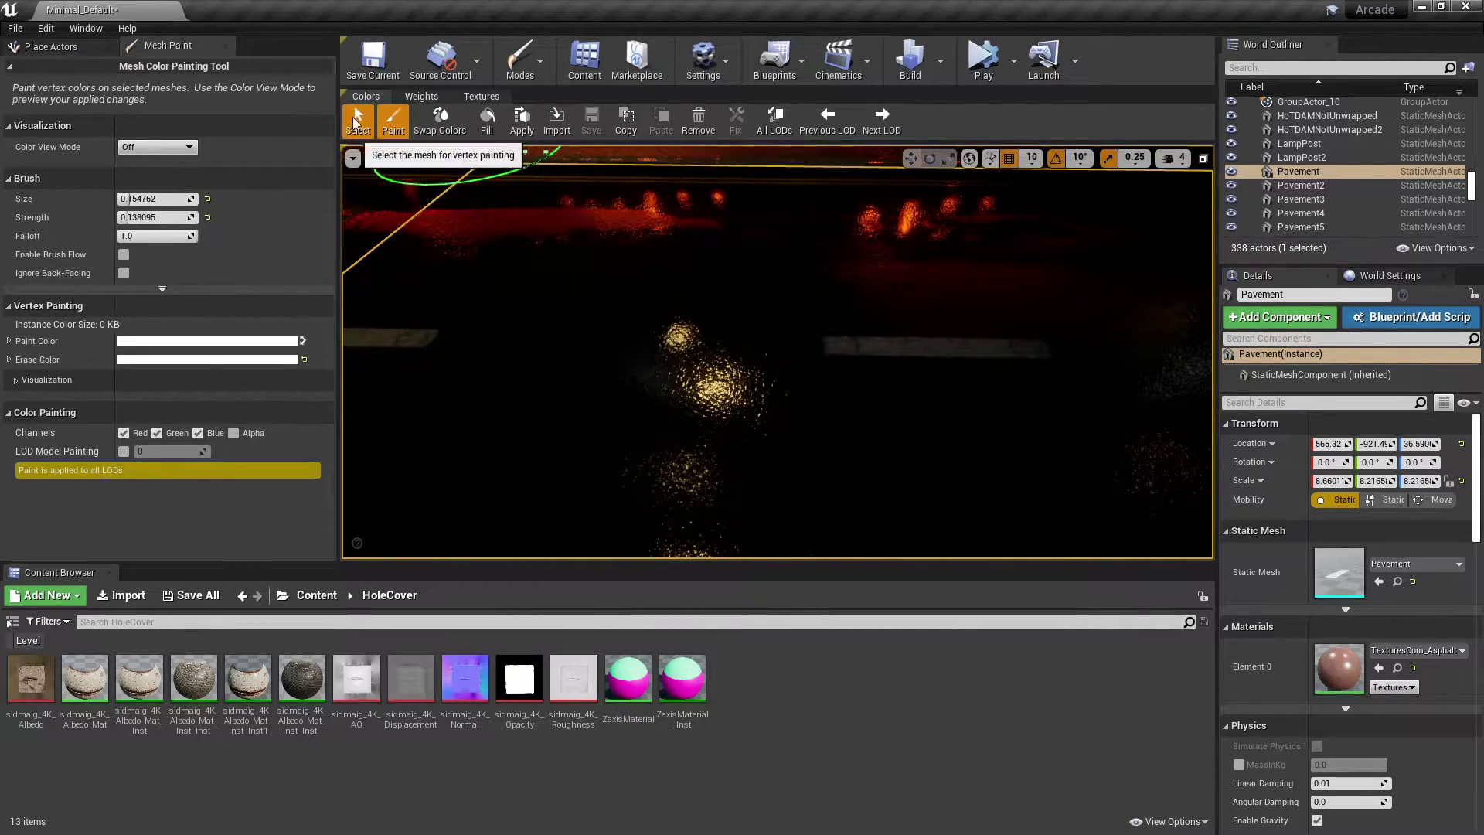
pyautogui.click(353, 122)
pyautogui.click(402, 212)
pyautogui.click(393, 122)
pyautogui.moveTo(696, 332); pyautogui.dragTo(626, 337, button='right')
pyautogui.moveTo(719, 348)
pyautogui.mouseDown()
pyautogui.moveTo(774, 365)
pyautogui.moveTo(676, 402)
pyautogui.mouseUp()
# Paint the road in dark grey of value 0.0625 with brush size 0.078571 and strength 0.195238
pyautogui.moveTo(155, 199)
pyautogui.mouseDown()
pyautogui.moveTo(136, 198)
pyautogui.moveTo(143, 217)
pyautogui.mouseUp()
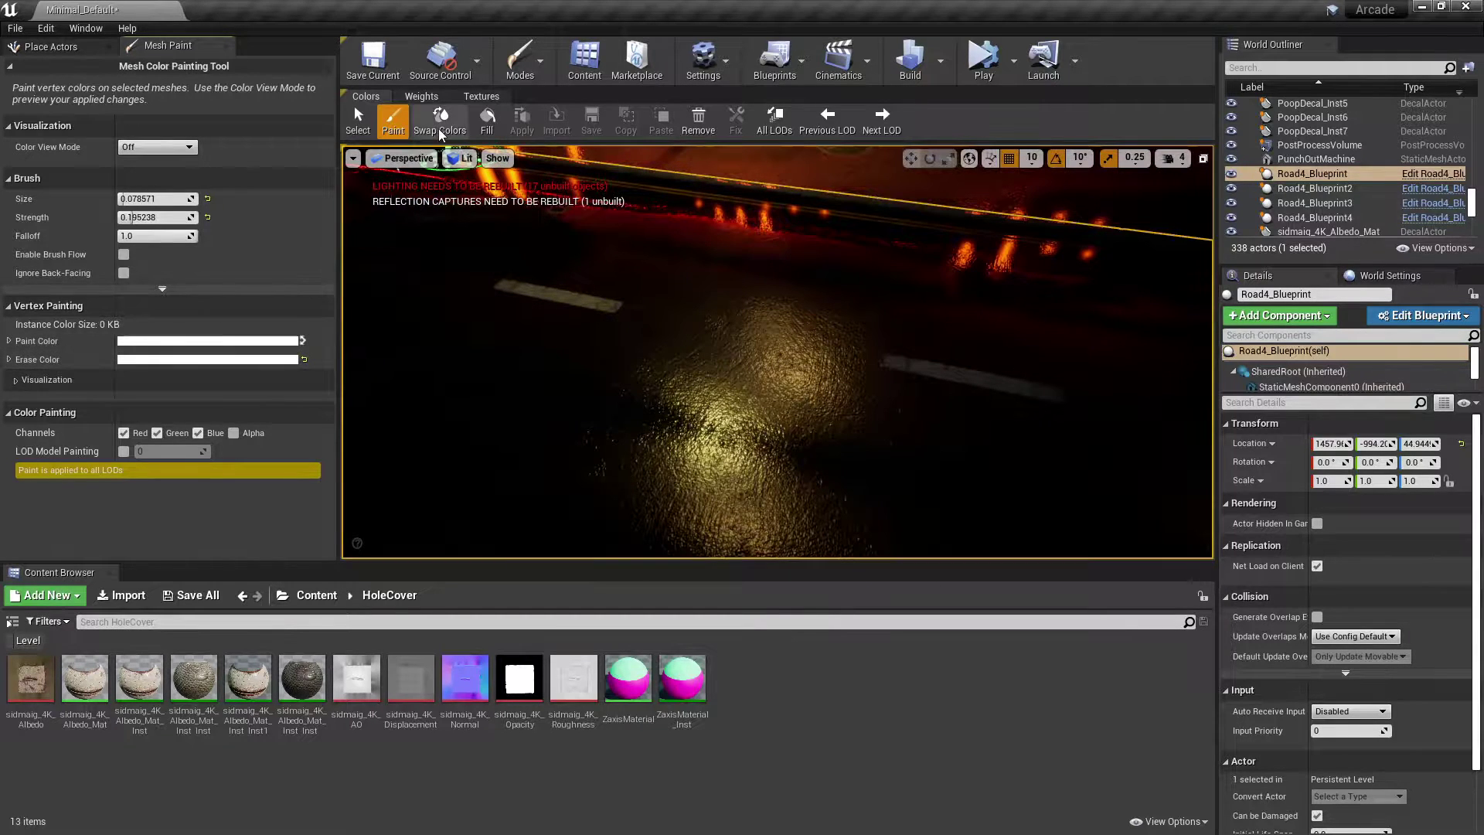
pyautogui.click(275, 340)
pyautogui.moveTo(506, 464); pyautogui.dragTo(506, 543)
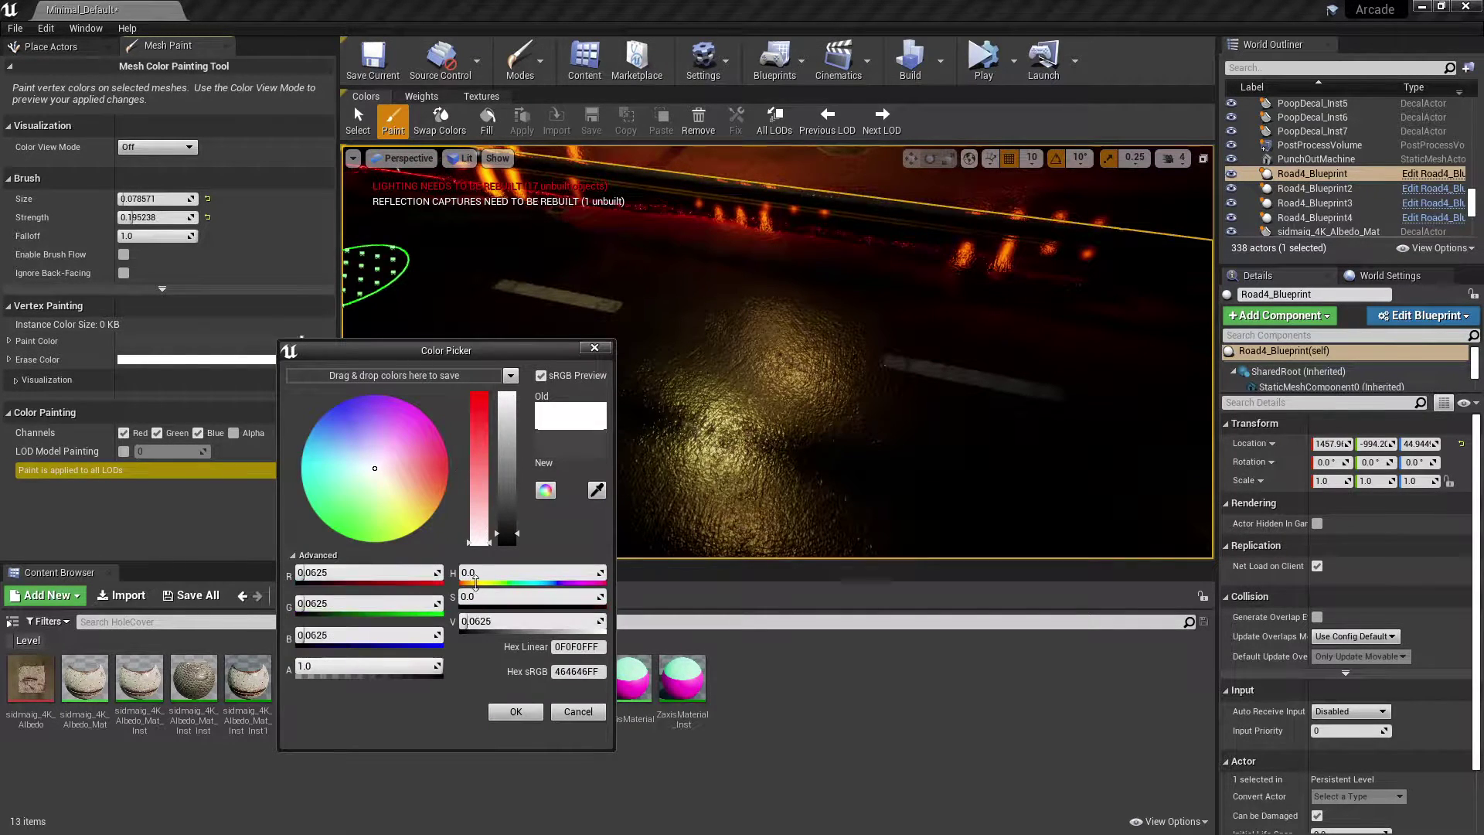
pyautogui.click(515, 711)
pyautogui.moveTo(763, 367)
pyautogui.mouseDown()
pyautogui.moveTo(860, 412)
pyautogui.moveTo(688, 334)
pyautogui.moveTo(810, 363)
pyautogui.mouseUp()
pyautogui.moveTo(810, 363); pyautogui.dragTo(680, 293, button='right')
pyautogui.moveTo(858, 541)
pyautogui.mouseDown(button='right')
pyautogui.moveTo(784, 330)
pyautogui.moveTo(721, 265)
pyautogui.mouseUp(button='right')
# Set the brush strength to 0.309523 and extend the black-painted puddle across the SM_HighPolyPlane concrete
pyautogui.moveTo(1012, 382)
pyautogui.mouseDown(button='right')
pyautogui.moveTo(1034, 379)
pyautogui.moveTo(1028, 345)
pyautogui.mouseUp(button='right')
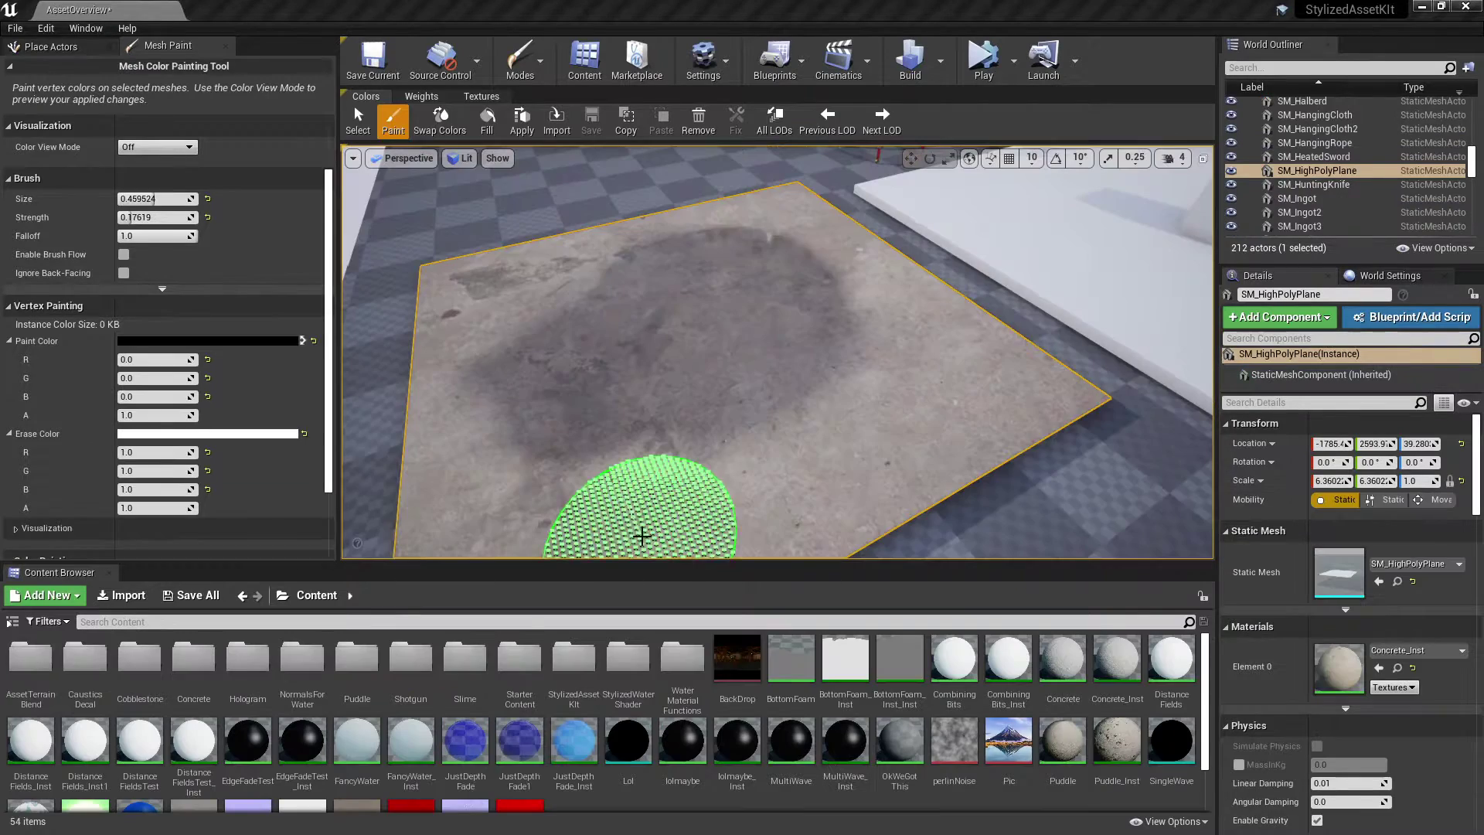
pyautogui.moveTo(629, 513)
pyautogui.mouseDown(button='right')
pyautogui.moveTo(821, 497)
pyautogui.moveTo(827, 415)
pyautogui.moveTo(787, 437)
pyautogui.mouseUp(button='right')
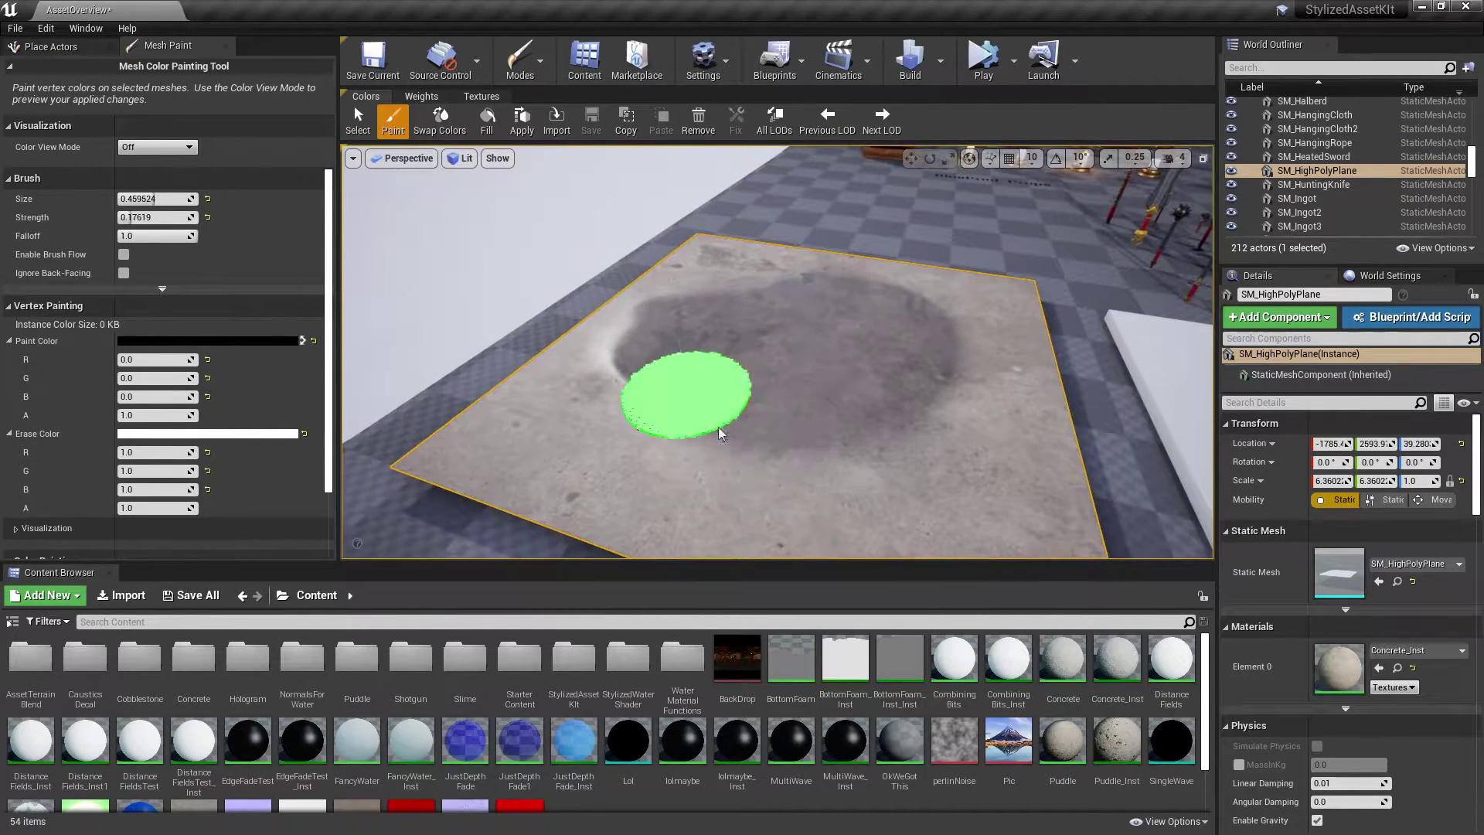
pyautogui.moveTo(704, 403)
pyautogui.mouseDown(button='right')
pyautogui.moveTo(711, 364)
pyautogui.moveTo(680, 348)
pyautogui.mouseUp(button='right')
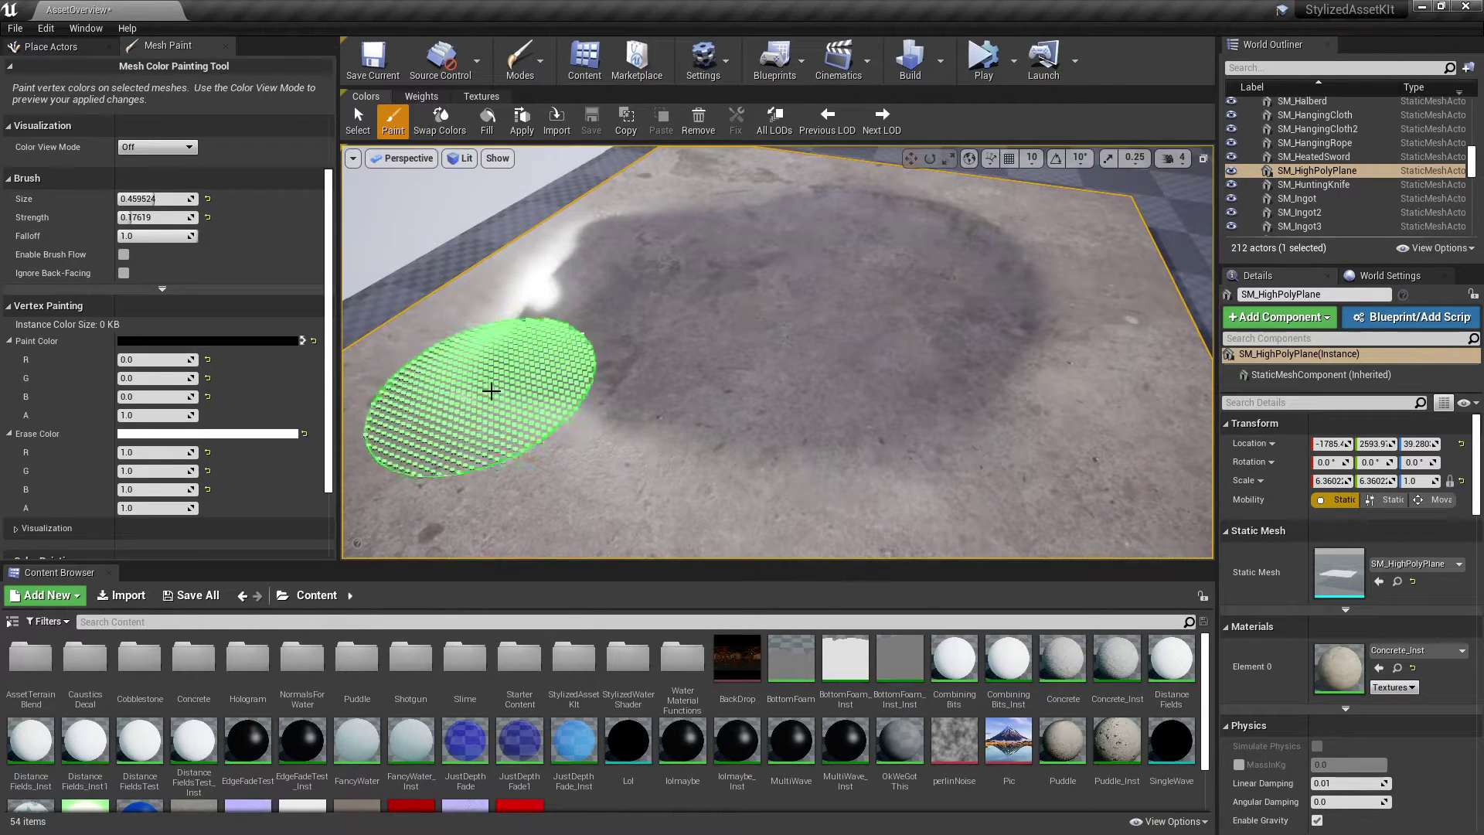
pyautogui.moveTo(145, 218); pyautogui.dragTo(143, 217)
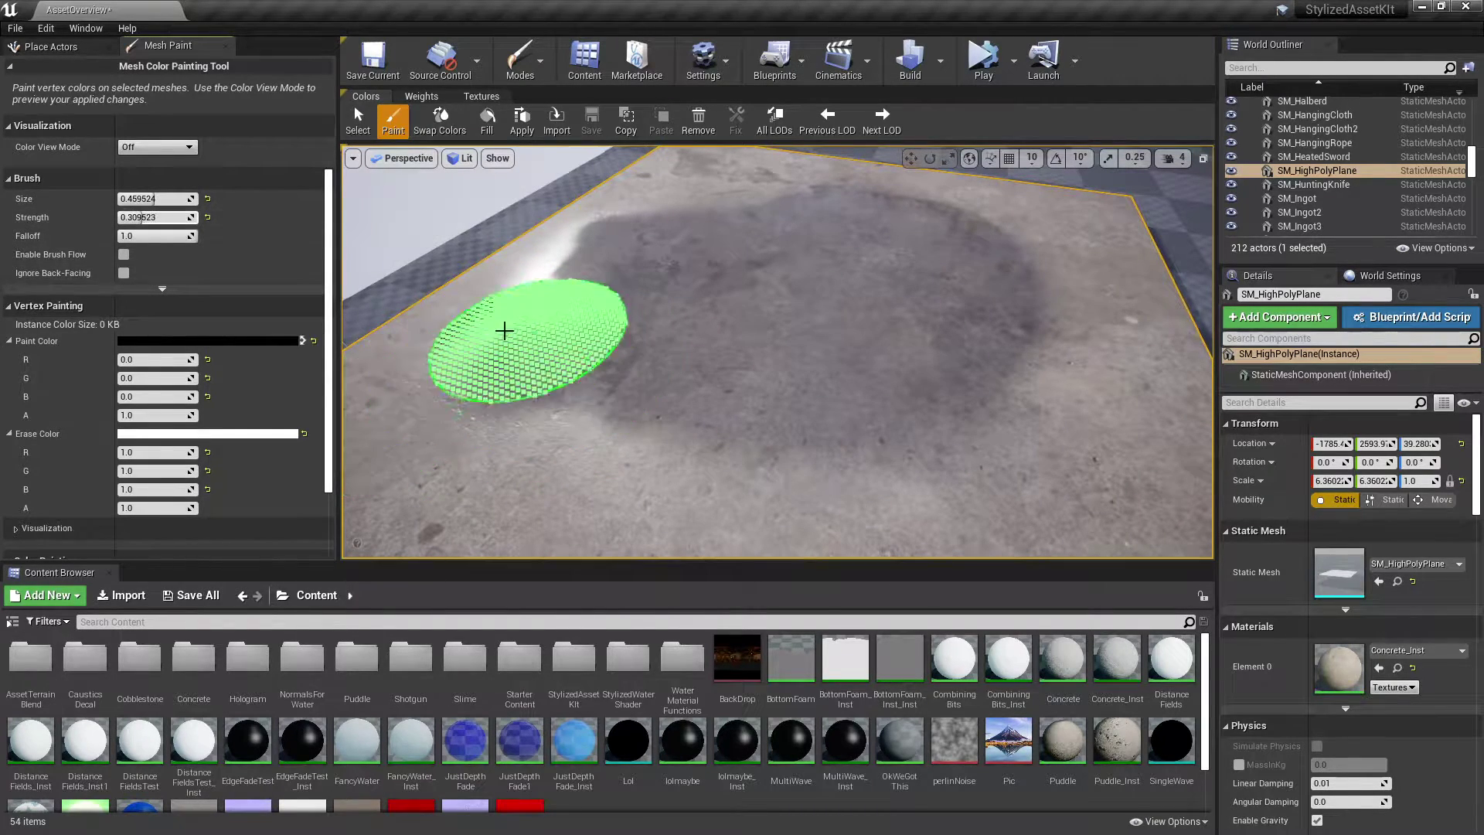
pyautogui.moveTo(504, 331)
pyautogui.mouseDown()
pyautogui.moveTo(612, 460)
pyautogui.moveTo(572, 335)
pyautogui.moveTo(526, 285)
pyautogui.moveTo(689, 206)
pyautogui.mouseUp()
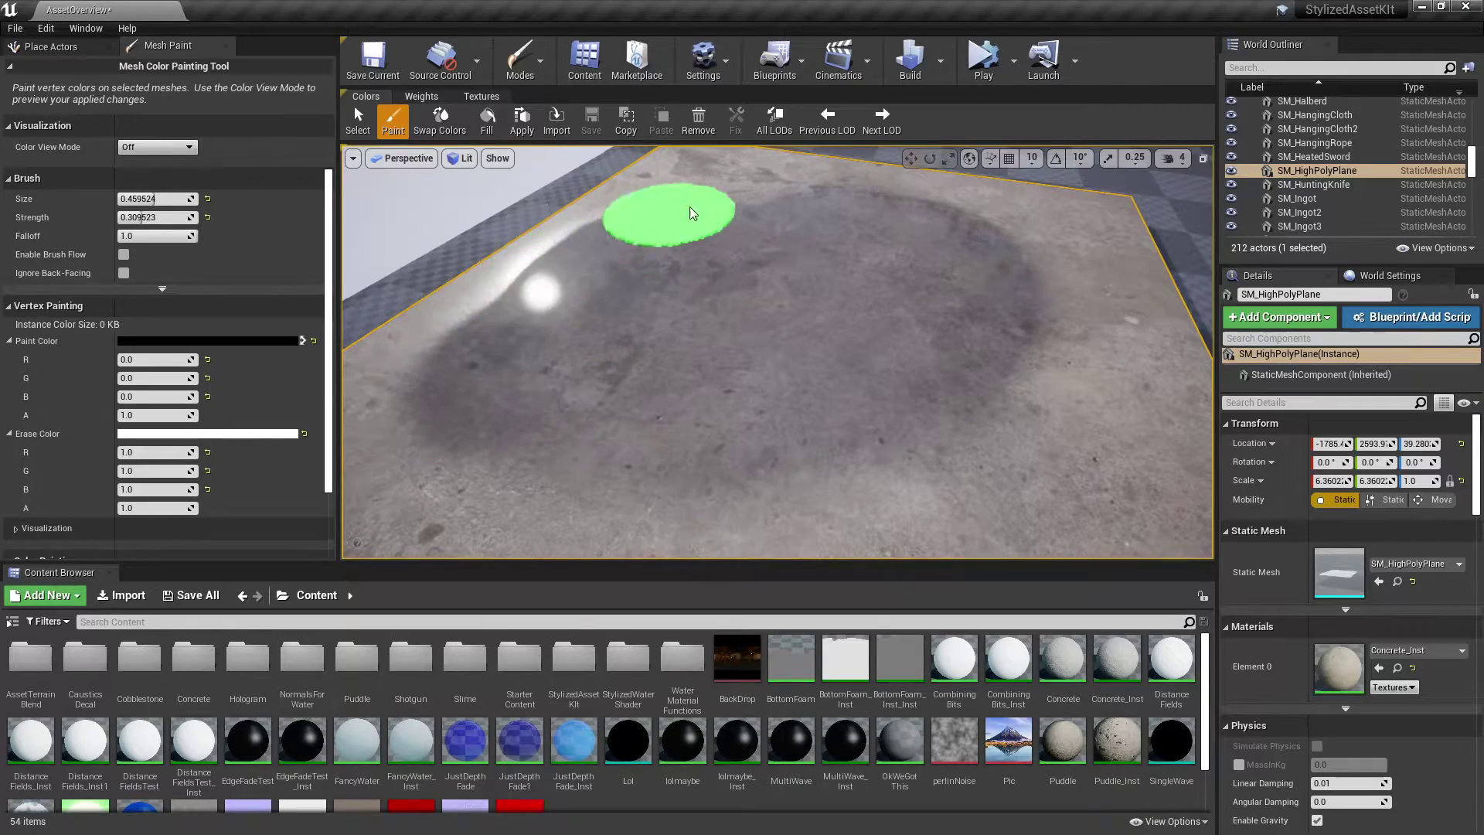
pyautogui.moveTo(919, 229)
pyautogui.mouseDown()
pyautogui.moveTo(978, 435)
pyautogui.moveTo(1035, 414)
pyautogui.moveTo(913, 302)
pyautogui.mouseUp()
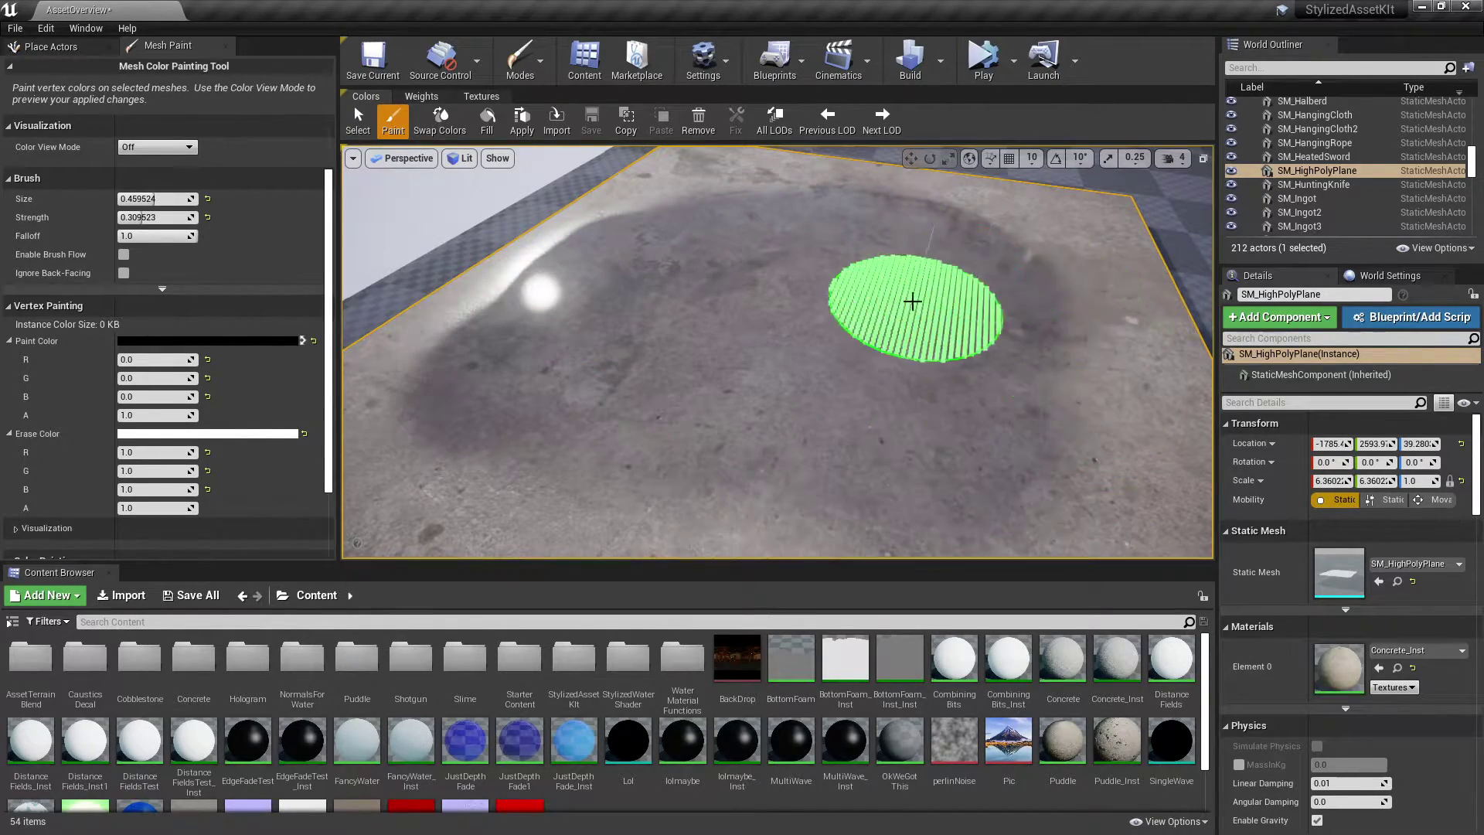
# Swap the paint colour to white and paint over part of the puddle on the concrete plane
pyautogui.moveTo(920, 283)
pyautogui.mouseDown(button='right')
pyautogui.moveTo(812, 270)
pyautogui.moveTo(887, 371)
pyautogui.moveTo(1020, 401)
pyautogui.moveTo(557, 387)
pyautogui.moveTo(744, 382)
pyautogui.moveTo(510, 371)
pyautogui.moveTo(387, 379)
pyautogui.moveTo(541, 383)
pyautogui.mouseUp(button='right')
pyautogui.moveTo(758, 371); pyautogui.dragTo(772, 402, button='right')
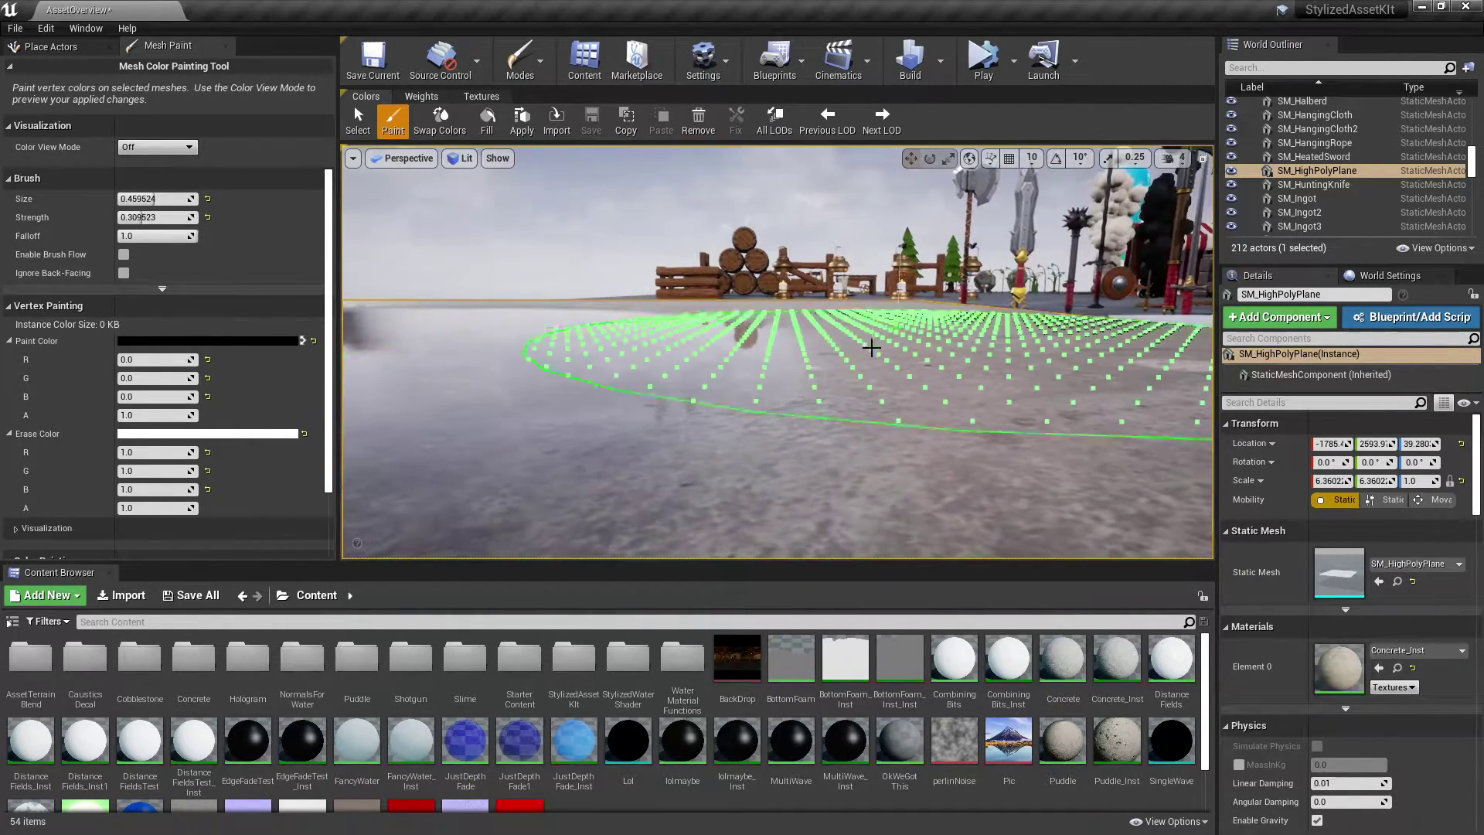
pyautogui.click(303, 340)
pyautogui.moveTo(645, 396)
pyautogui.mouseDown()
pyautogui.moveTo(762, 331)
pyautogui.moveTo(735, 340)
pyautogui.mouseUp()
pyautogui.moveTo(735, 341)
pyautogui.mouseDown(button='right')
pyautogui.moveTo(791, 381)
pyautogui.moveTo(837, 370)
pyautogui.mouseUp(button='right')
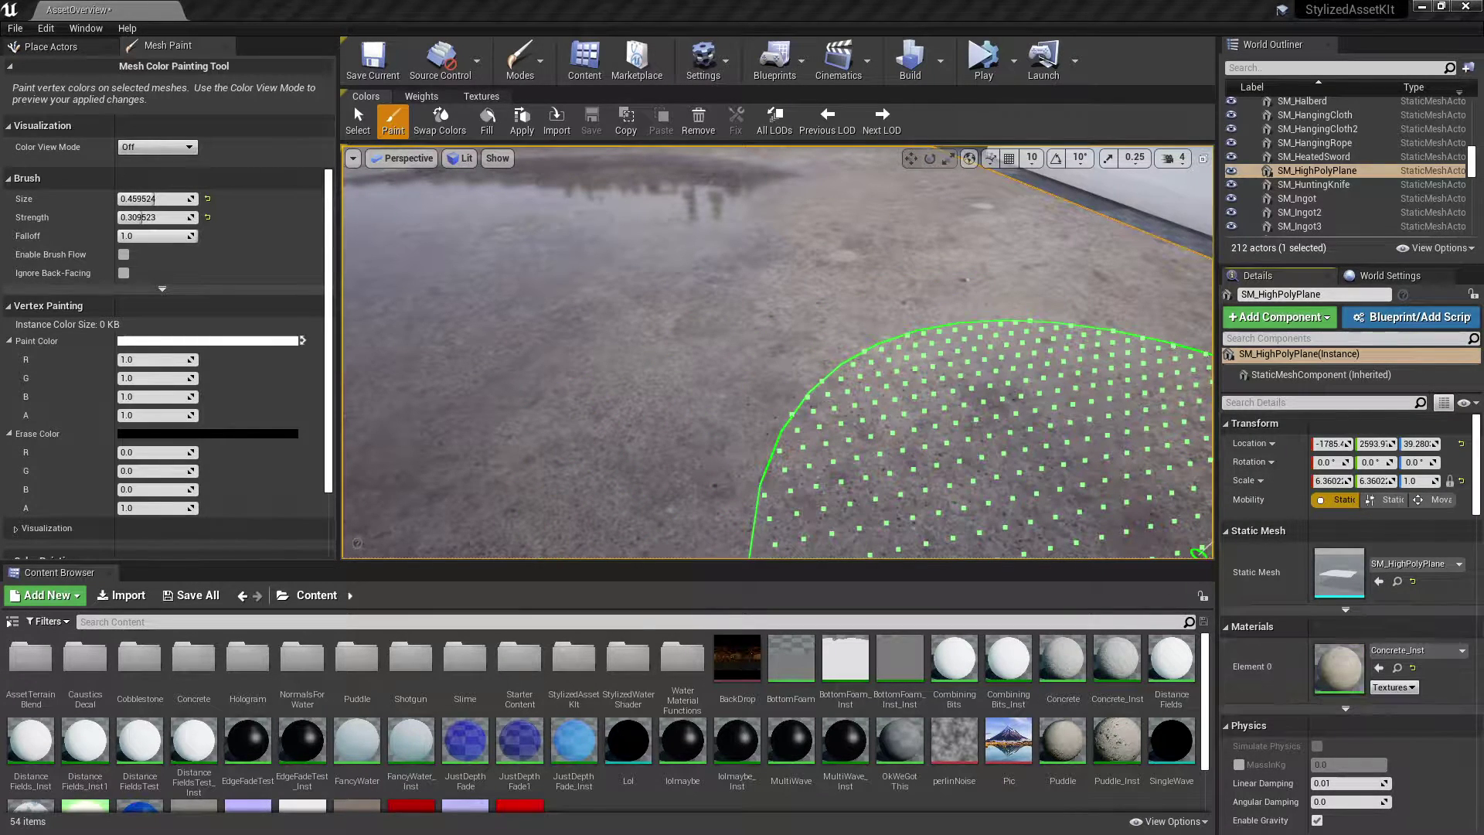
# Open the plane's Concrete_Inst material instance and its parent Concrete material in a maximized editor window
pyautogui.doubleClick(1339, 666)
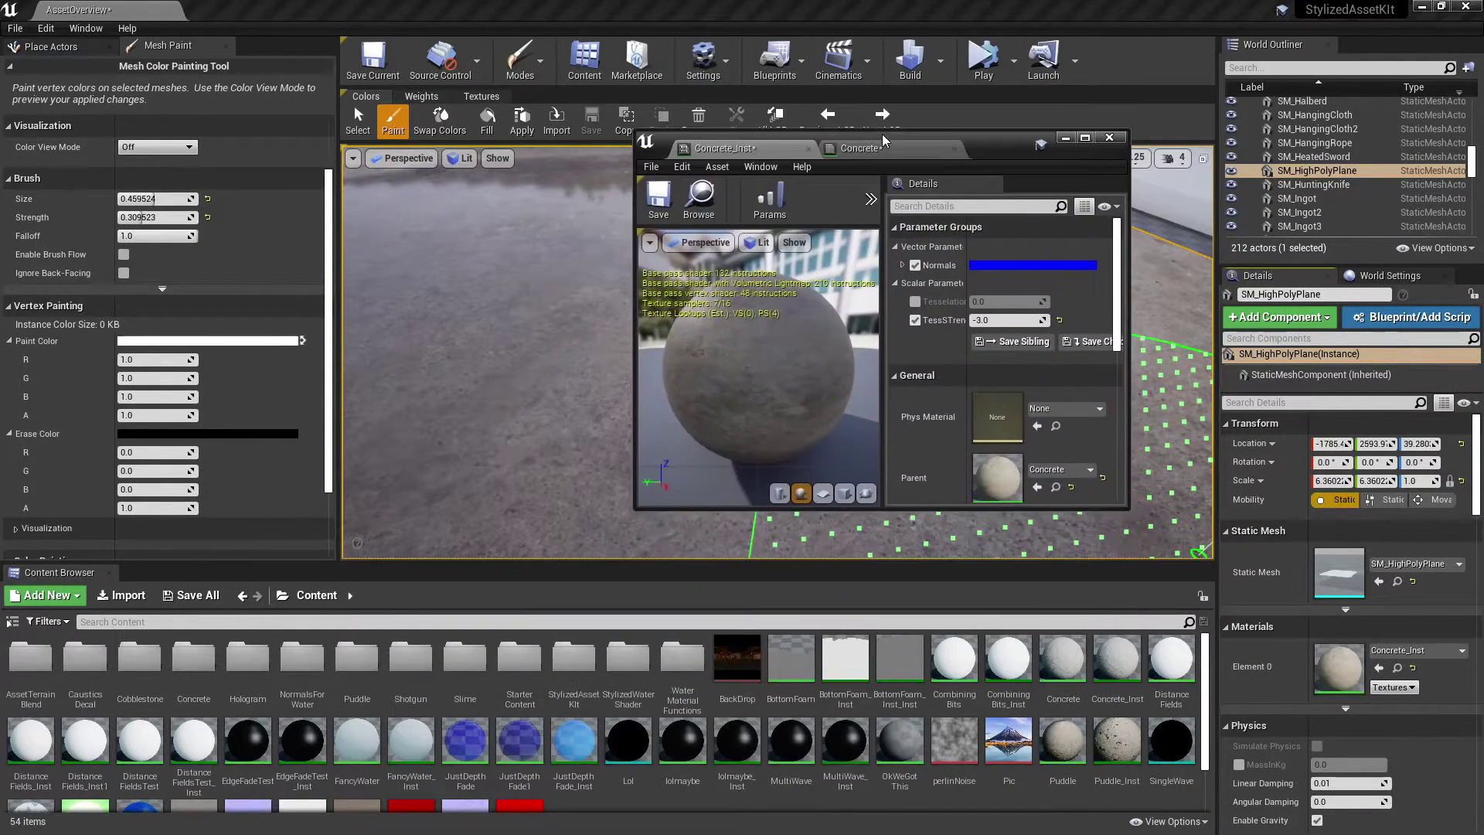
pyautogui.doubleClick(1000, 489)
pyautogui.moveTo(987, 143); pyautogui.dragTo(977, 56)
pyautogui.doubleClick(976, 53)
# Examine how the Vertex Color node connects to the Lerp nodes in the Concrete material graph
pyautogui.scroll(-6, 929, 289)
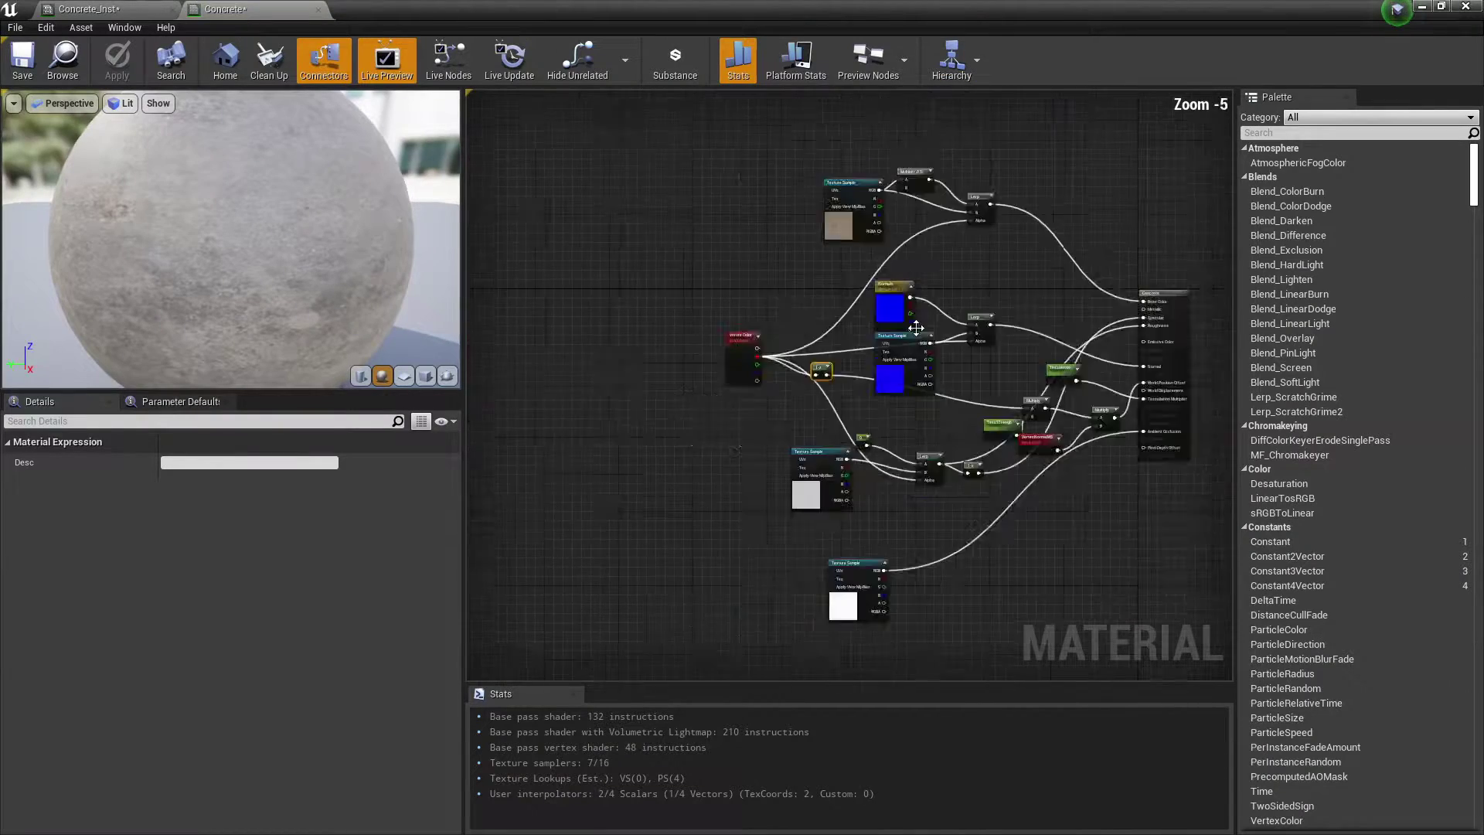
pyautogui.click(1052, 284)
pyautogui.scroll(3, 1052, 284)
pyautogui.moveTo(510, 183); pyautogui.dragTo(918, 306, button='right')
pyautogui.moveTo(719, 494); pyautogui.dragTo(732, 363)
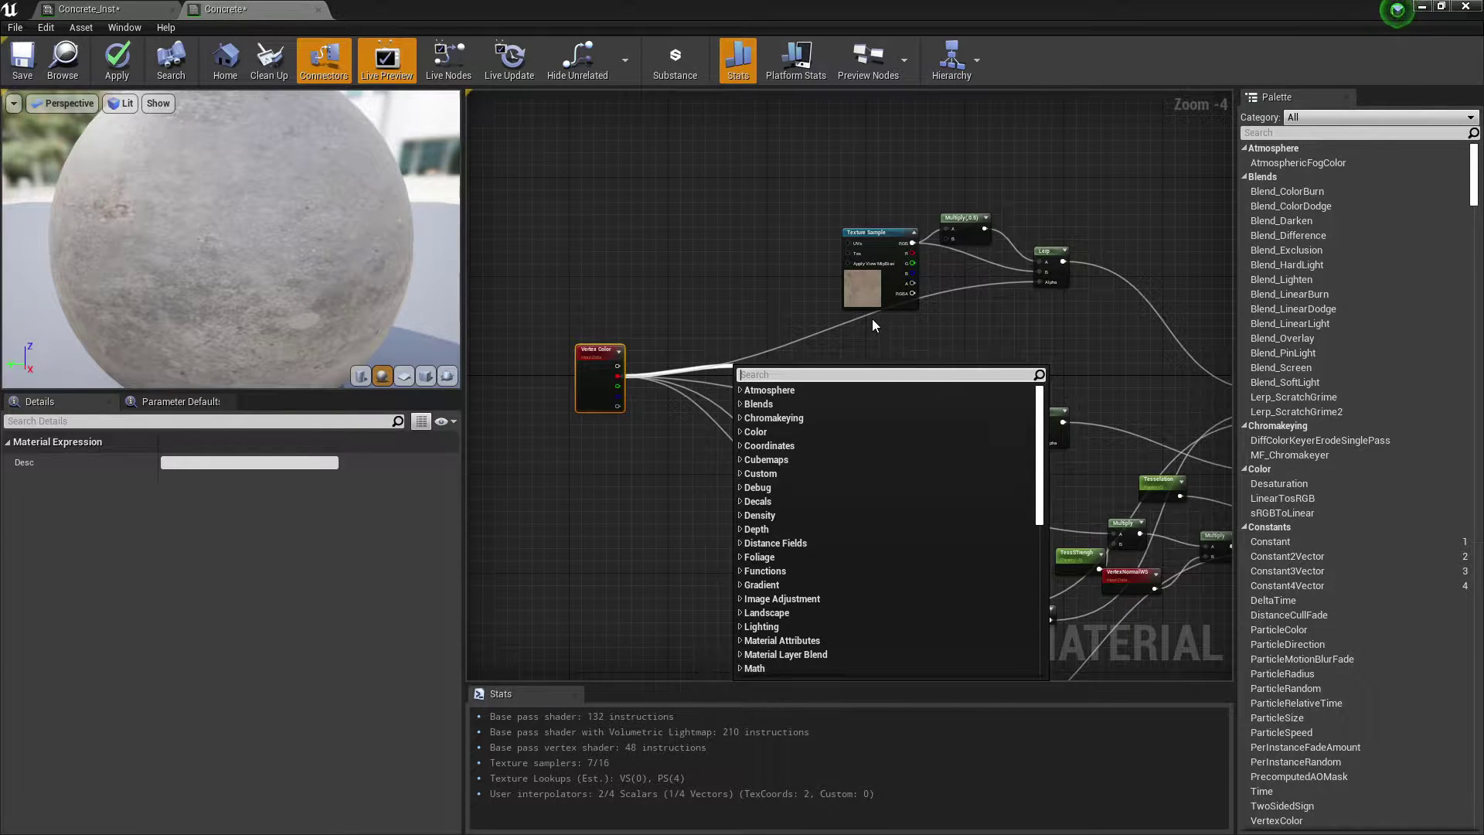
pyautogui.press('Escape')
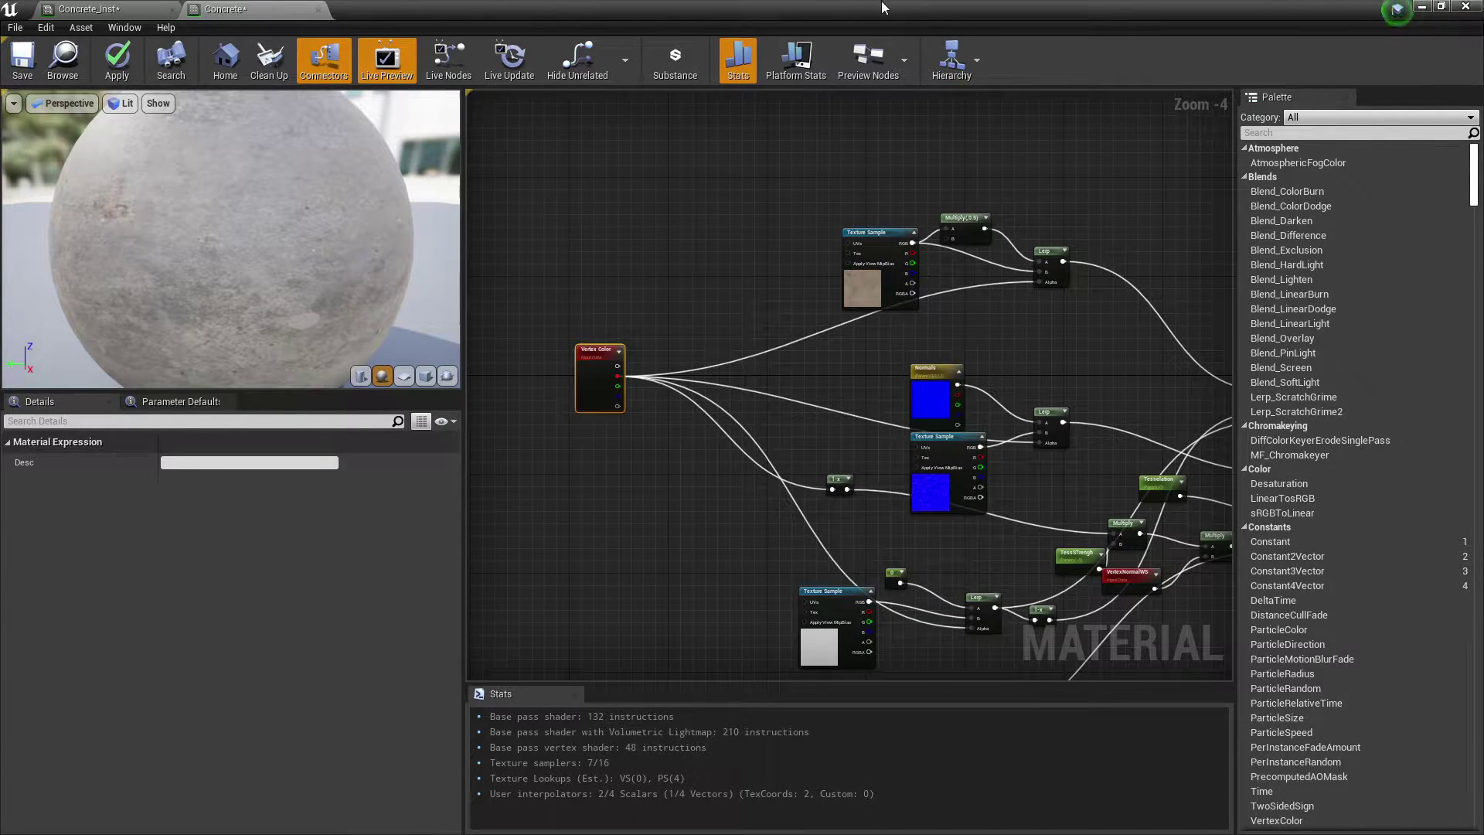
pyautogui.moveTo(882, 3); pyautogui.dragTo(927, 0)
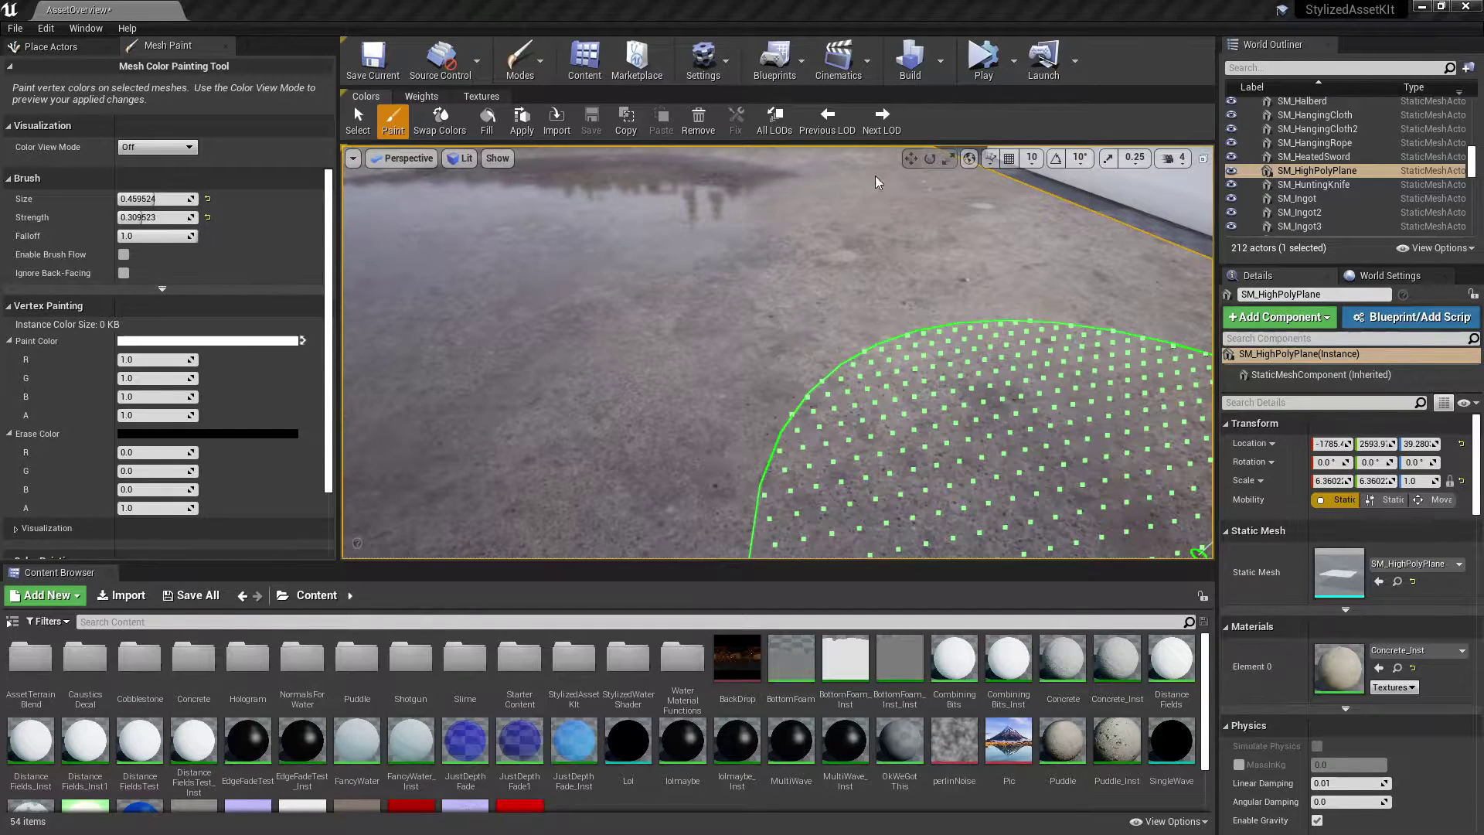
# Create a new material named ConcreteTutorial in the Puddle folder that holds the plane's Concrete_Inst
pyautogui.scroll(-2, 741, 718)
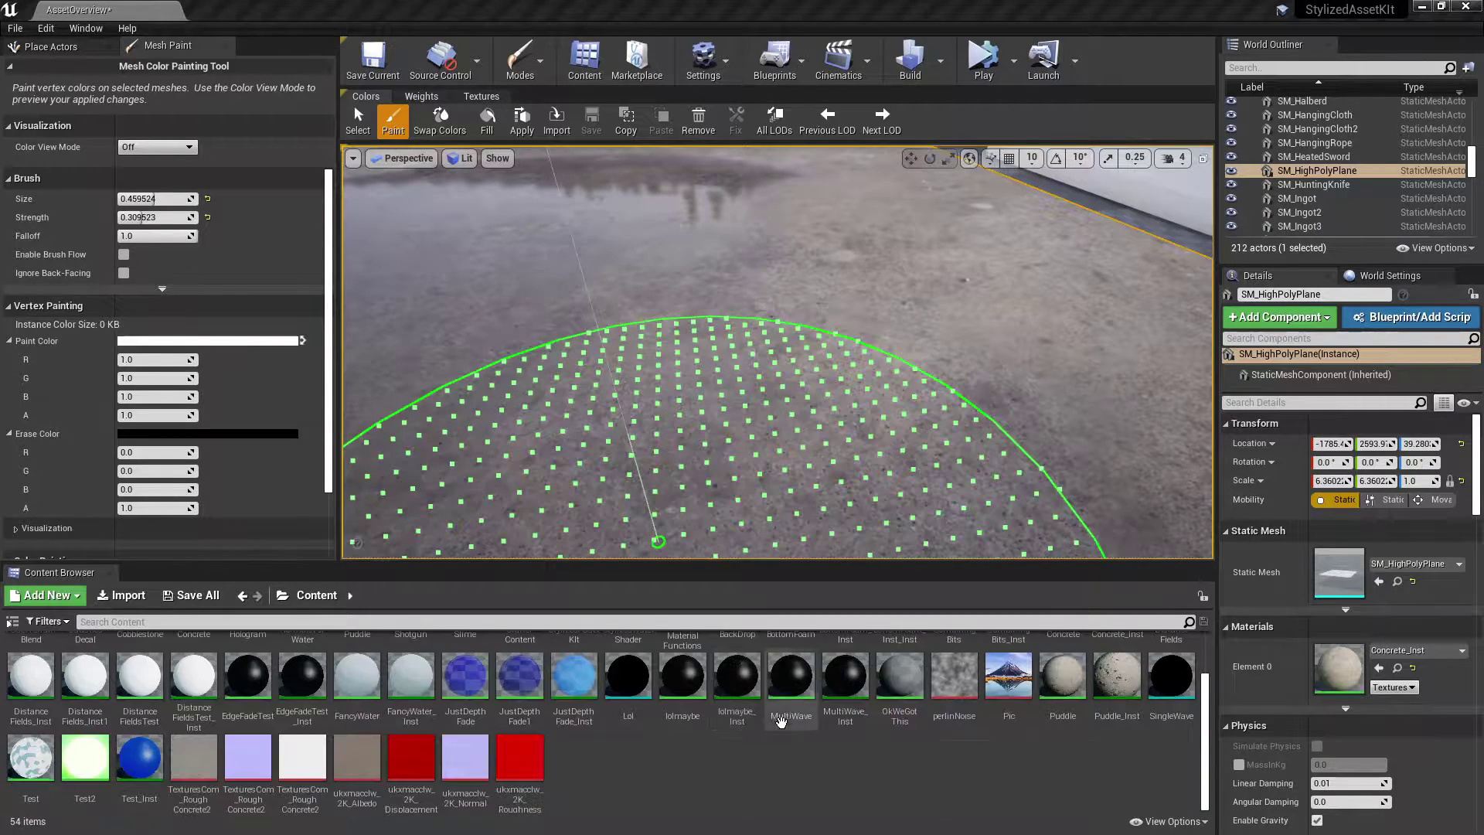
pyautogui.scroll(2, 780, 720)
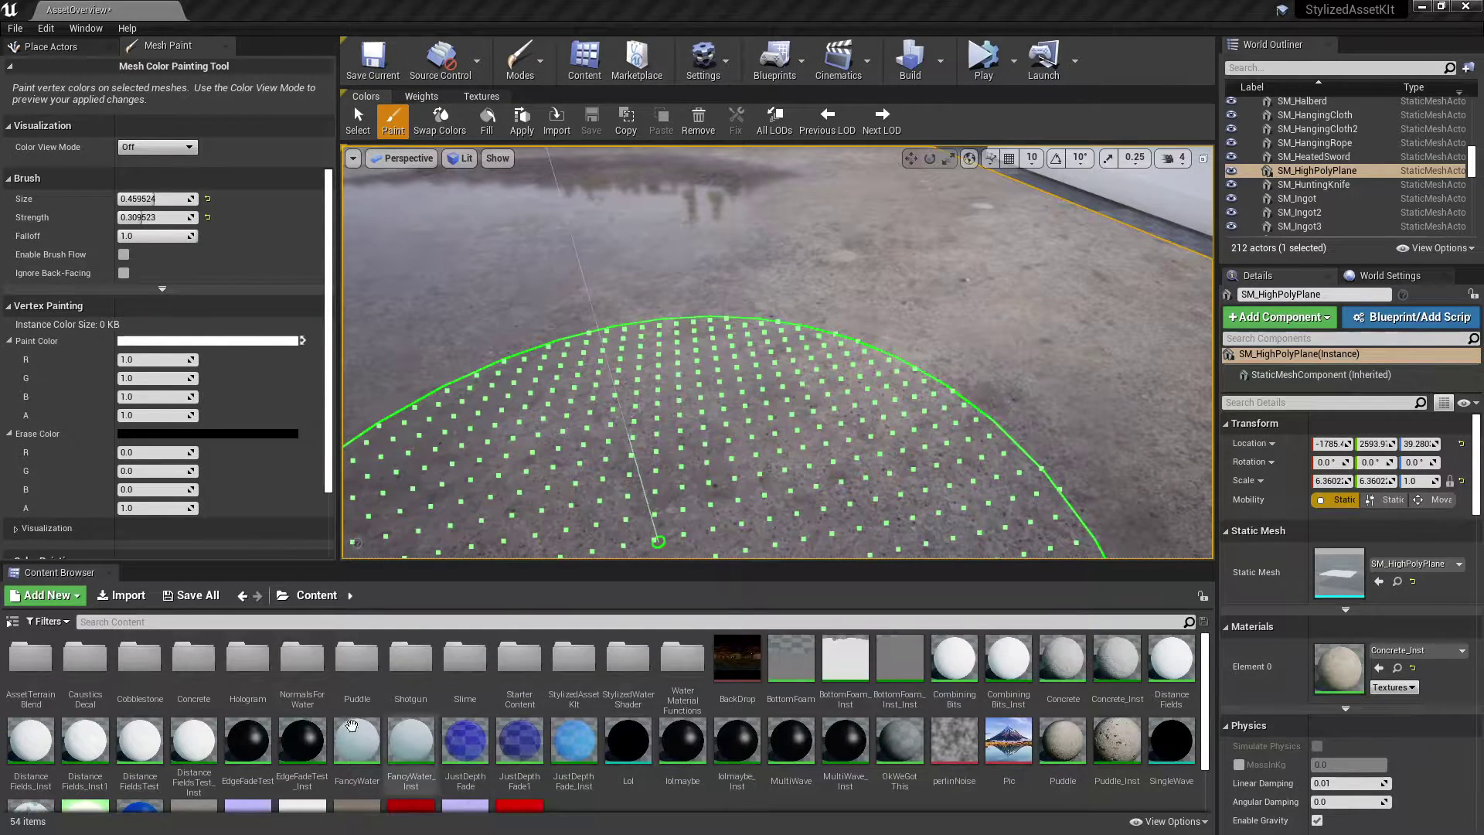
pyautogui.click(1397, 668)
pyautogui.rightClick(630, 680)
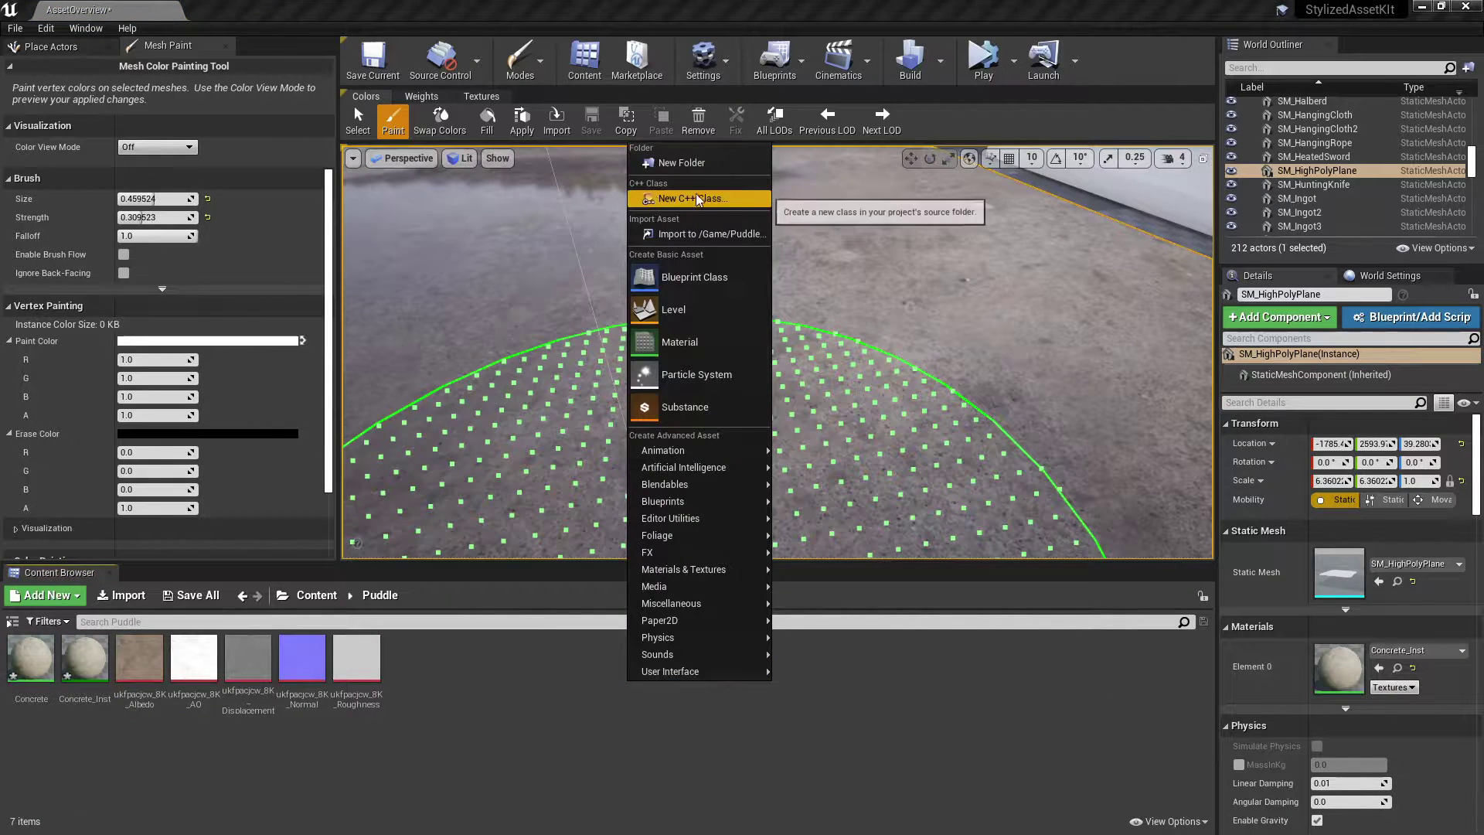
pyautogui.click(702, 340)
pyautogui.write('Concr')
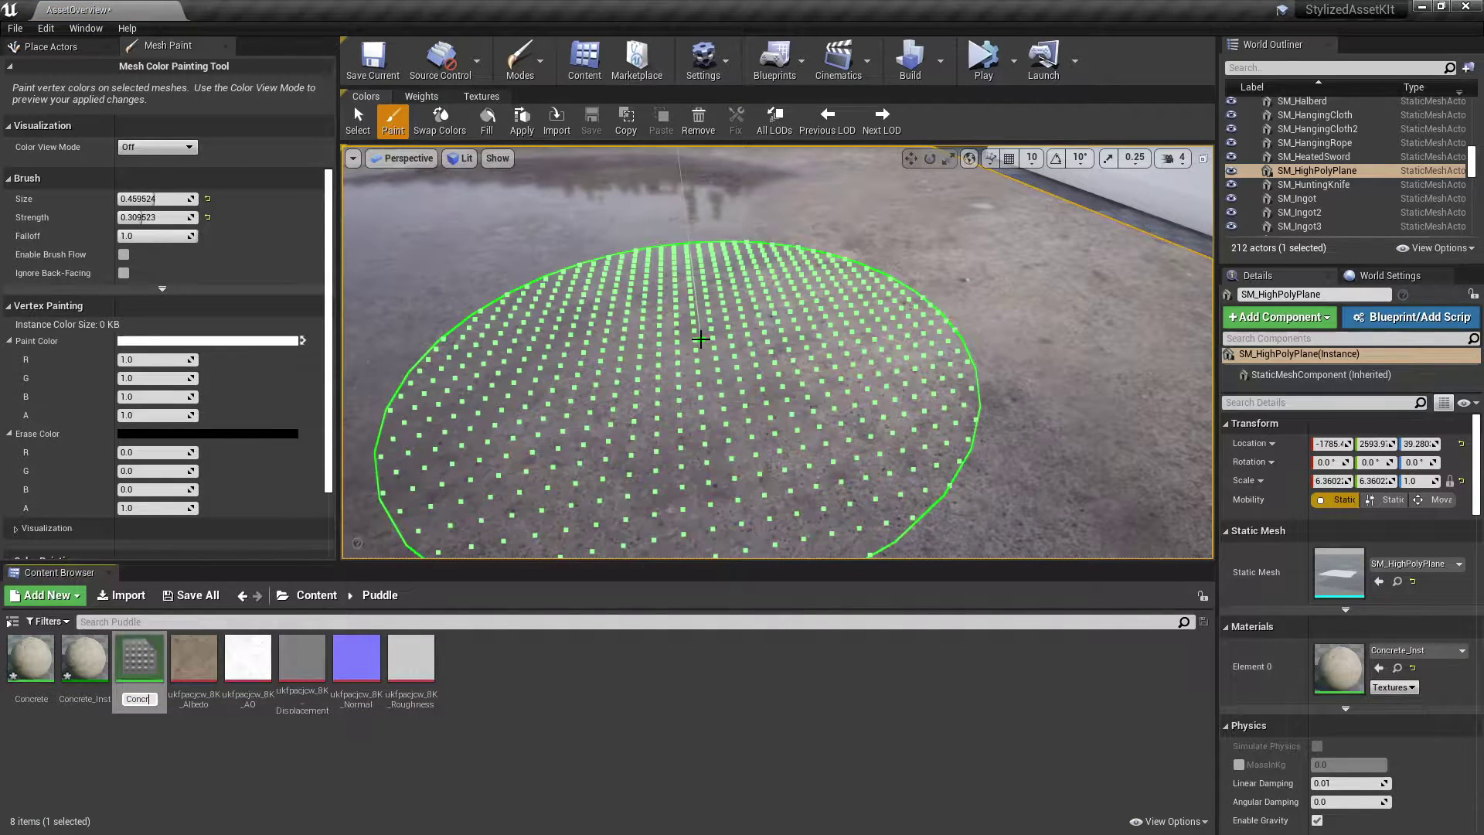
pyautogui.write('eteTutorial')
pyautogui.press('Return')
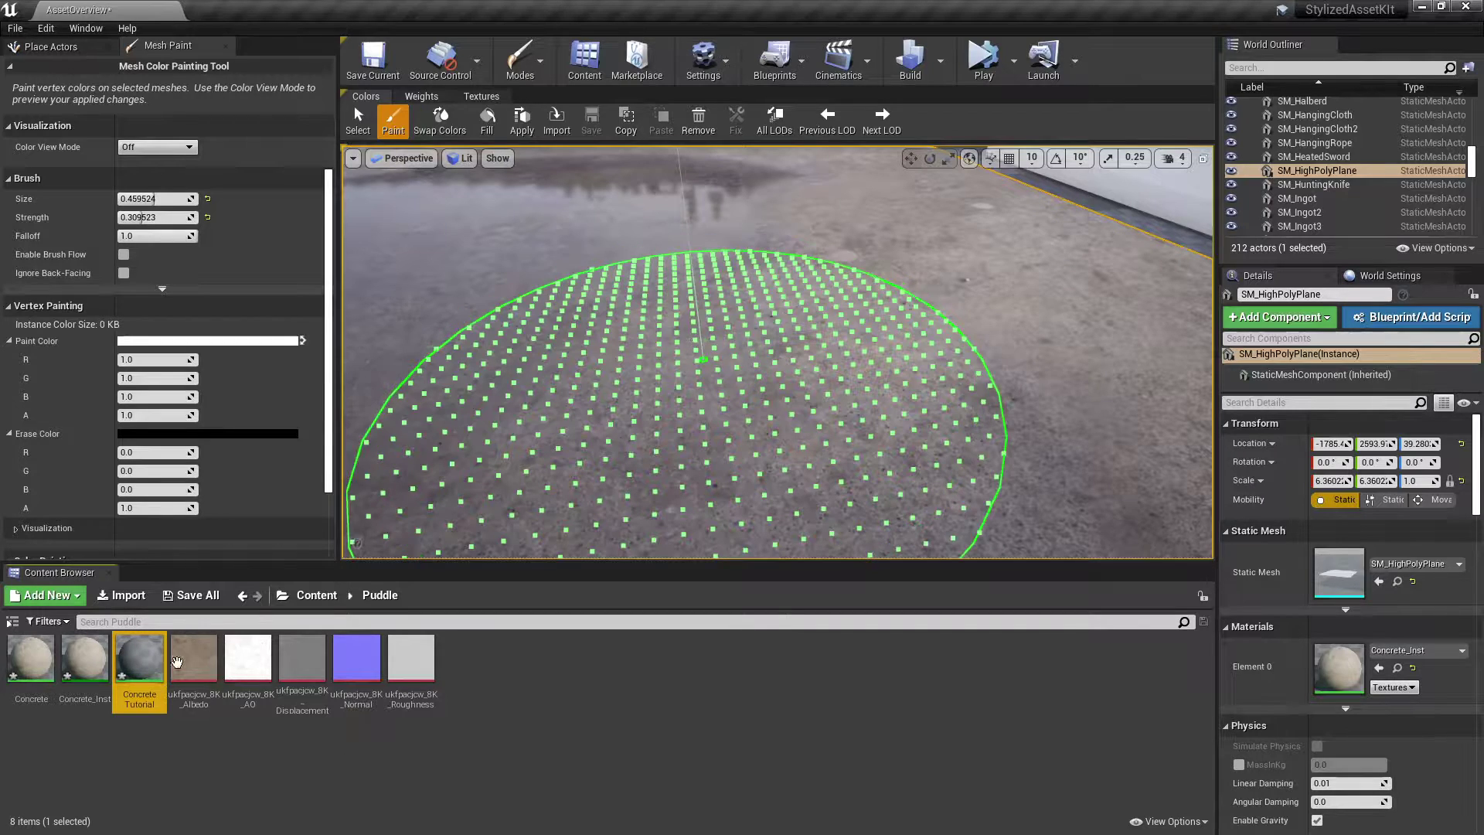
# Add the ukfpacjcw_8K Albedo, Normal and Roughness textures to the ConcreteTutorial material graph and maximize its editor window
pyautogui.click(206, 695)
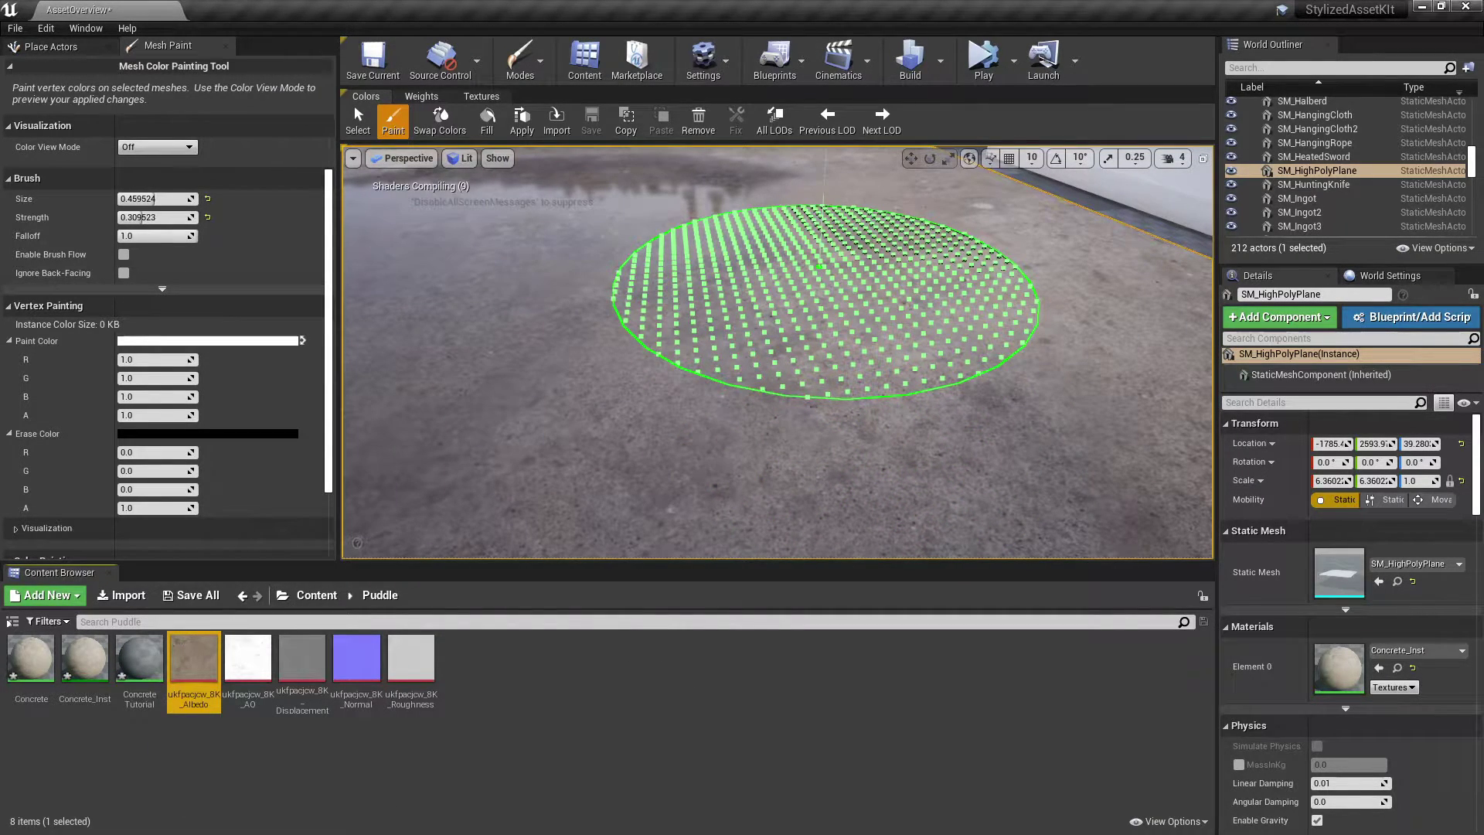
pyautogui.moveTo(470, 346); pyautogui.dragTo(521, 289)
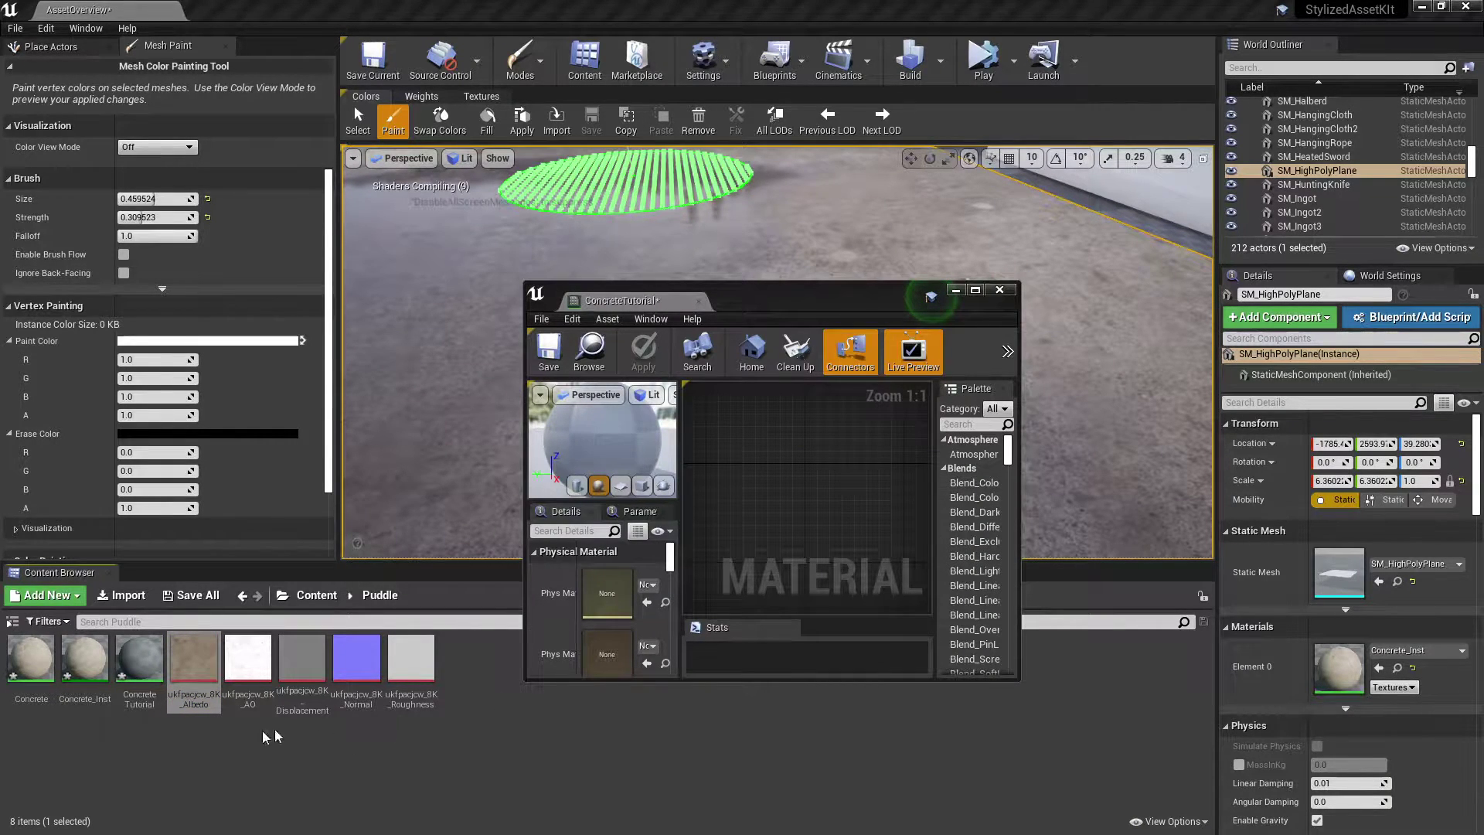
pyautogui.click(194, 666)
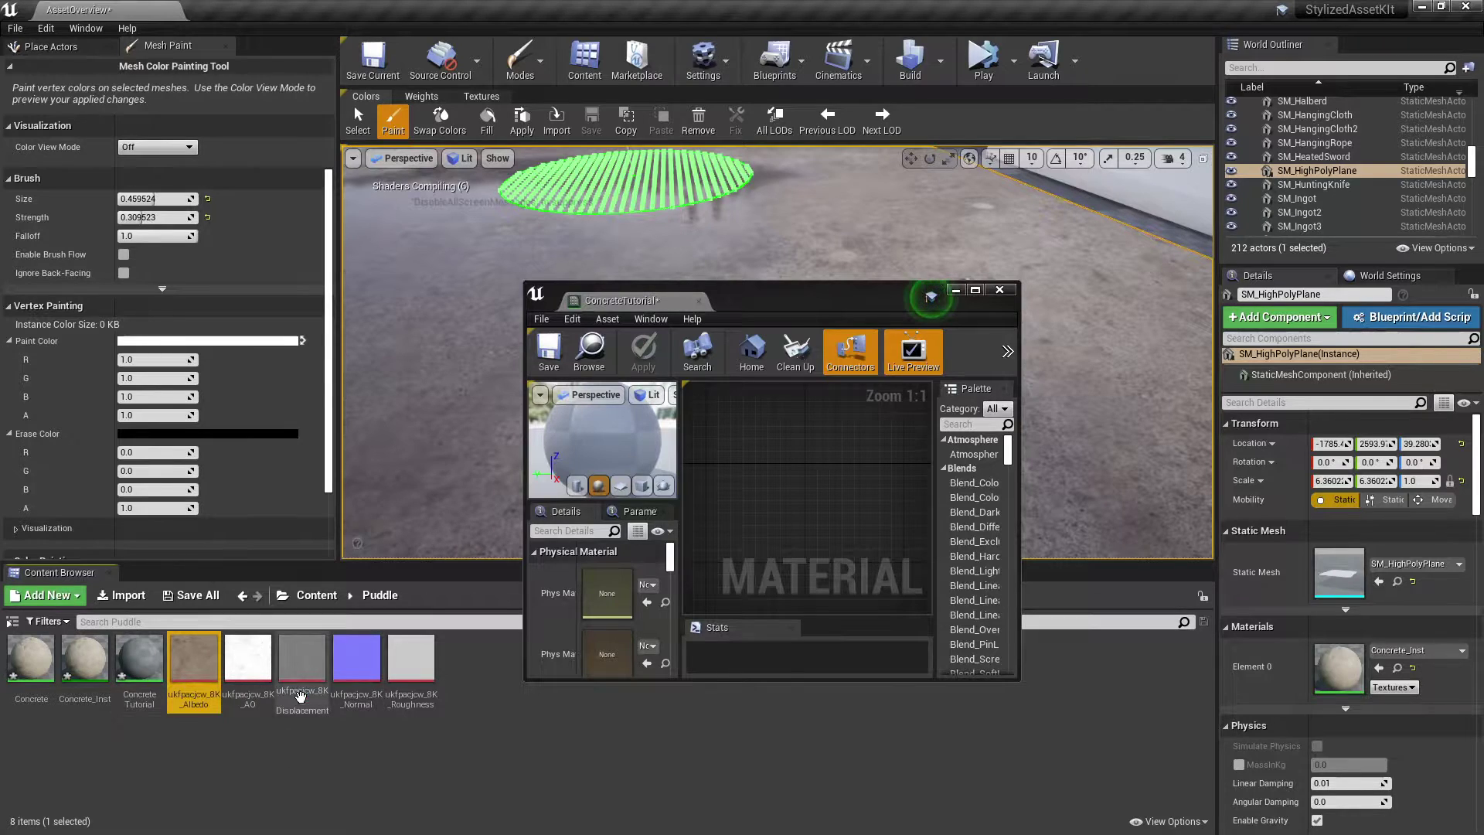
pyautogui.keyDown('ctrl'); pyautogui.click(300, 680); pyautogui.keyUp('ctrl')
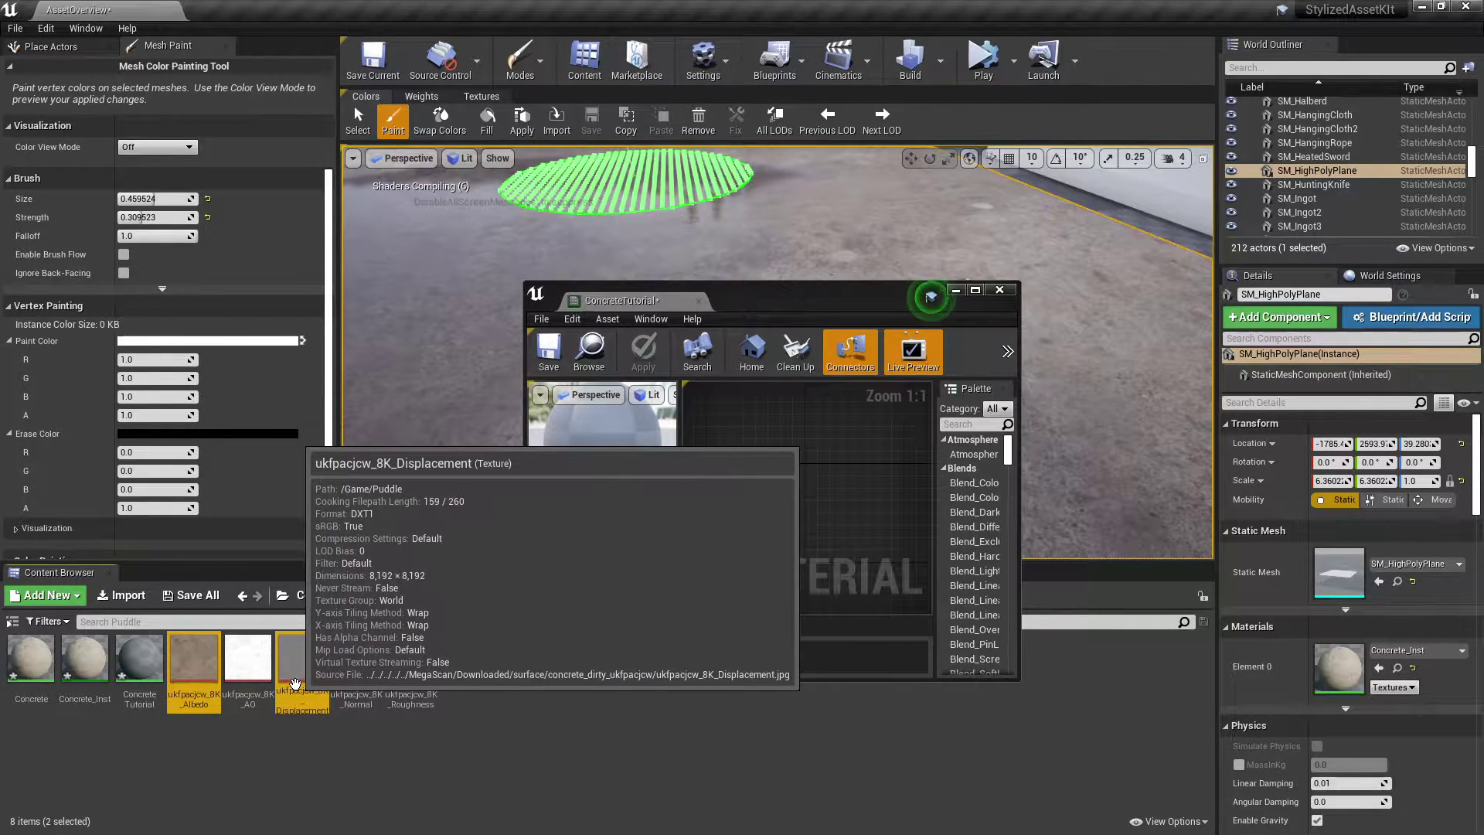
pyautogui.moveTo(302, 693); pyautogui.dragTo(298, 687)
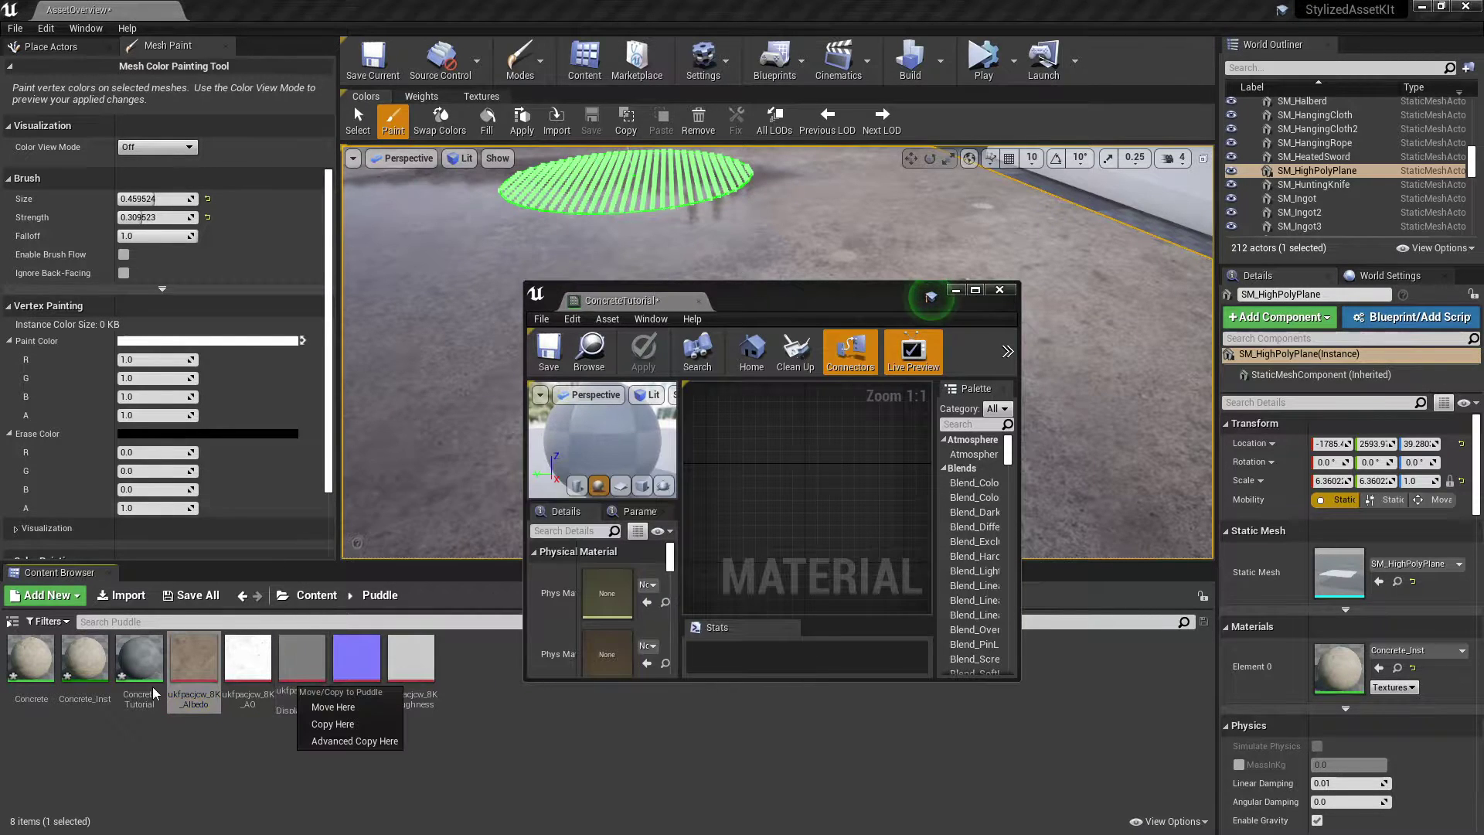
pyautogui.click(258, 772)
pyautogui.keyDown('ctrl'); pyautogui.click(358, 671); pyautogui.keyUp('ctrl')
pyautogui.keyDown('ctrl'); pyautogui.click(416, 671); pyautogui.keyUp('ctrl')
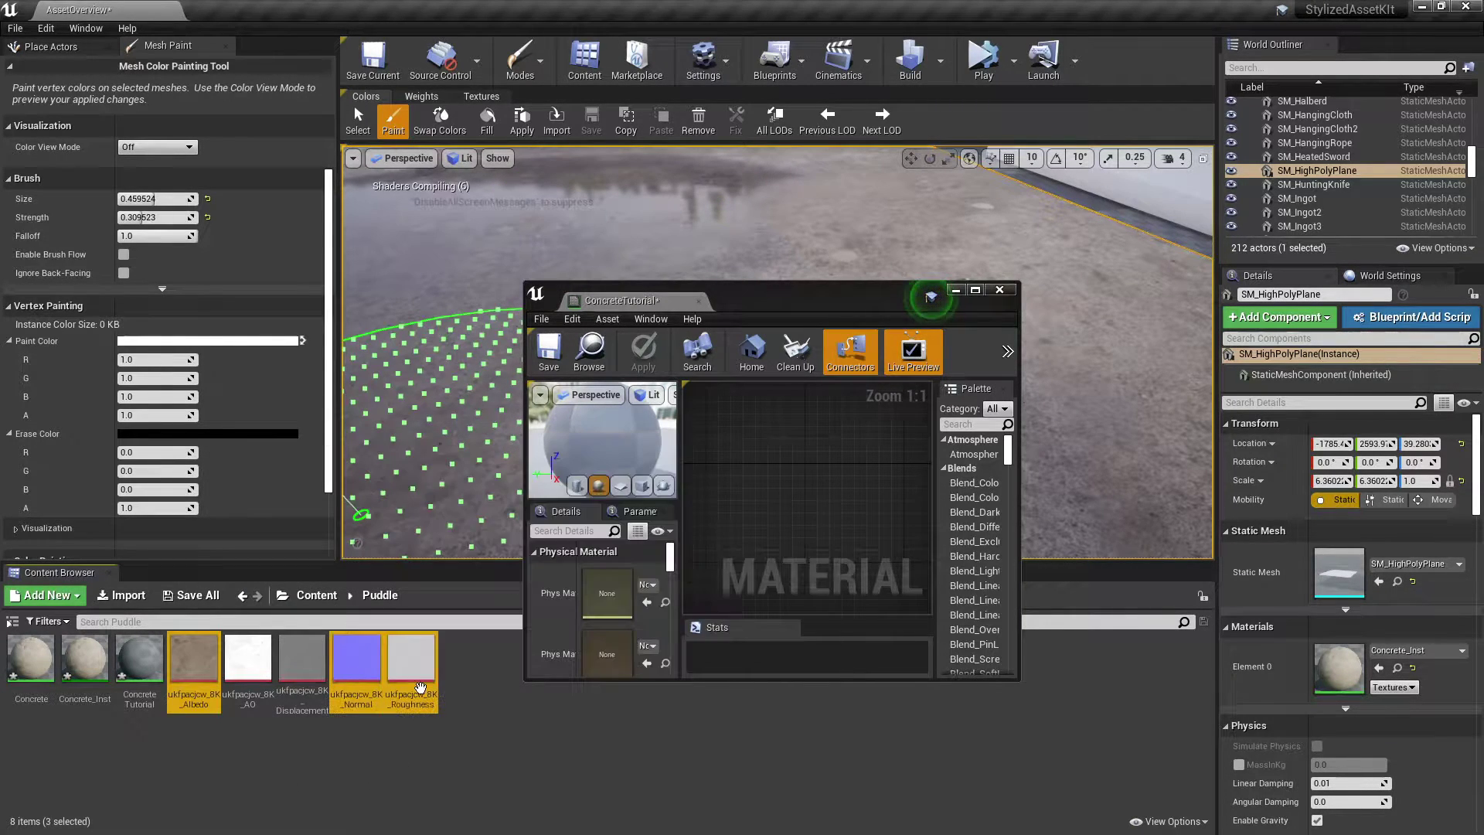
pyautogui.moveTo(417, 671); pyautogui.dragTo(838, 458)
pyautogui.moveTo(812, 291); pyautogui.dragTo(854, 0)
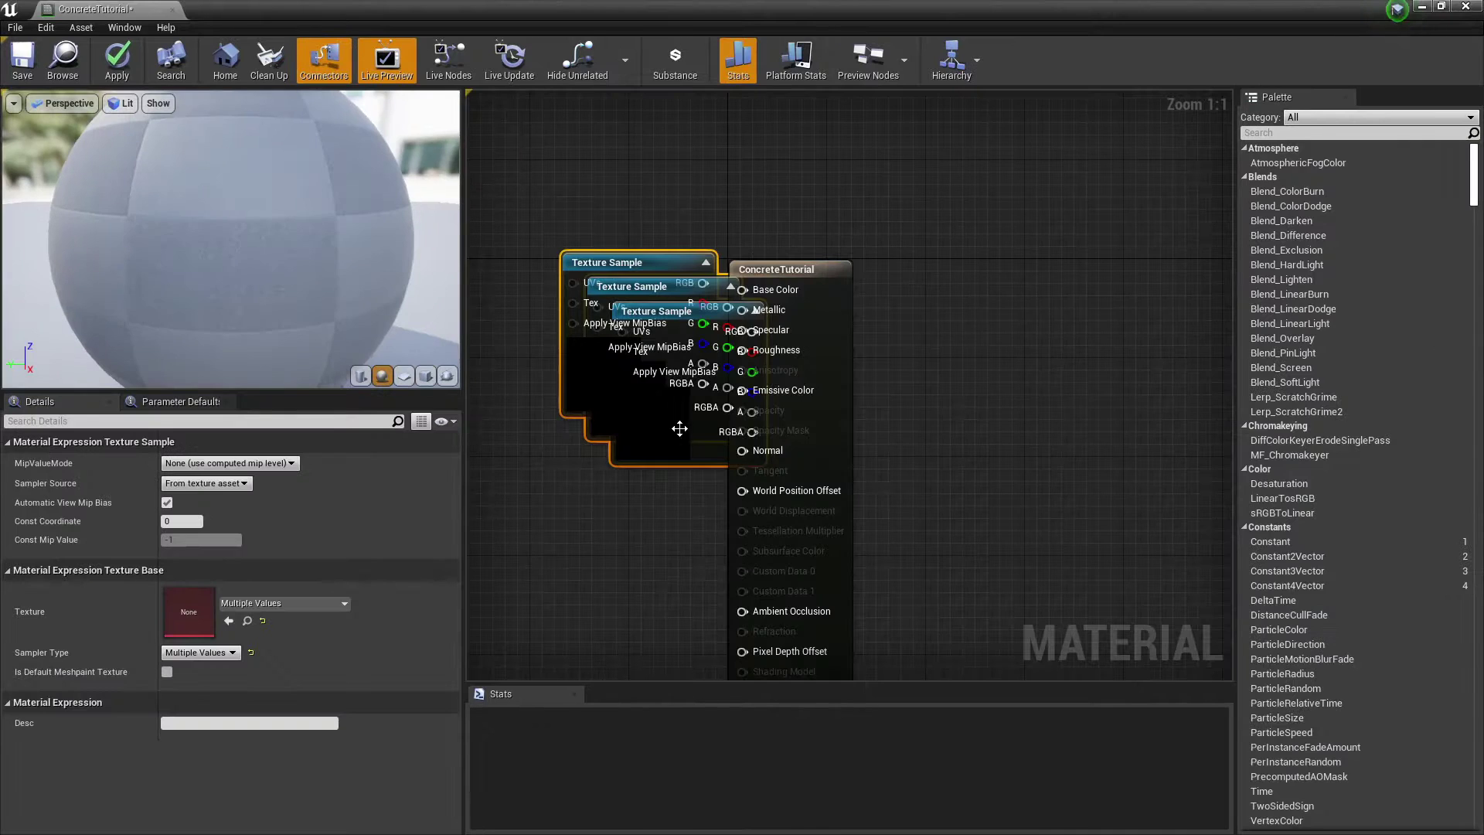
# Spread the three overlapping Texture Sample nodes into a column before the ConcreteTutorial output node
pyautogui.moveTo(679, 428); pyautogui.dragTo(817, 458, button='right')
pyautogui.click(661, 421)
pyautogui.moveTo(894, 480); pyautogui.dragTo(666, 662)
pyautogui.moveTo(864, 288); pyautogui.dragTo(956, 453, button='right')
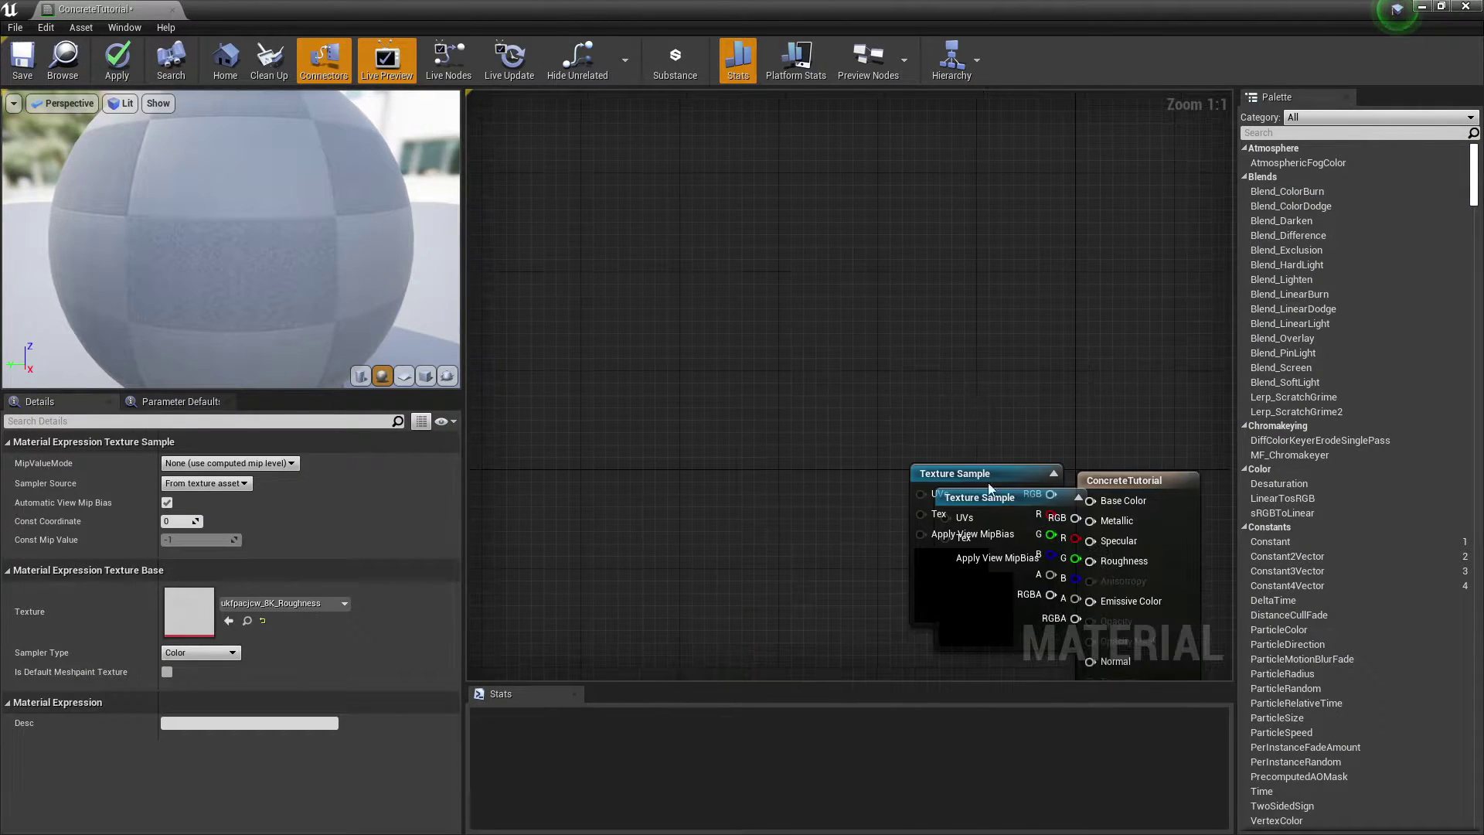
pyautogui.moveTo(973, 473); pyautogui.dragTo(659, 399)
pyautogui.scroll(-5, 967, 347)
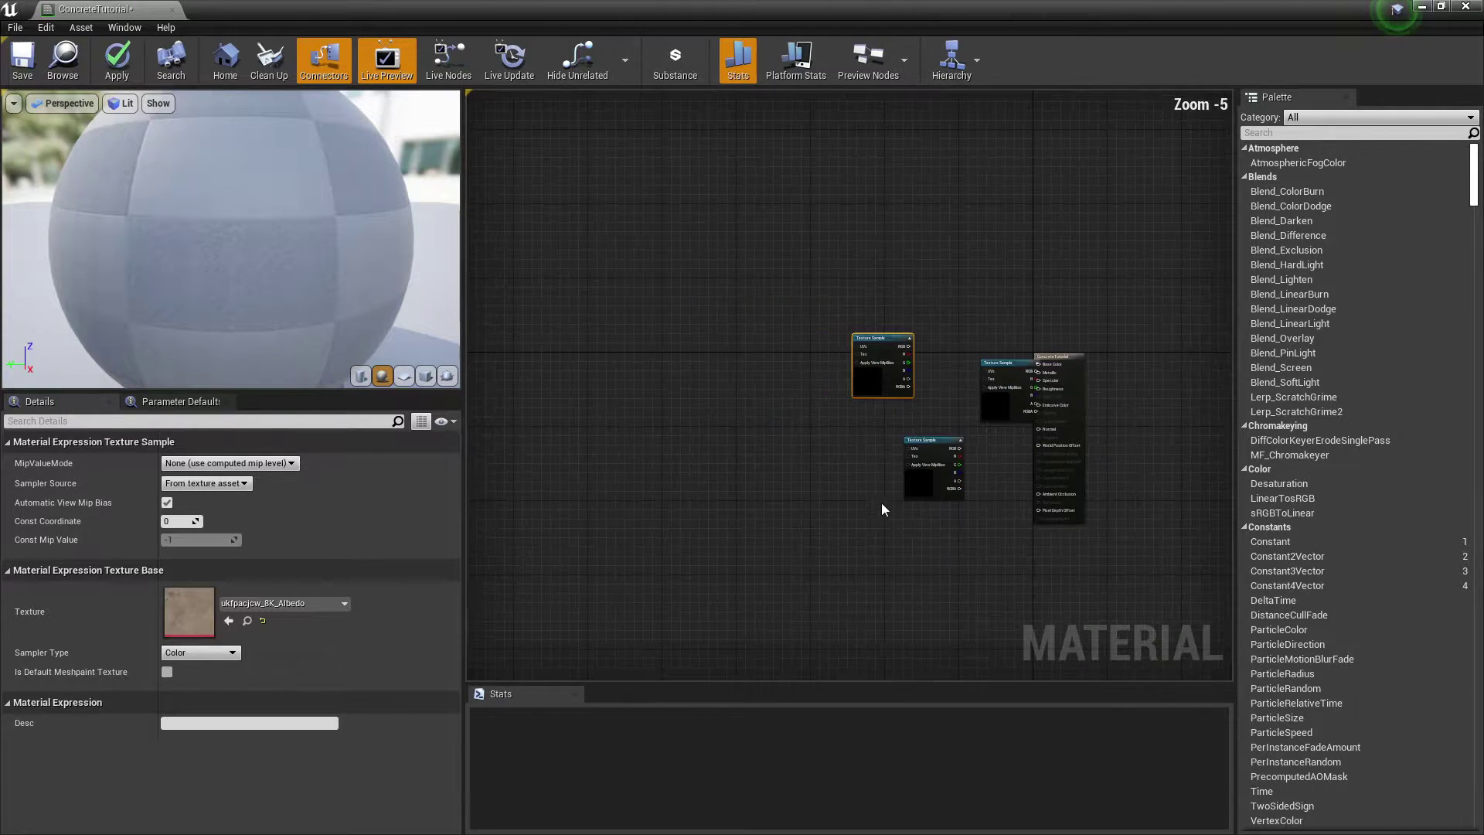
pyautogui.moveTo(928, 484); pyautogui.dragTo(881, 586)
pyautogui.moveTo(1002, 370); pyautogui.dragTo(873, 437)
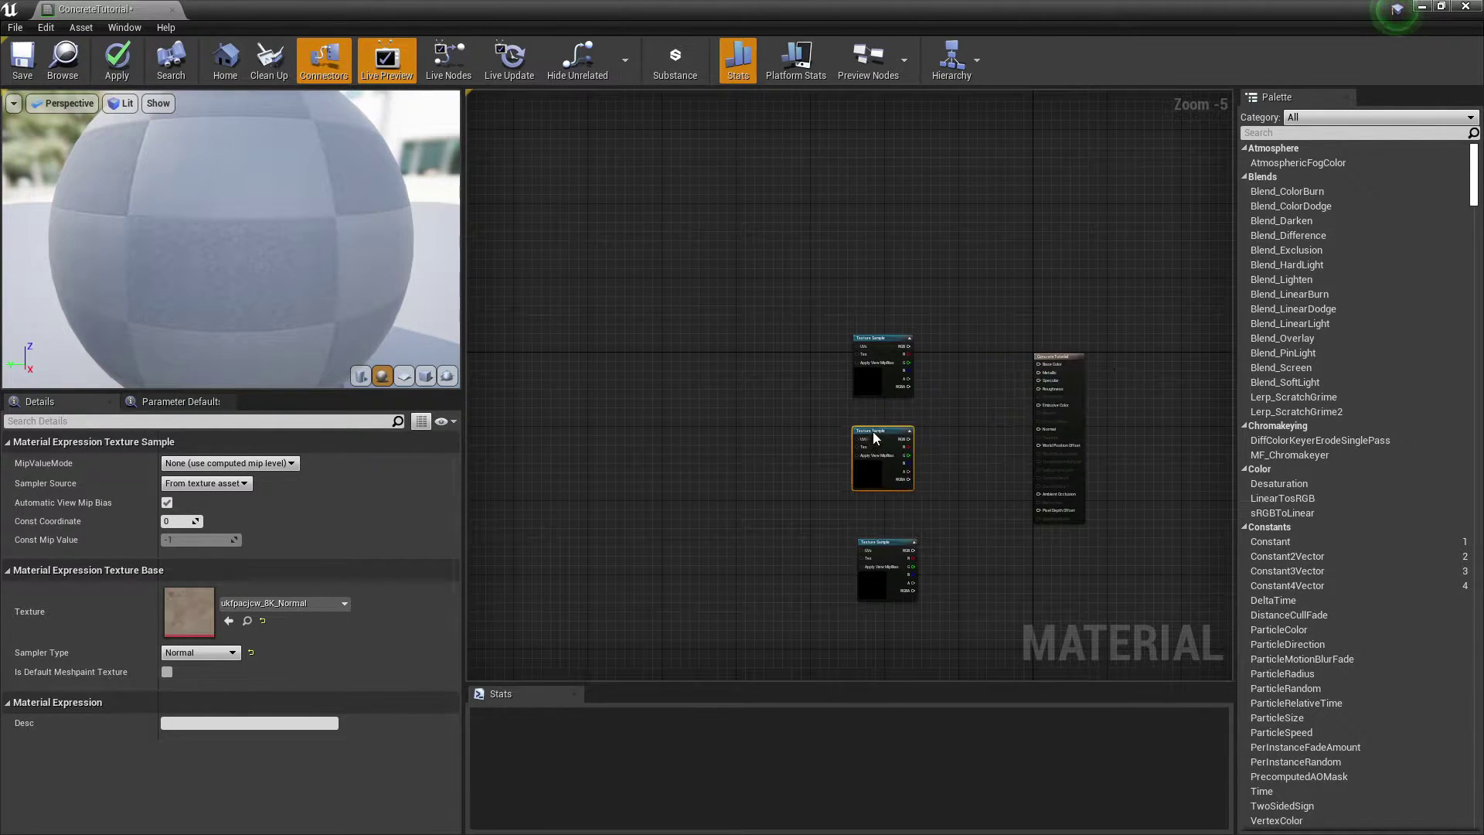
# Identify each Texture Sample's texture and reorder the column so Roughness sits in the middle and Normal lowest
pyautogui.scroll(4, 968, 359)
pyautogui.click(834, 425)
pyautogui.scroll(-3, 959, 432)
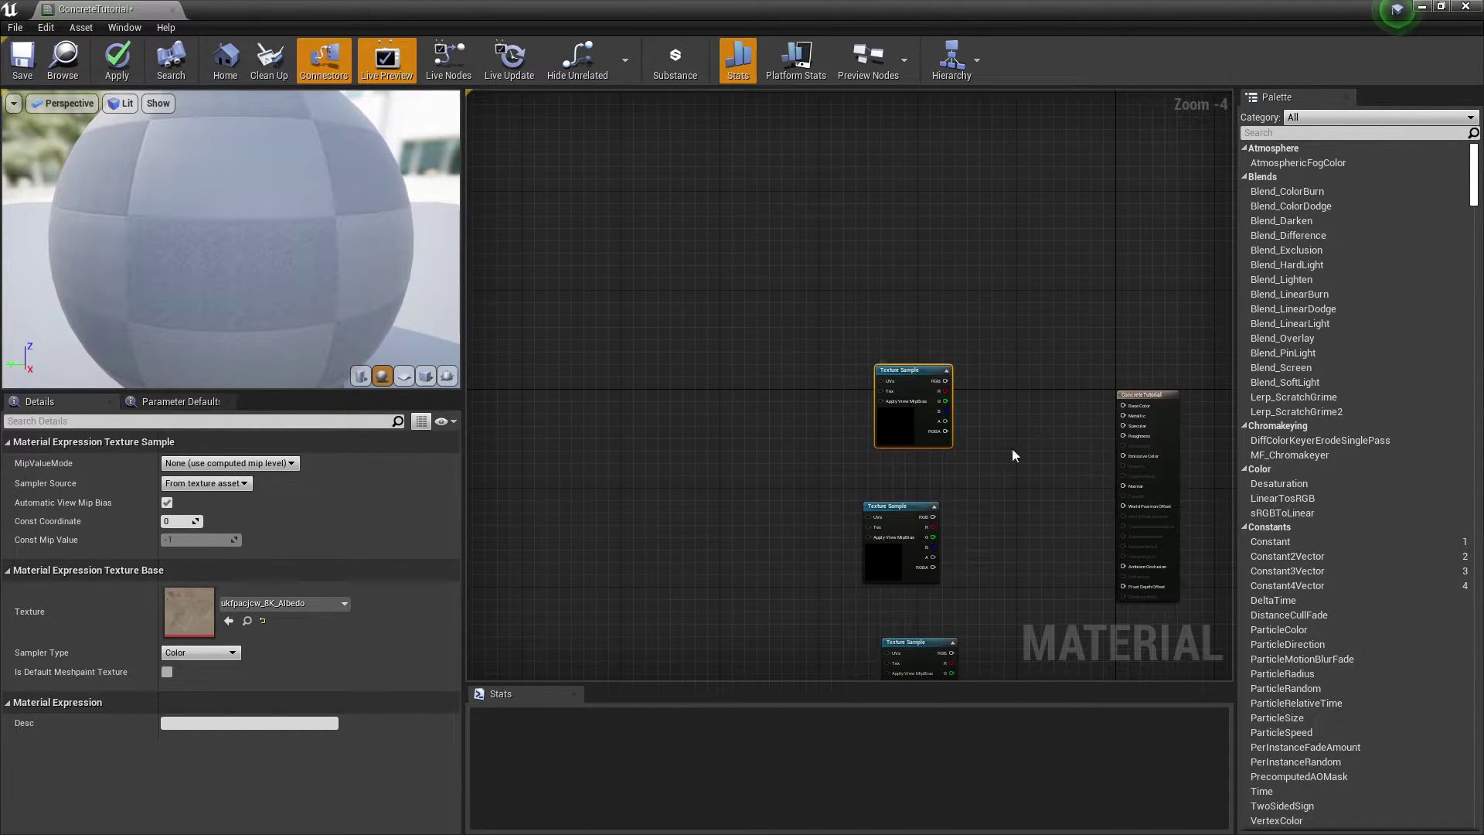
pyautogui.click(895, 549)
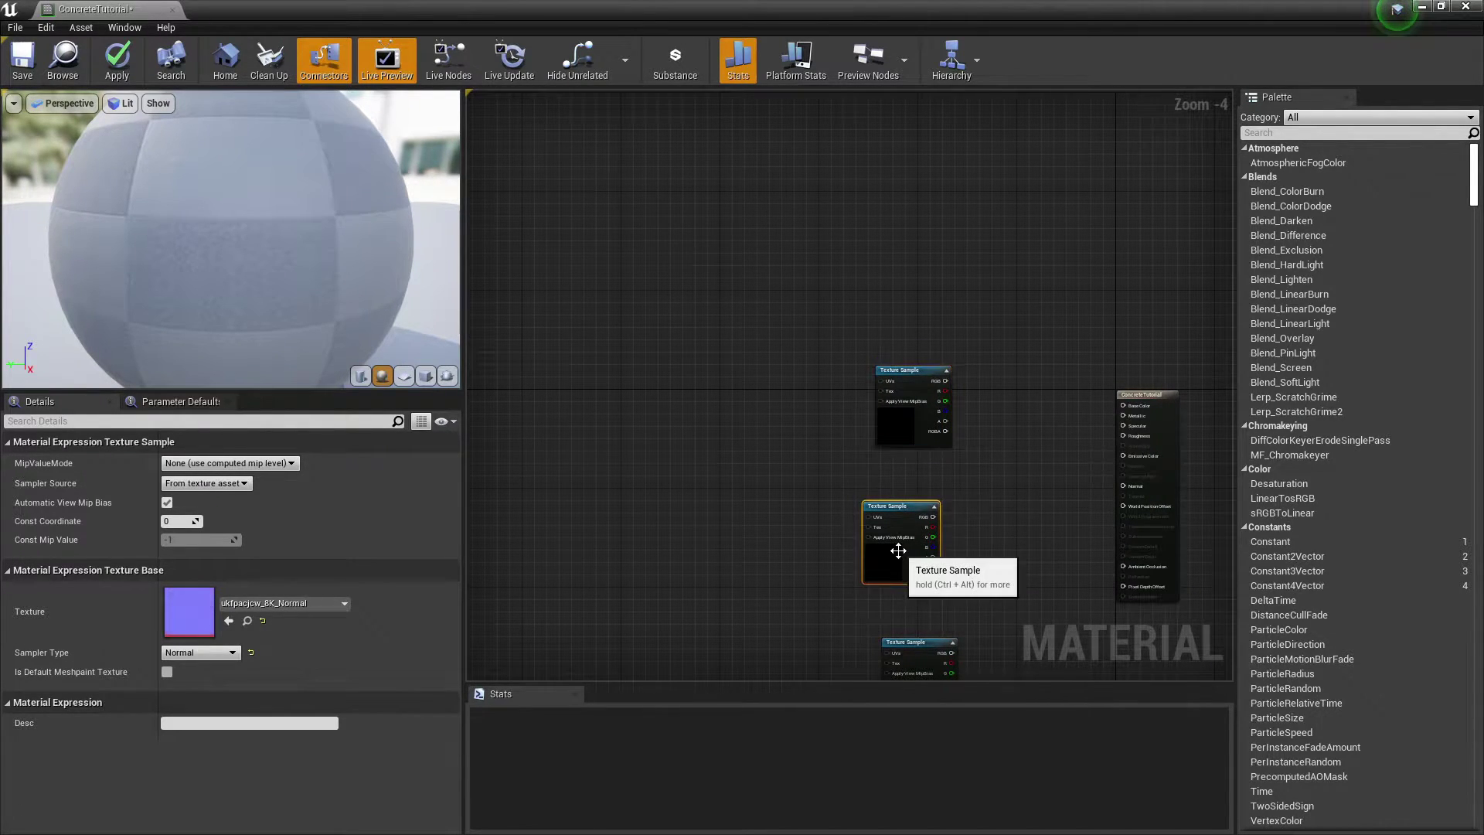
pyautogui.moveTo(1008, 468); pyautogui.dragTo(913, 434, button='right')
pyautogui.click(804, 658)
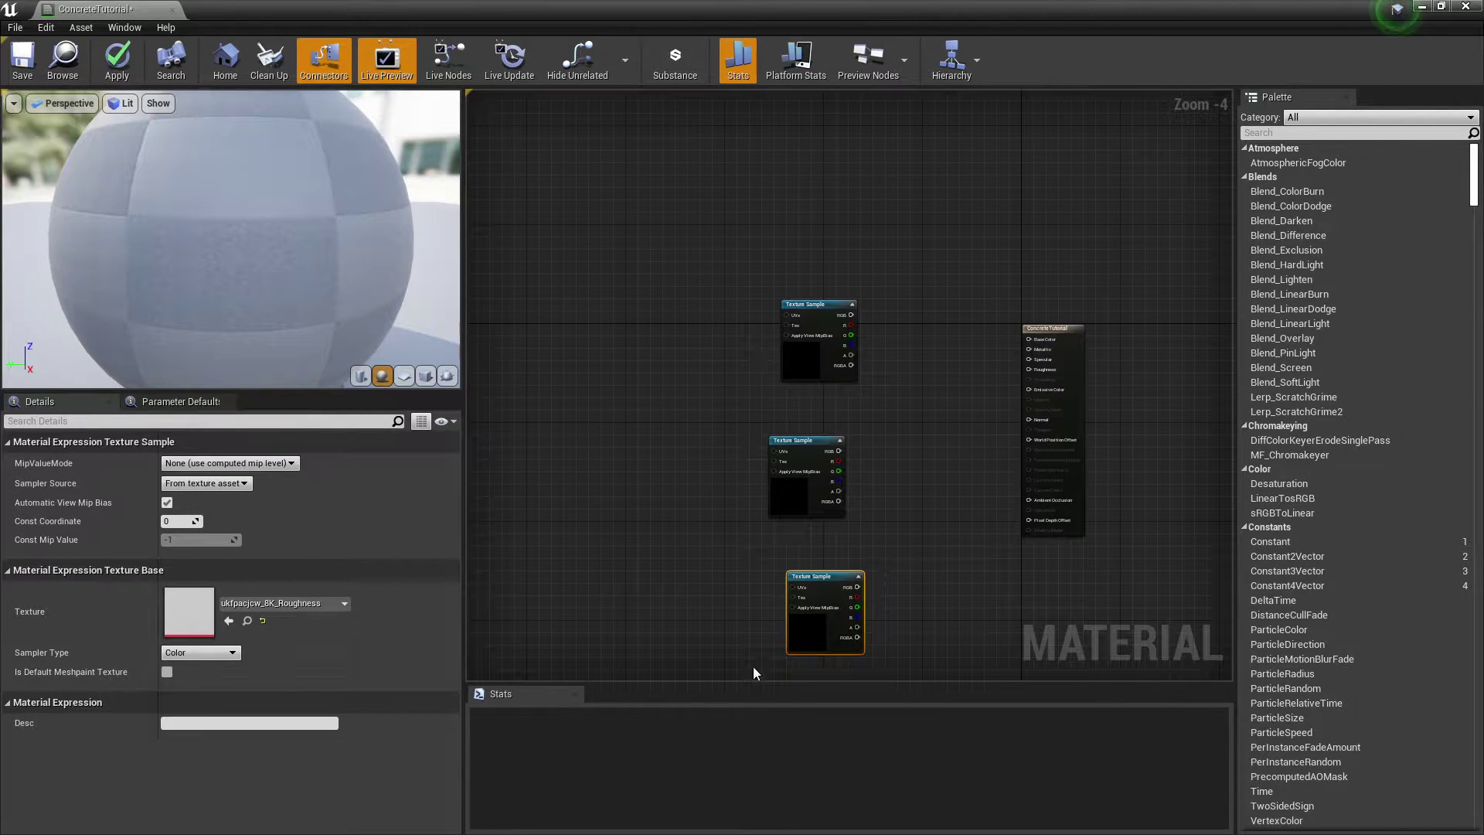
pyautogui.moveTo(785, 502); pyautogui.dragTo(817, 631)
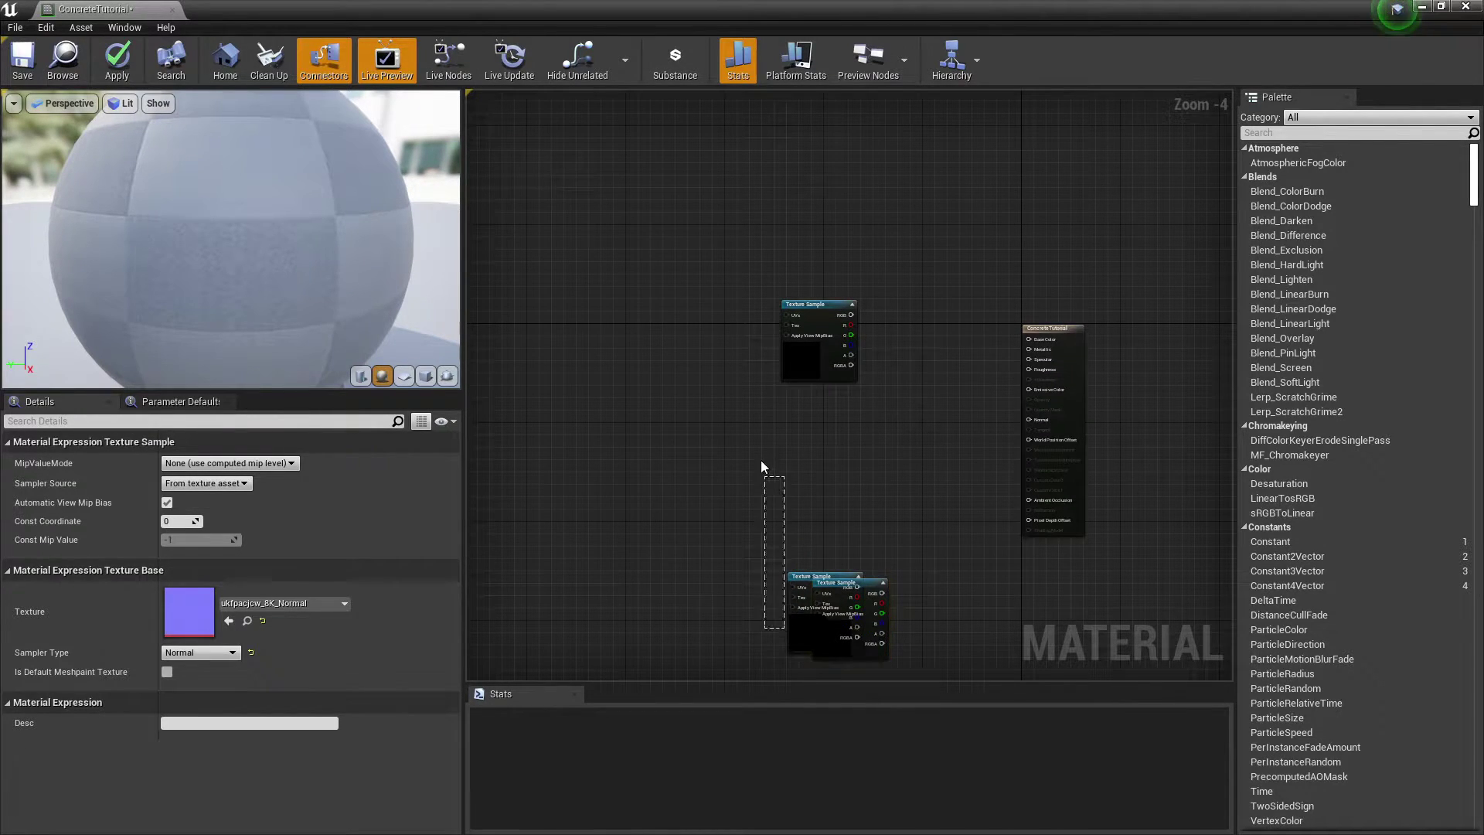
pyautogui.moveTo(821, 578); pyautogui.dragTo(810, 443)
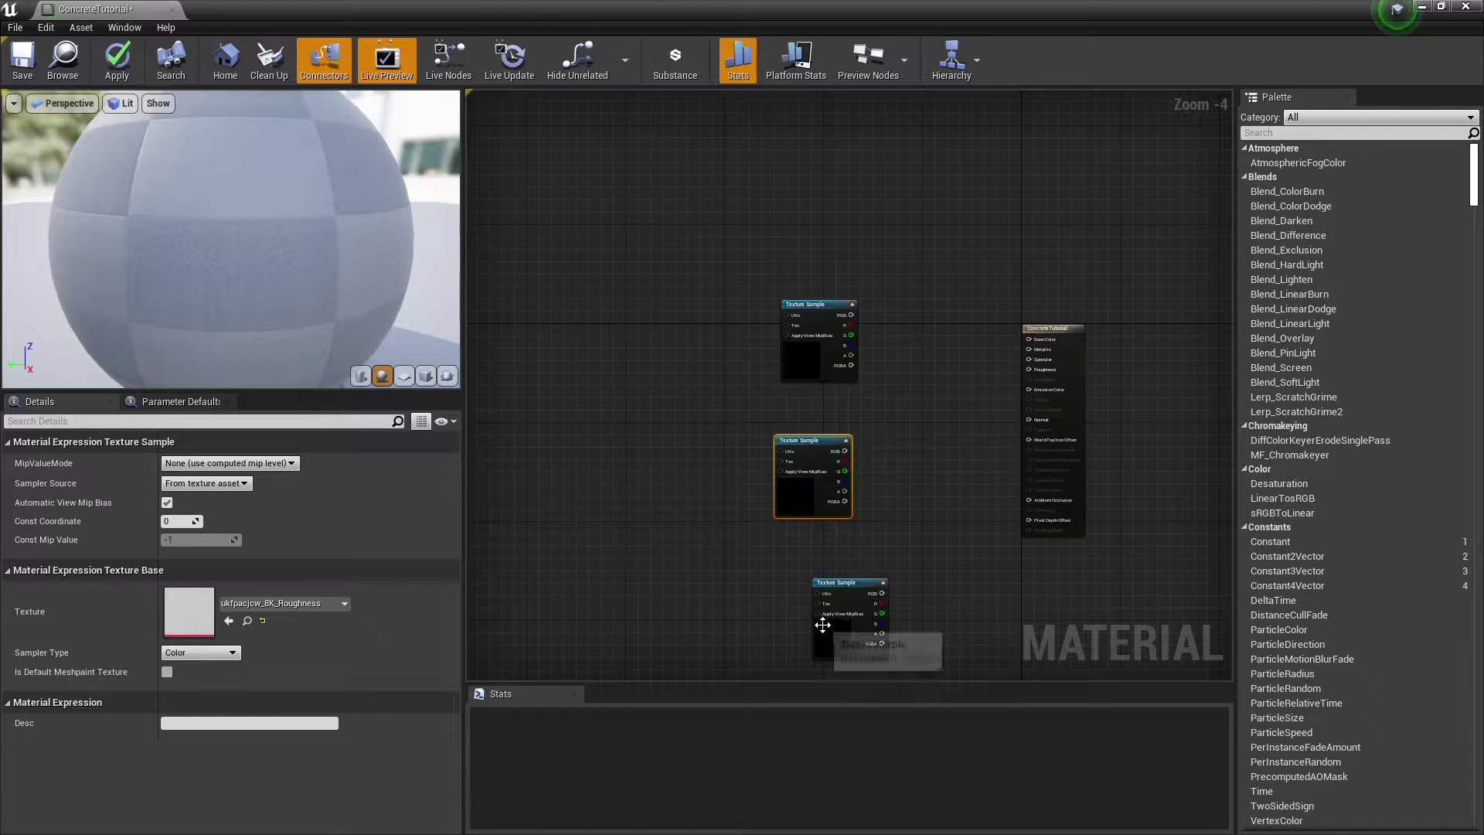
pyautogui.moveTo(823, 624); pyautogui.dragTo(798, 604)
pyautogui.click(885, 500)
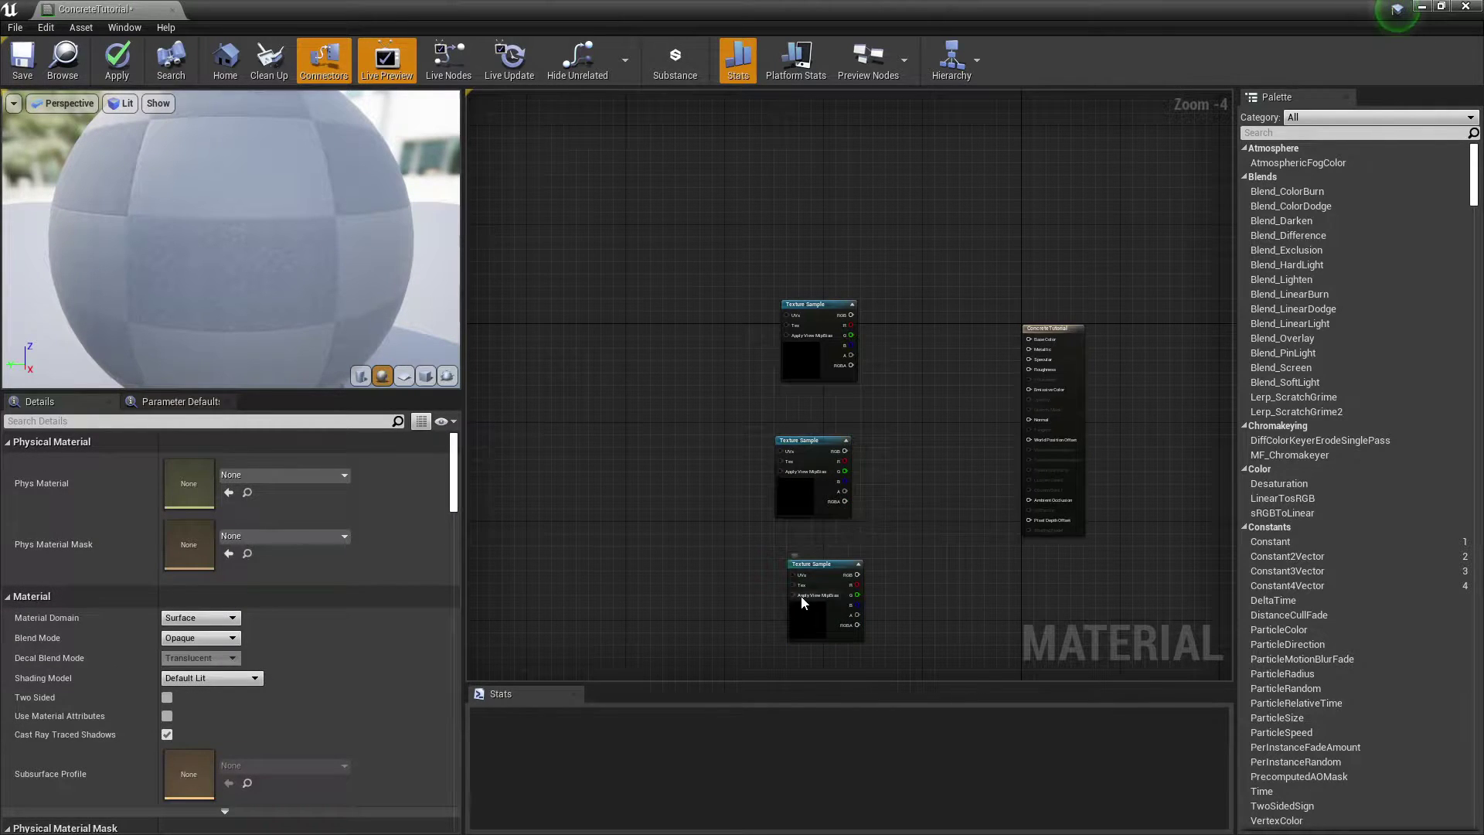
# Add a VertexColor node to the graph and place it ahead of the Texture Sample column
pyautogui.rightClick(652, 349)
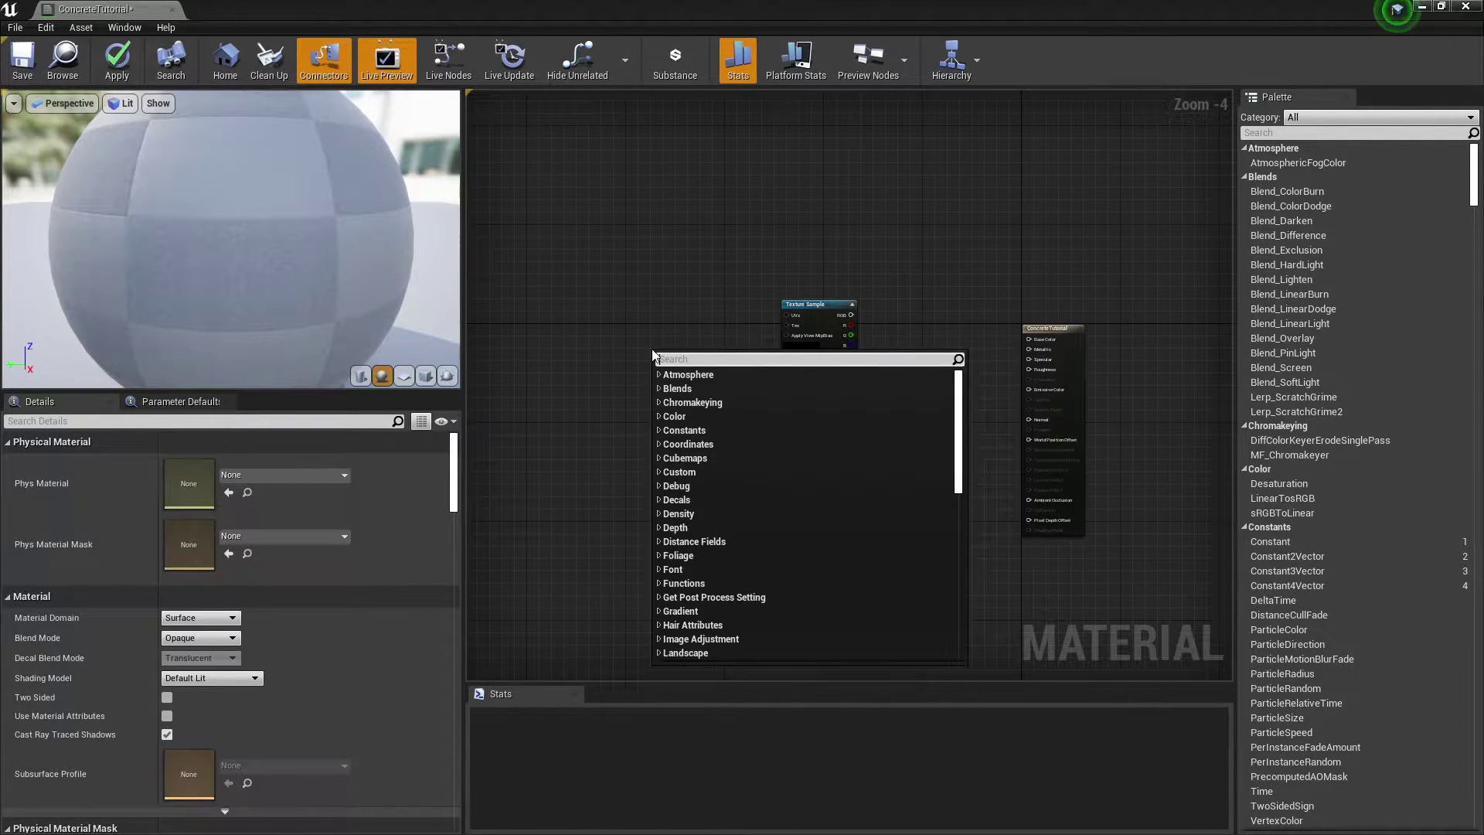
pyautogui.scroll(-10, 652, 351)
pyautogui.write('vertex')
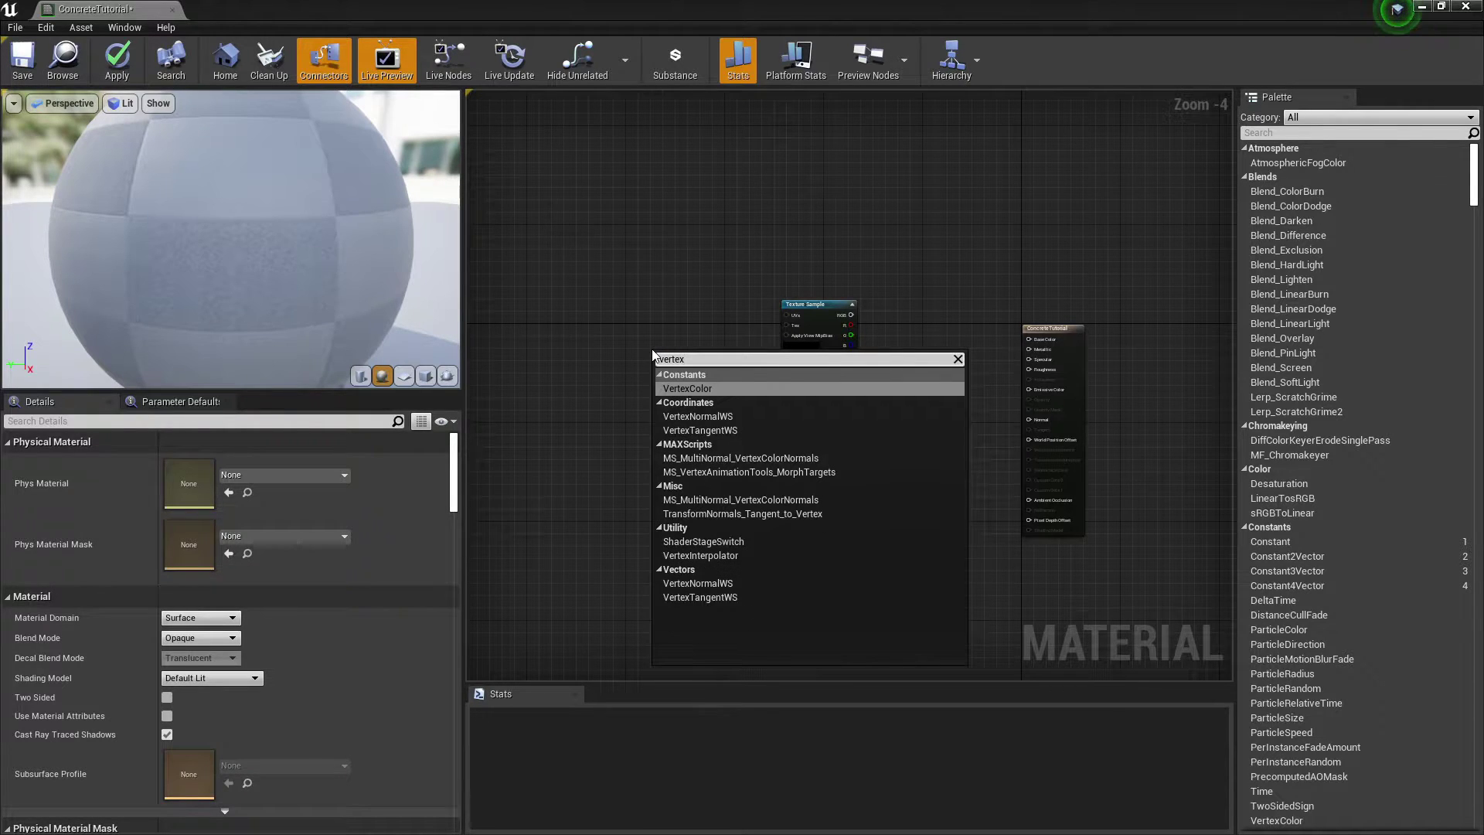
pyautogui.press('Return')
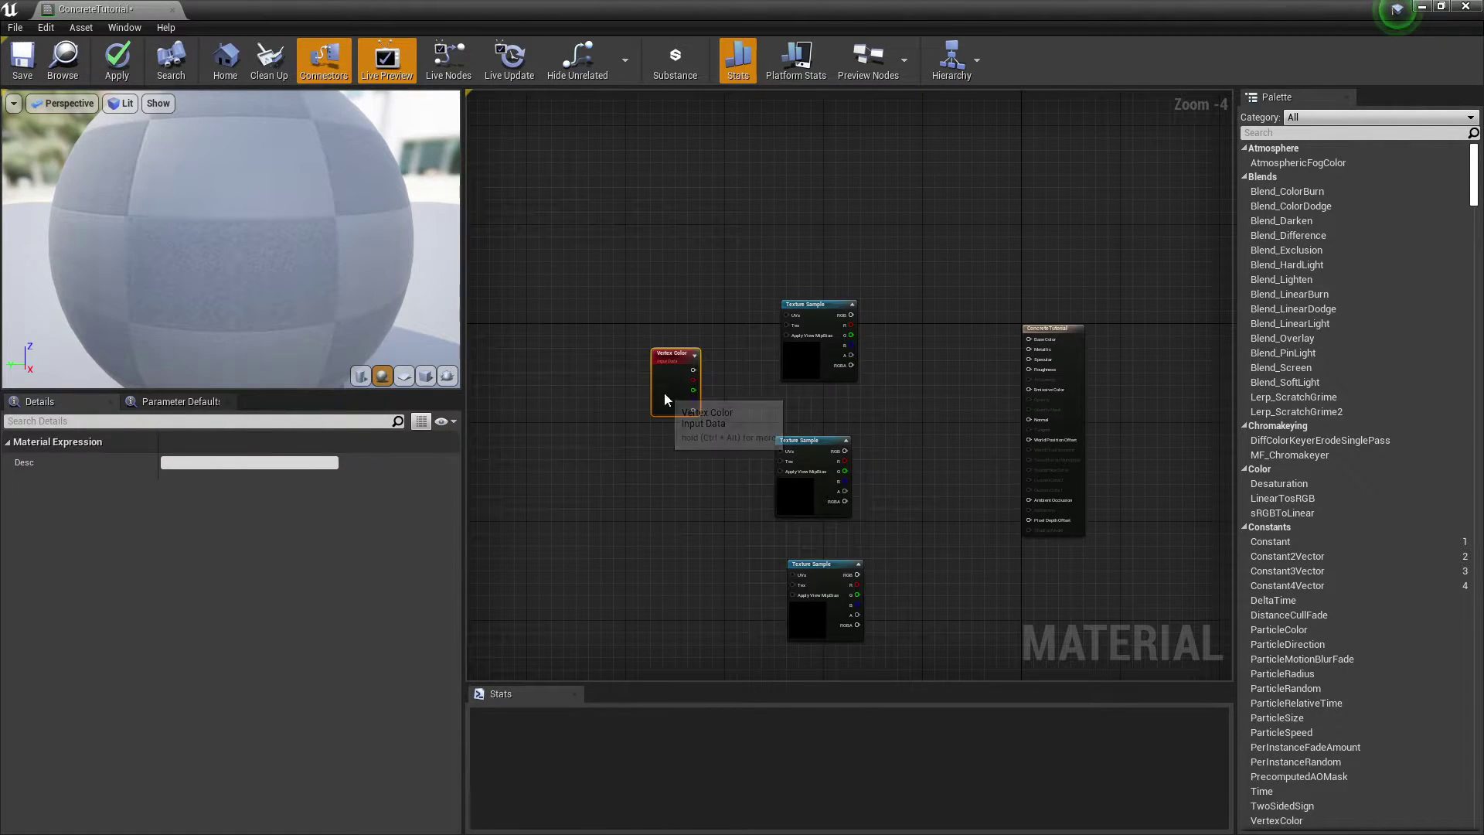
pyautogui.moveTo(665, 399); pyautogui.dragTo(577, 486)
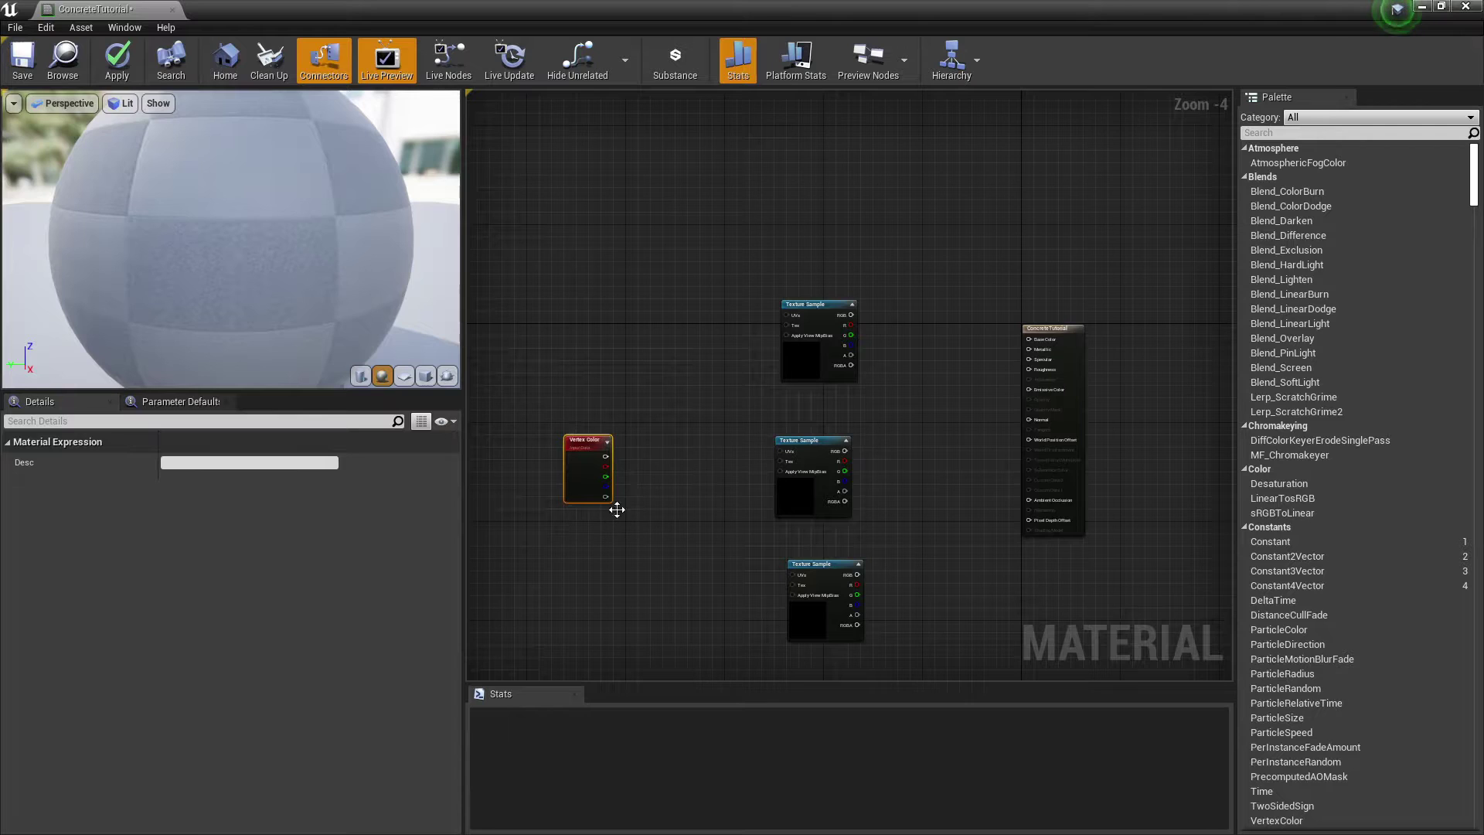
pyautogui.scroll(4, 603, 494)
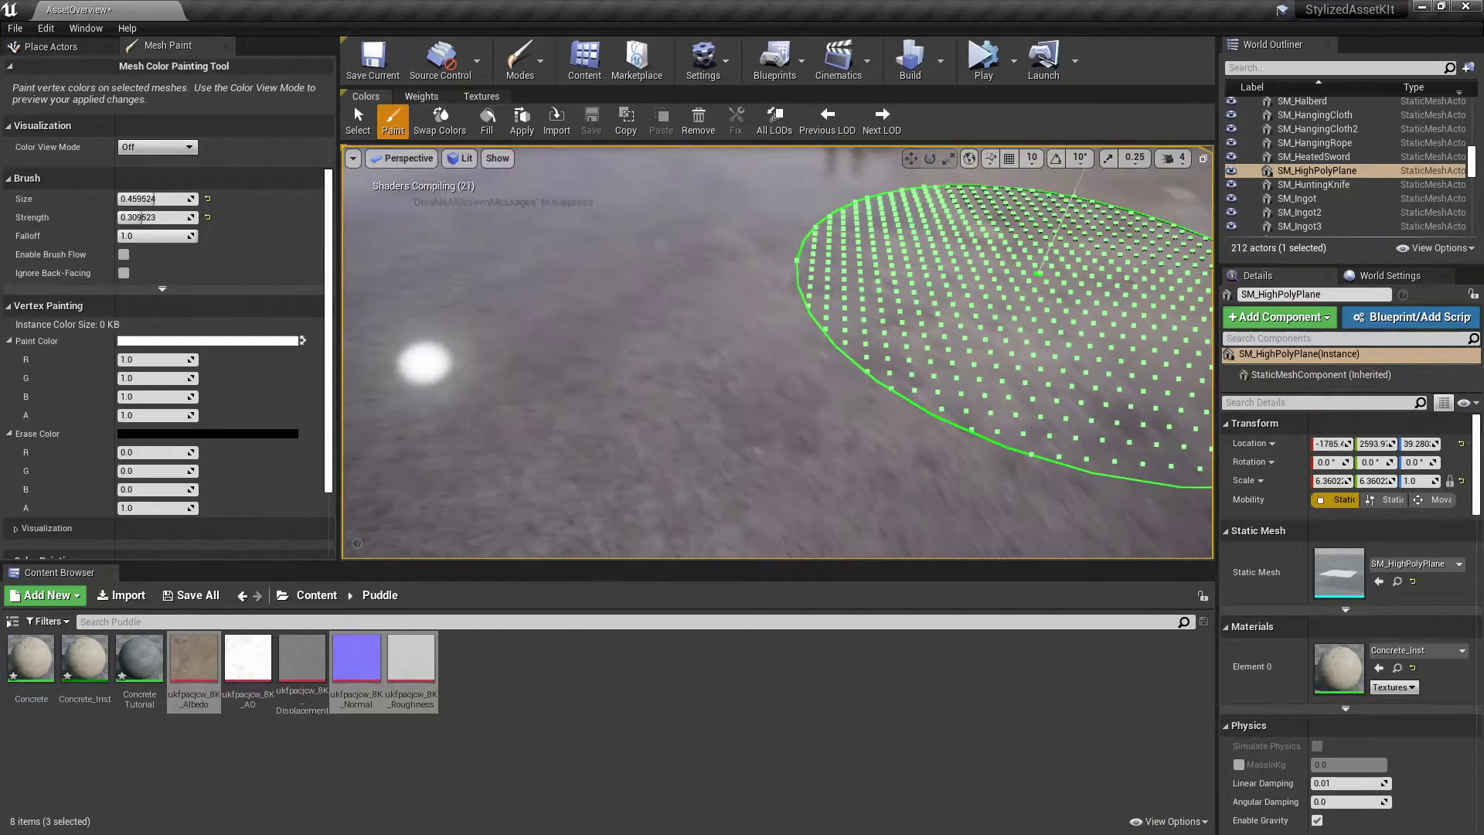
# Return to the level view of the concrete plane and swap the paint and erase colours back and forth
pyautogui.moveTo(840, 318)
pyautogui.mouseDown(button='right')
pyautogui.moveTo(842, 346)
pyautogui.moveTo(821, 339)
pyautogui.mouseUp(button='right')
pyautogui.press('s')
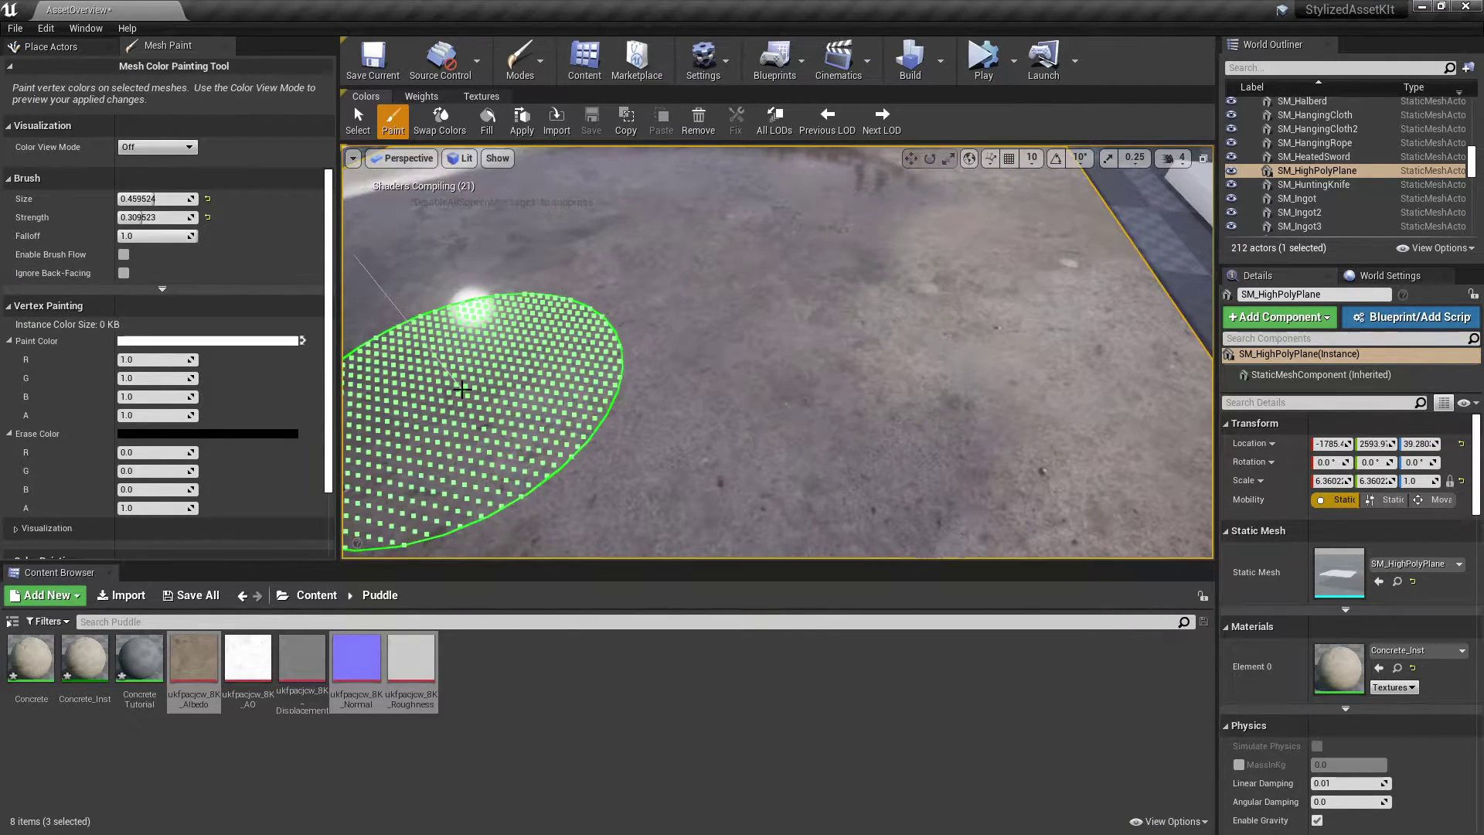
pyautogui.moveTo(708, 271)
pyautogui.mouseDown(button='right')
pyautogui.moveTo(700, 293)
pyautogui.moveTo(727, 278)
pyautogui.mouseUp(button='right')
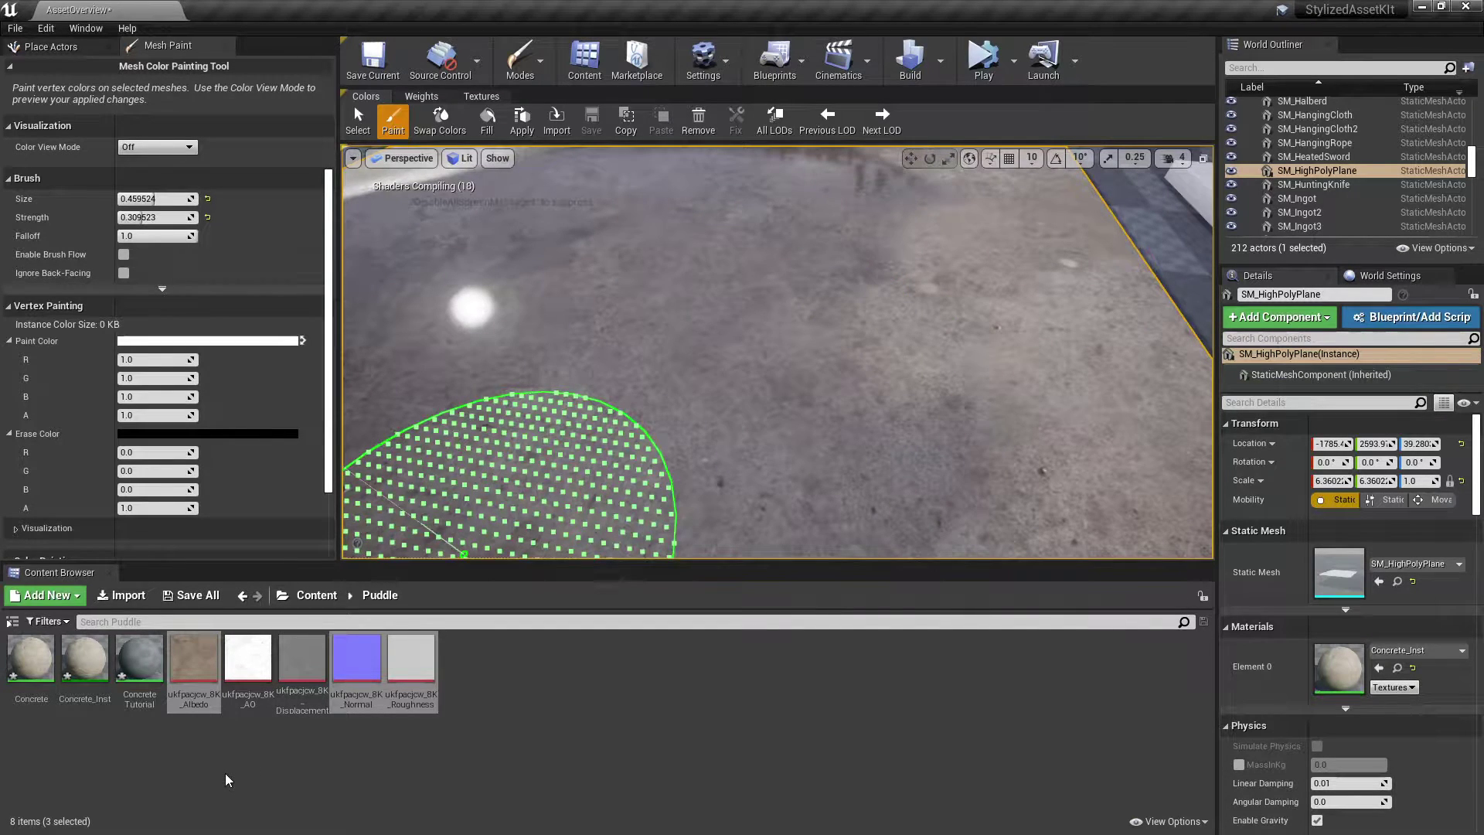
pyautogui.click(303, 341)
pyautogui.click(303, 341)
pyautogui.click(303, 341)
pyautogui.click(303, 341)
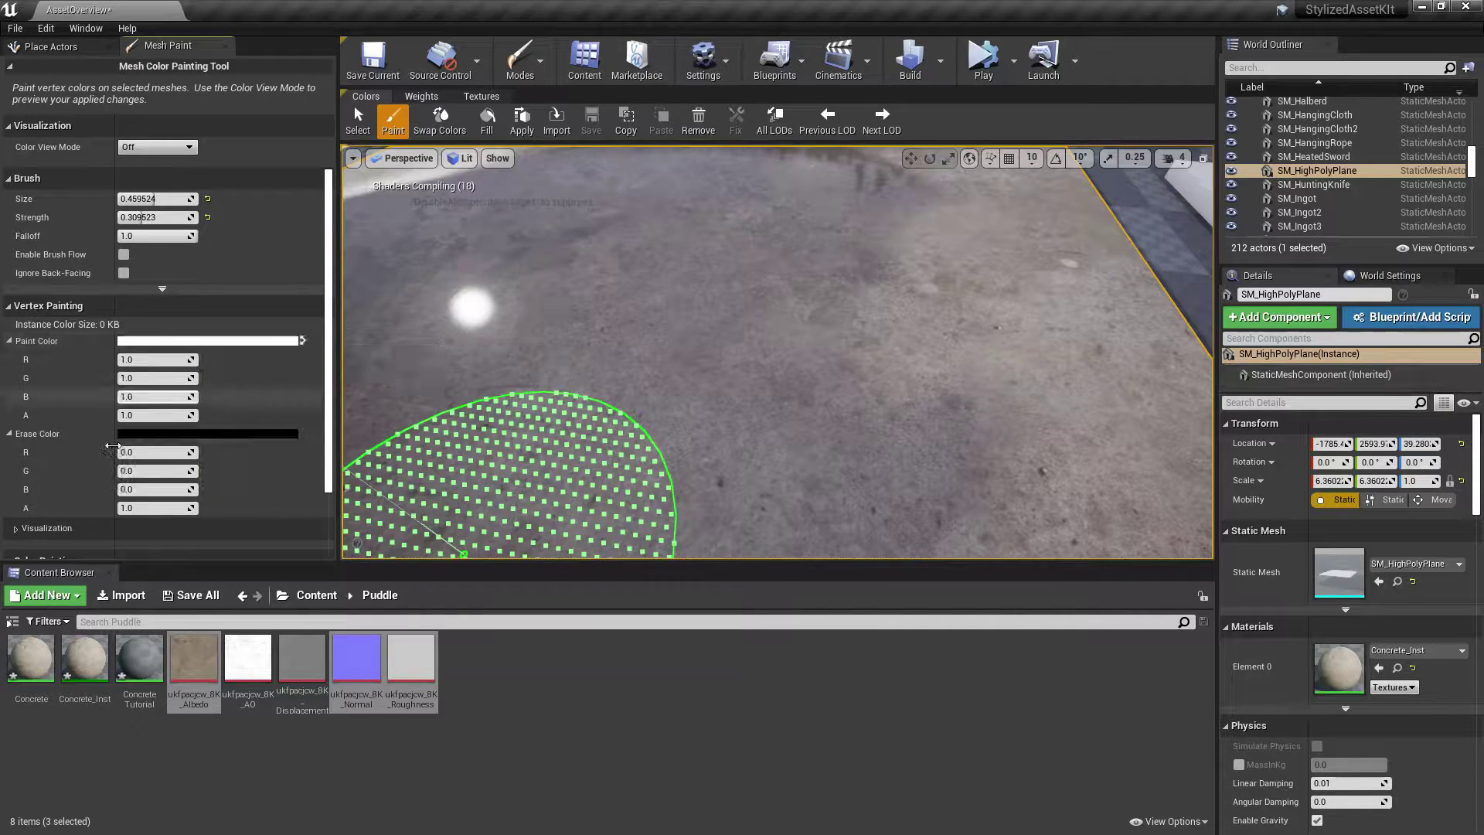
# Set the alpha of the vertex Paint Color to 0
pyautogui.click(152, 416)
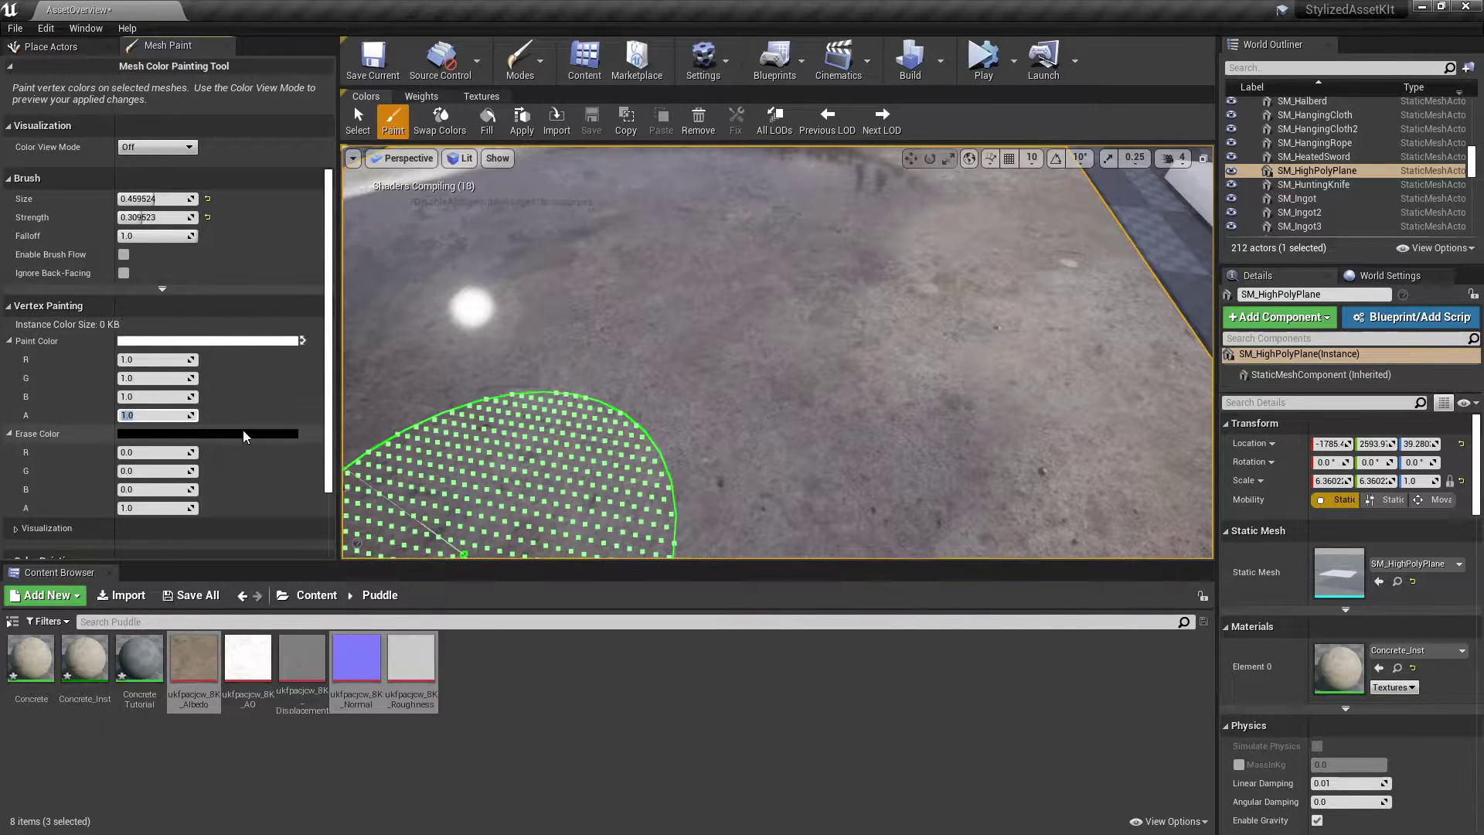
pyautogui.write('0')
pyautogui.press('Return')
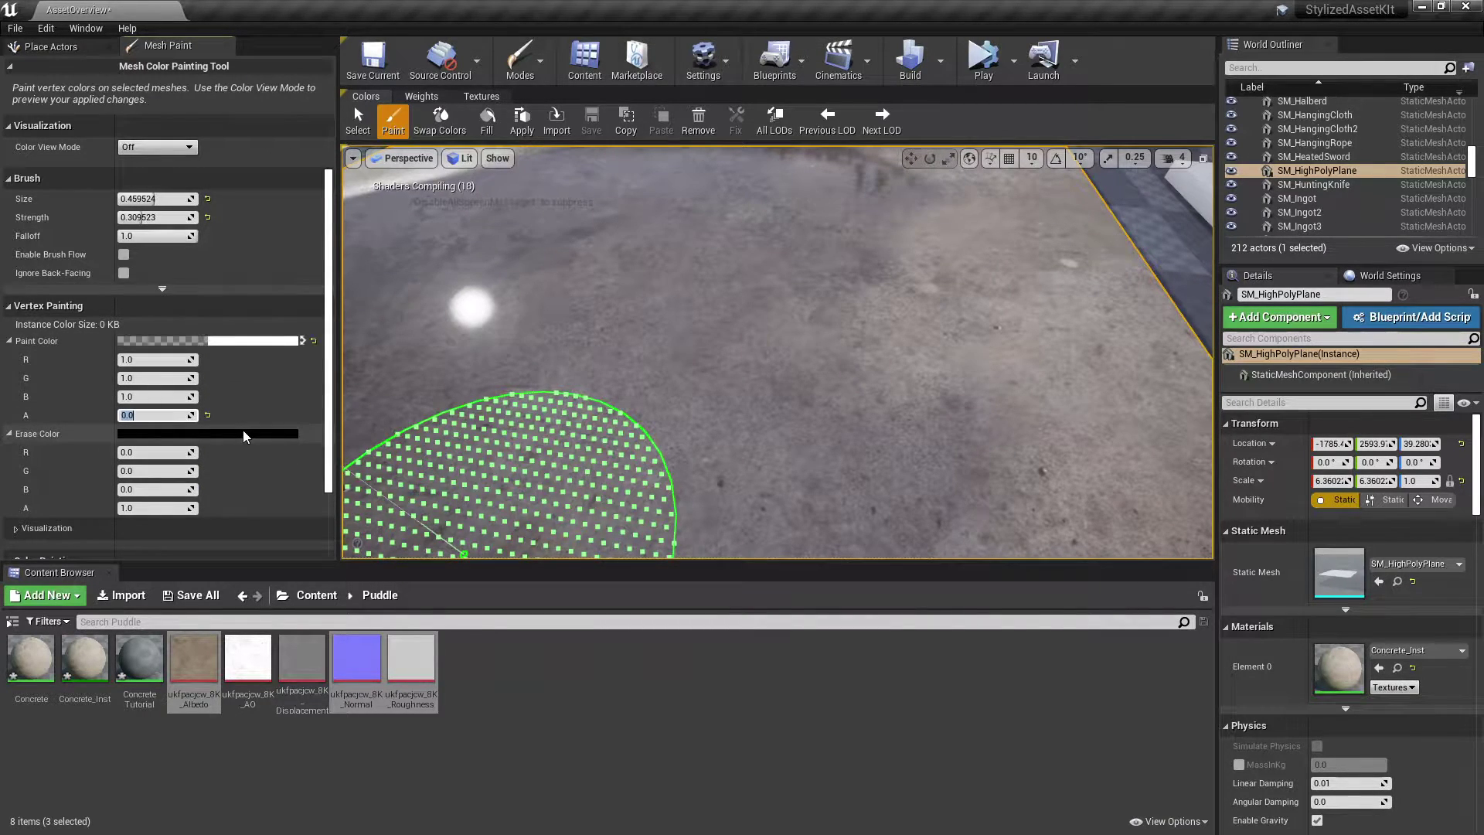
# Toggle the paint and erase colours to compare them and collapse the Paint Color components
pyautogui.click(303, 341)
pyautogui.click(302, 340)
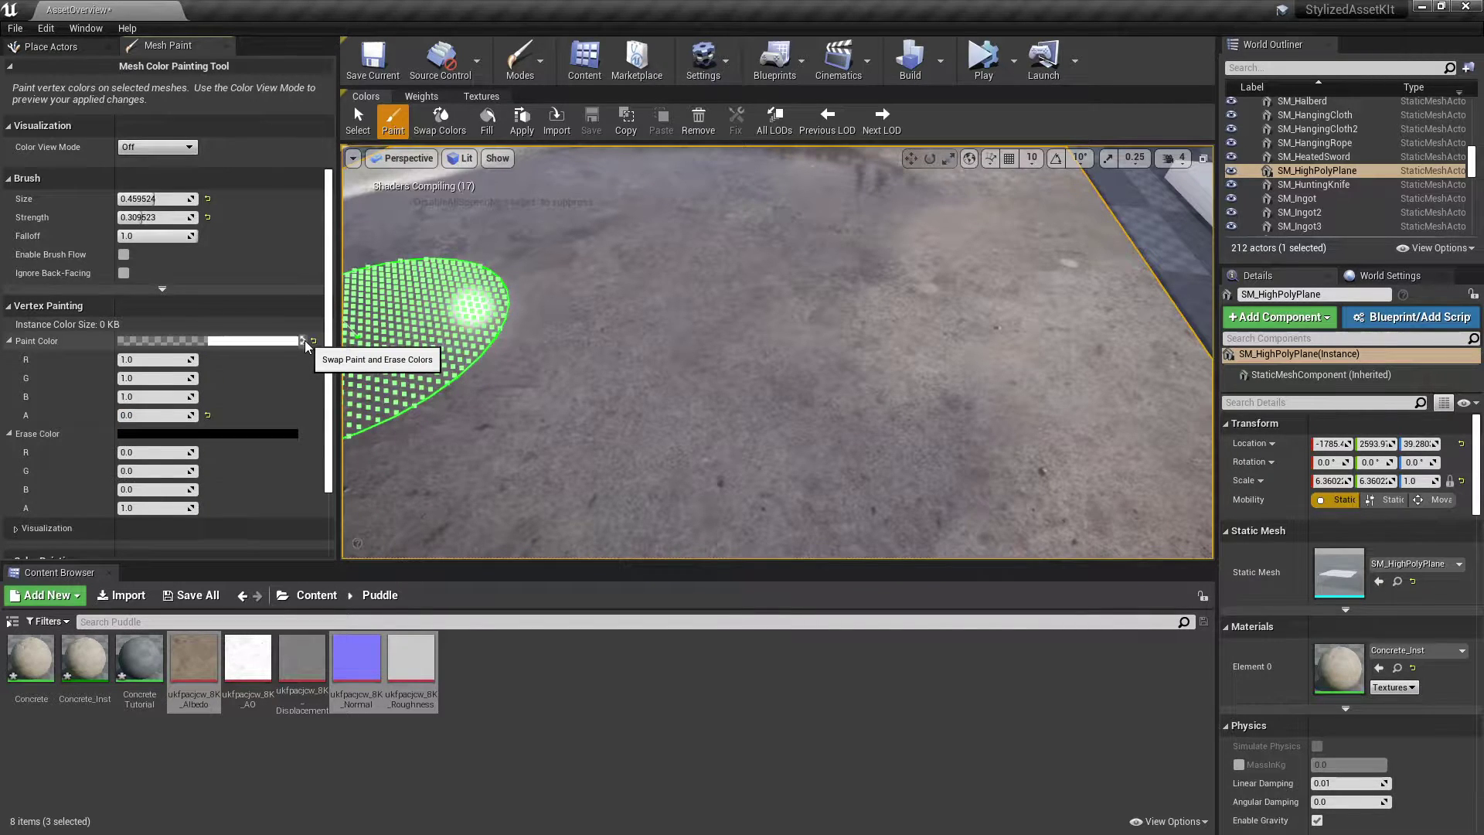
pyautogui.click(303, 340)
pyautogui.click(303, 341)
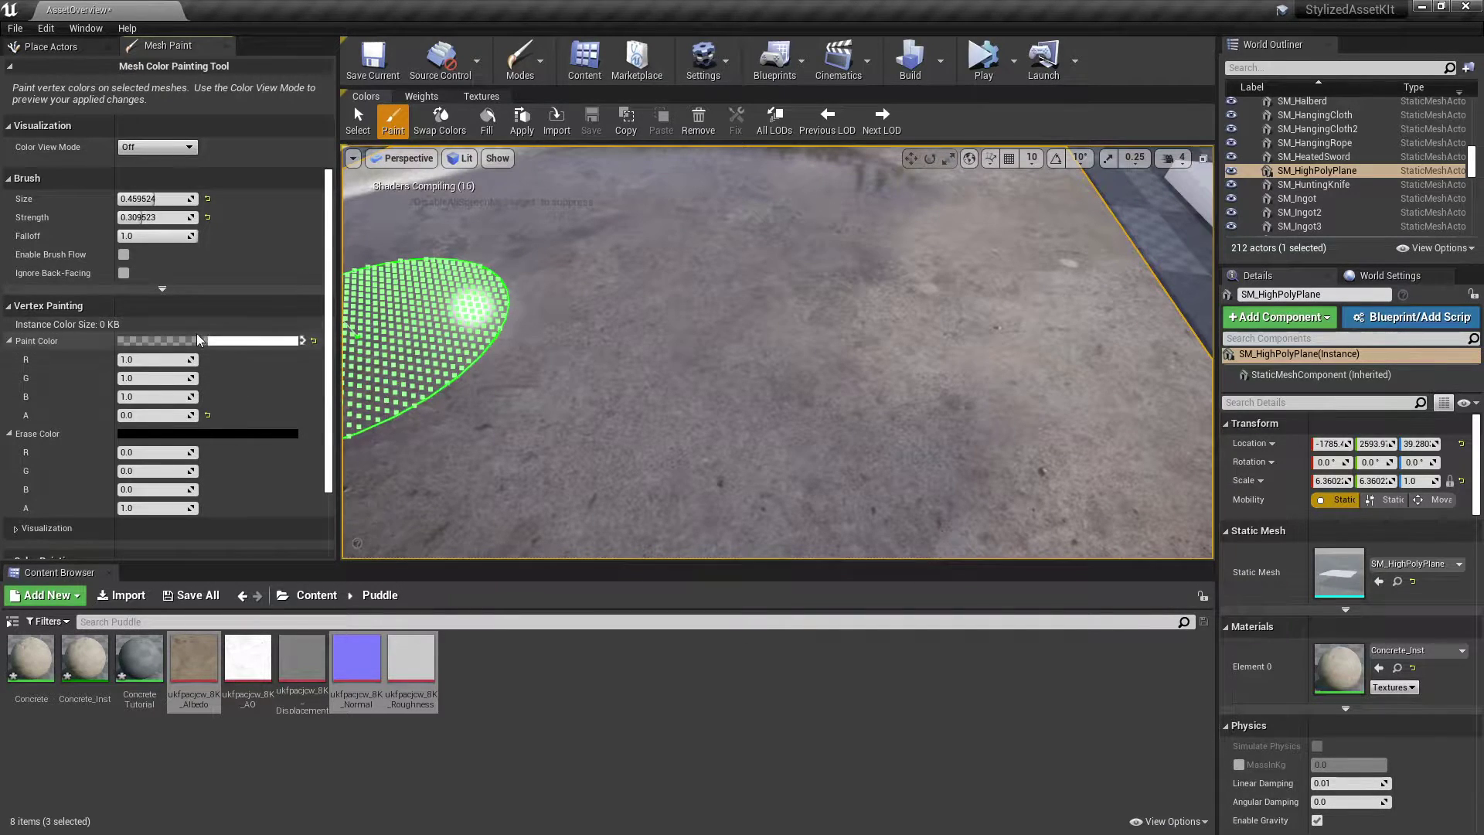
pyautogui.doubleClick(312, 340)
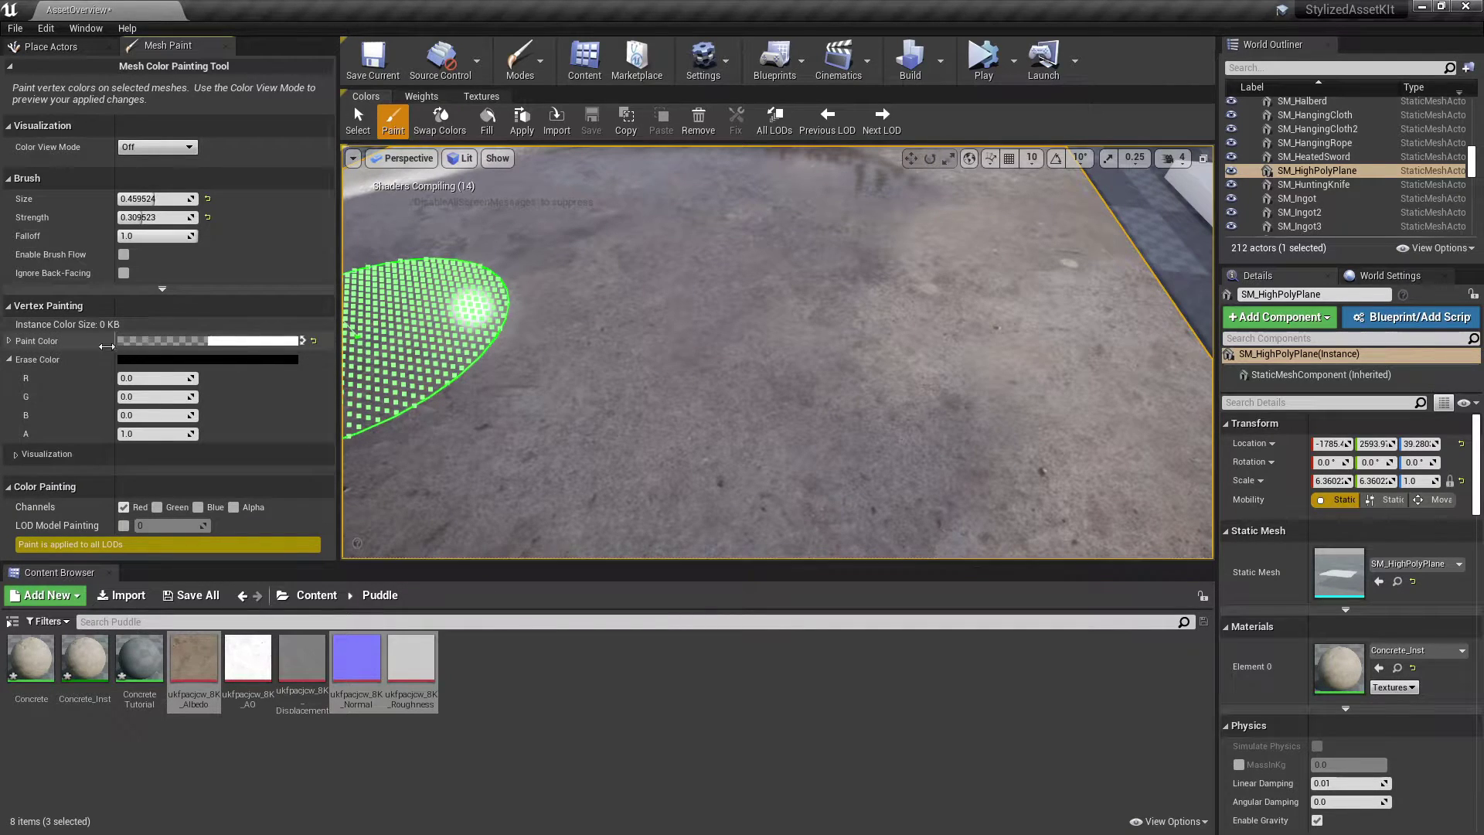
pyautogui.click(8, 341)
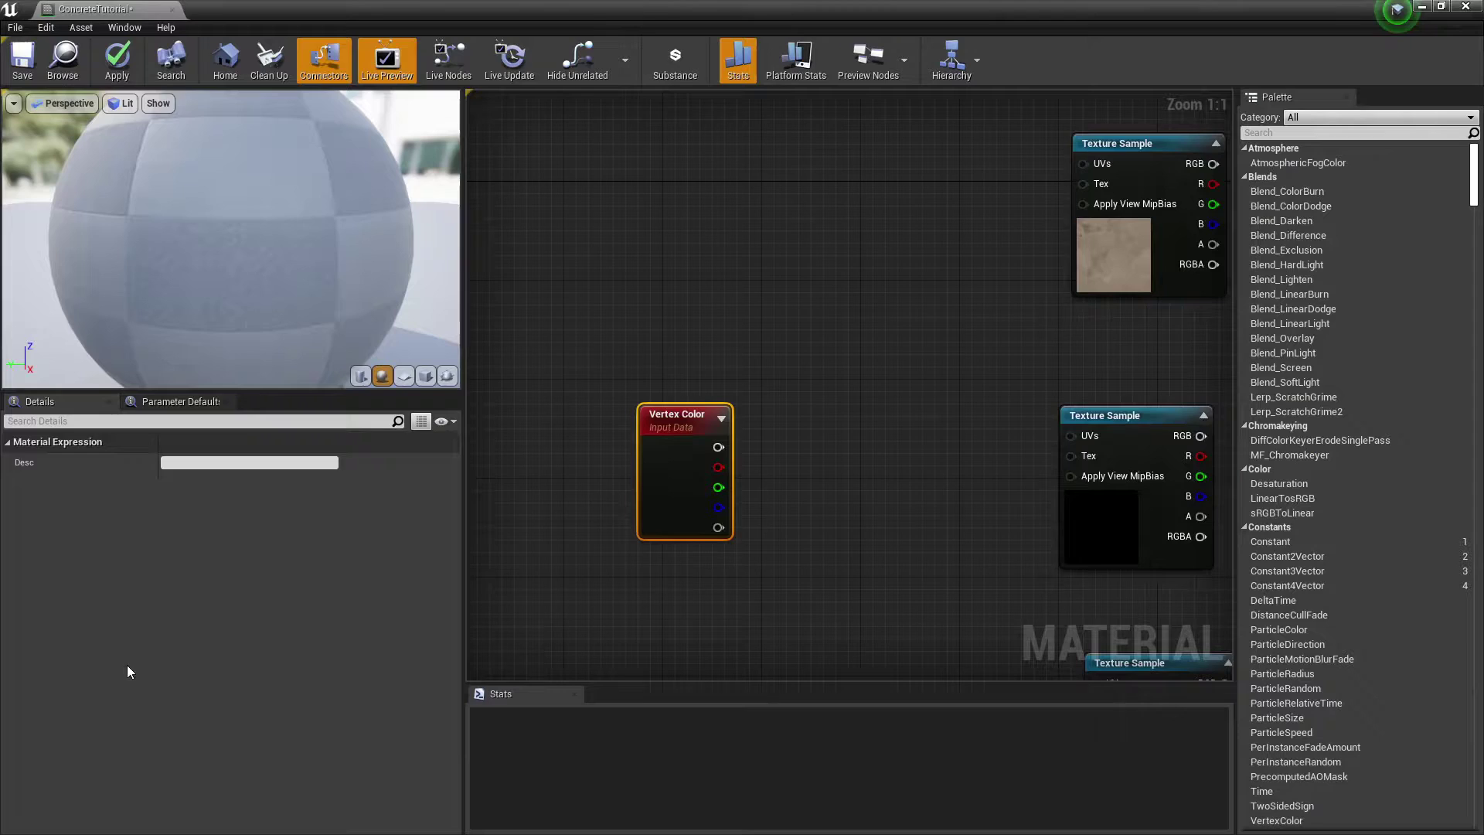
# Move the Albedo Texture Sample closer to the Vertex Color node and add a Multiply node fed by its RGB output
pyautogui.scroll(-1, 889, 340)
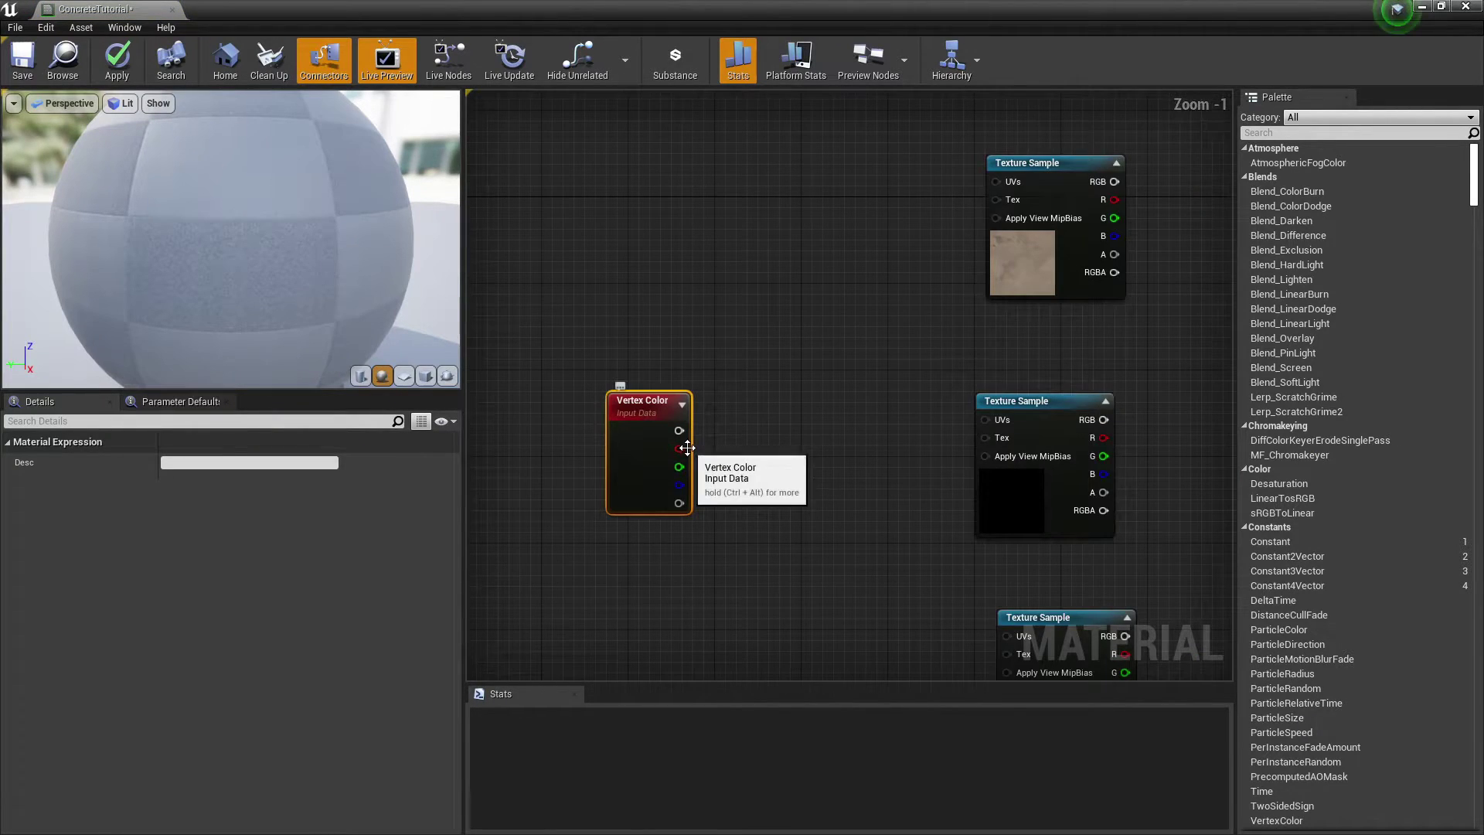
pyautogui.moveTo(678, 448); pyautogui.dragTo(870, 375)
pyautogui.moveTo(1085, 193); pyautogui.dragTo(971, 186)
pyautogui.moveTo(790, 247); pyautogui.dragTo(674, 299, button='right')
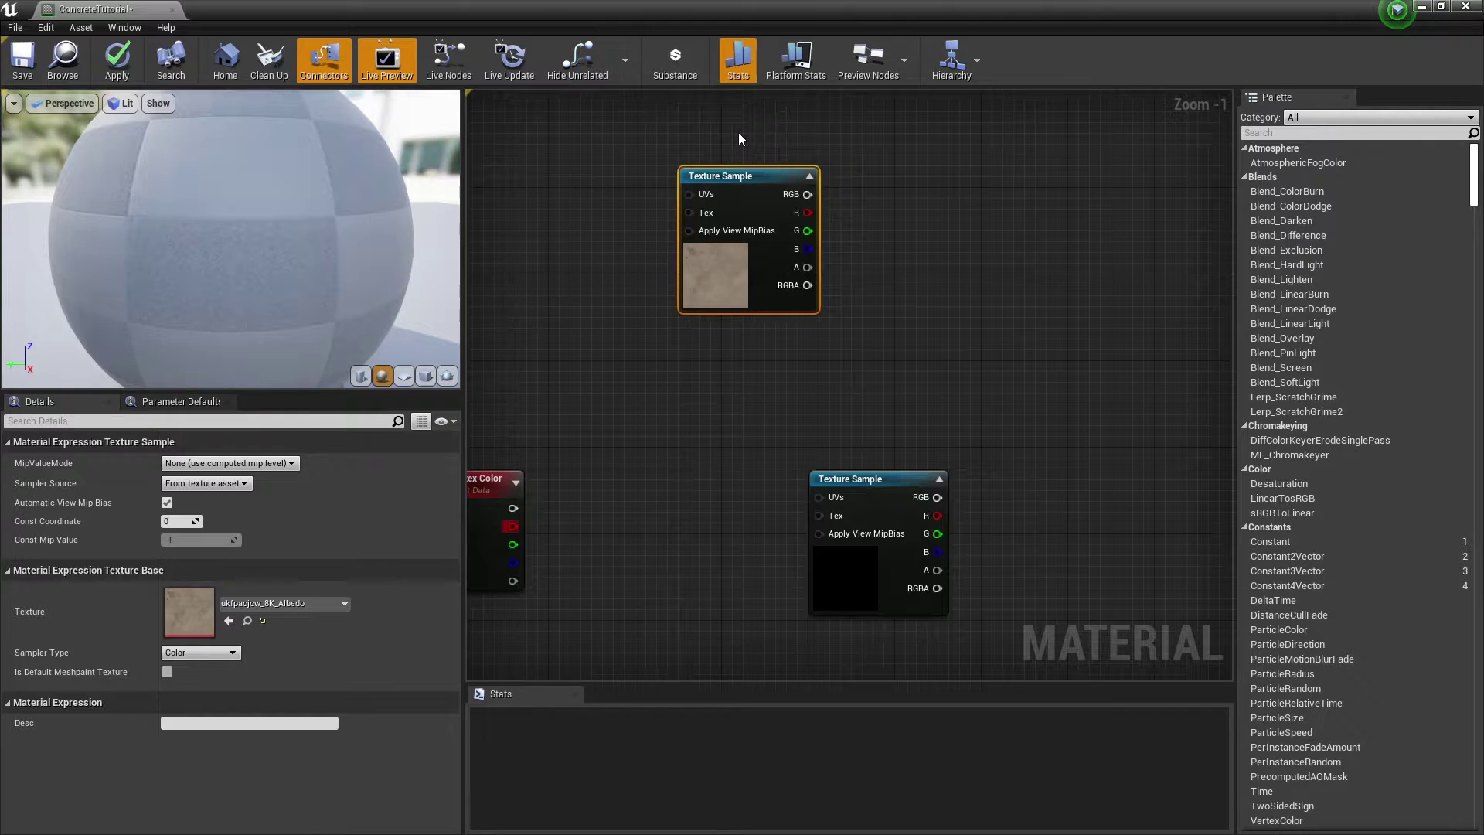
pyautogui.moveTo(807, 194); pyautogui.dragTo(904, 189)
pyautogui.write('multiply')
pyautogui.press('Return')
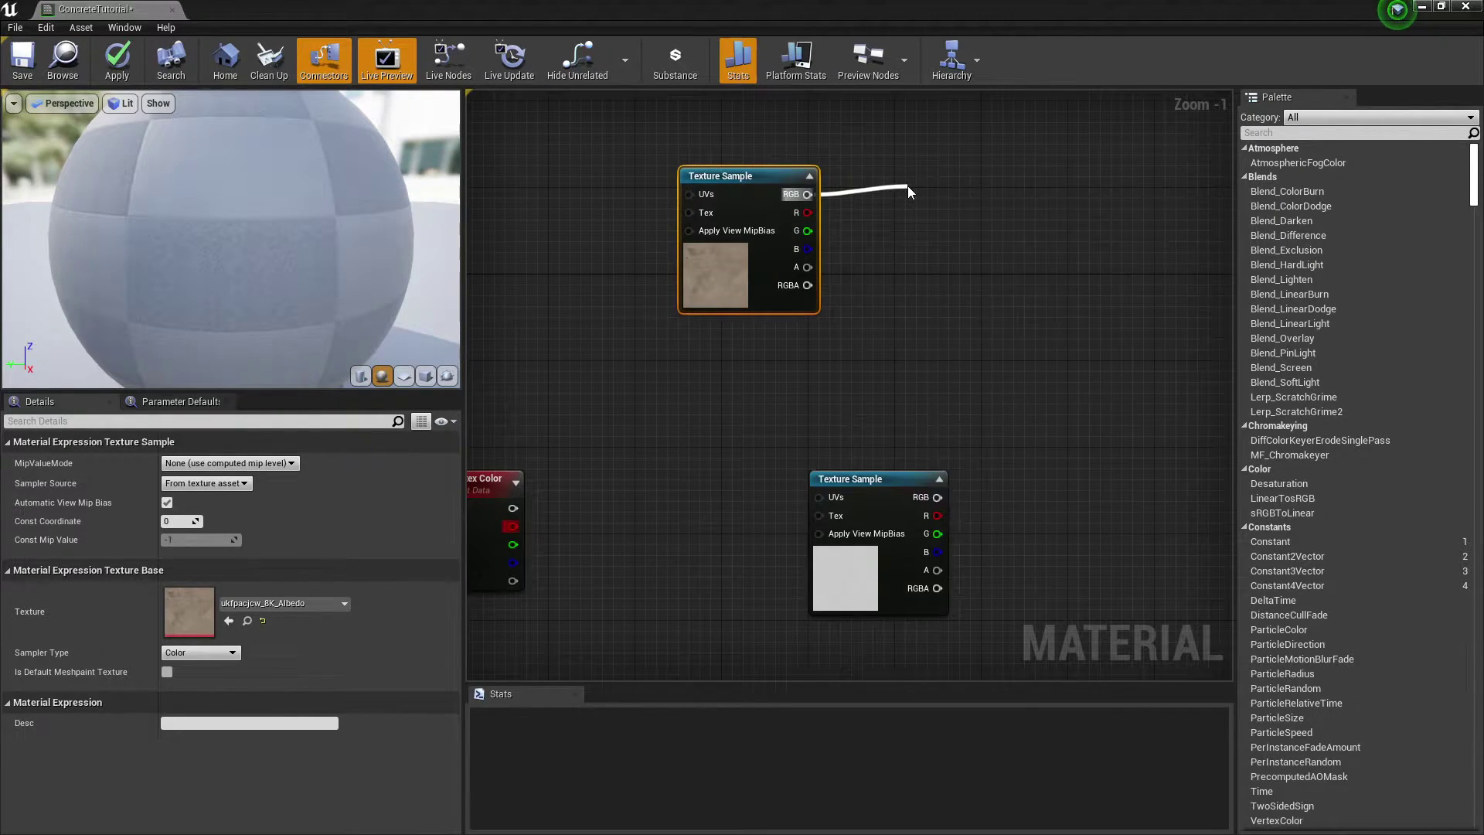
pyautogui.click(889, 315)
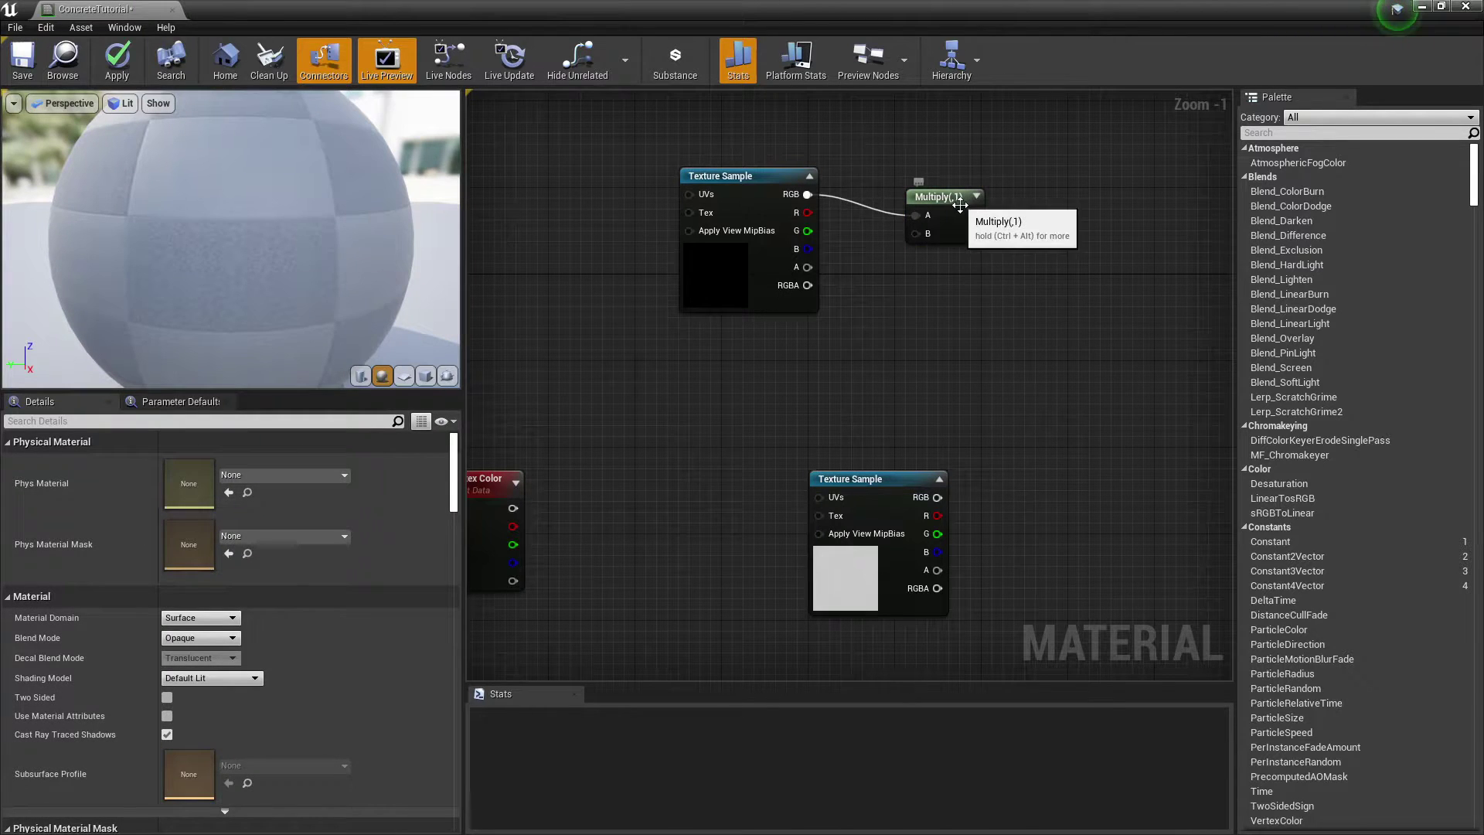
# Set the Multiply node's Const B to 0.5
pyautogui.click(933, 211)
pyautogui.click(207, 480)
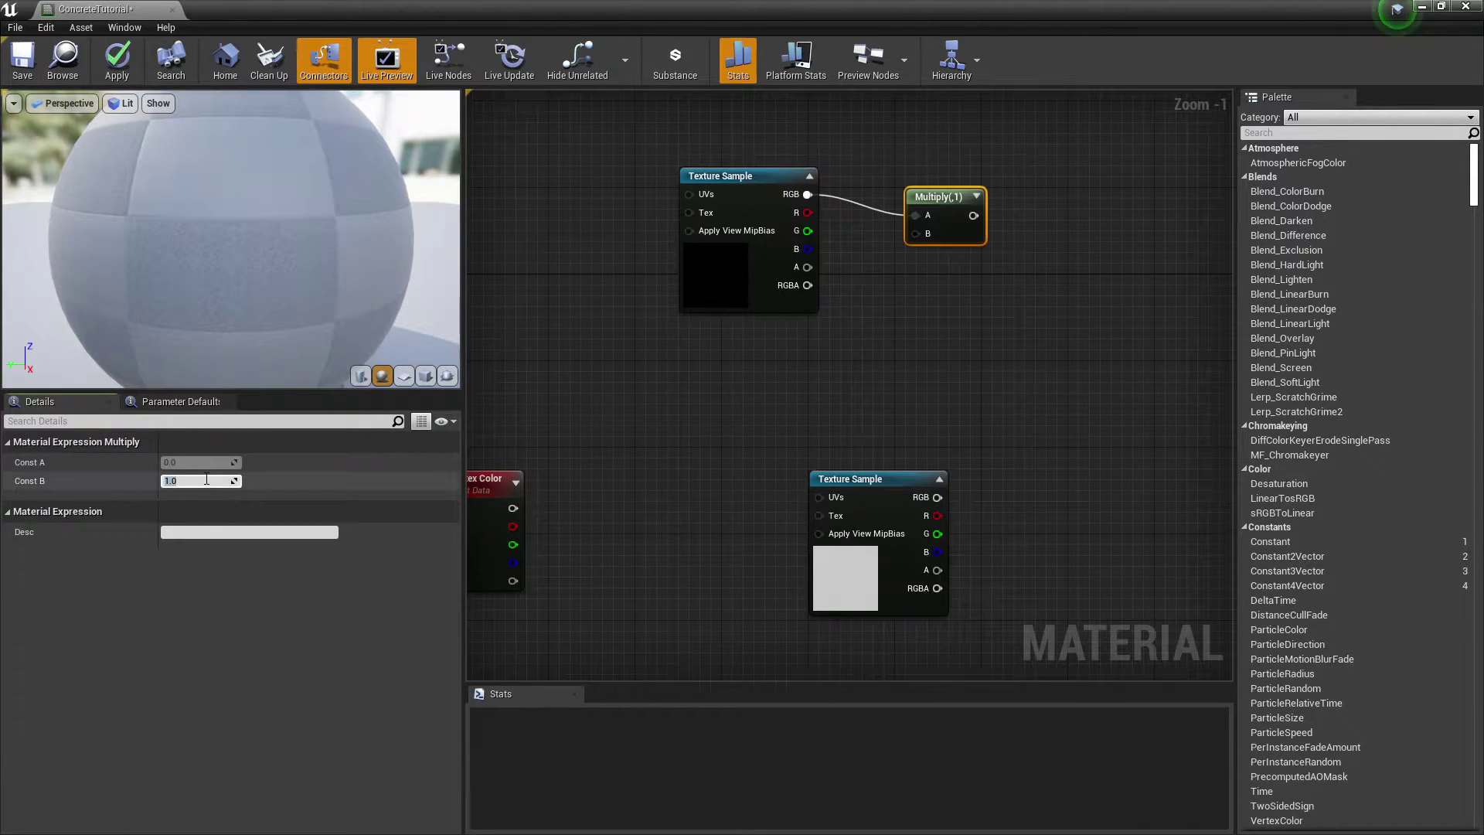
pyautogui.write('0.5')
pyautogui.press('Return')
# Add a Lerp with the Multiply result in A and the Albedo RGB in B, and raise the Multiply node clear of the wires
pyautogui.moveTo(974, 442); pyautogui.dragTo(798, 493, button='right')
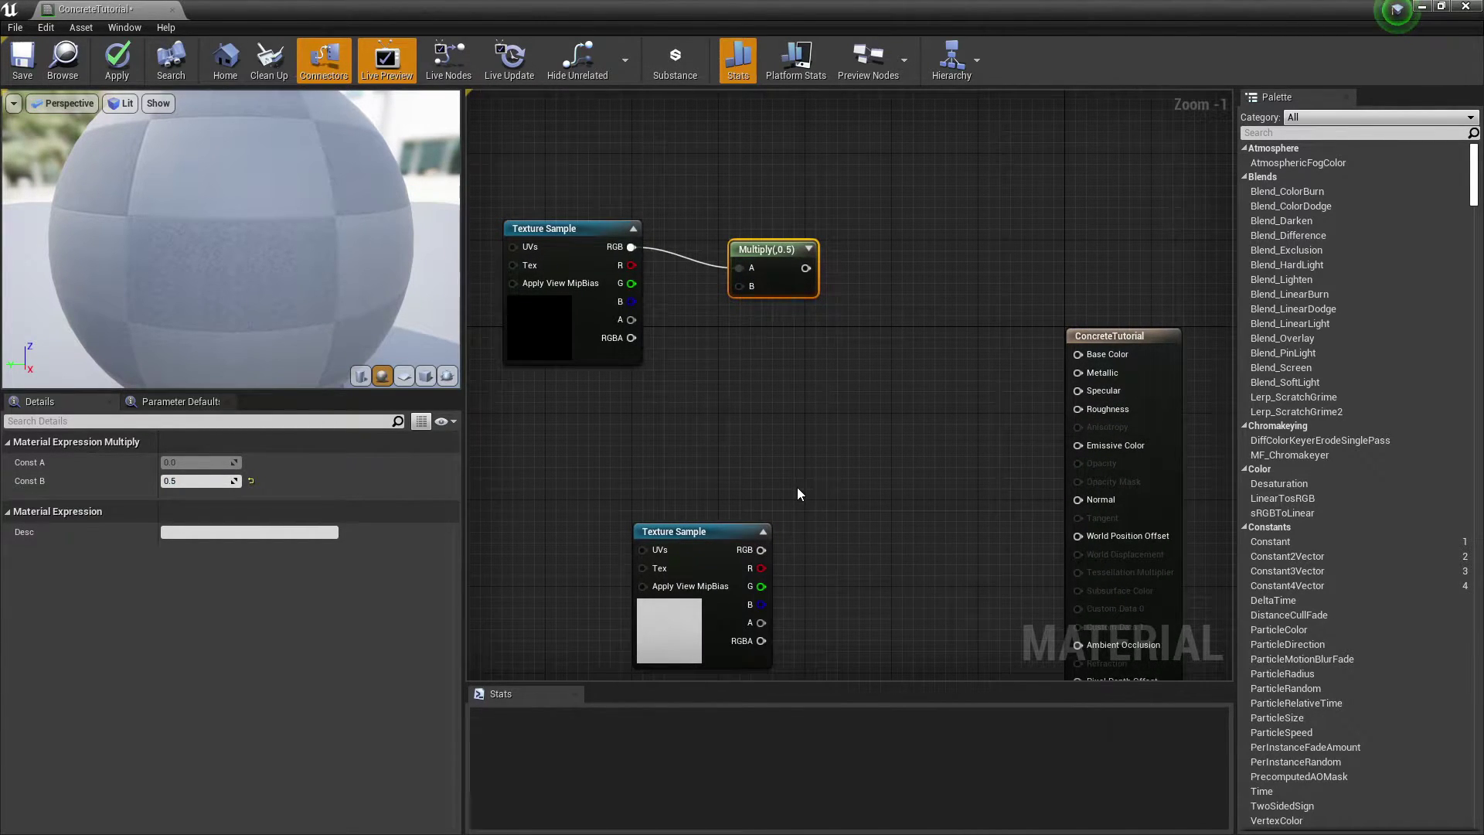
pyautogui.moveTo(806, 267); pyautogui.dragTo(885, 325)
pyautogui.write('lerp')
pyautogui.press('Return')
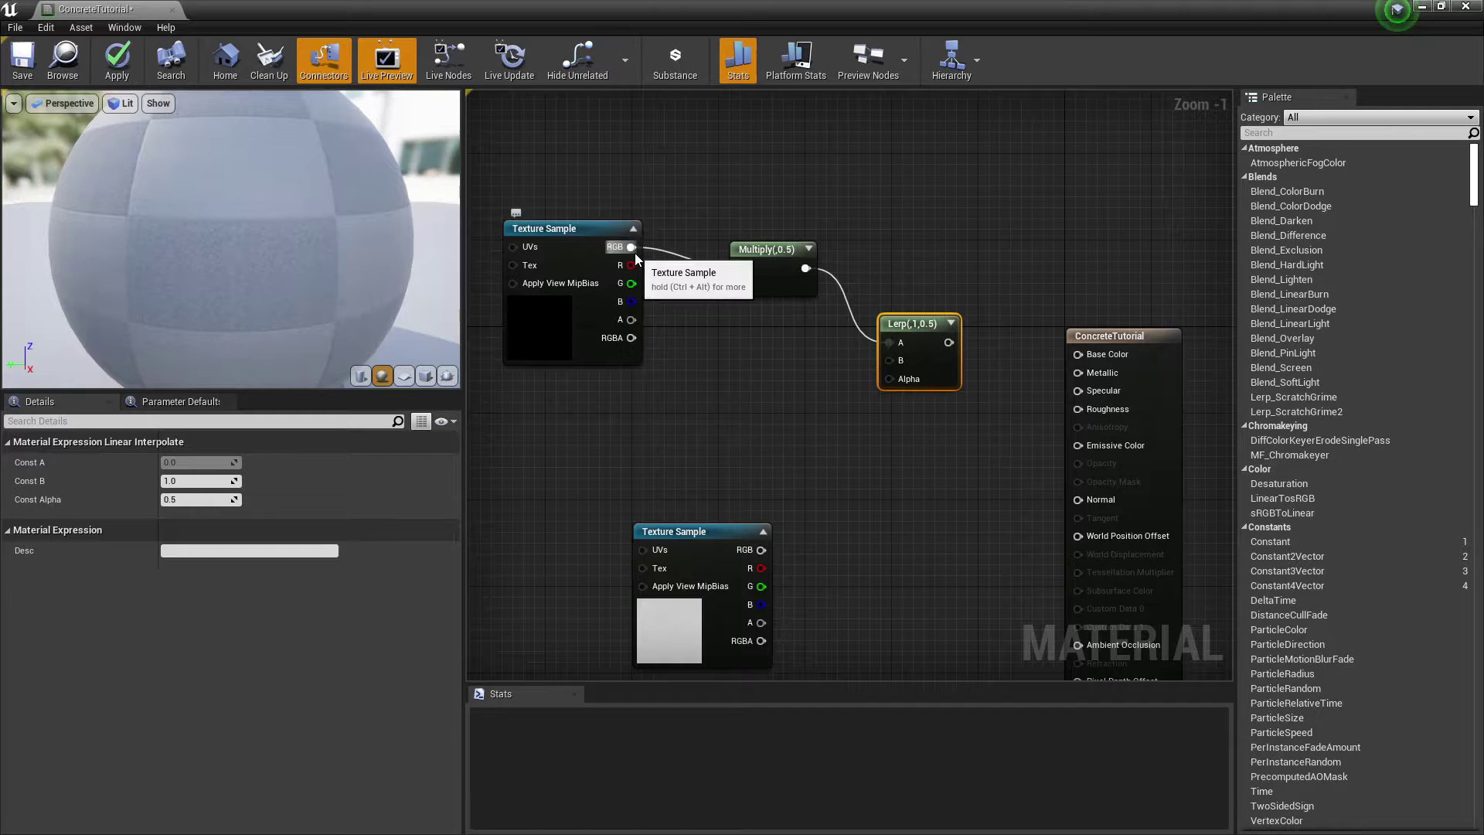
pyautogui.moveTo(631, 249); pyautogui.dragTo(892, 357)
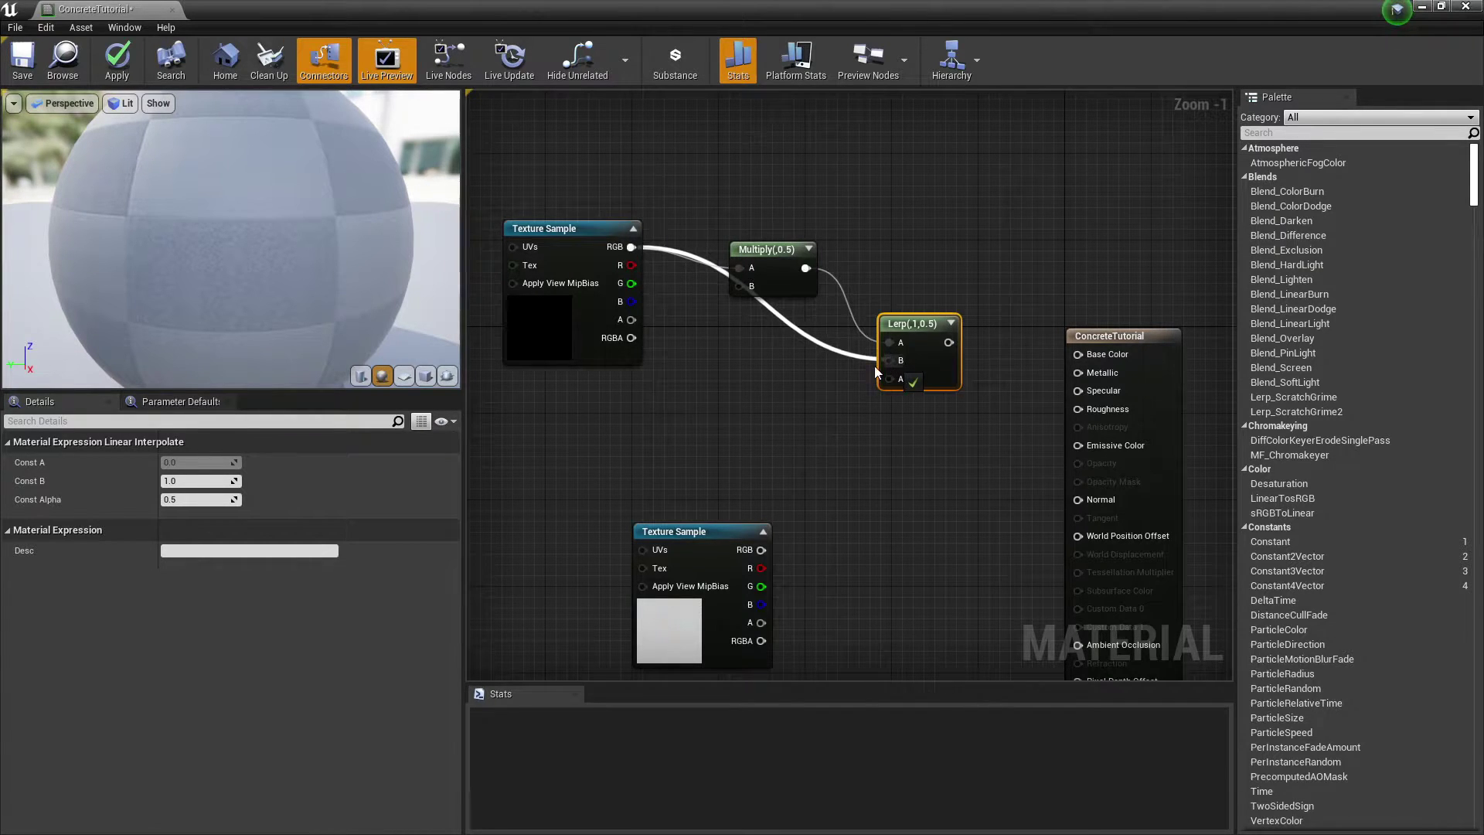
pyautogui.moveTo(867, 374); pyautogui.dragTo(951, 373, button='right')
pyautogui.moveTo(848, 248); pyautogui.dragTo(828, 203)
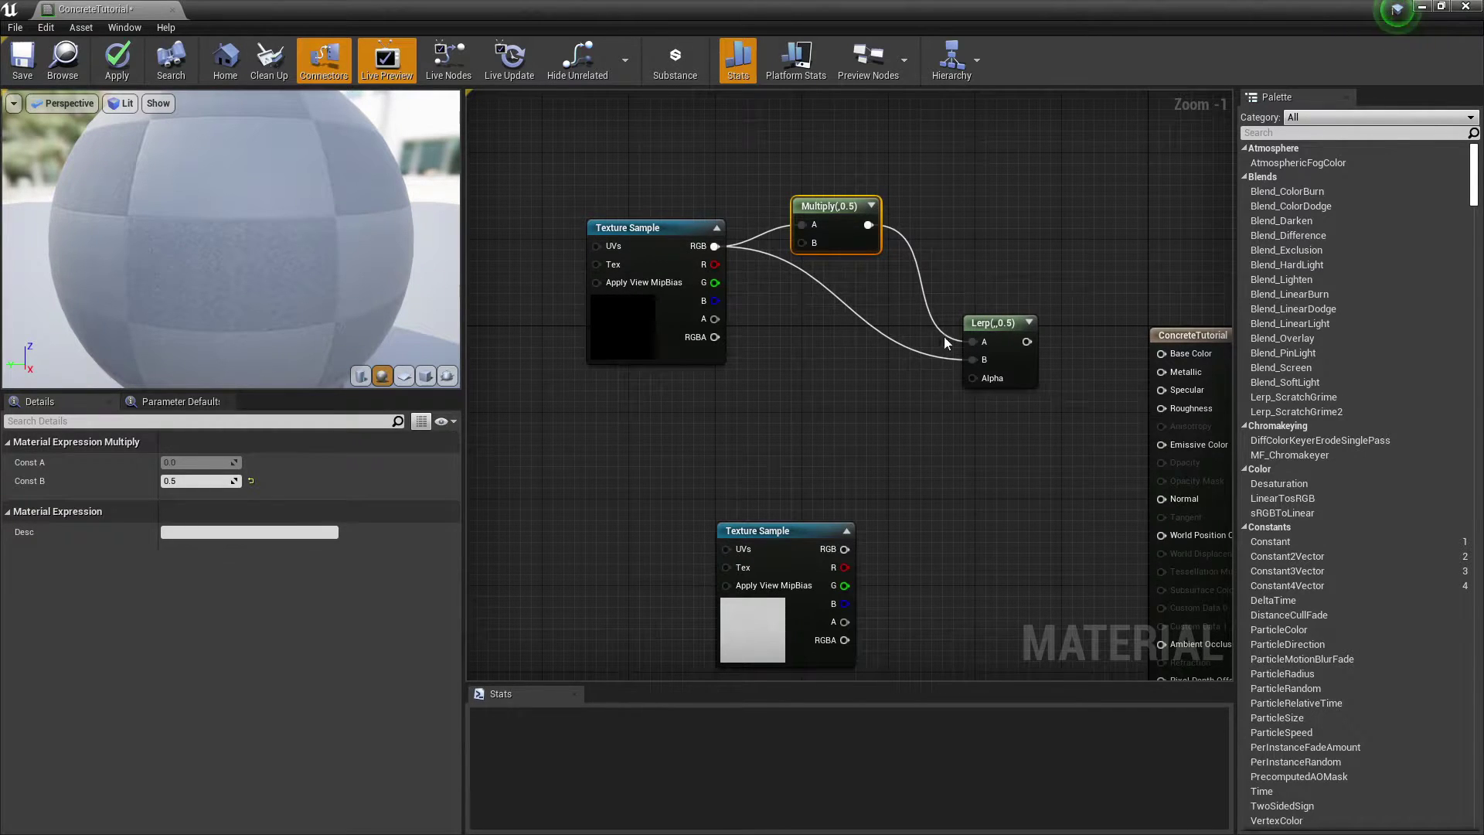
# Connect Vertex Color's red output to the albedo Lerp's Alpha and the Lerp's output to the material's Base Color
pyautogui.moveTo(643, 453); pyautogui.dragTo(991, 388, button='right')
pyautogui.scroll(-1, 990, 387)
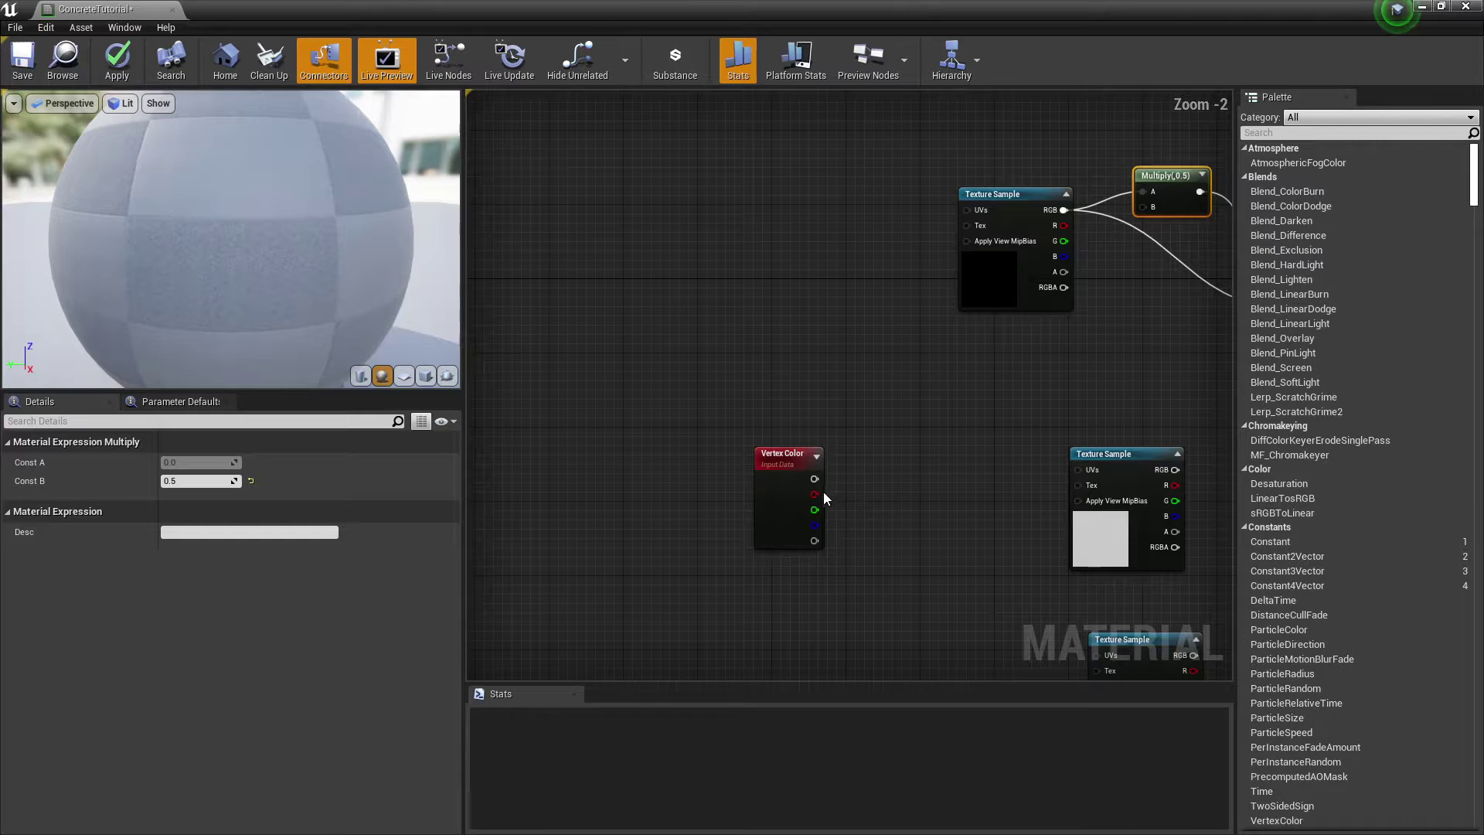
pyautogui.moveTo(818, 494); pyautogui.dragTo(1123, 323)
pyautogui.moveTo(948, 364); pyautogui.dragTo(850, 389, button='right')
pyautogui.moveTo(1055, 316); pyautogui.dragTo(1182, 326)
# Move the Roughness Texture Sample toward Vertex Color and add a second Lerp beside it with Vertex Color's red output in Alpha
pyautogui.moveTo(889, 474); pyautogui.dragTo(1054, 370, button='right')
pyautogui.moveTo(985, 439); pyautogui.dragTo(864, 430)
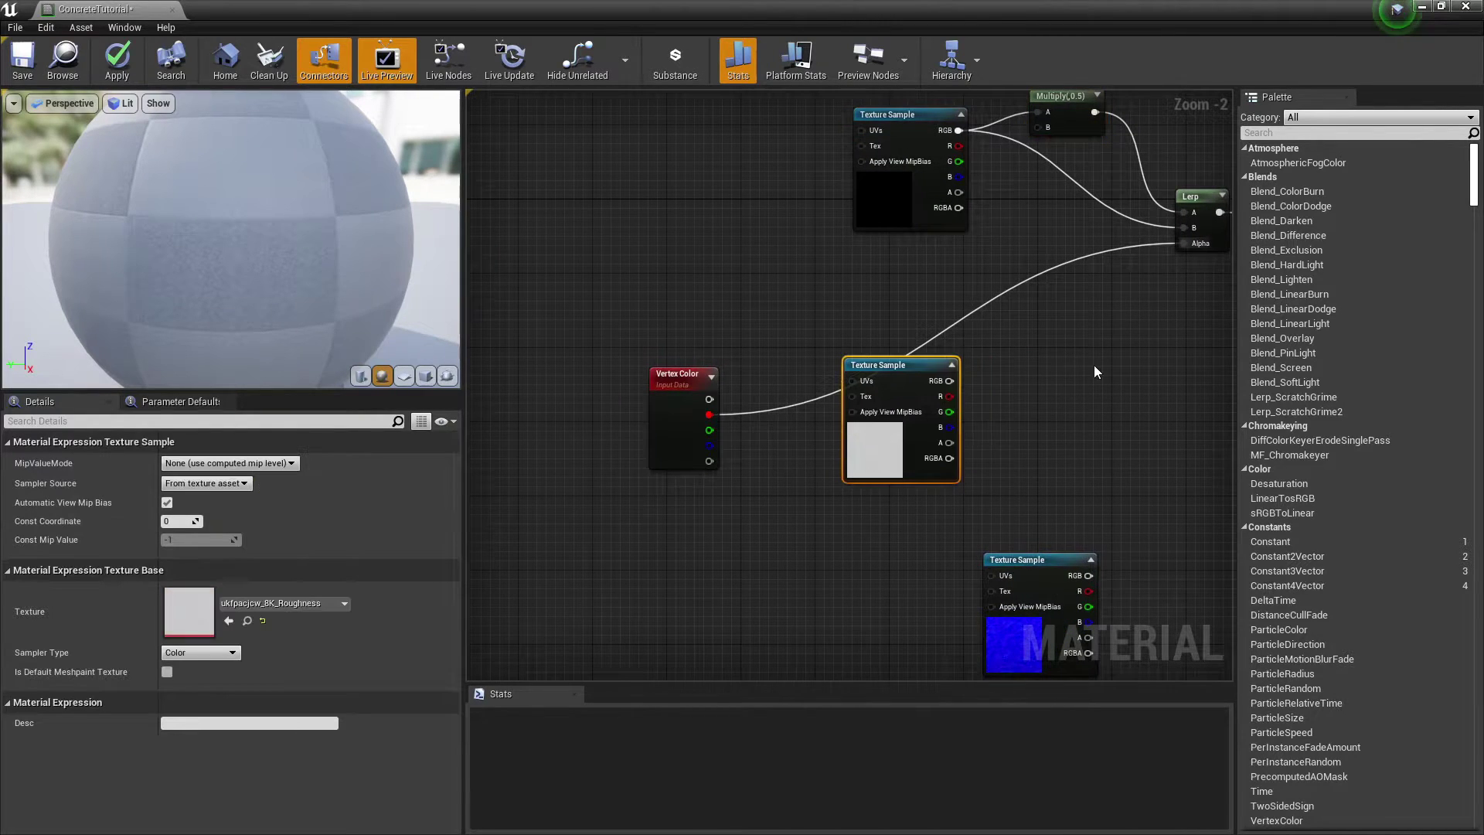
pyautogui.click(1085, 394)
pyautogui.click(1074, 390)
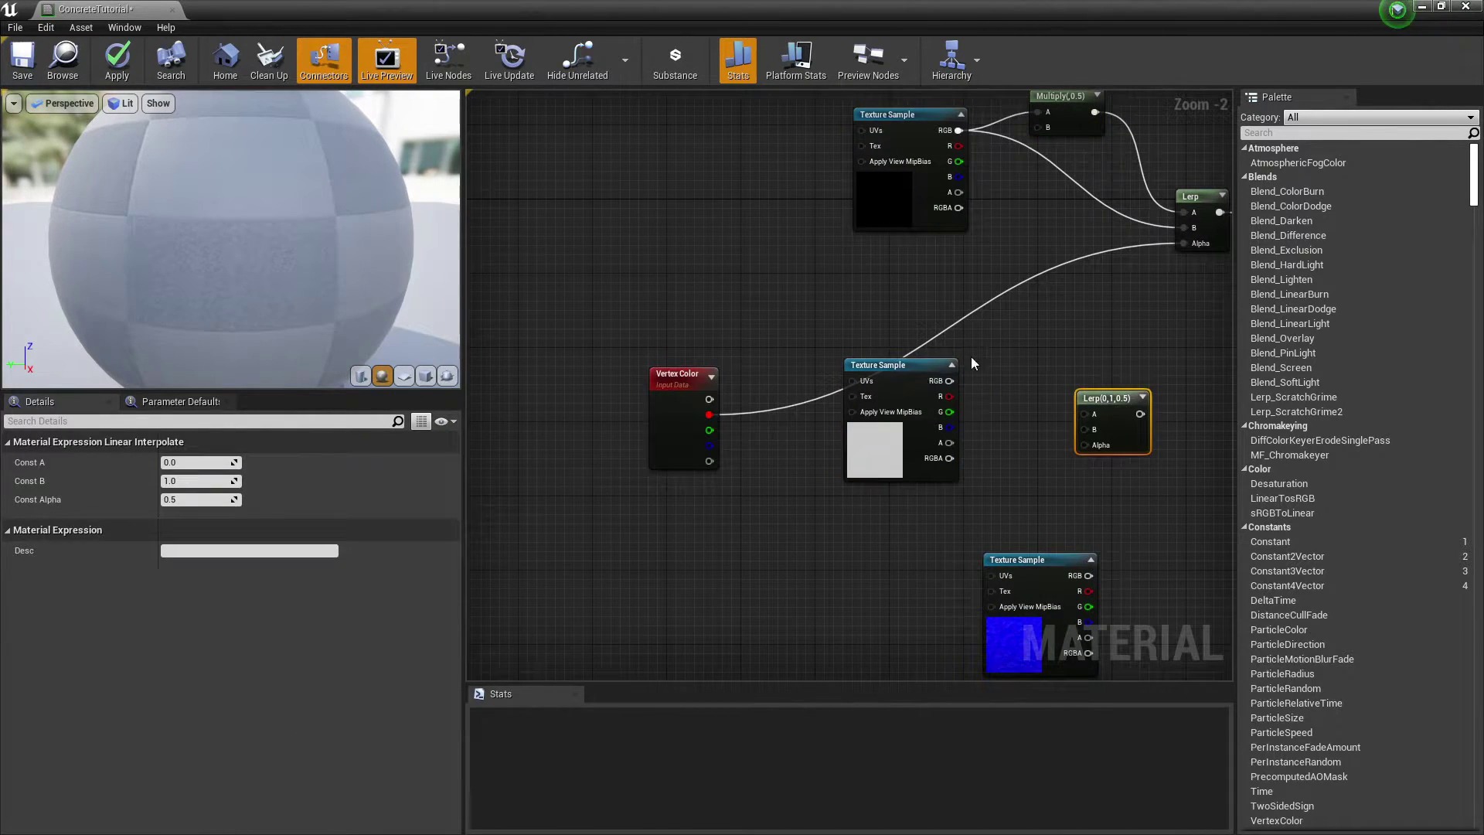
pyautogui.moveTo(989, 338); pyautogui.dragTo(971, 328, button='right')
pyautogui.moveTo(689, 404); pyautogui.dragTo(1067, 435)
# Connect the Roughness texture's RGB to the second Lerp's B input and move the sample lower, nearer the Vertex Color node
pyautogui.moveTo(900, 391); pyautogui.dragTo(909, 391)
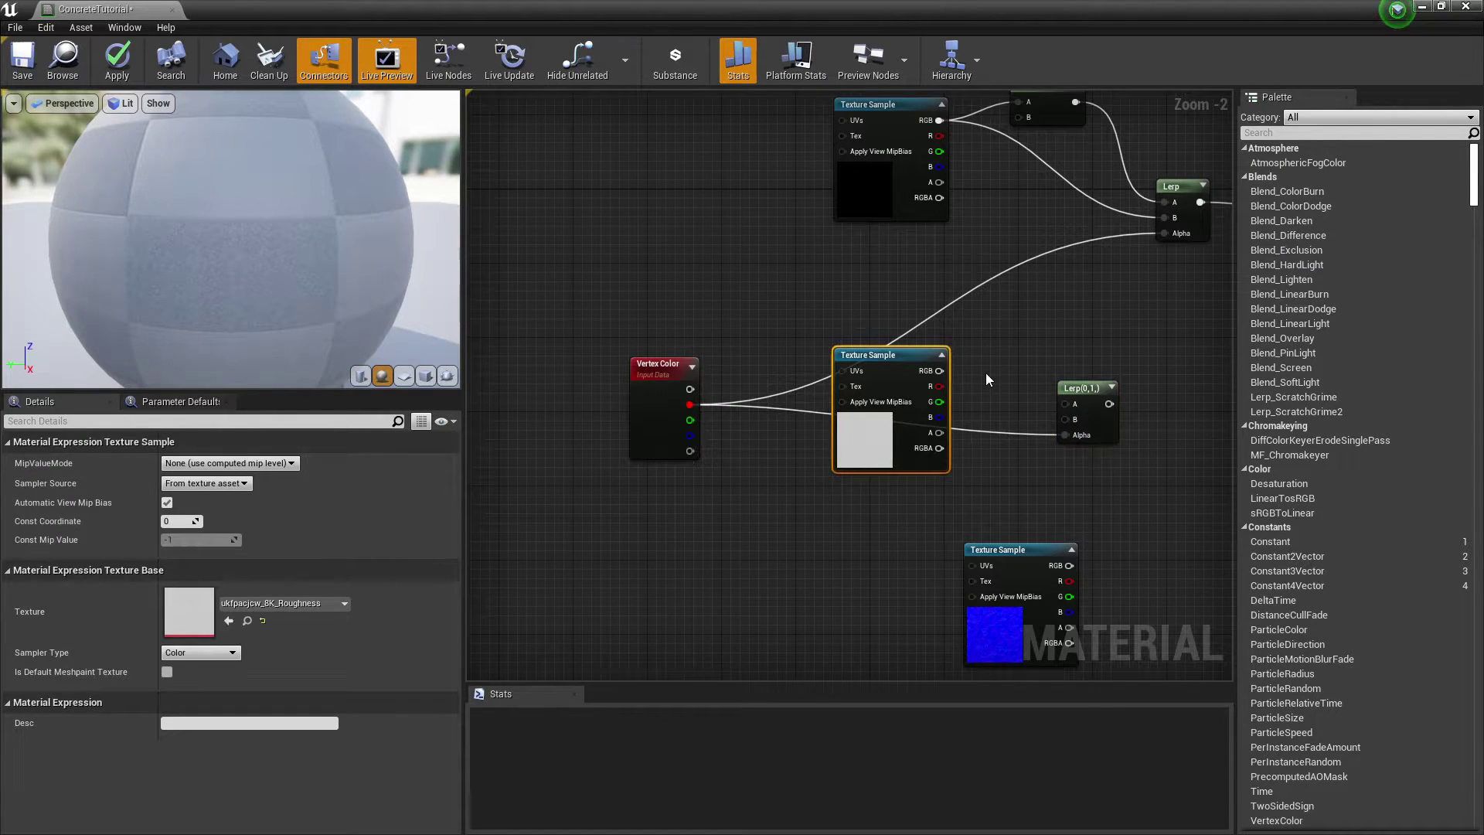
pyautogui.moveTo(985, 379); pyautogui.dragTo(895, 374, button='right')
pyautogui.moveTo(849, 366); pyautogui.dragTo(982, 416)
pyautogui.moveTo(799, 386); pyautogui.dragTo(692, 466)
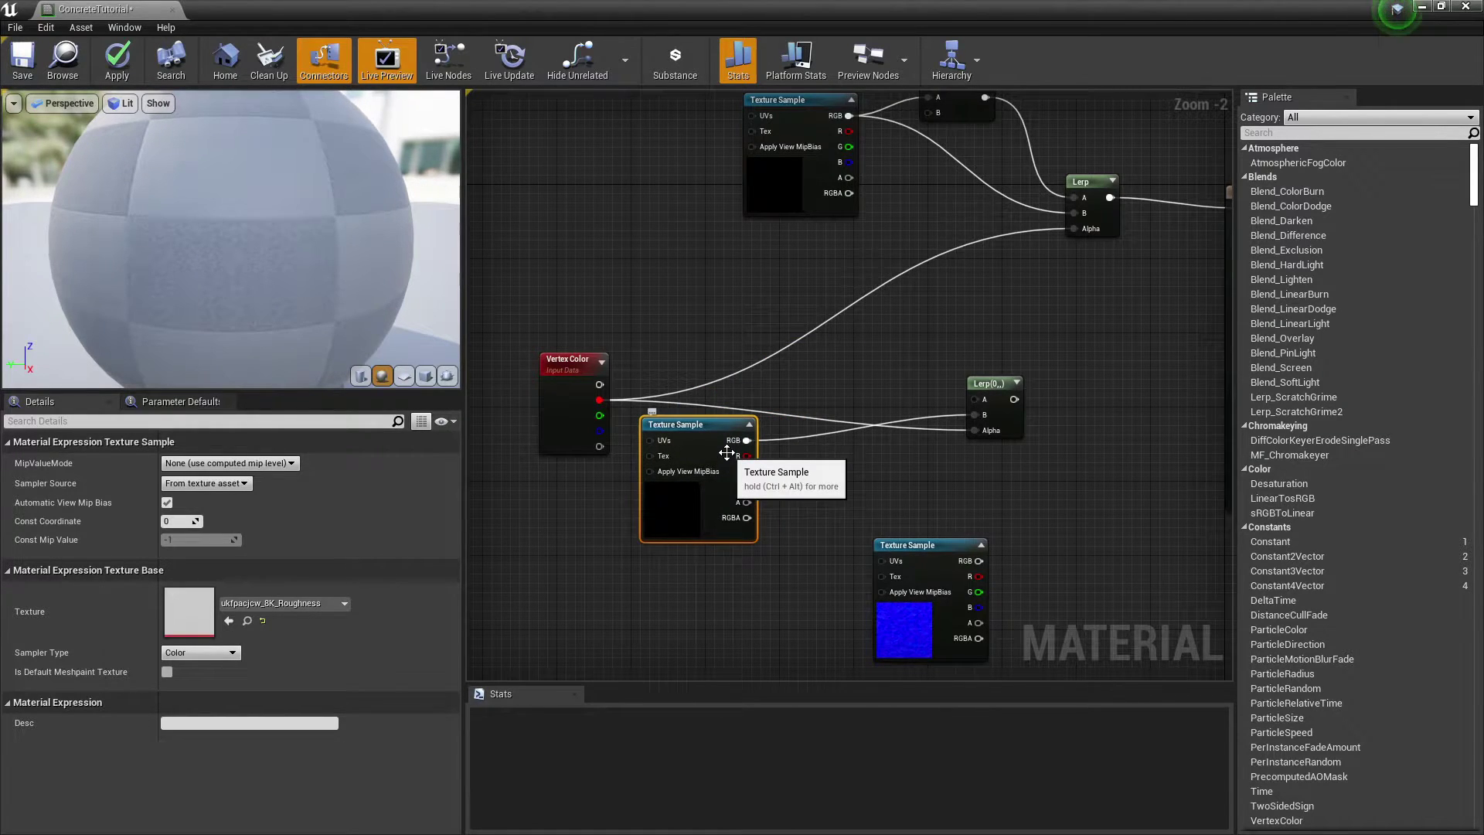
# Add a Constant of 0 as the second Lerp's A input and connect that Lerp to the material's Roughness
pyautogui.press('1')
pyautogui.click(853, 422)
pyautogui.moveTo(844, 398); pyautogui.dragTo(821, 354)
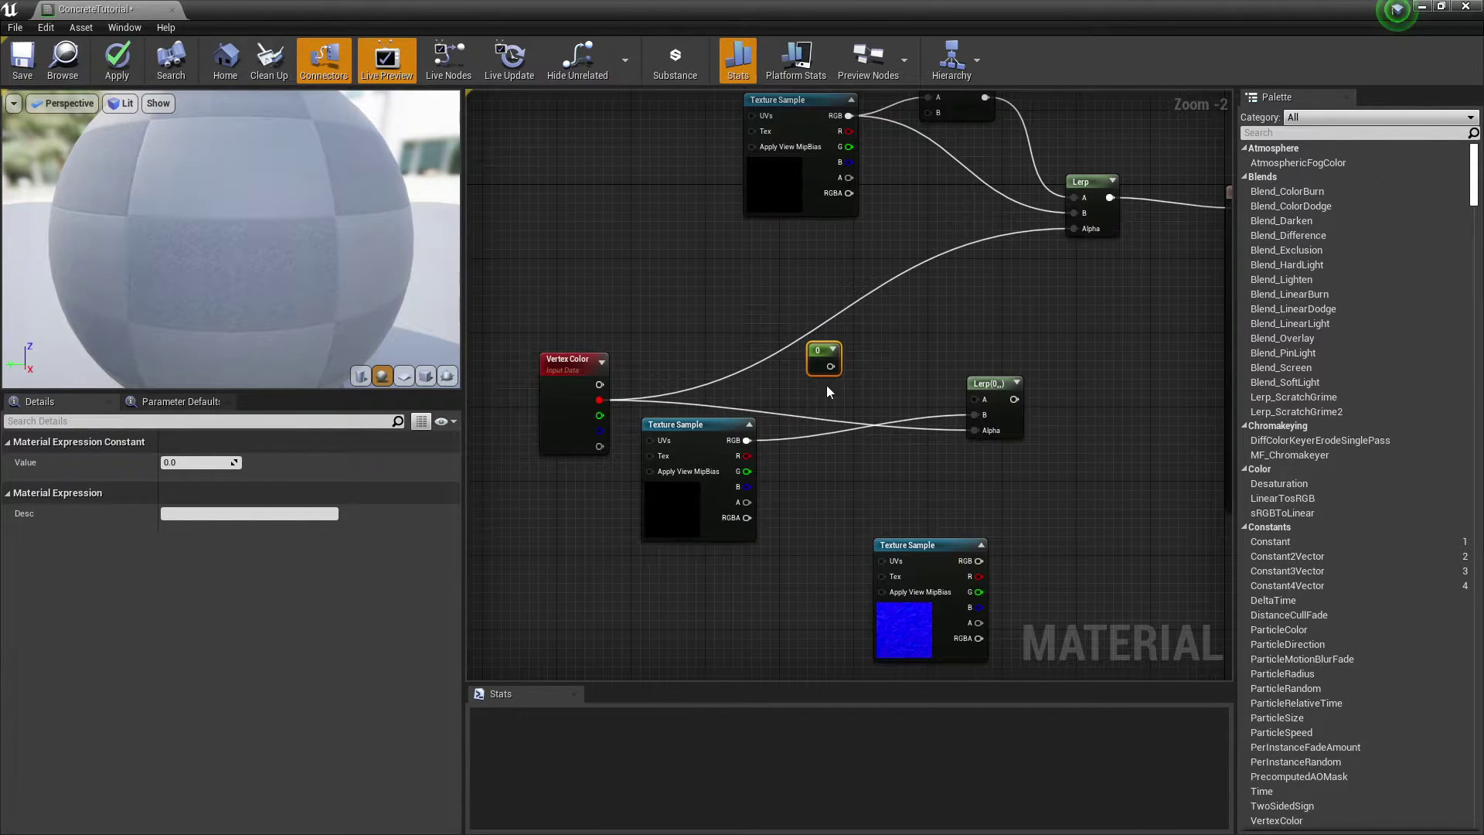
pyautogui.moveTo(831, 366); pyautogui.dragTo(976, 399)
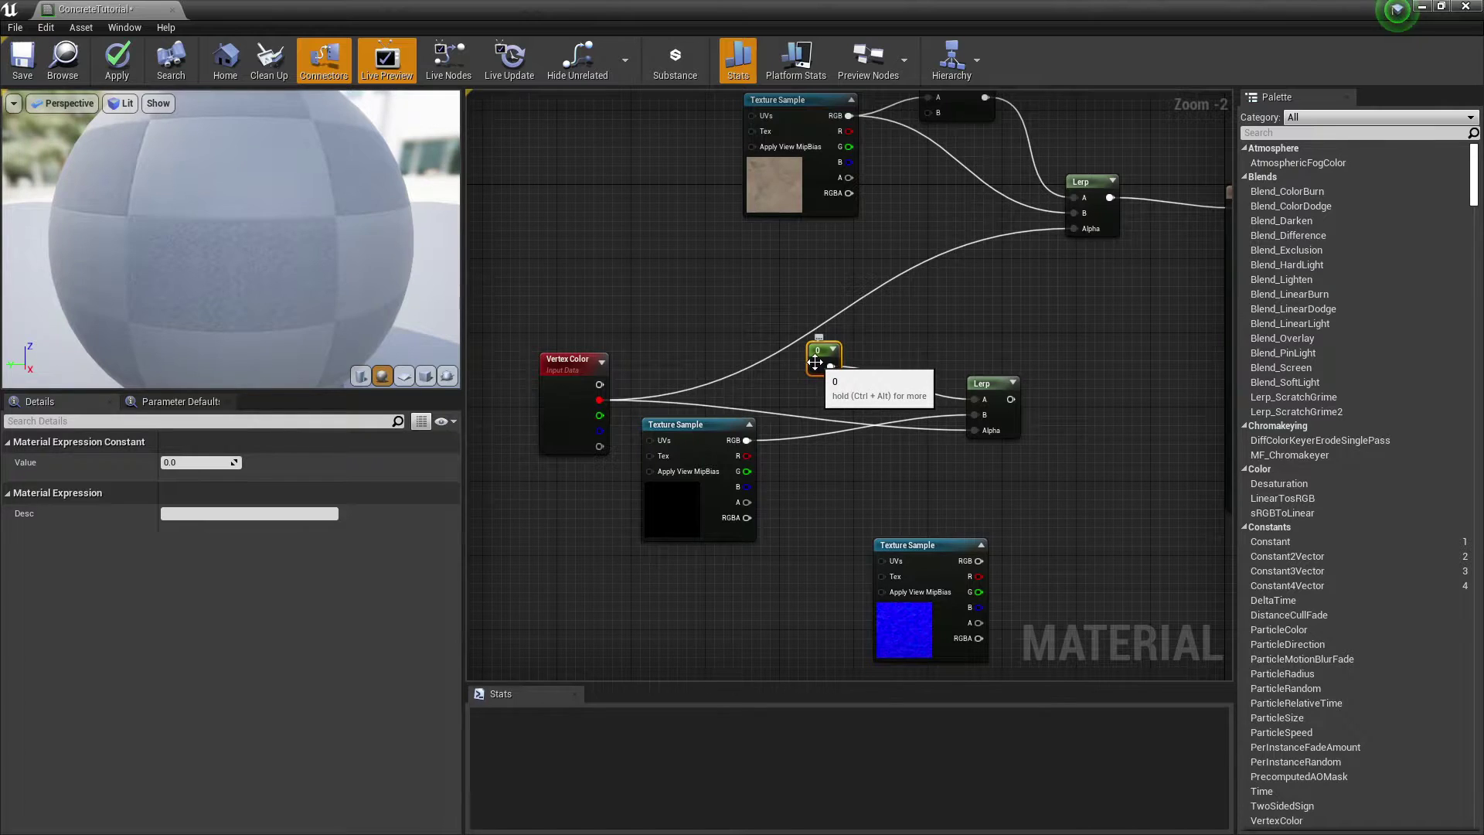
pyautogui.moveTo(976, 347); pyautogui.dragTo(860, 352, button='right')
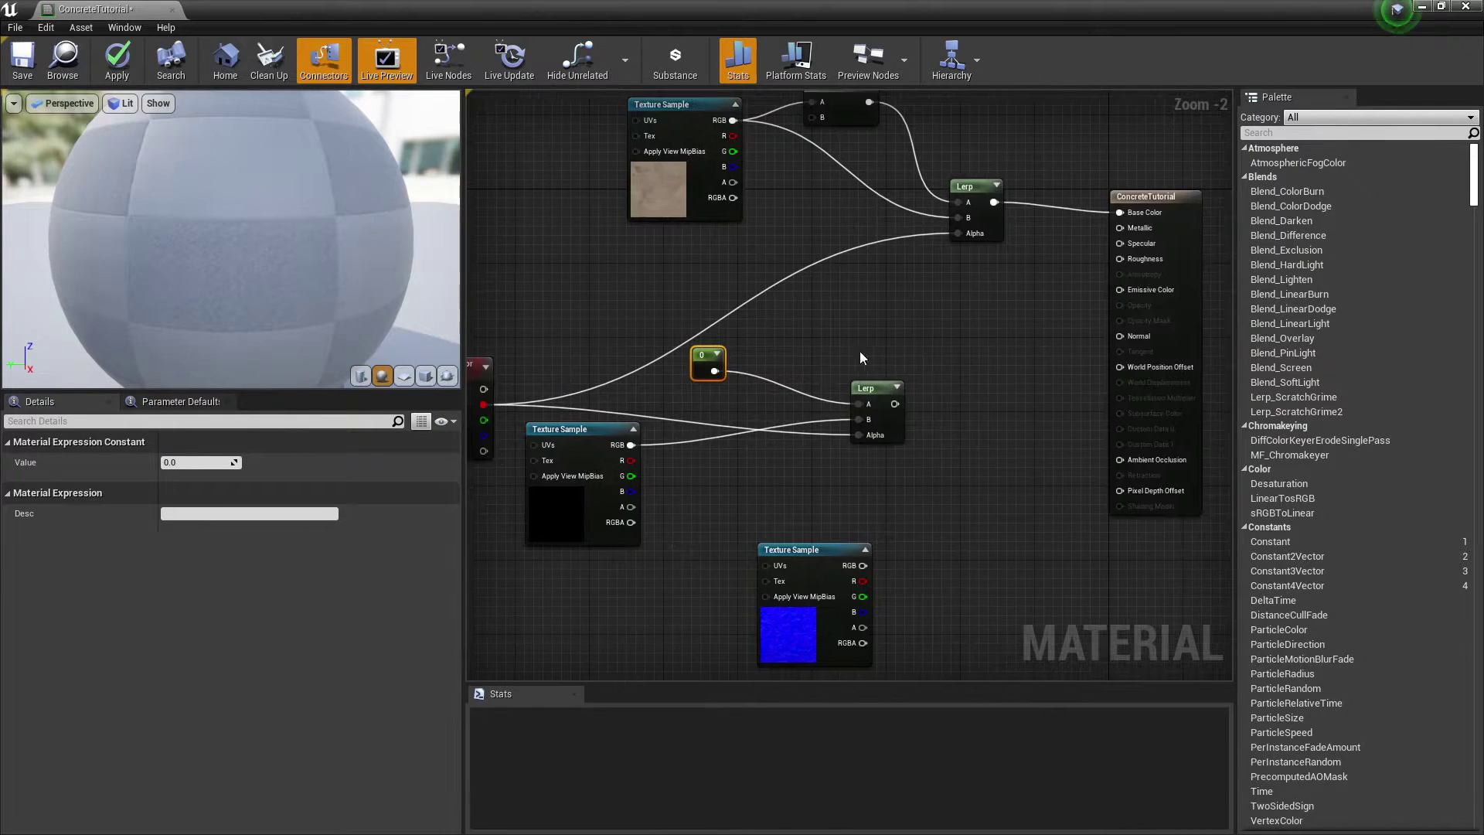
pyautogui.moveTo(895, 404); pyautogui.dragTo(1148, 259)
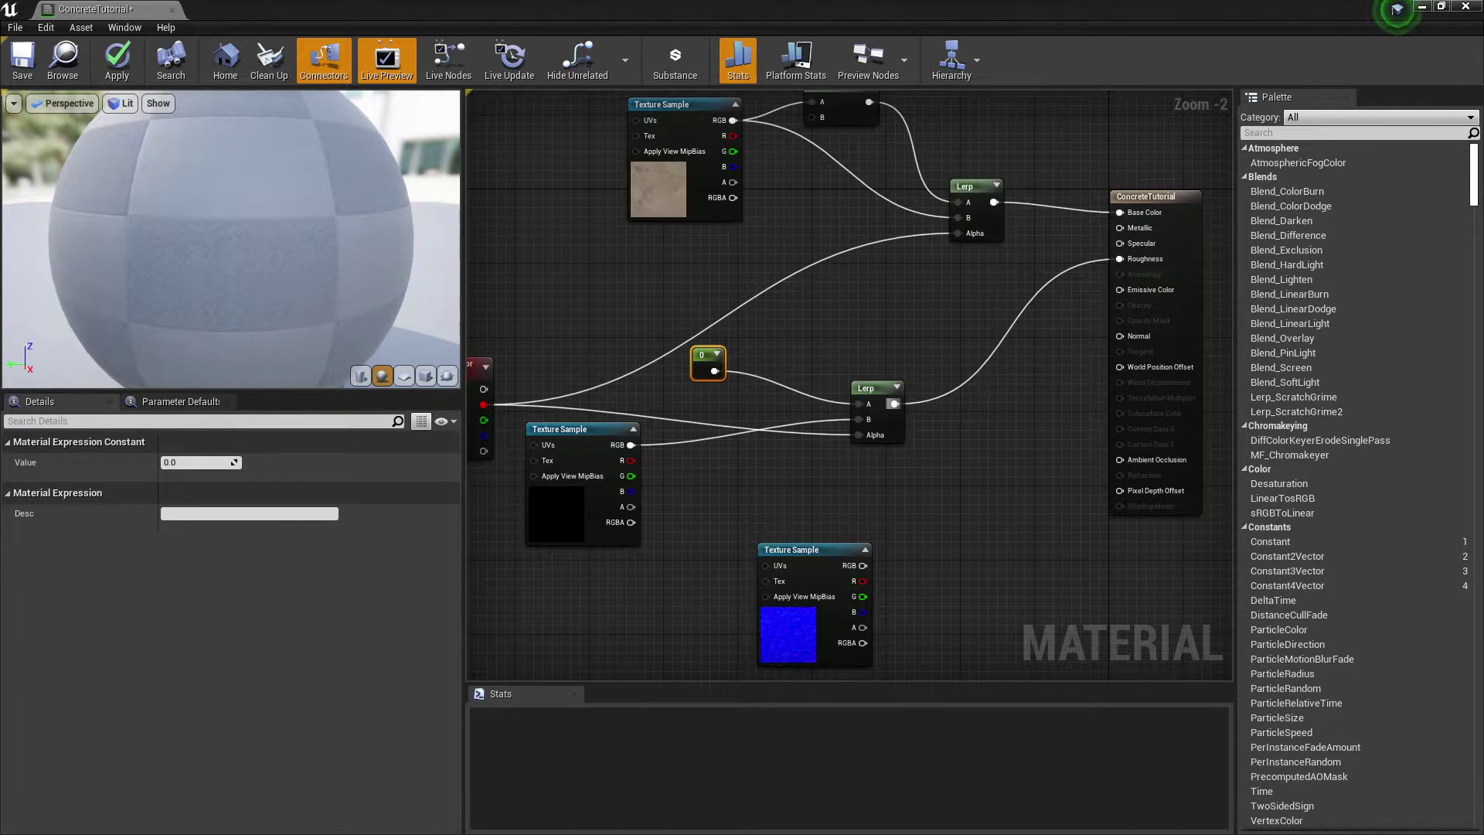
# Move the Vertex Color node farther from the textures and place the Normal Texture Sample well below the Roughness sample
pyautogui.moveTo(752, 450); pyautogui.dragTo(975, 357, button='right')
pyautogui.moveTo(677, 317); pyautogui.dragTo(556, 337)
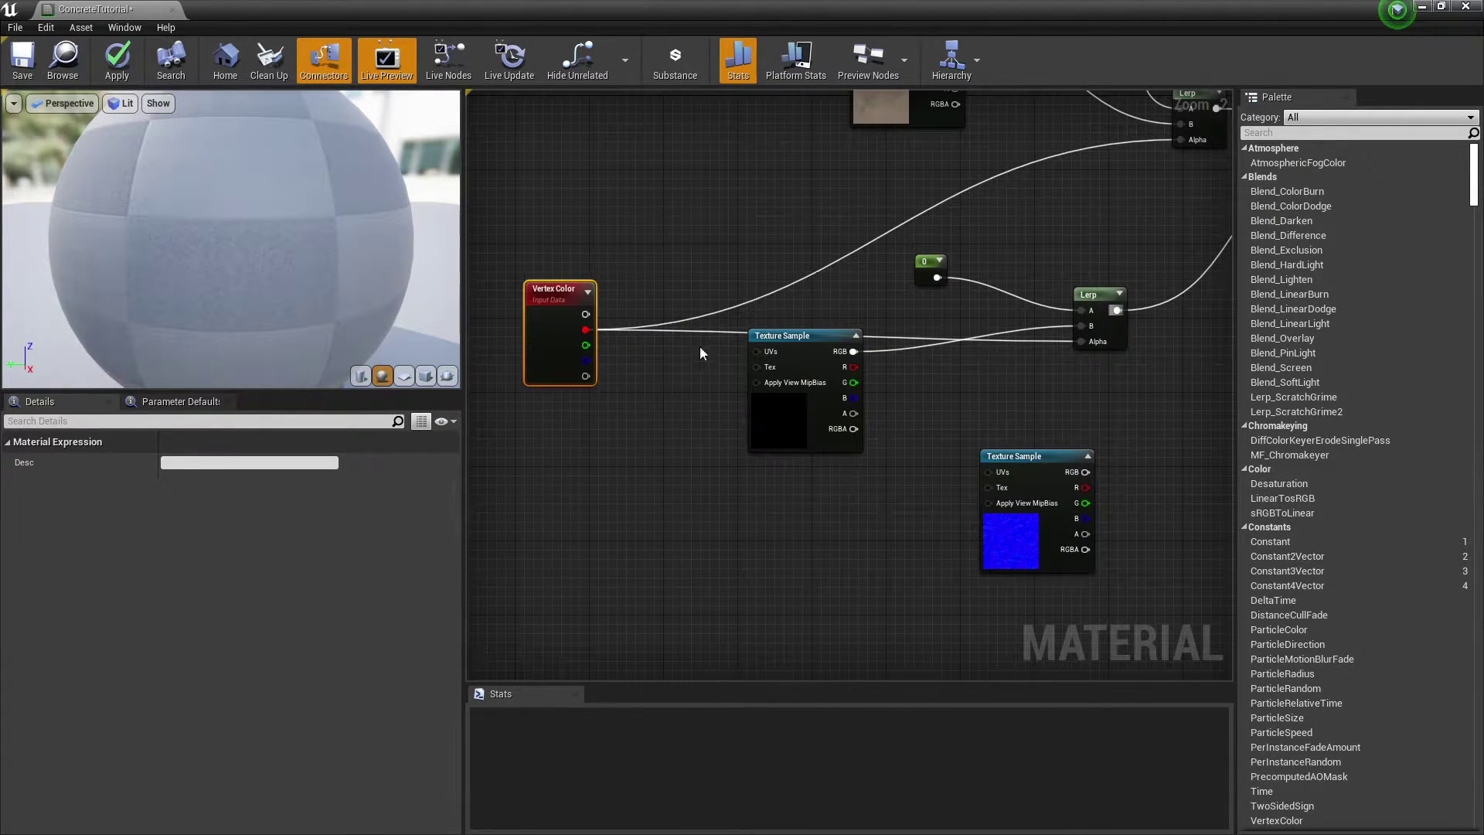
pyautogui.rightClick(729, 323)
pyautogui.click(1111, 442)
pyautogui.moveTo(985, 555); pyautogui.dragTo(976, 397)
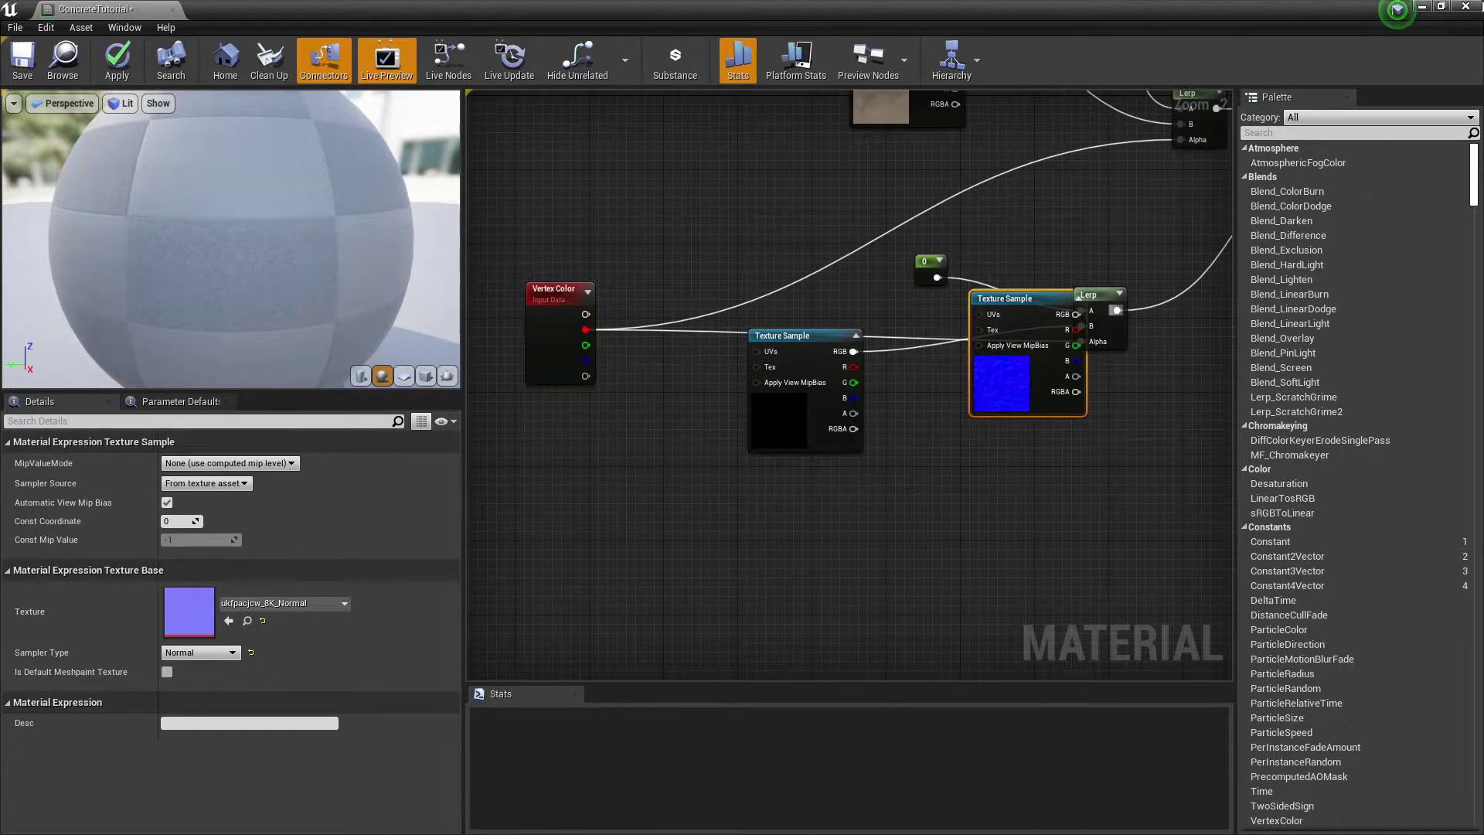
pyautogui.moveTo(850, 527); pyautogui.dragTo(752, 661)
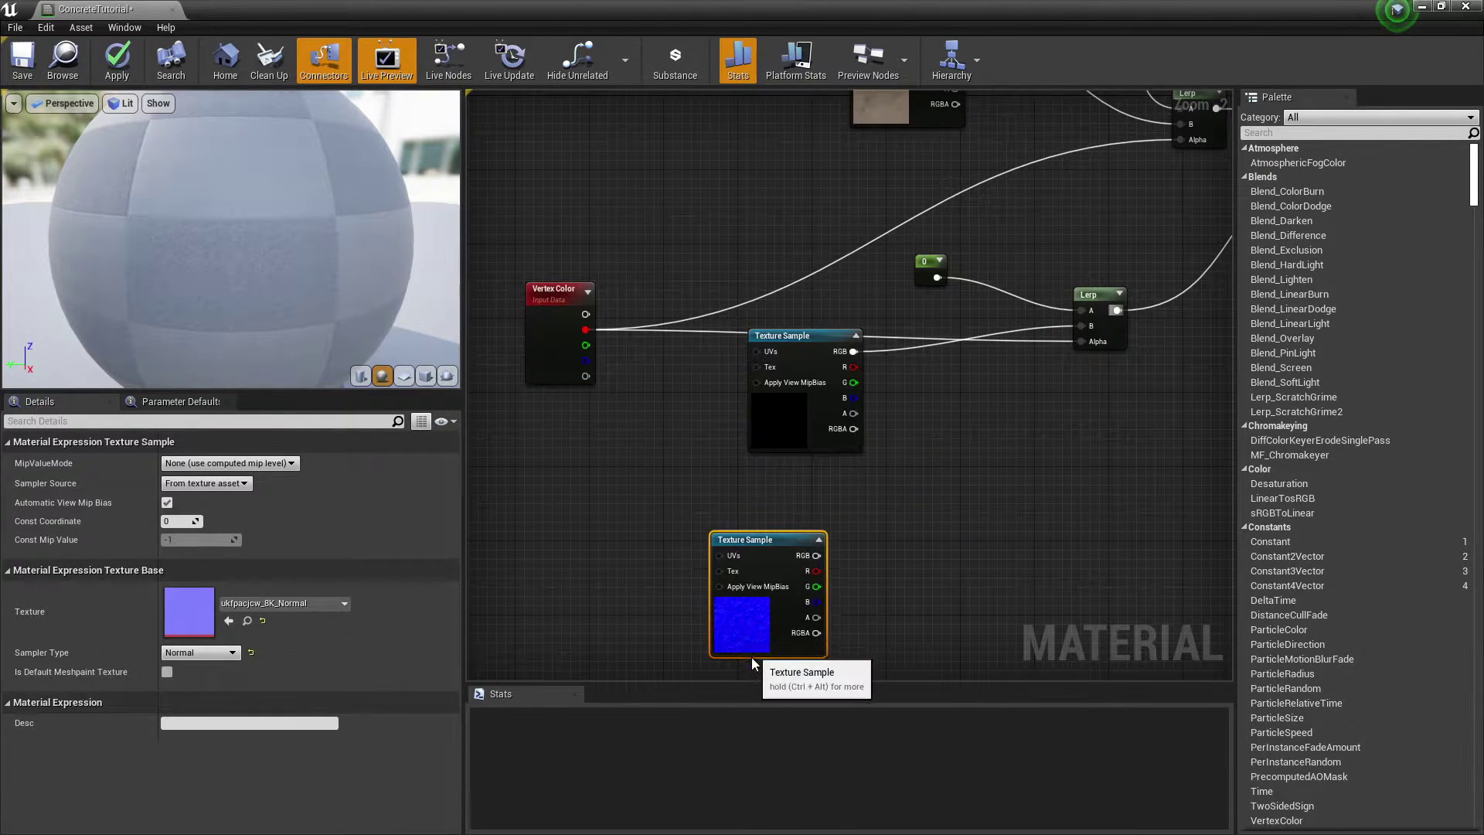
pyautogui.moveTo(924, 536); pyautogui.dragTo(942, 454, button='right')
pyautogui.moveTo(767, 581); pyautogui.dragTo(786, 664)
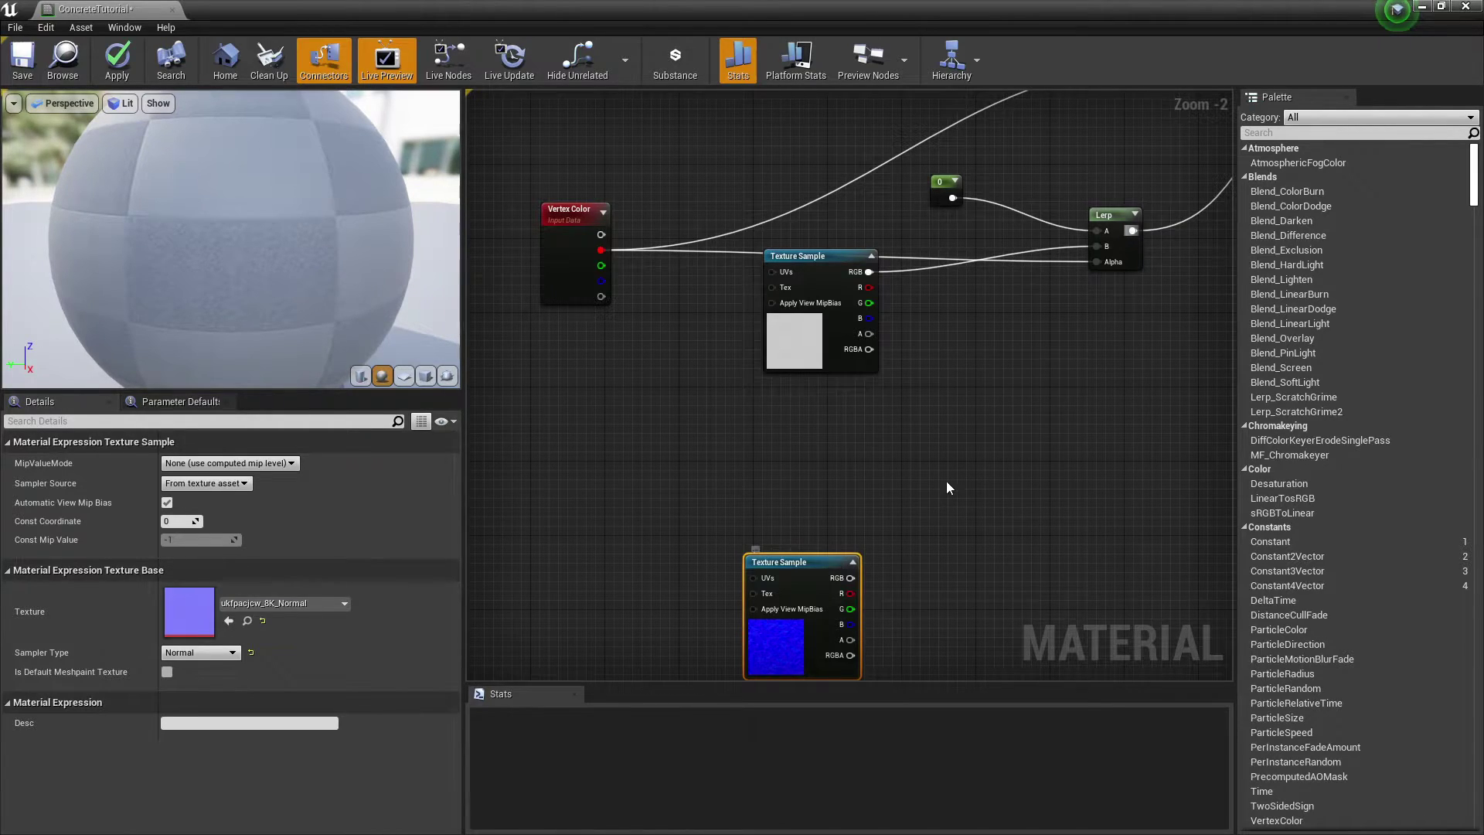
# Add a Constant3Vector above the Normal Texture Sample and set its colour's blue component to 1
pyautogui.click(833, 456)
pyautogui.click(833, 456)
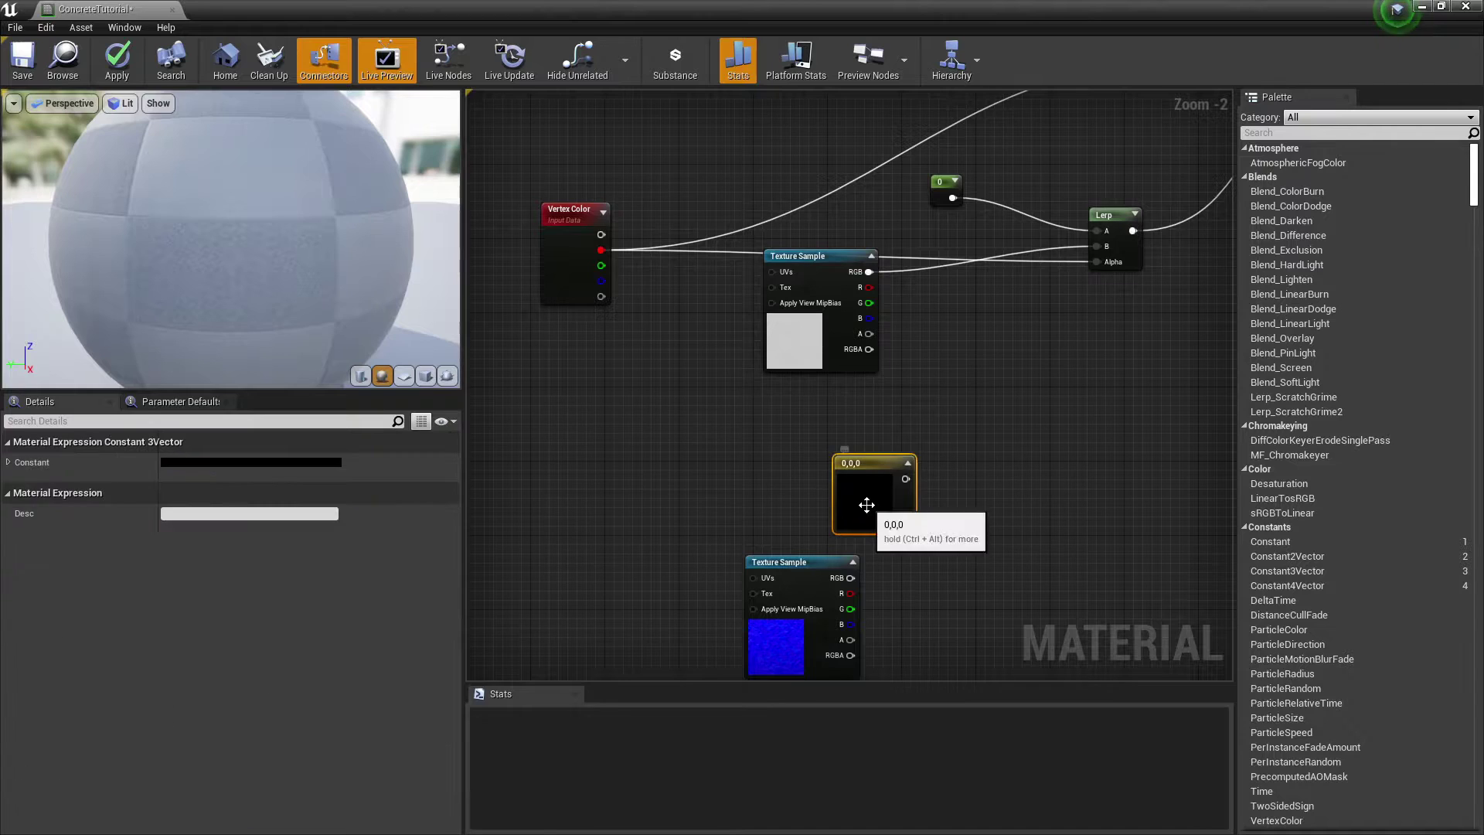
pyautogui.click(270, 462)
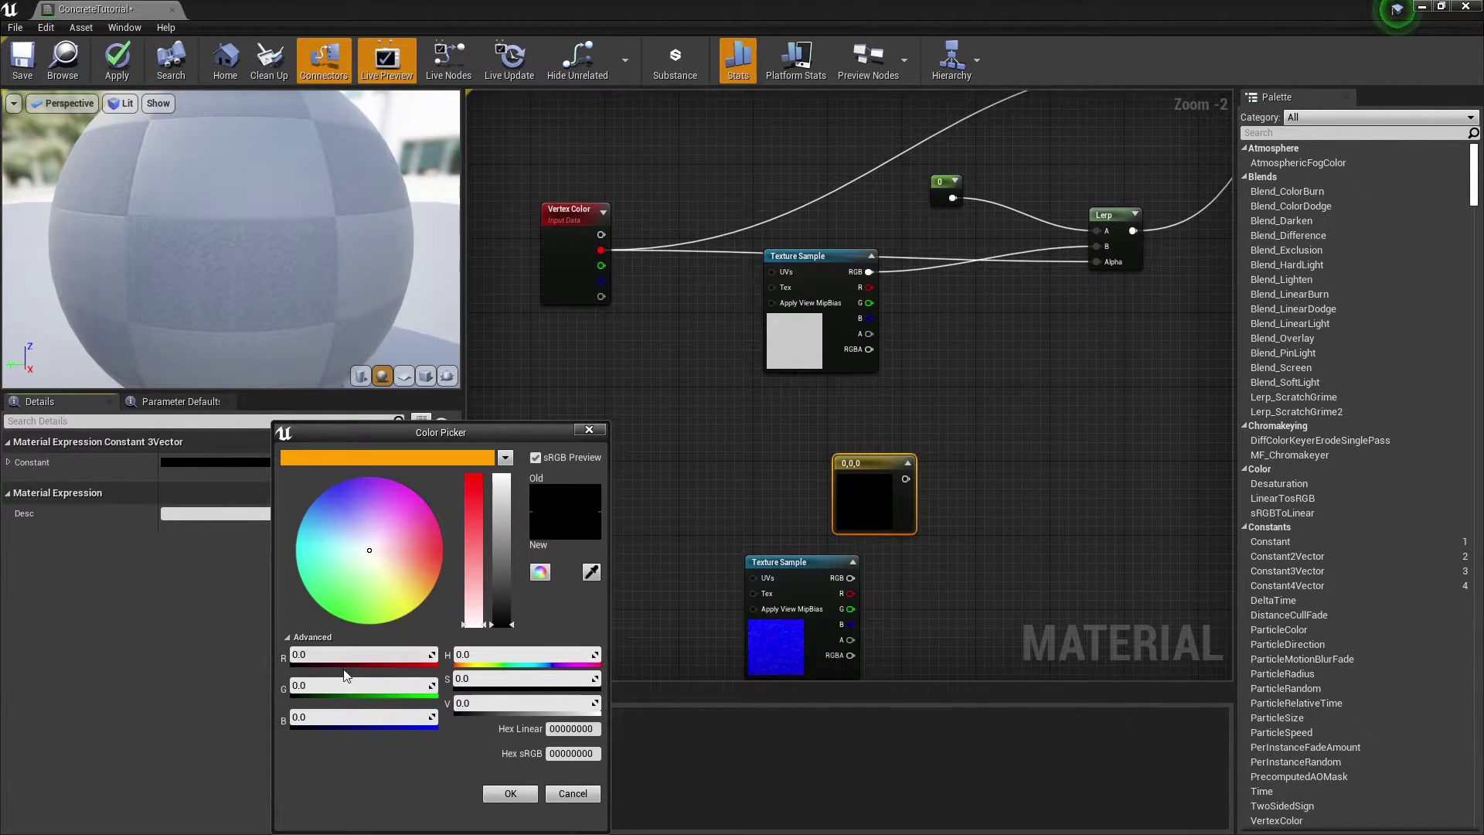
pyautogui.click(364, 715)
pyautogui.write('1')
pyautogui.press('Return')
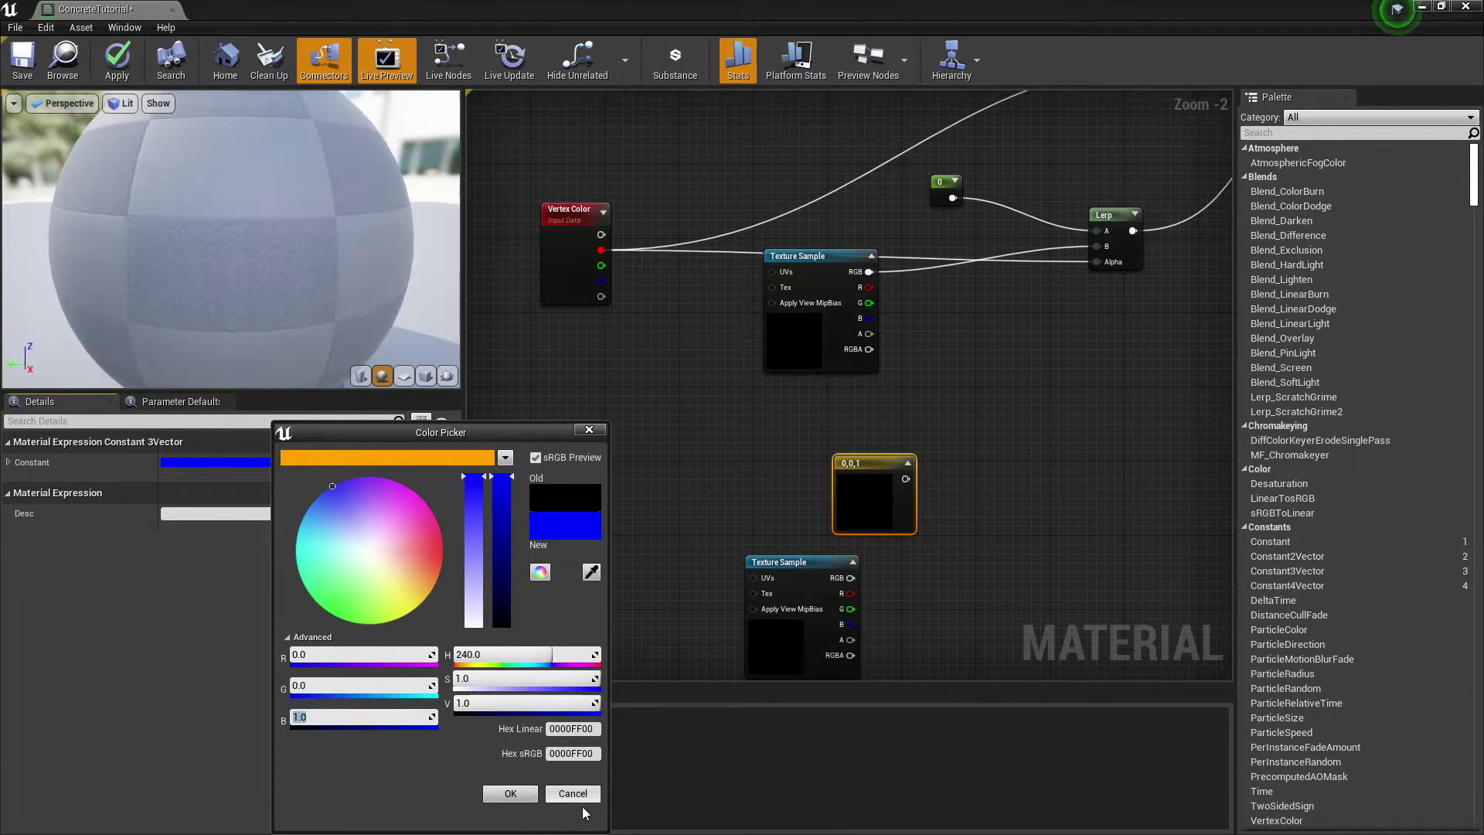
pyautogui.click(511, 793)
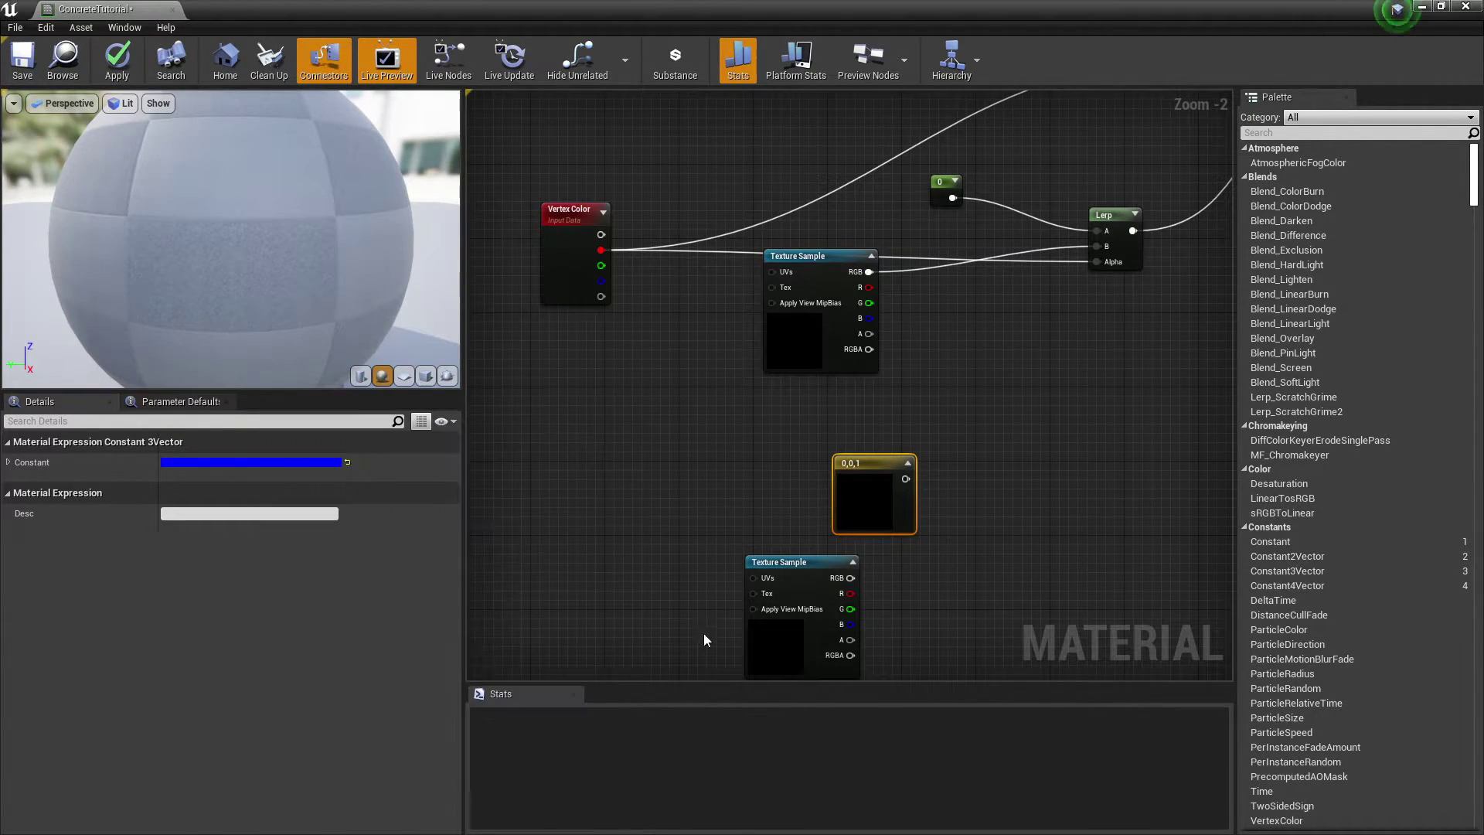
# Shift the 0,0,1 vector over the Normal Texture Sample and add a third Lerp beside the two nodes
pyautogui.moveTo(869, 501); pyautogui.dragTo(797, 486)
pyautogui.moveTo(909, 533); pyautogui.dragTo(859, 477, button='right')
pyautogui.click(904, 438)
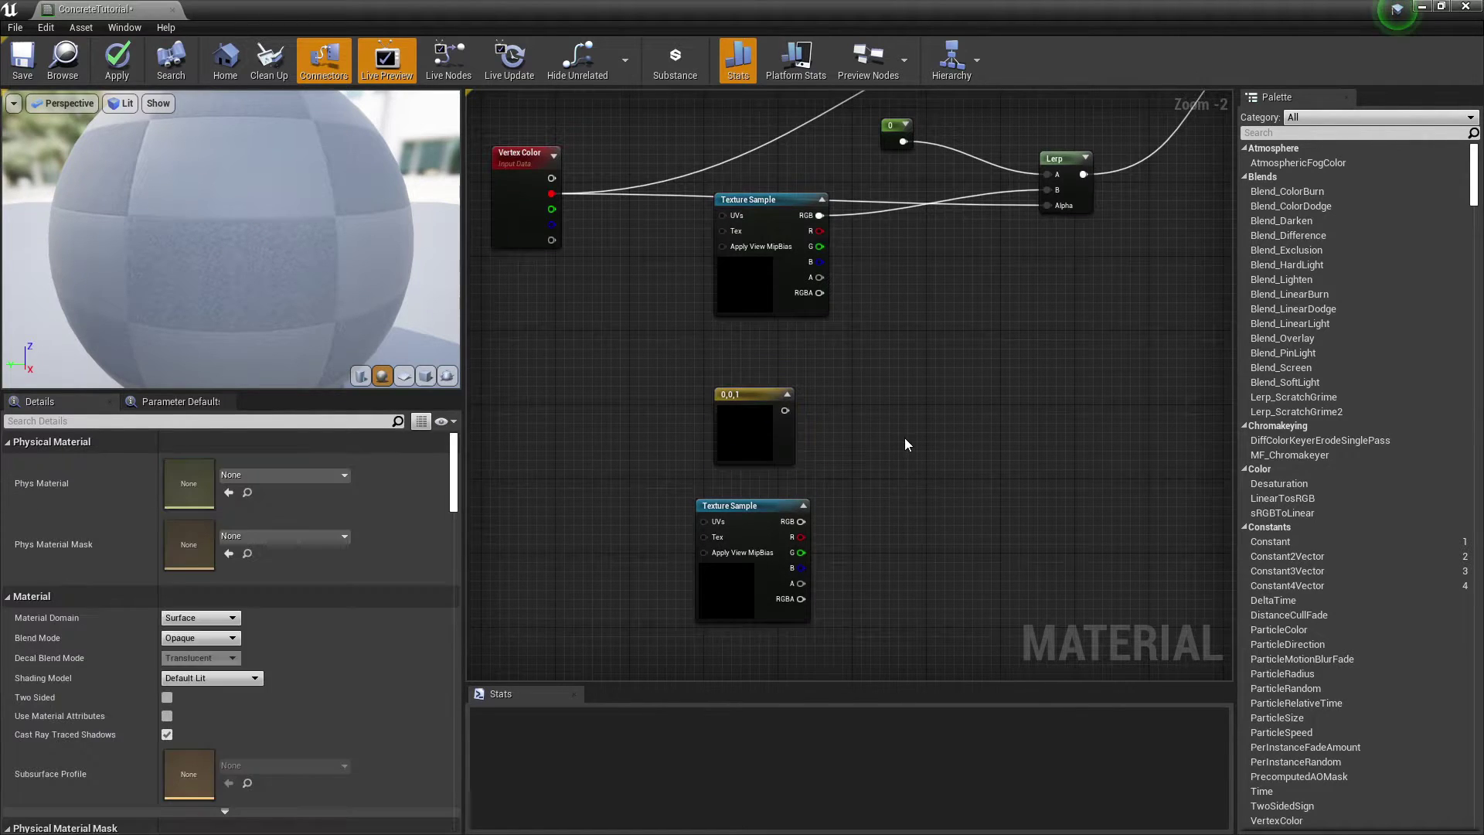
pyautogui.click(898, 465)
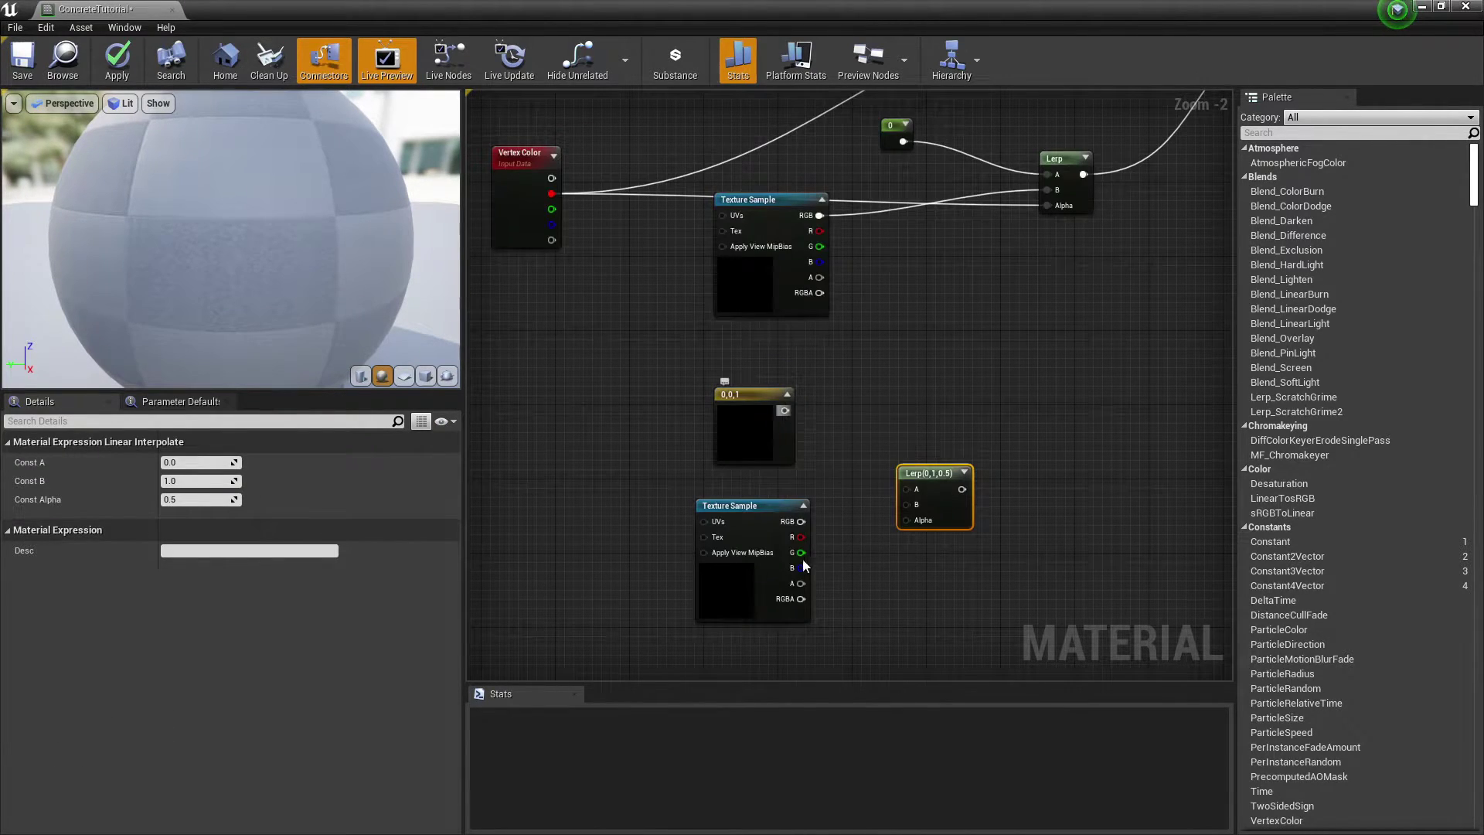
pyautogui.moveTo(799, 523); pyautogui.dragTo(913, 492)
pyautogui.moveTo(762, 433); pyautogui.dragTo(736, 450)
pyautogui.moveTo(851, 352); pyautogui.dragTo(846, 364, button='right')
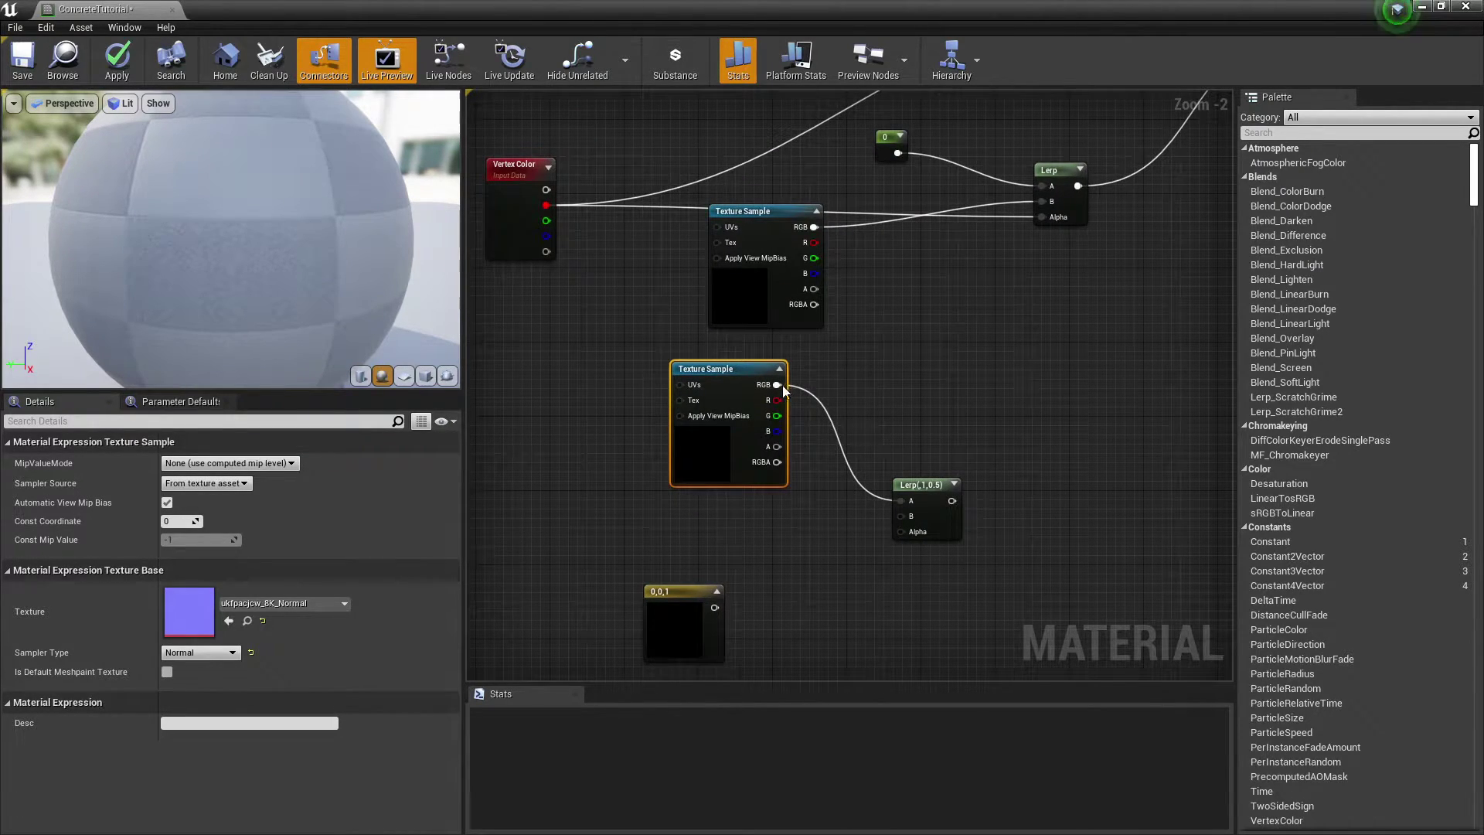
pyautogui.keyDown('ctrl'); pyautogui.moveTo(782, 385); pyautogui.dragTo(902, 510); pyautogui.keyUp('ctrl')
pyautogui.press('Escape')
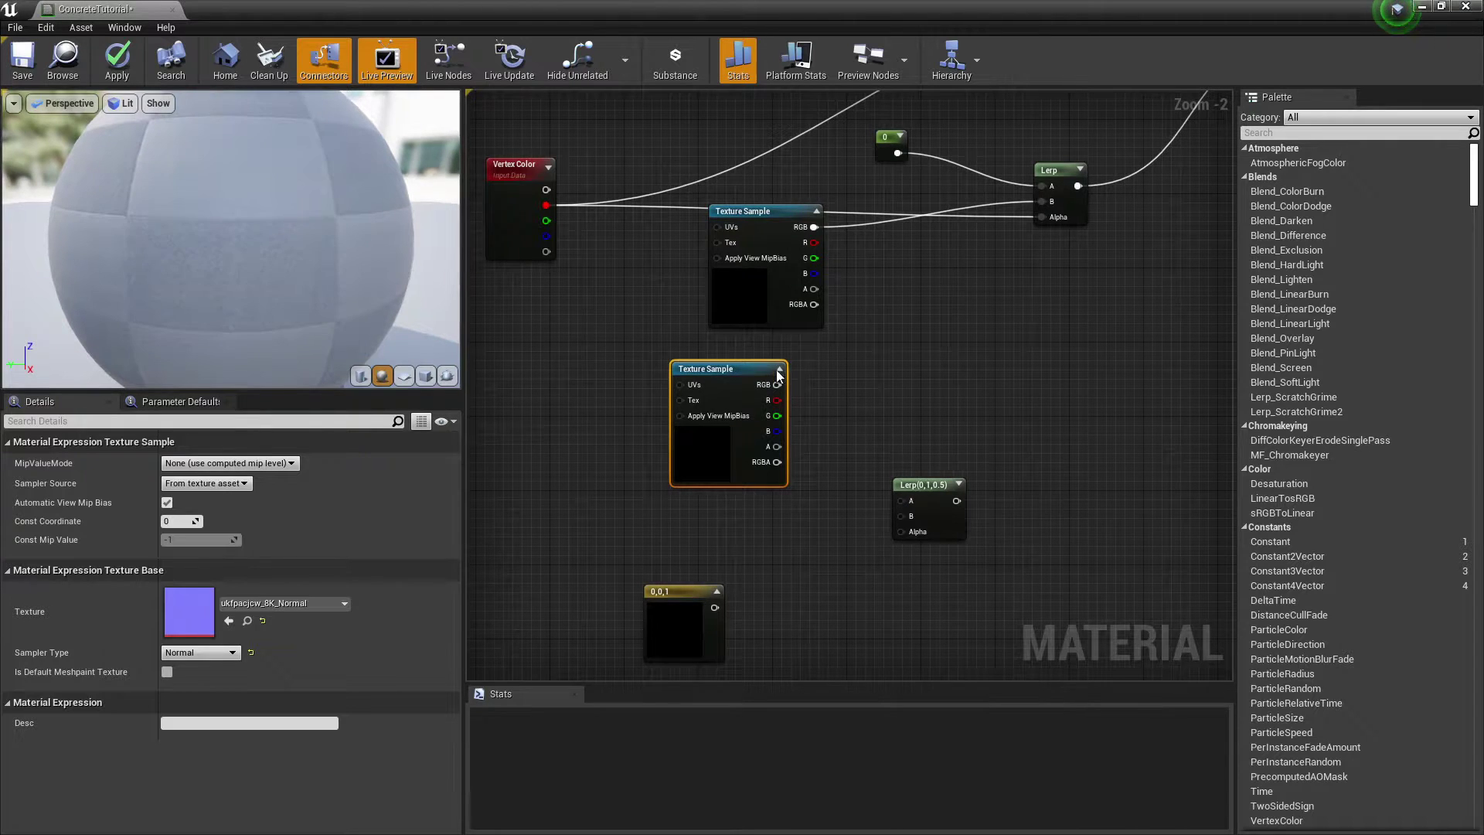
# Wire the third Lerp with the 0,0,1 vector in A, the Normal texture's RGB in B and Vertex Color's red output in Alpha
pyautogui.moveTo(778, 385); pyautogui.dragTo(902, 517)
pyautogui.moveTo(716, 441); pyautogui.dragTo(752, 552)
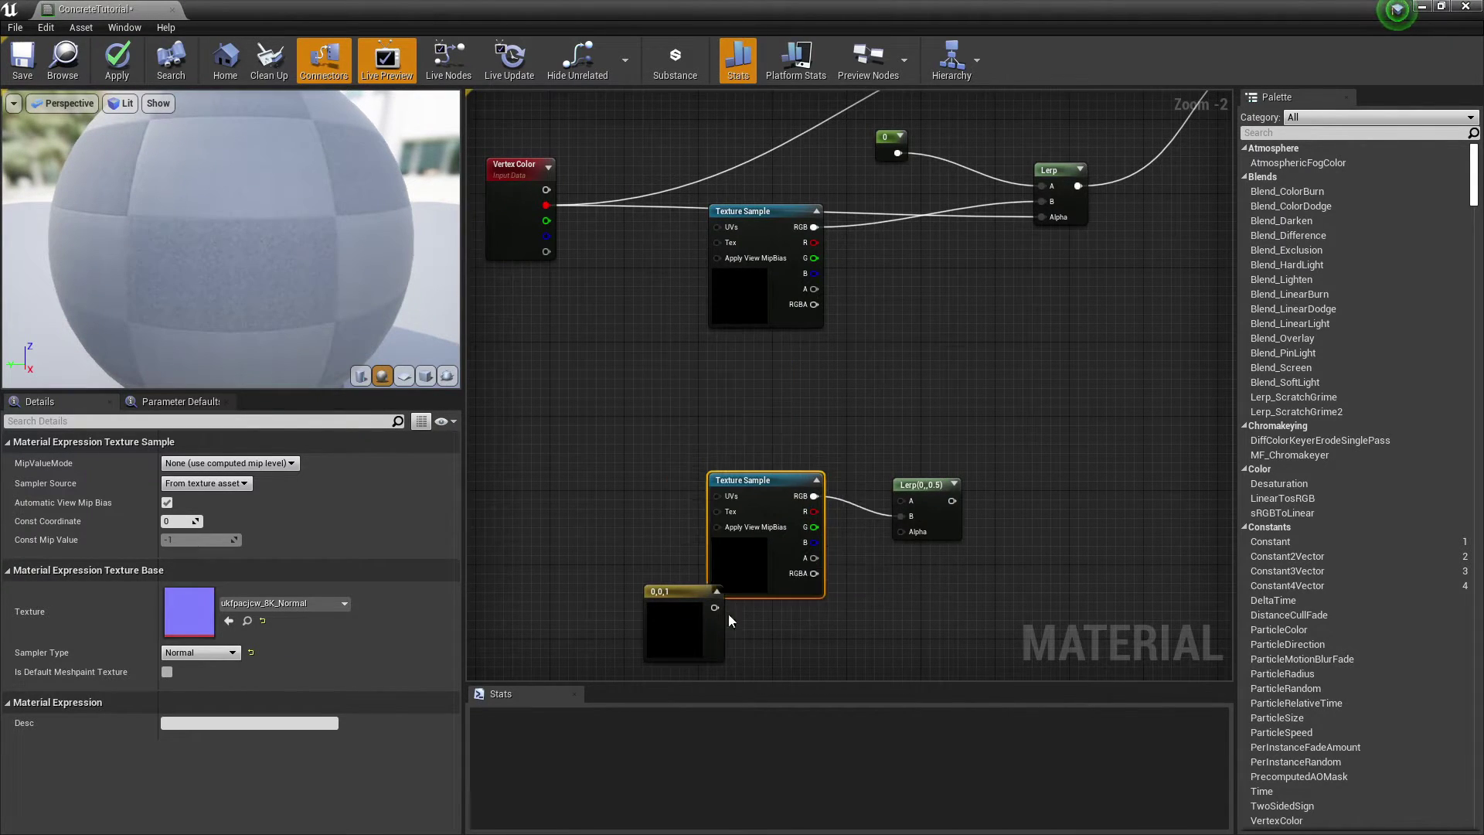
pyautogui.moveTo(728, 613); pyautogui.dragTo(728, 615)
pyautogui.moveTo(678, 641); pyautogui.dragTo(906, 502)
pyautogui.moveTo(546, 205); pyautogui.dragTo(902, 532)
# Connect the third Lerp to the material's Normal input and move the albedo node group farther from the result node
pyautogui.moveTo(926, 488); pyautogui.dragTo(761, 513, button='right')
pyautogui.scroll(-2, 762, 514)
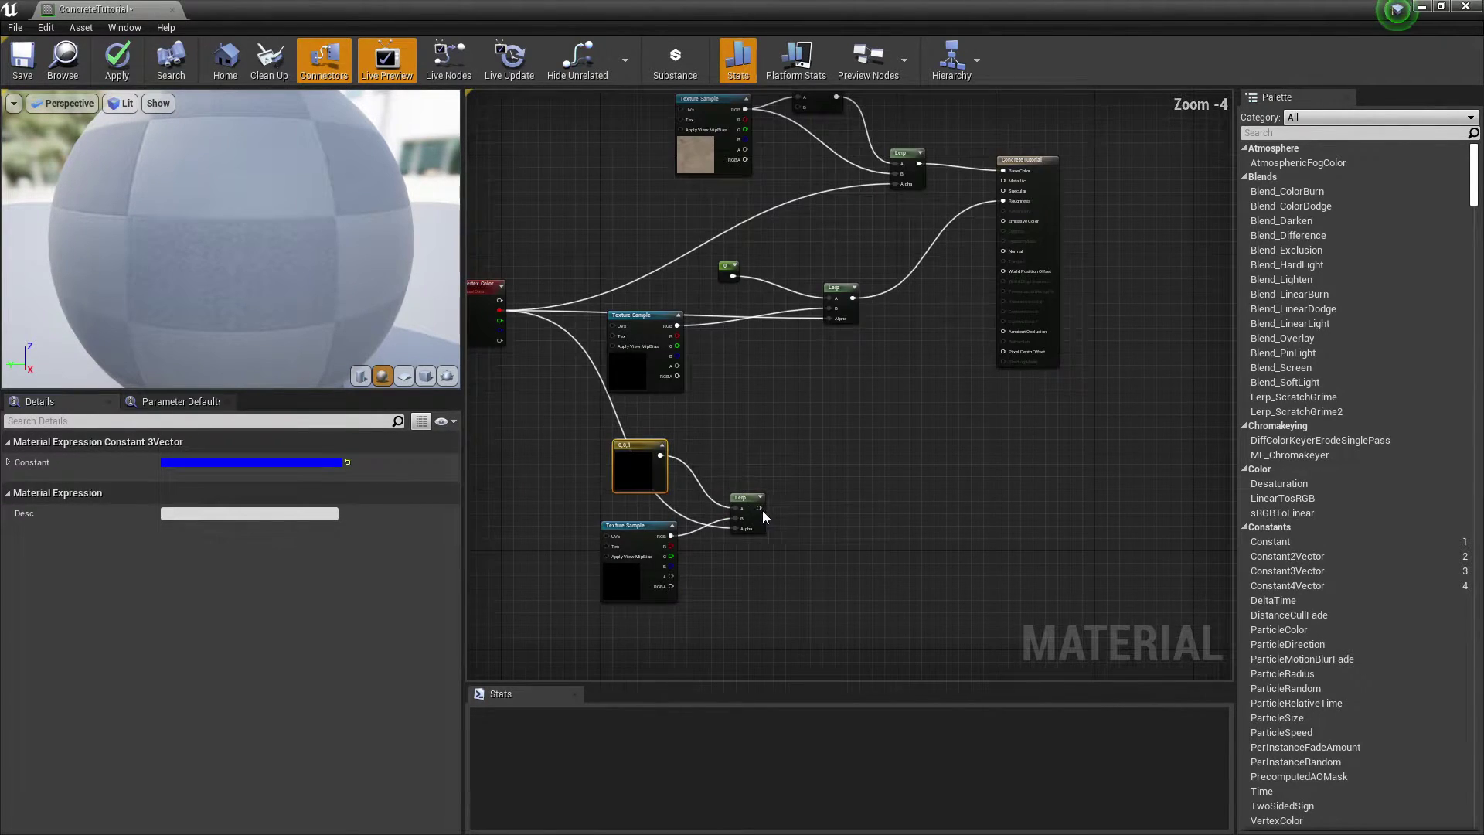
pyautogui.moveTo(759, 508); pyautogui.dragTo(1008, 250)
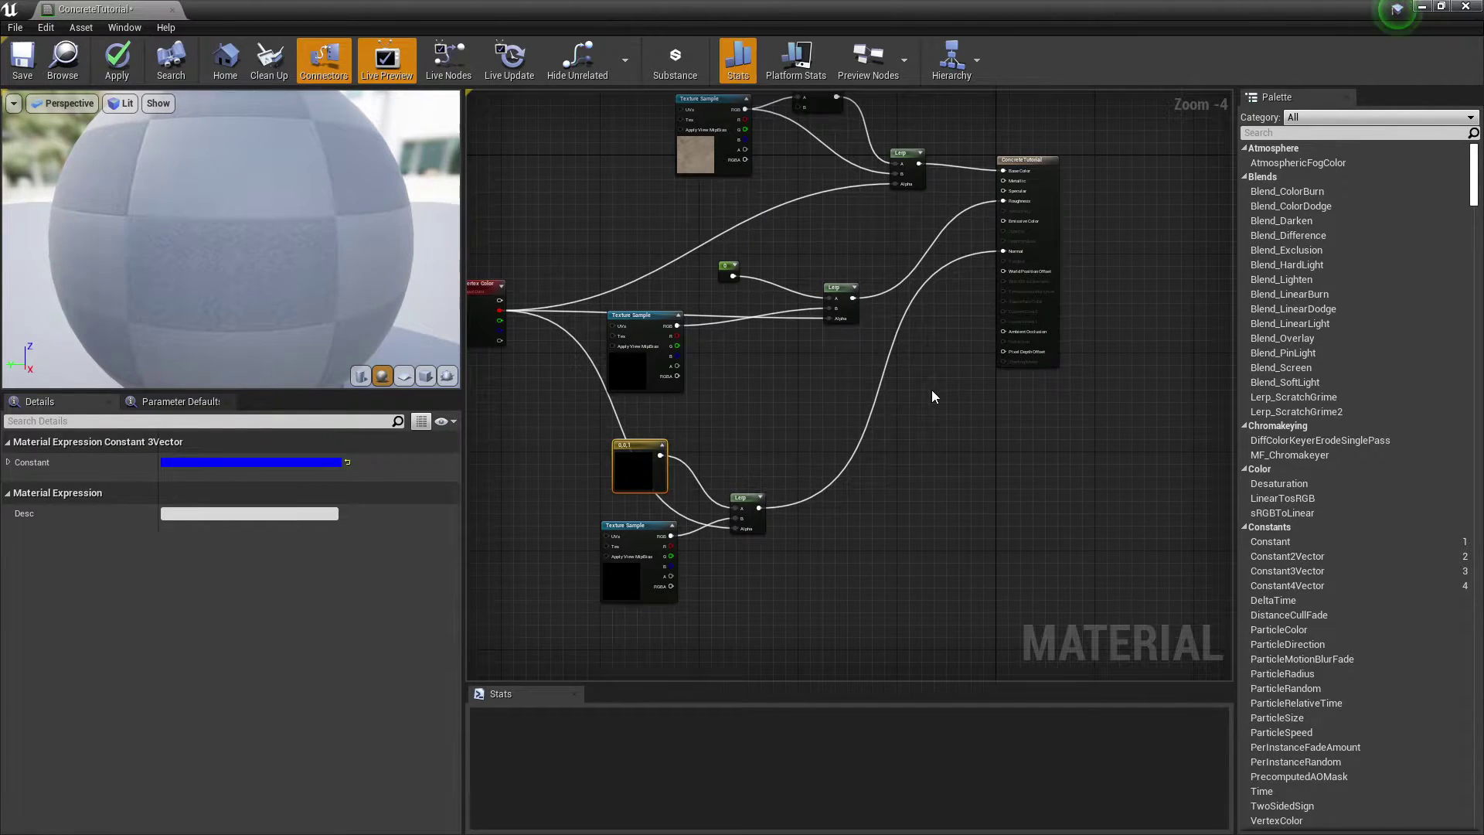
pyautogui.moveTo(915, 393); pyautogui.dragTo(989, 435, button='right')
pyautogui.moveTo(669, 127); pyautogui.dragTo(863, 204)
# Set the ConcreteTutorial material's D3D11 Tessellation Mode to Flat Tessellation
pyautogui.click(1118, 212)
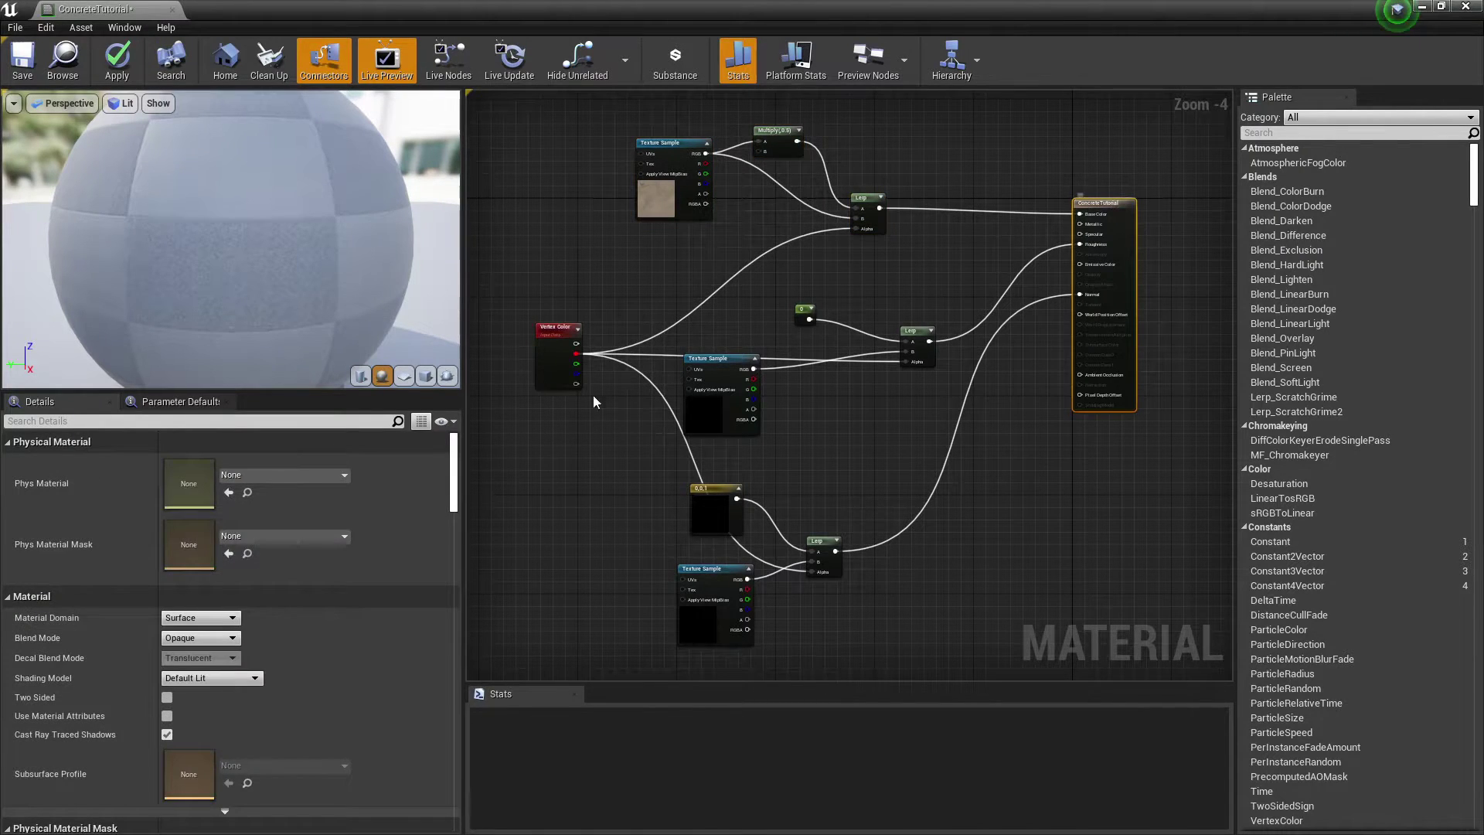
pyautogui.click(265, 421)
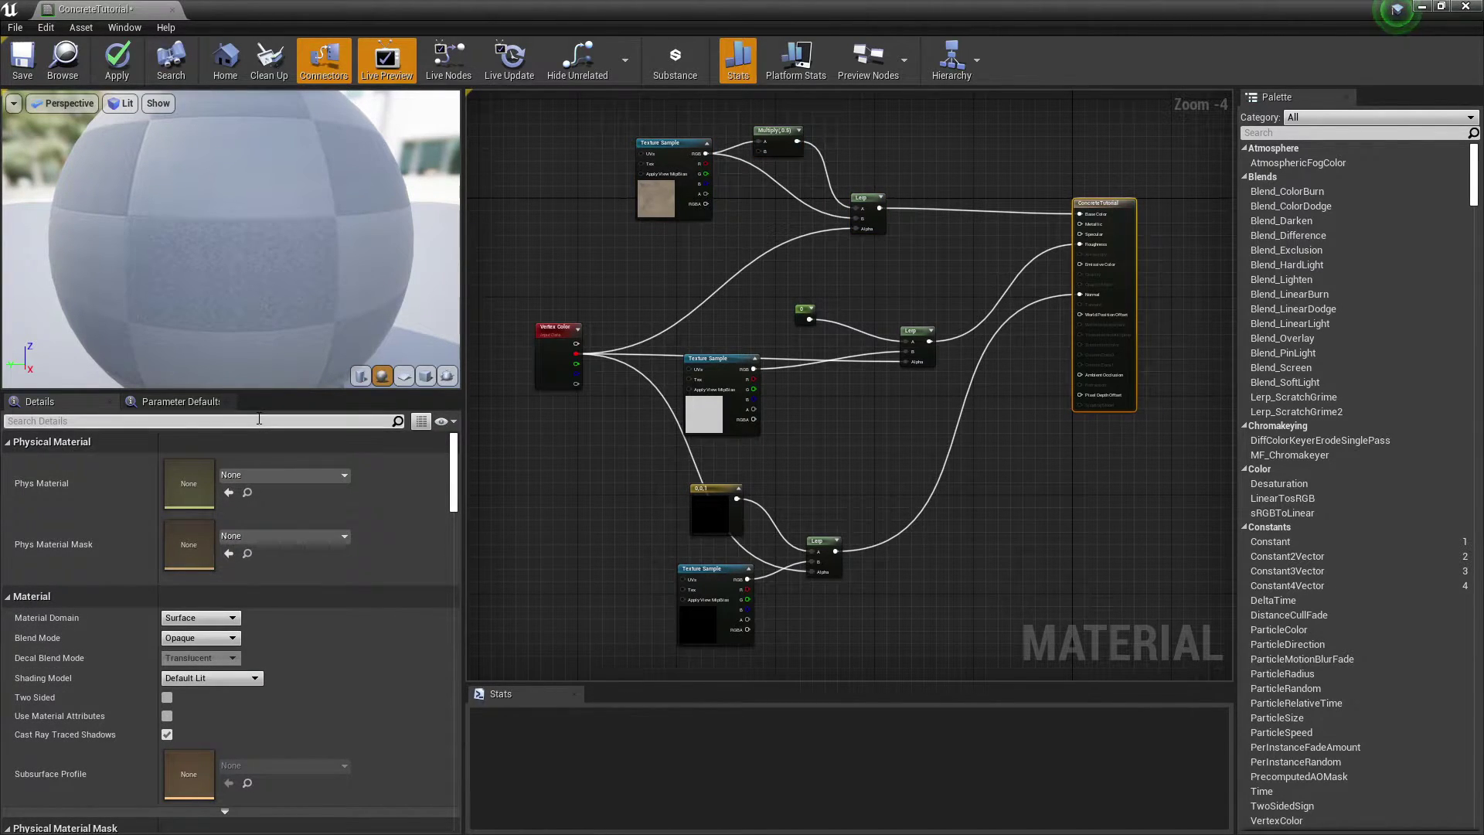
pyautogui.write('tess')
pyautogui.click(200, 463)
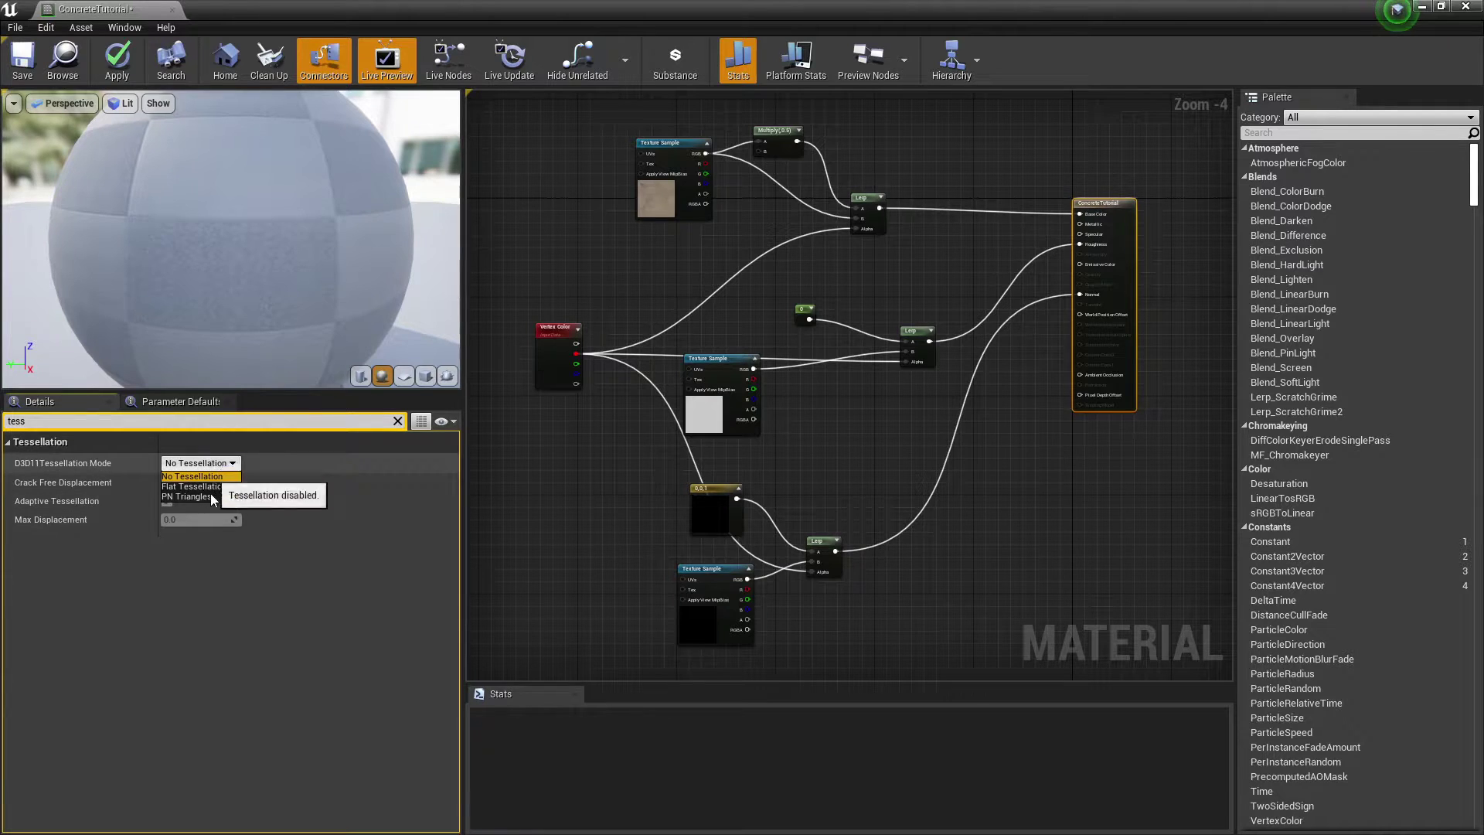
pyautogui.click(197, 483)
# Add a Constant node next to the result node's tessellation inputs
pyautogui.rightClick(949, 420)
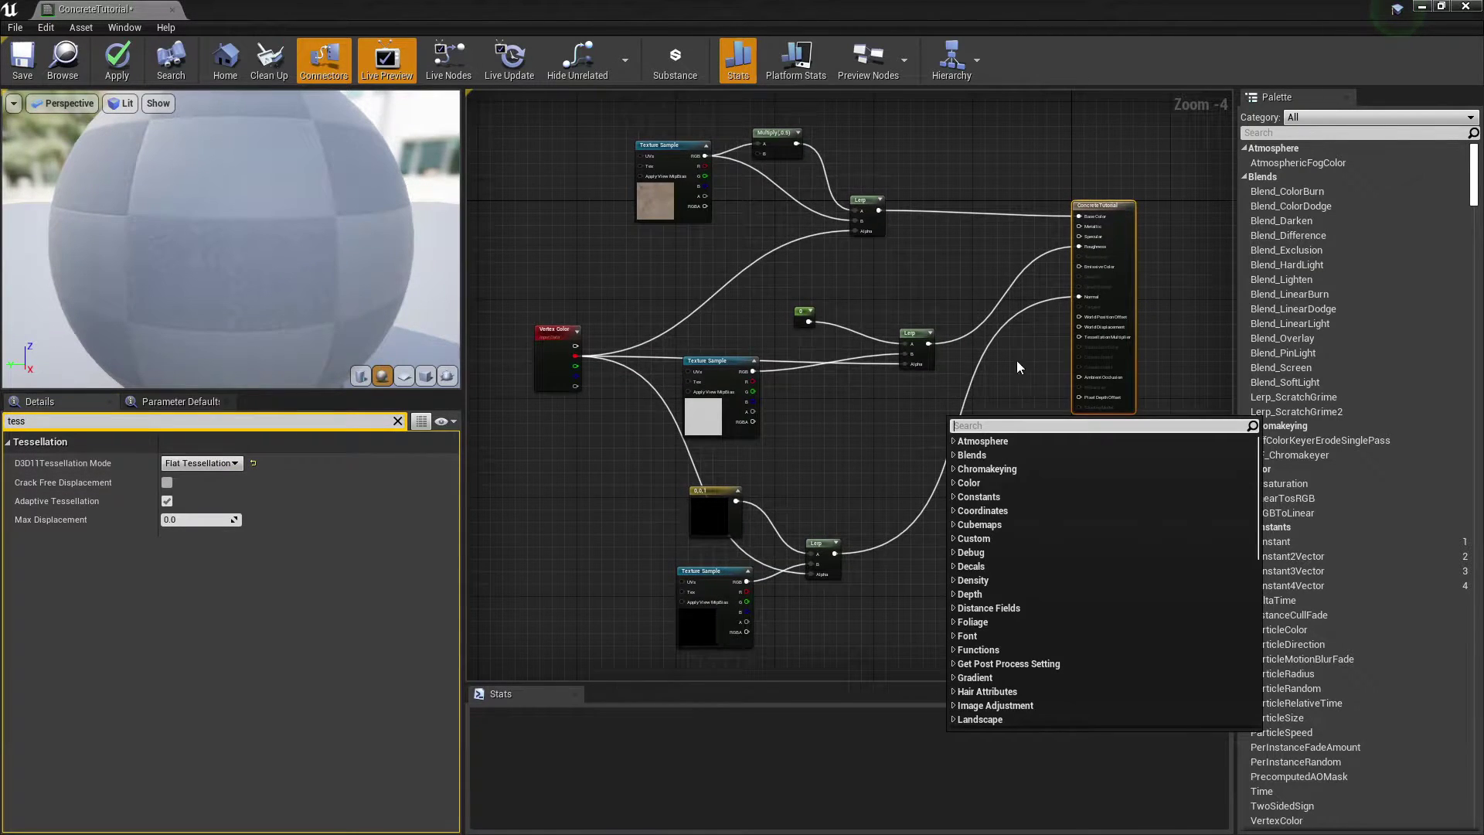
pyautogui.scroll(5, 1017, 360)
pyautogui.press('1')
pyautogui.click(997, 263)
pyautogui.rightClick(1008, 267)
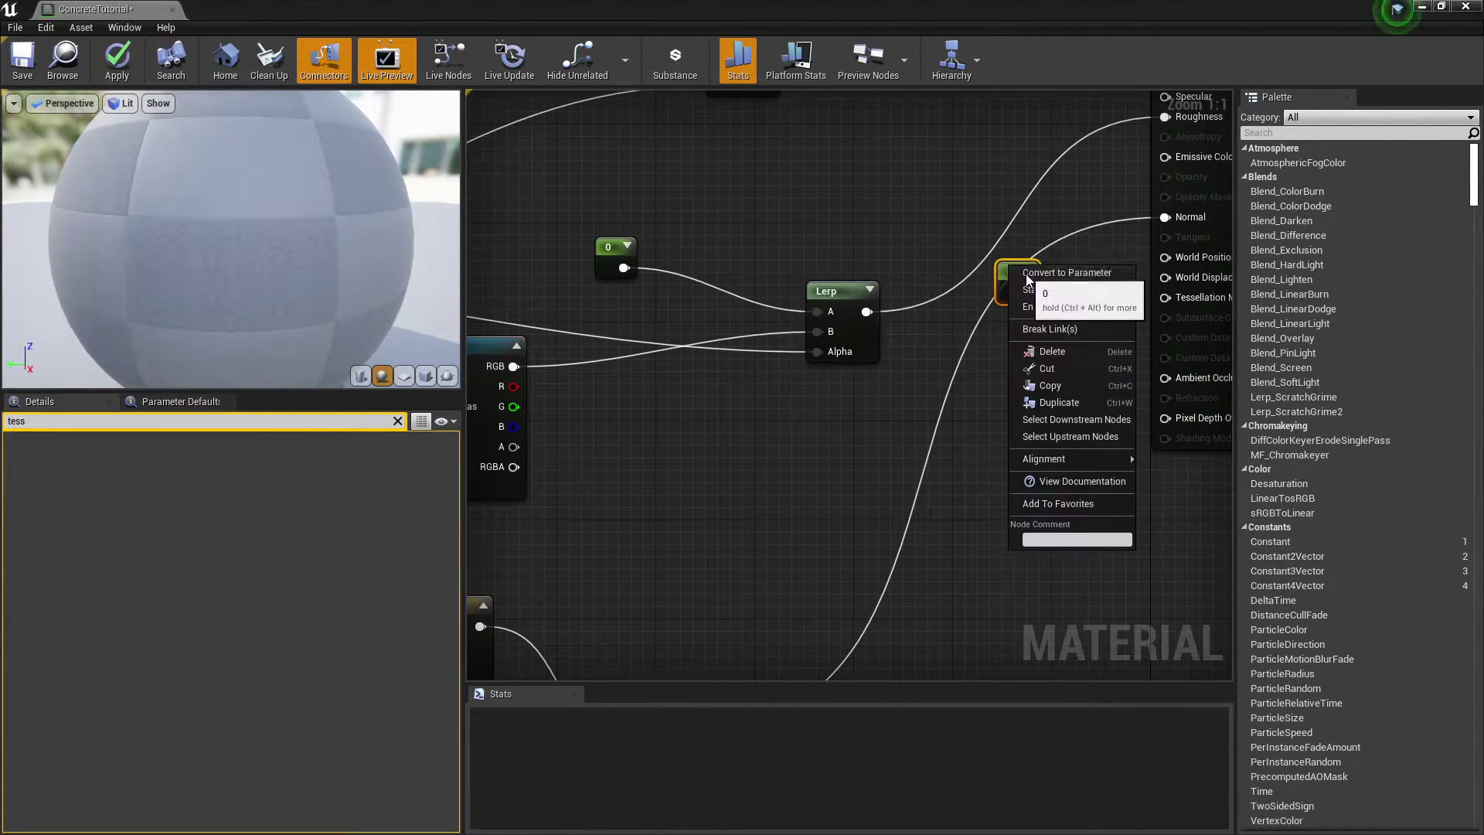
pyautogui.click(1022, 277)
pyautogui.click(1012, 274)
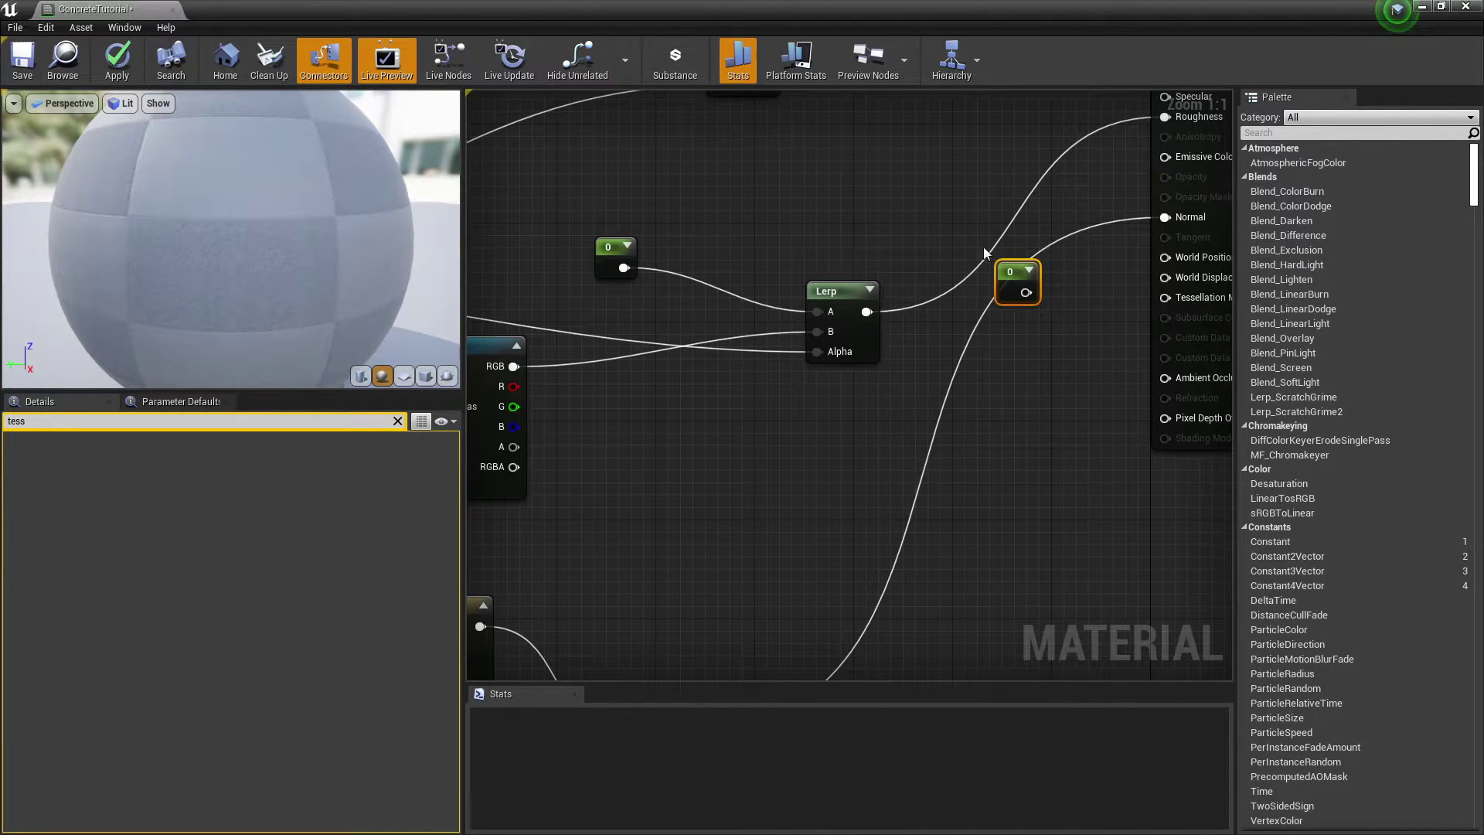
# Add a scalar parameter node below the new Constant
pyautogui.click(1019, 428)
pyautogui.press('s')
pyautogui.click(1014, 397)
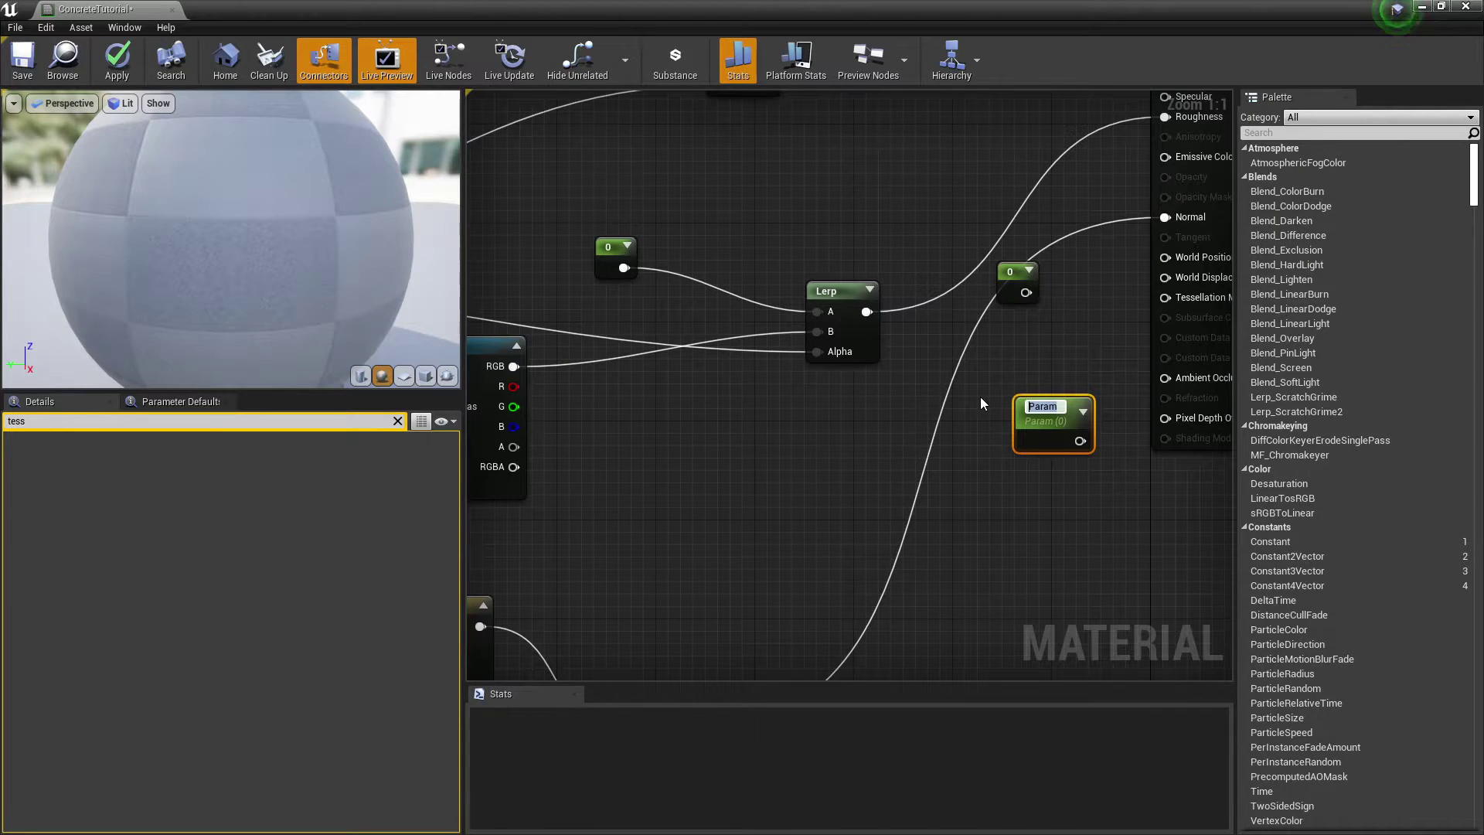
# Convert the new Constant beside the result node into a parameter named TessMulti
pyautogui.click(1013, 298)
pyautogui.rightClick(1042, 276)
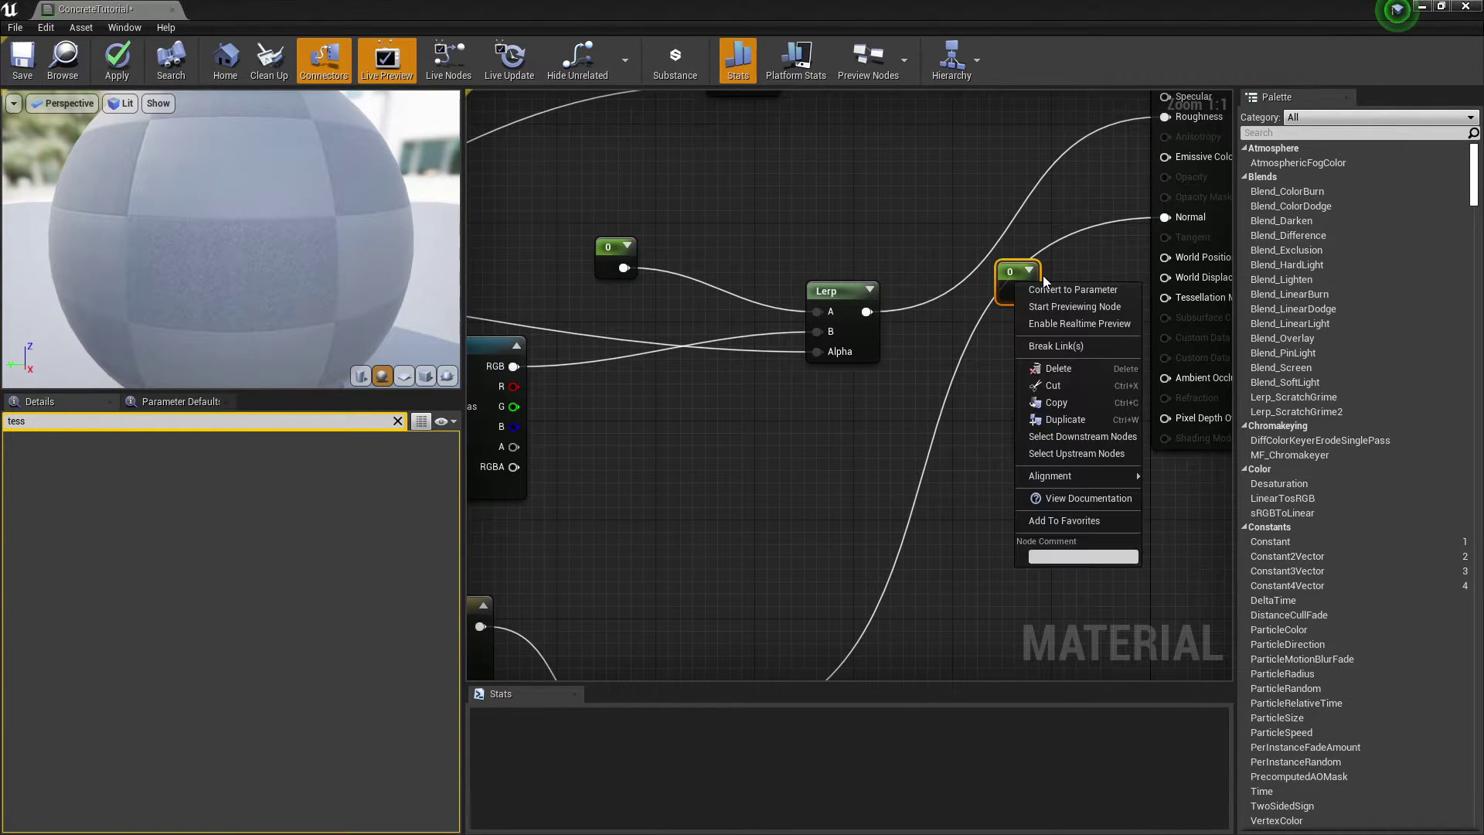
pyautogui.click(1051, 289)
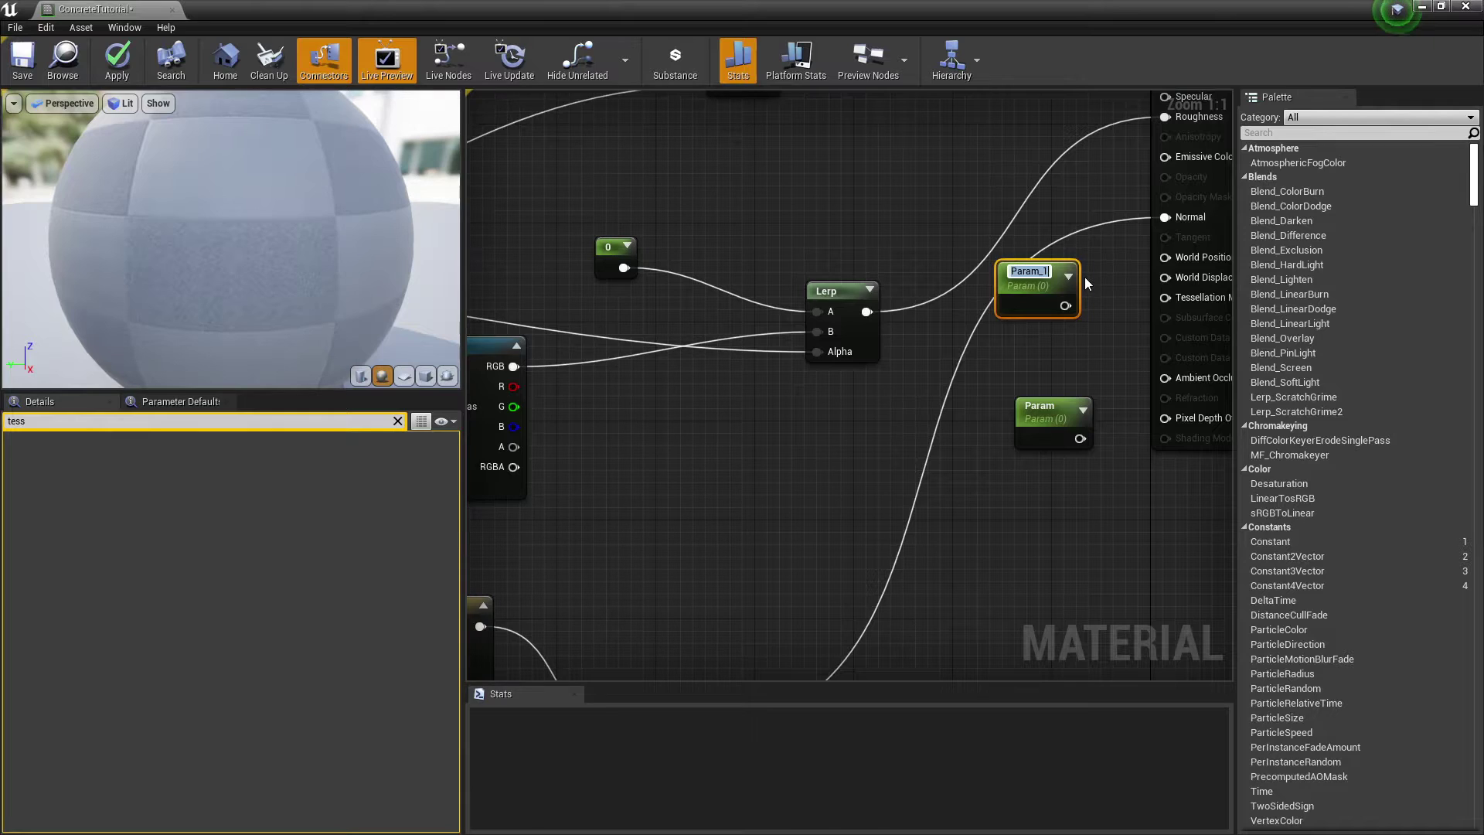
pyautogui.write('TessMilti')
pyautogui.press('Return')
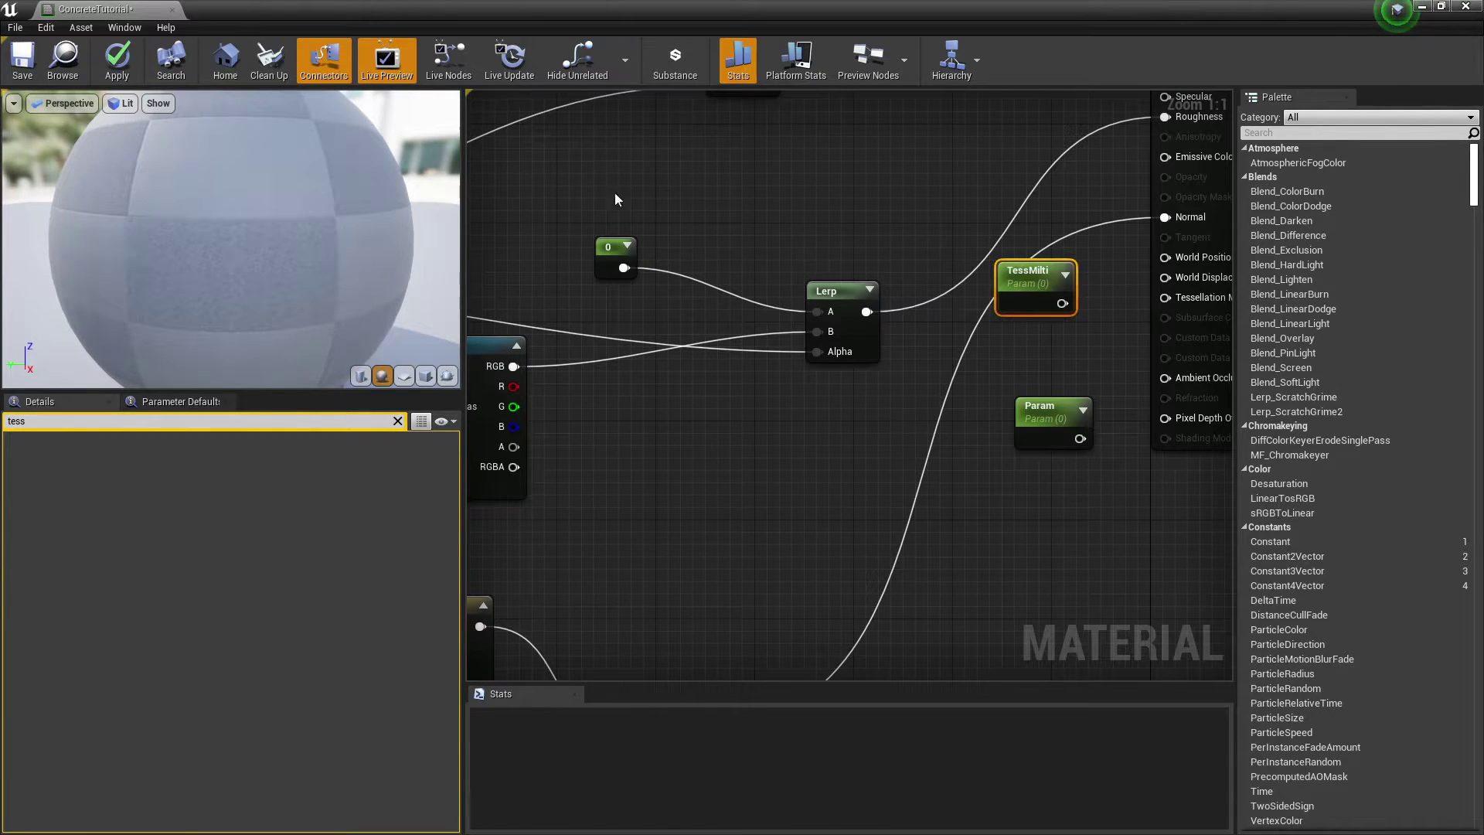
pyautogui.click(1019, 299)
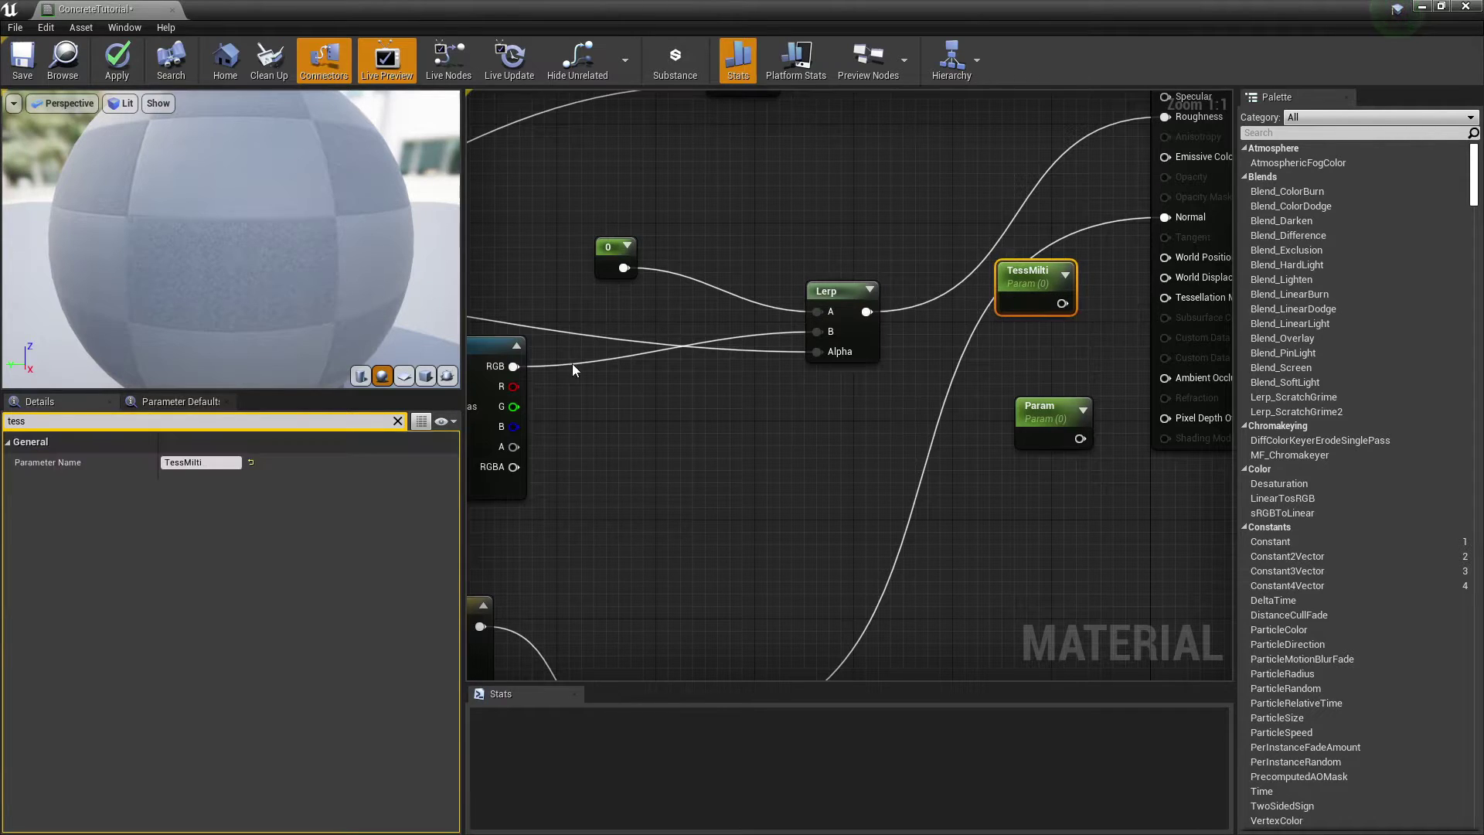
pyautogui.click(238, 463)
pyautogui.click(237, 462)
pyautogui.press('BackSpace')
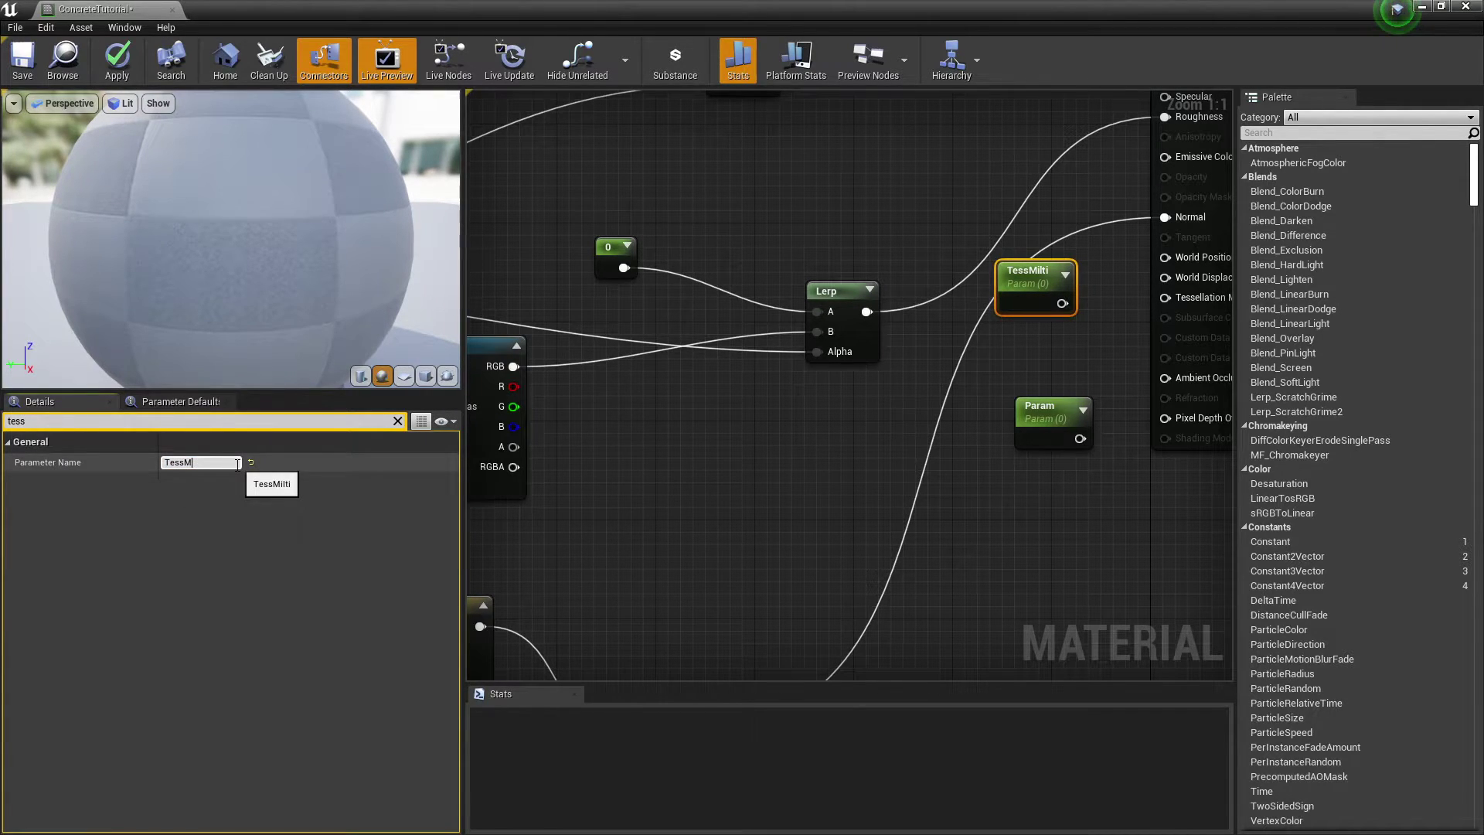
pyautogui.write('ulti')
pyautogui.press('Return')
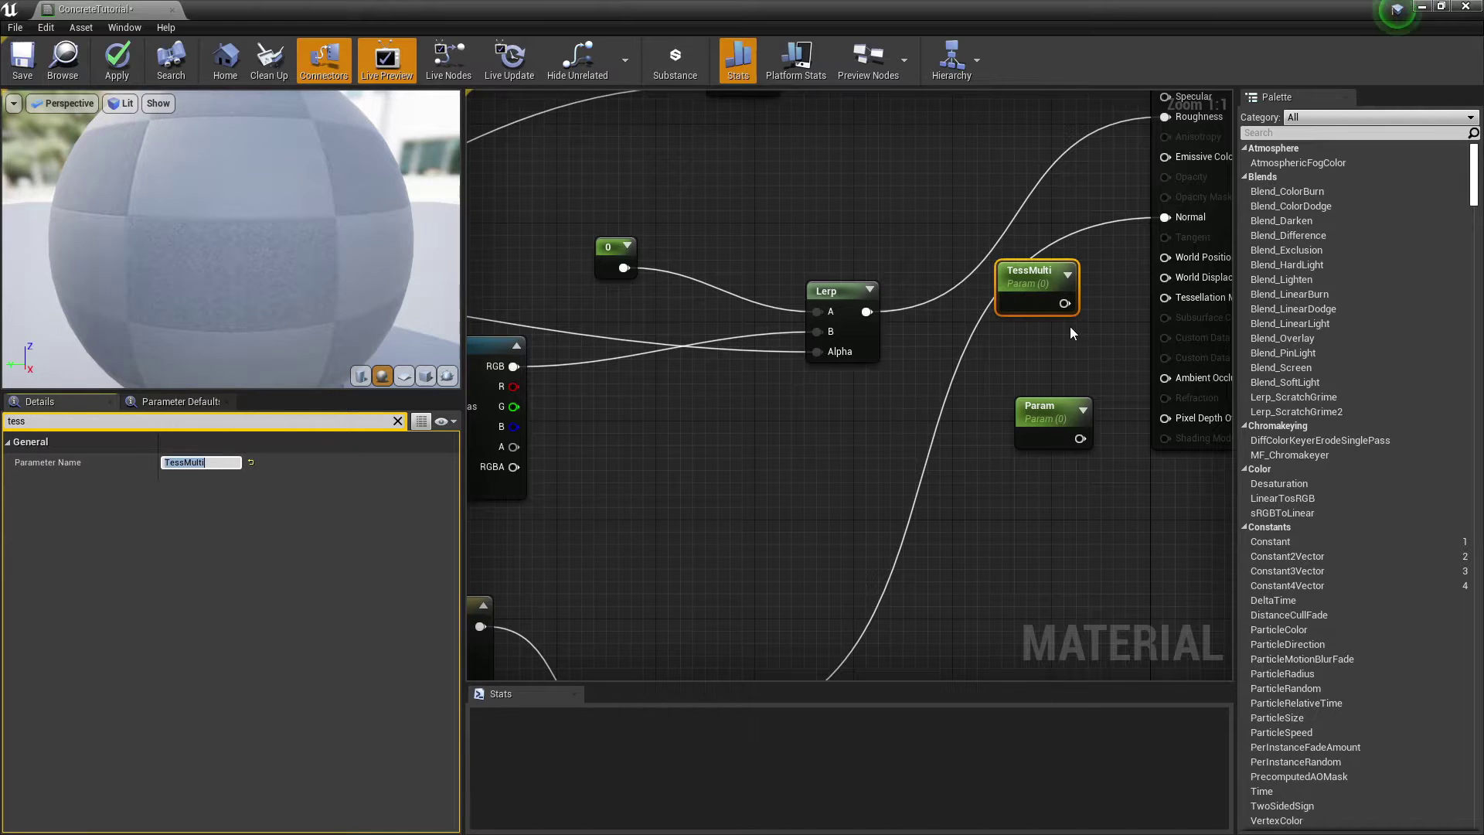
# Connect TessMulti to the material's Tessellation Multiplier input and delete the spare Param node
pyautogui.moveTo(1078, 319); pyautogui.dragTo(861, 328, button='right')
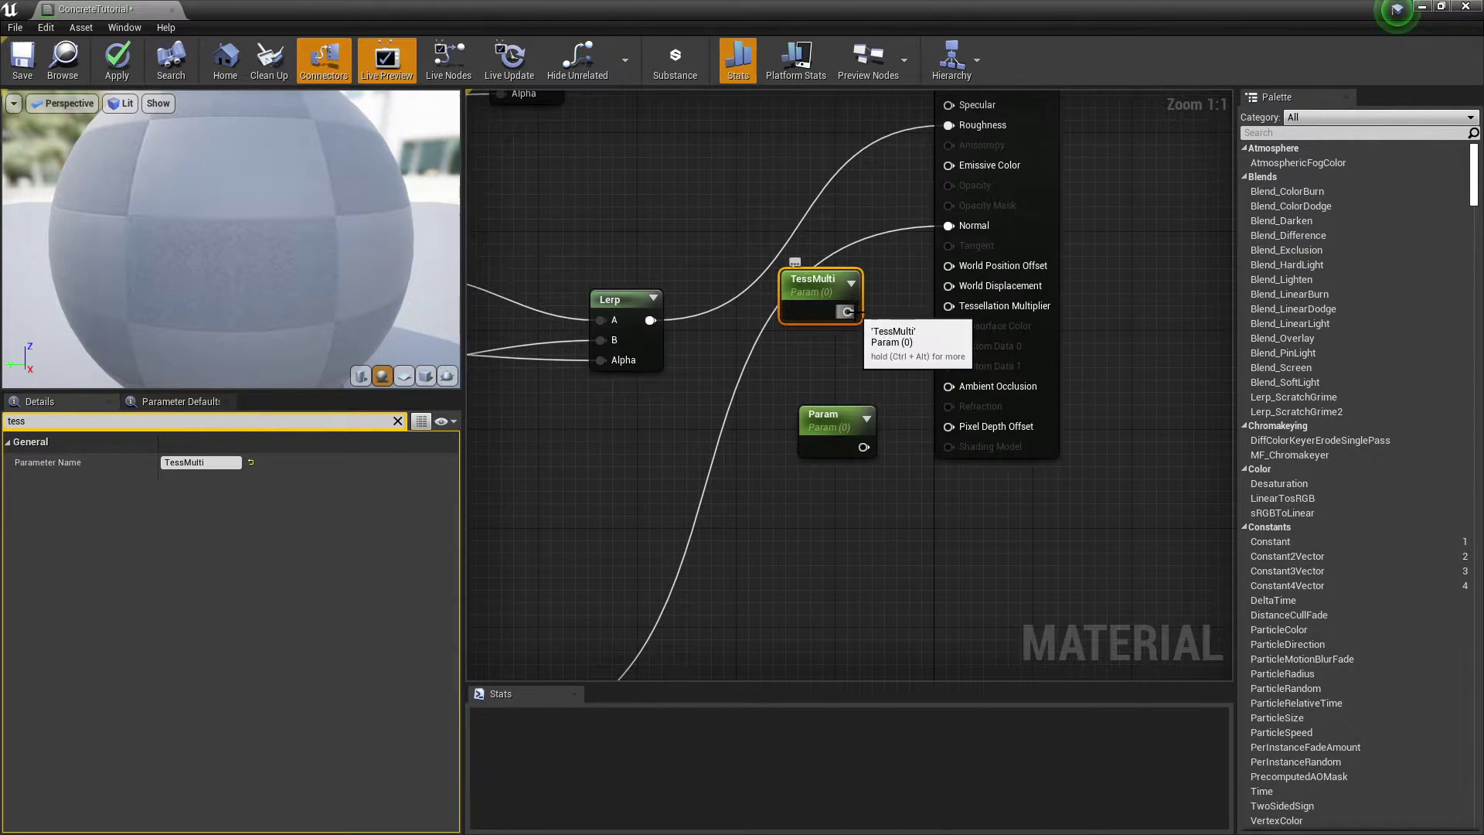
pyautogui.moveTo(848, 312); pyautogui.dragTo(976, 304)
pyautogui.click(851, 409)
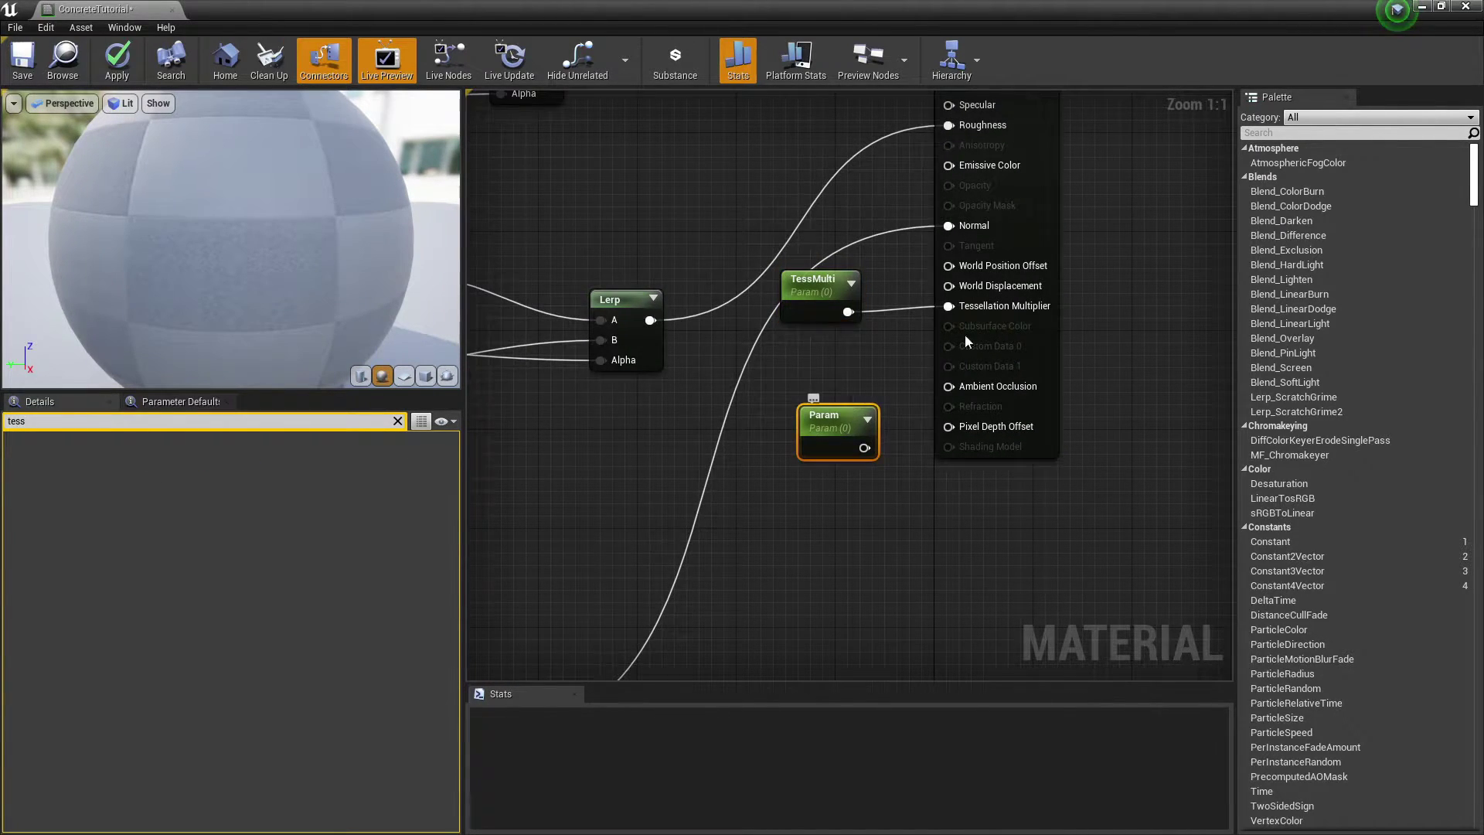
pyautogui.press('Delete')
# Add a Multiply node below the roughness Lerp with Vertex Color's red output wired into its A input
pyautogui.scroll(-4, 906, 451)
pyautogui.scroll(1, 906, 451)
pyautogui.moveTo(769, 483); pyautogui.dragTo(894, 487, button='right')
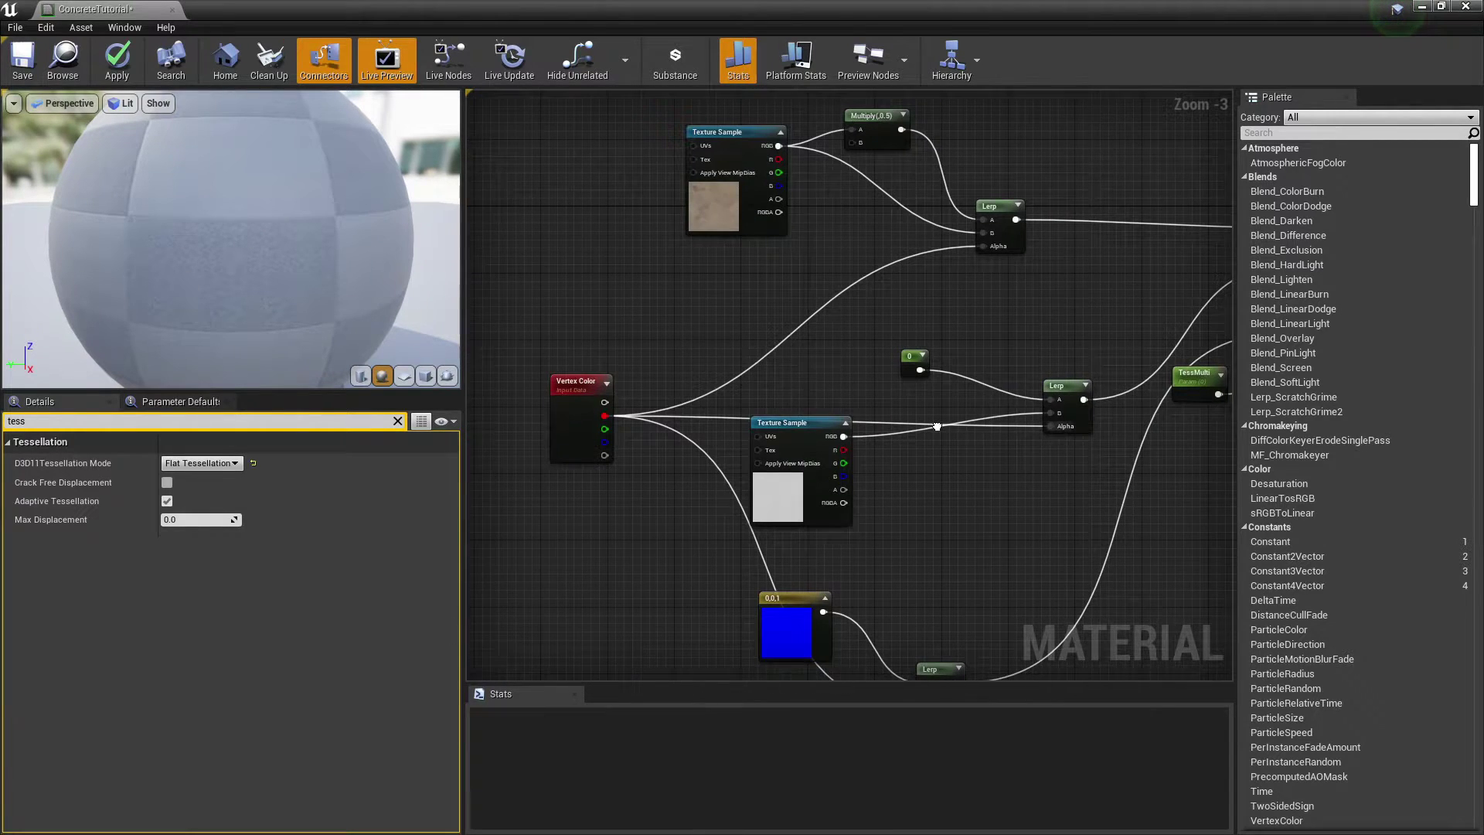
pyautogui.moveTo(593, 416); pyautogui.dragTo(1091, 480)
pyautogui.write('mult')
pyautogui.press('Return')
pyautogui.scroll(1, 1106, 474)
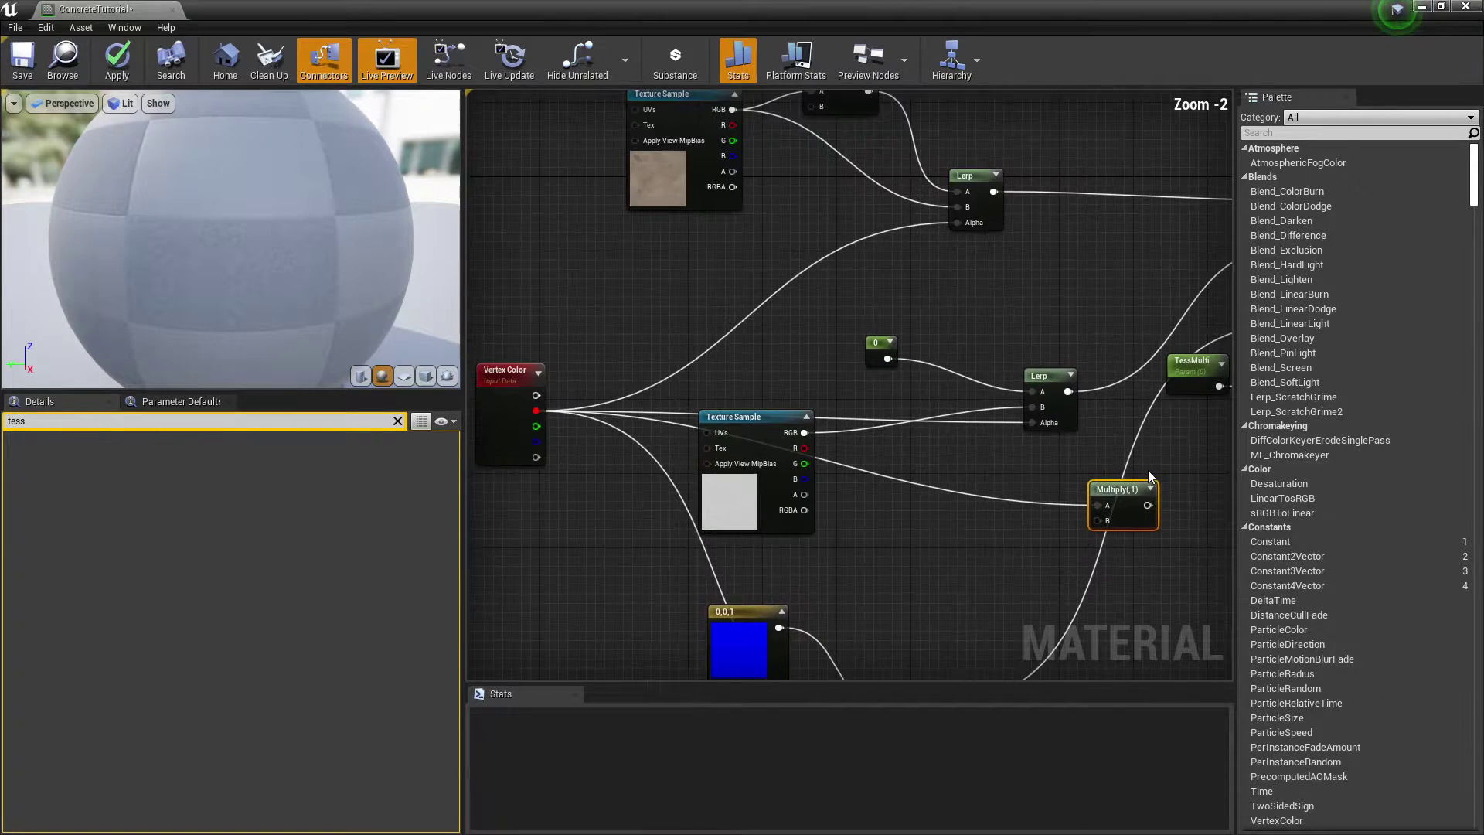
pyautogui.moveTo(1074, 394); pyautogui.dragTo(972, 390, button='right')
pyautogui.moveTo(972, 476); pyautogui.dragTo(921, 477, button='right')
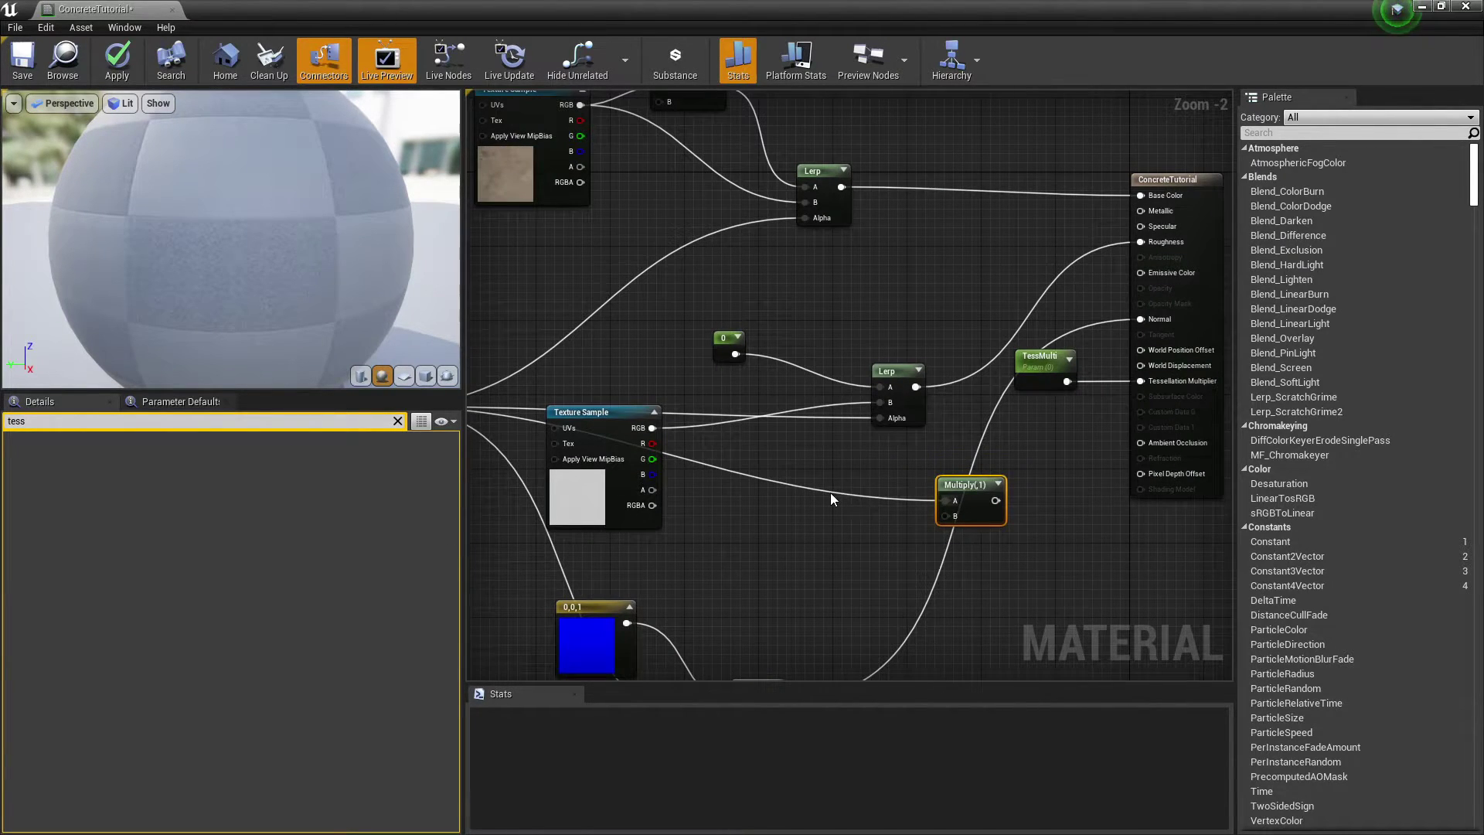
pyautogui.rightClick(831, 493)
pyautogui.write('mult')
pyautogui.press('BackSpace')
pyautogui.press('BackSpace')
pyautogui.press('BackSpace')
pyautogui.press('BackSpace')
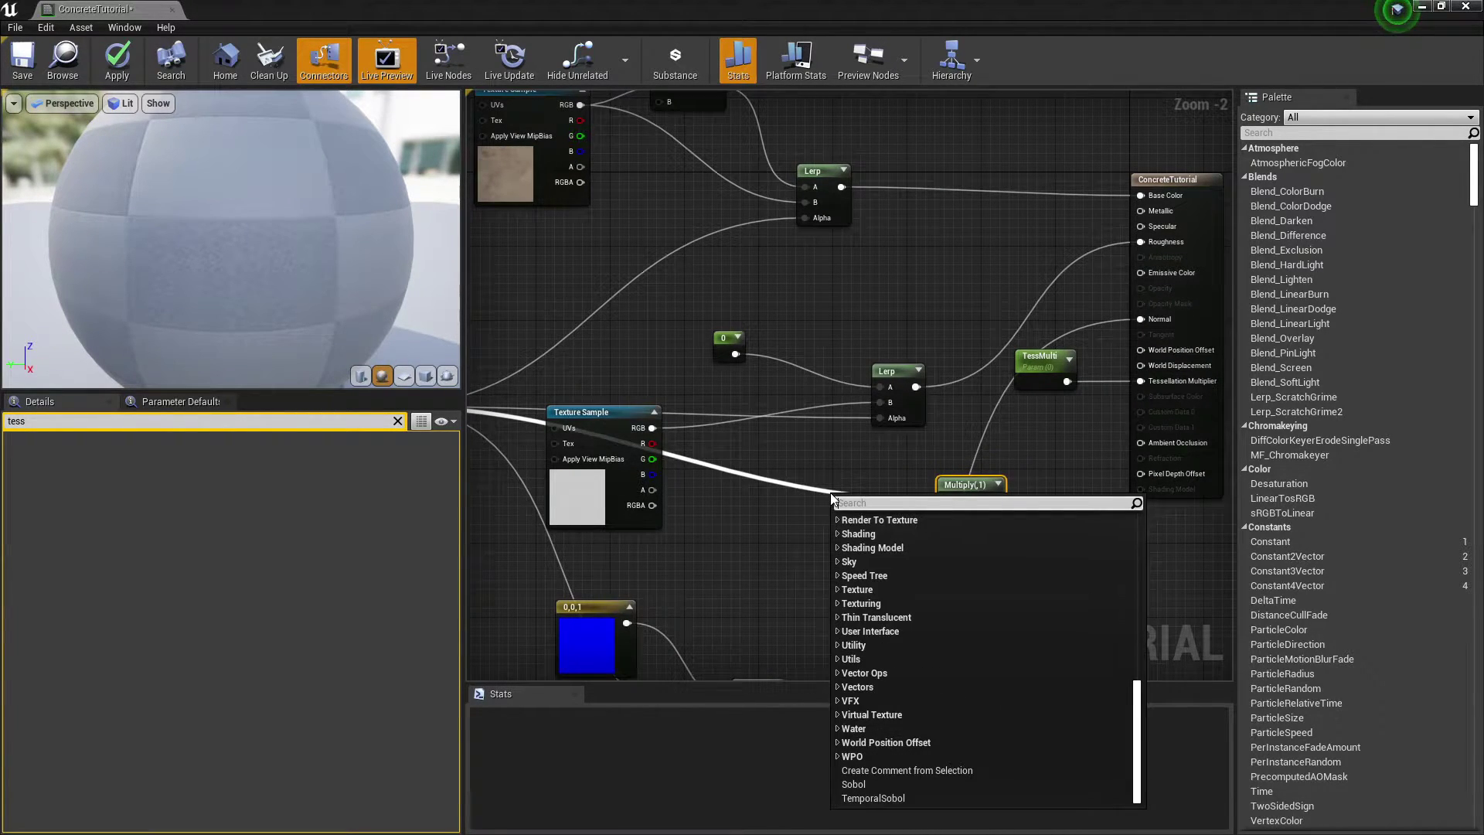
pyautogui.click(801, 463)
pyautogui.press('m')
pyautogui.click(821, 450)
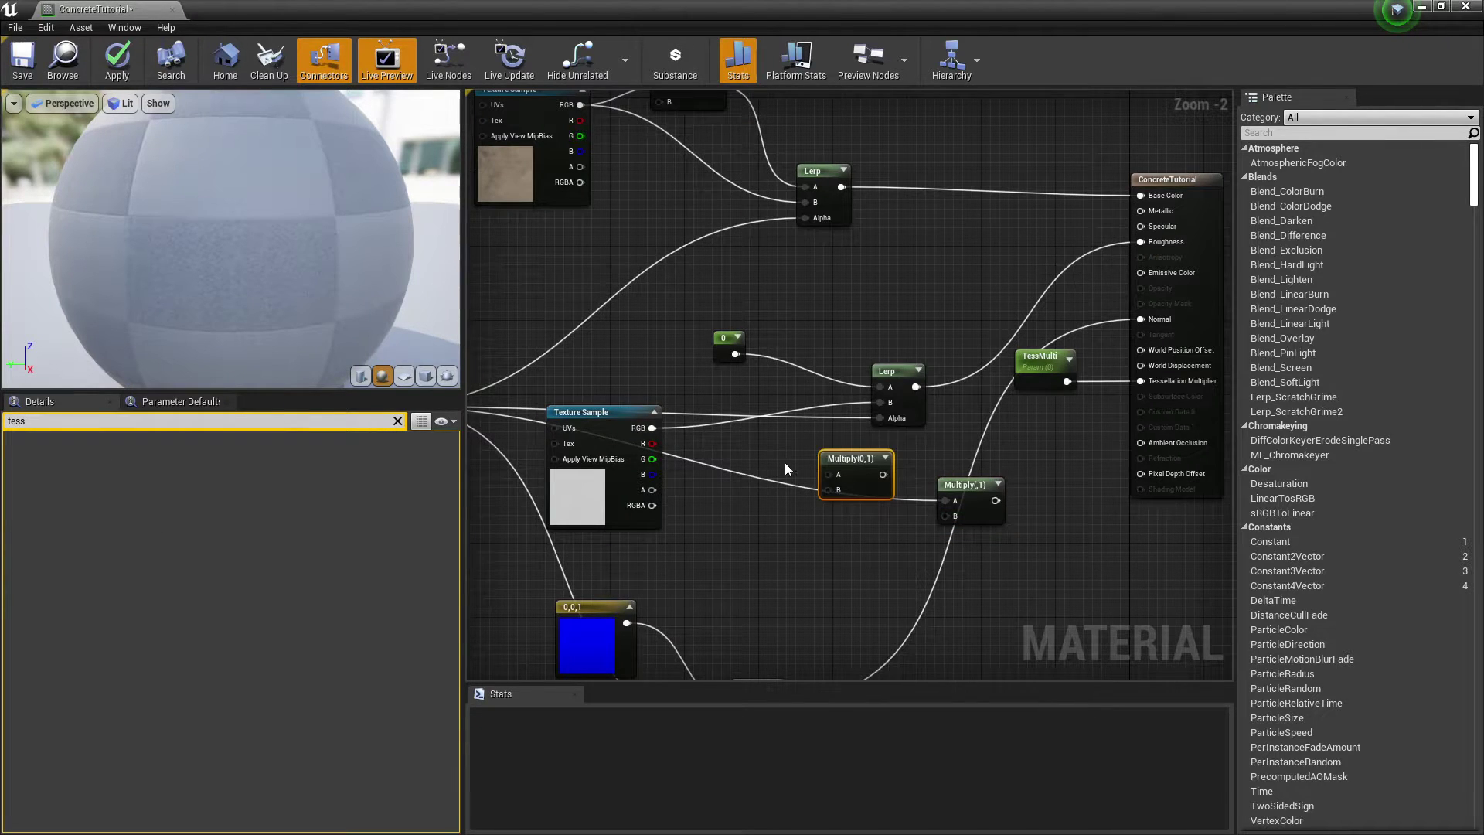
pyautogui.moveTo(785, 462); pyautogui.dragTo(873, 454, button='right')
pyautogui.press('Delete')
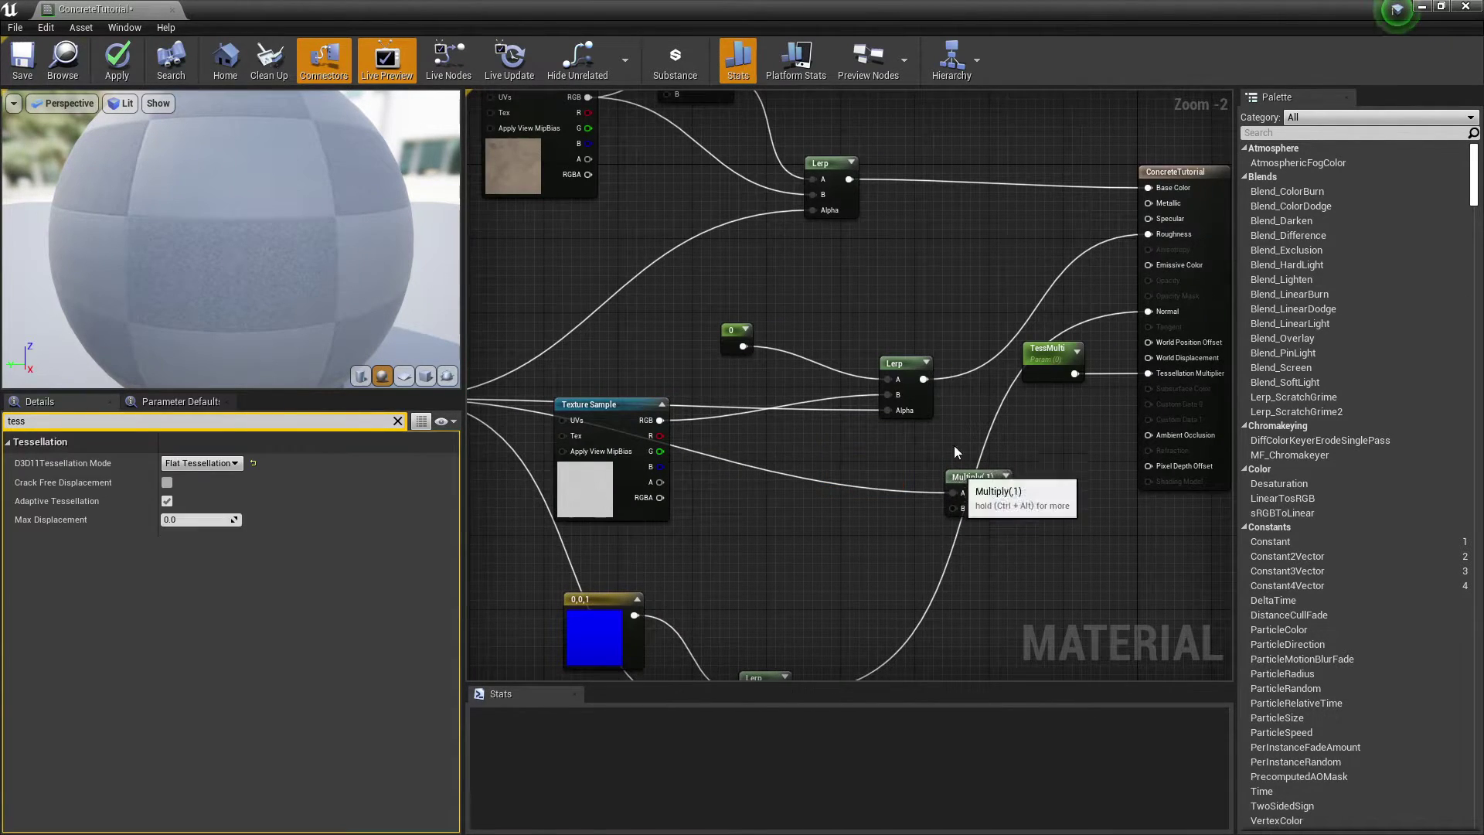
# Shift the Multiply node slightly and add a Constant below it, converted into a parameter named TesselationAmount
pyautogui.moveTo(963, 475); pyautogui.dragTo(944, 467)
pyautogui.click(834, 527)
pyautogui.click(833, 531)
pyautogui.rightClick(847, 539)
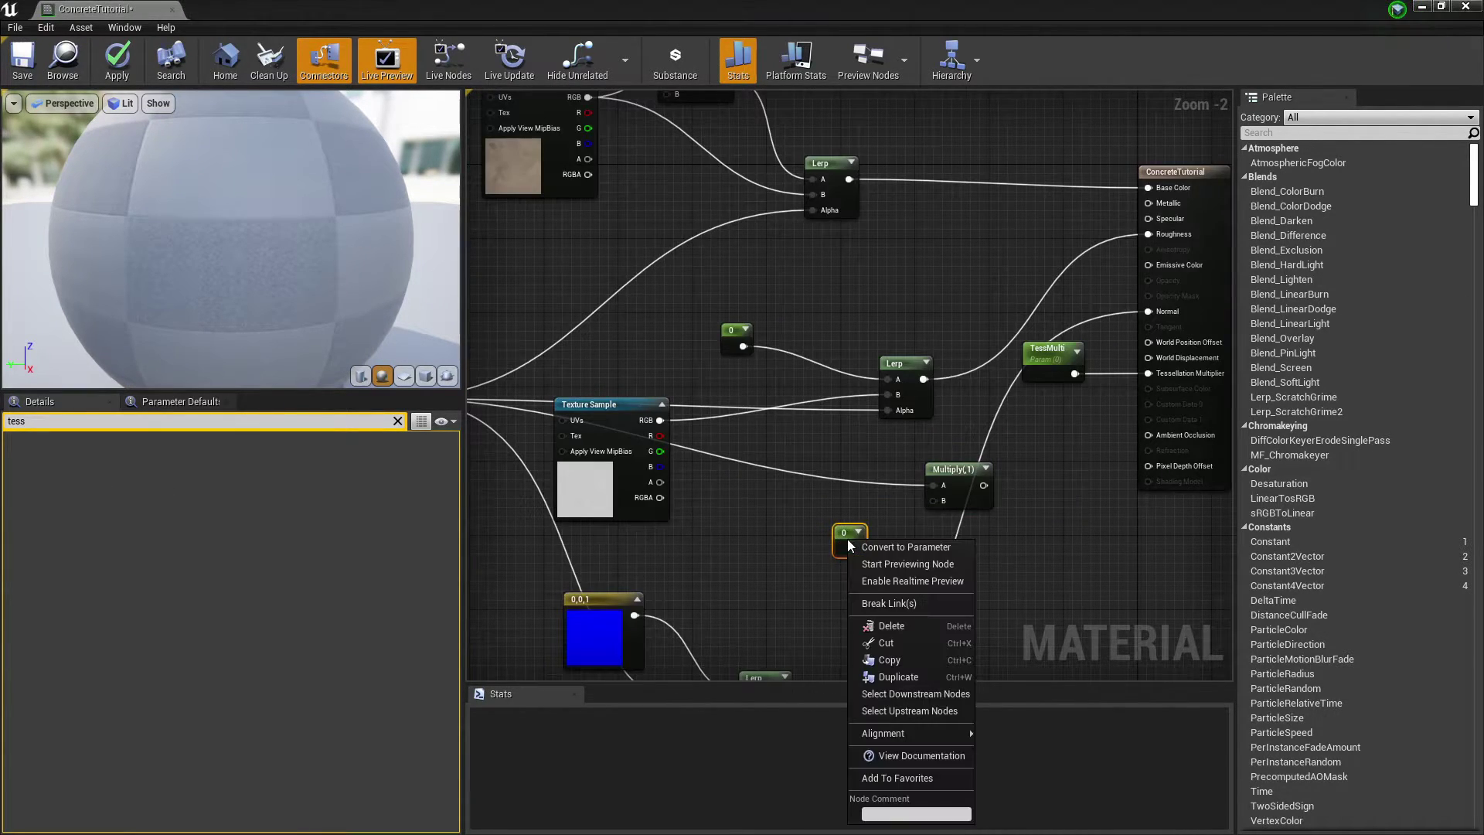
pyautogui.click(904, 549)
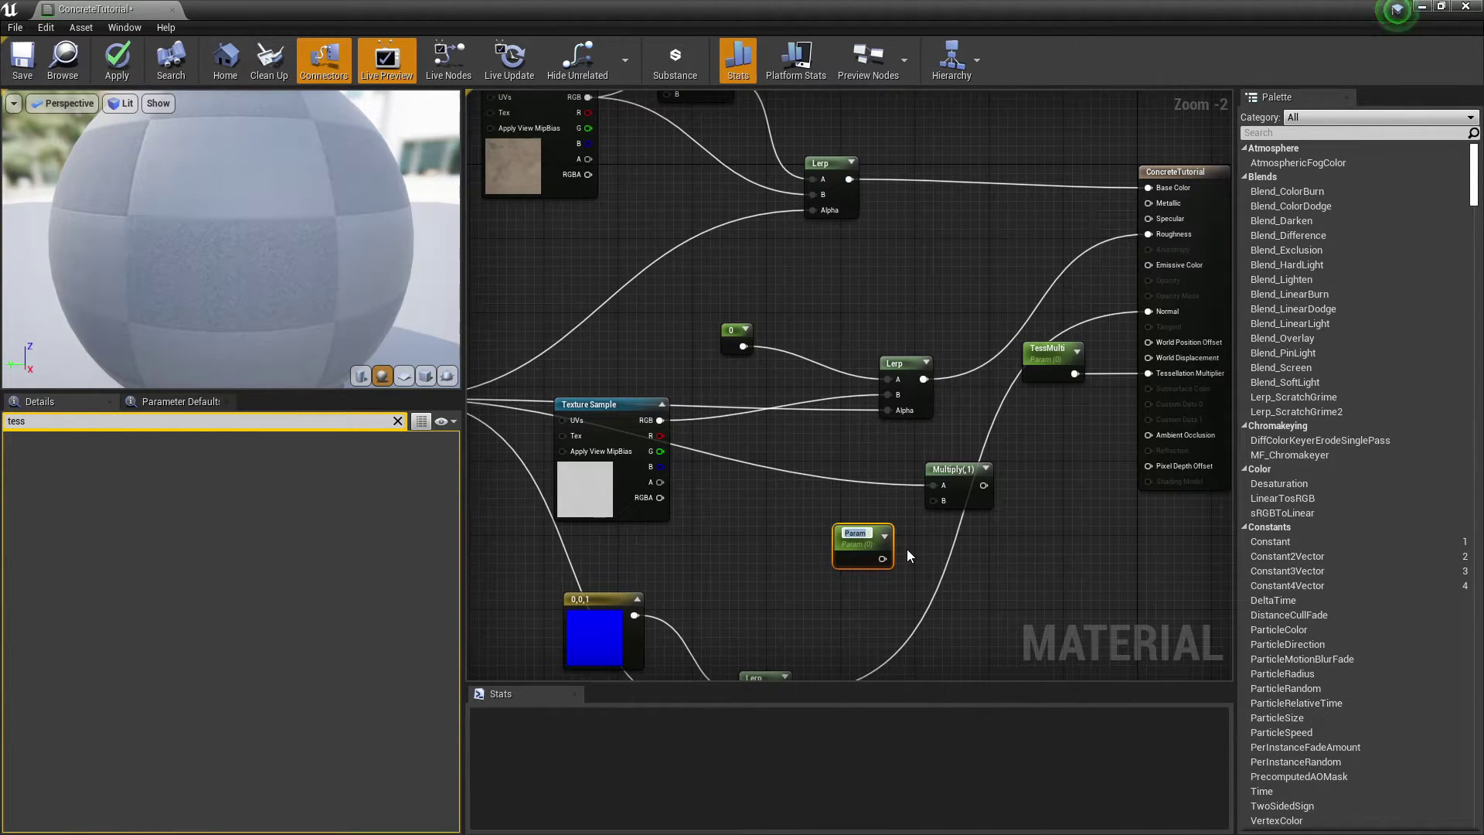
pyautogui.write('TesselationAmount')
pyautogui.press('Return')
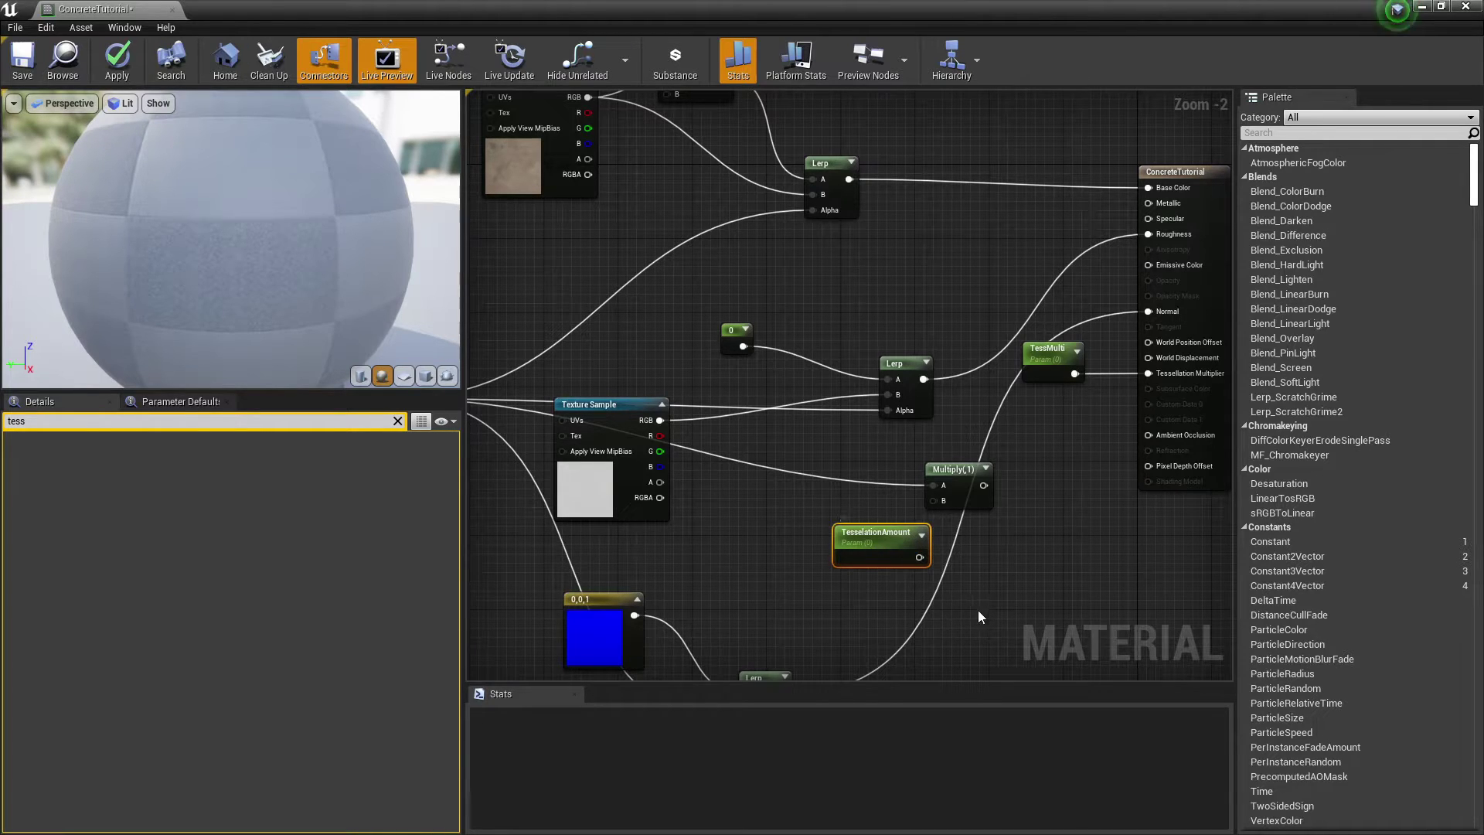
# Set TesselationAmount's default value to -8 and connect it to the Multiply's B input
pyautogui.moveTo(834, 524); pyautogui.dragTo(600, 521)
pyautogui.click(397, 423)
pyautogui.click(229, 516)
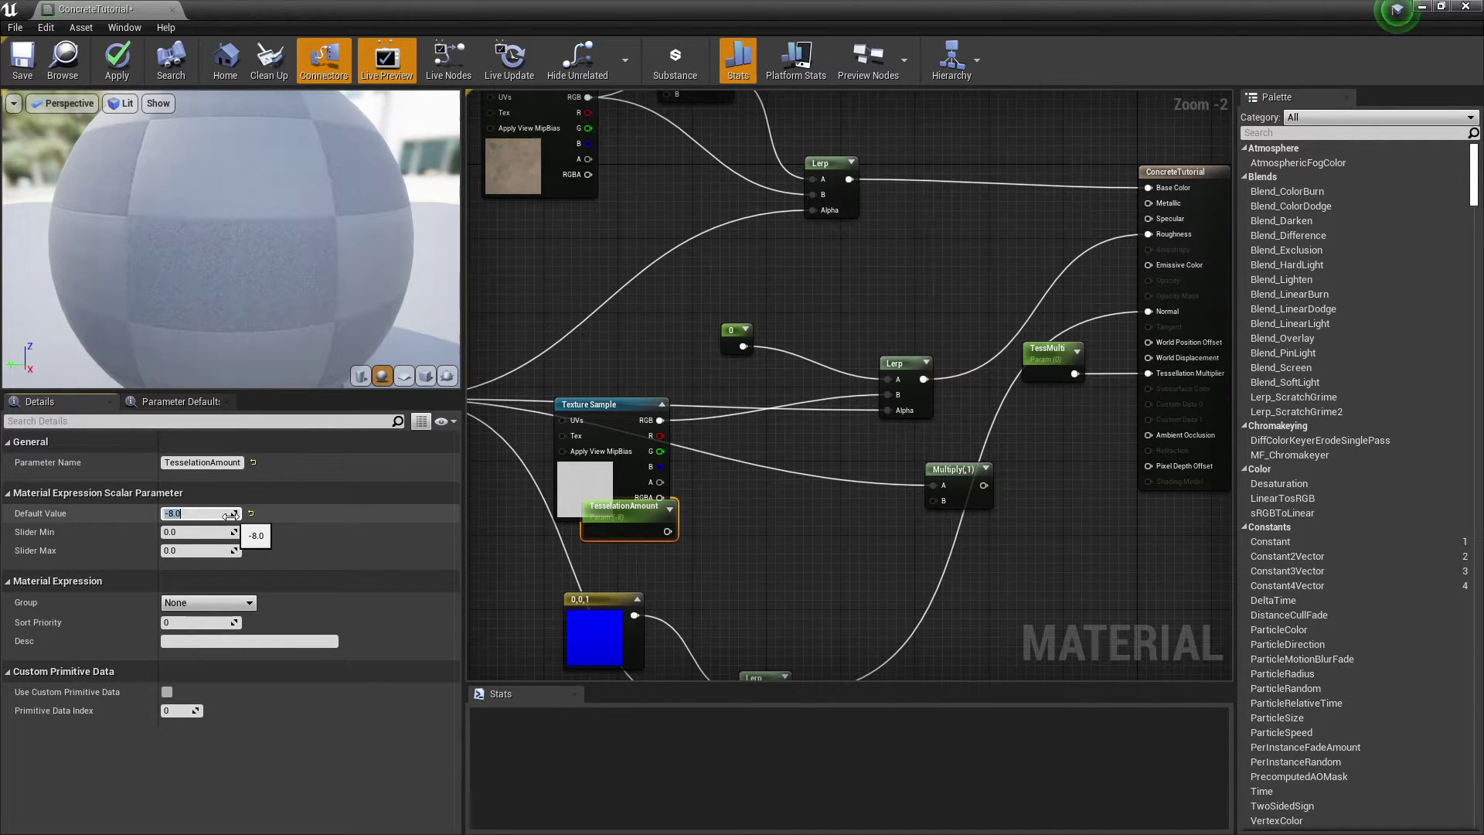
pyautogui.moveTo(650, 524); pyautogui.dragTo(942, 503)
# Add a second Multiply node with the first Multiply's output wired into its A input
pyautogui.moveTo(1014, 400); pyautogui.dragTo(942, 402, button='right')
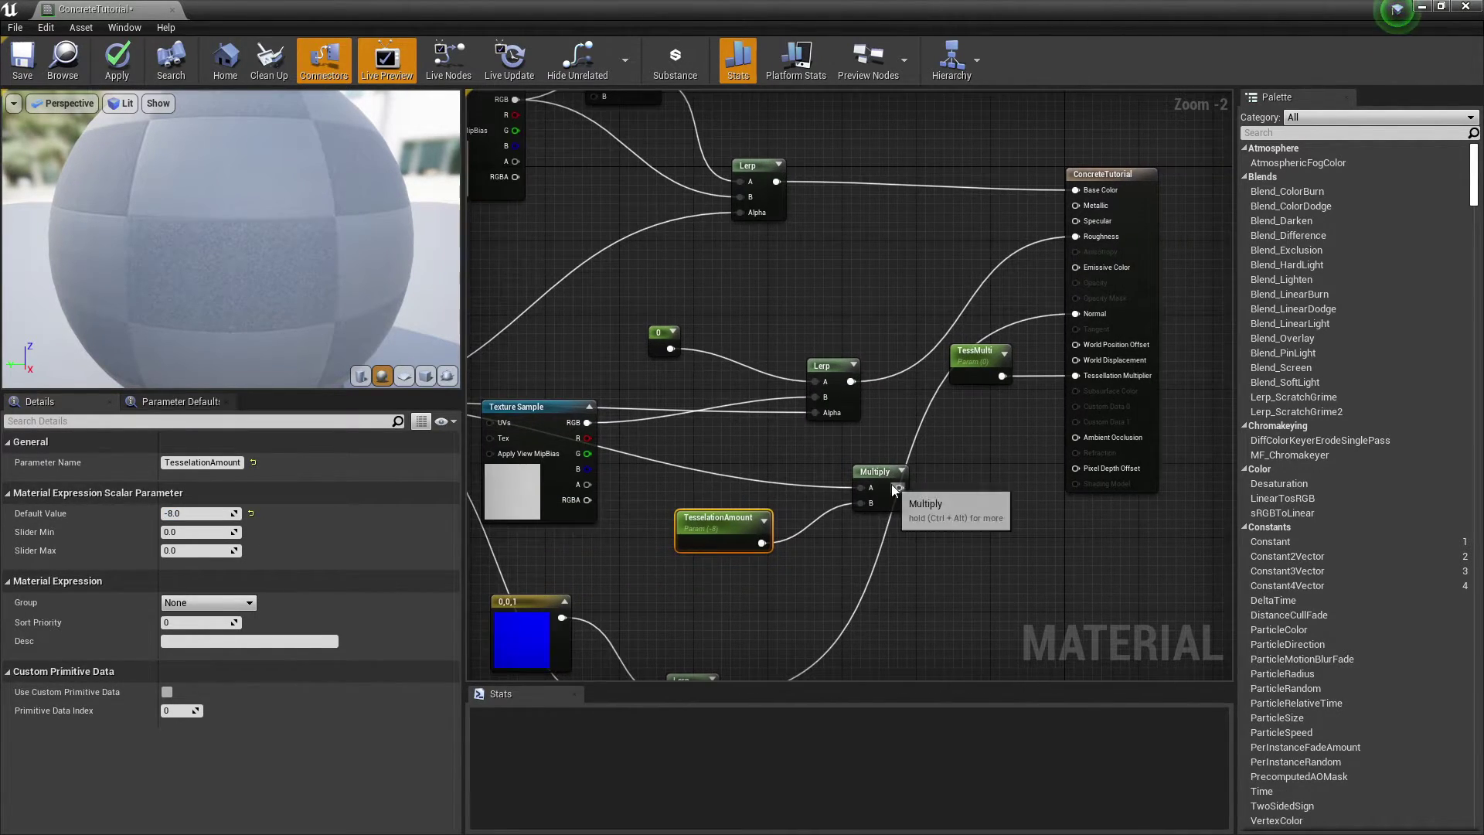
pyautogui.moveTo(898, 488); pyautogui.dragTo(973, 480)
pyautogui.write('mut')
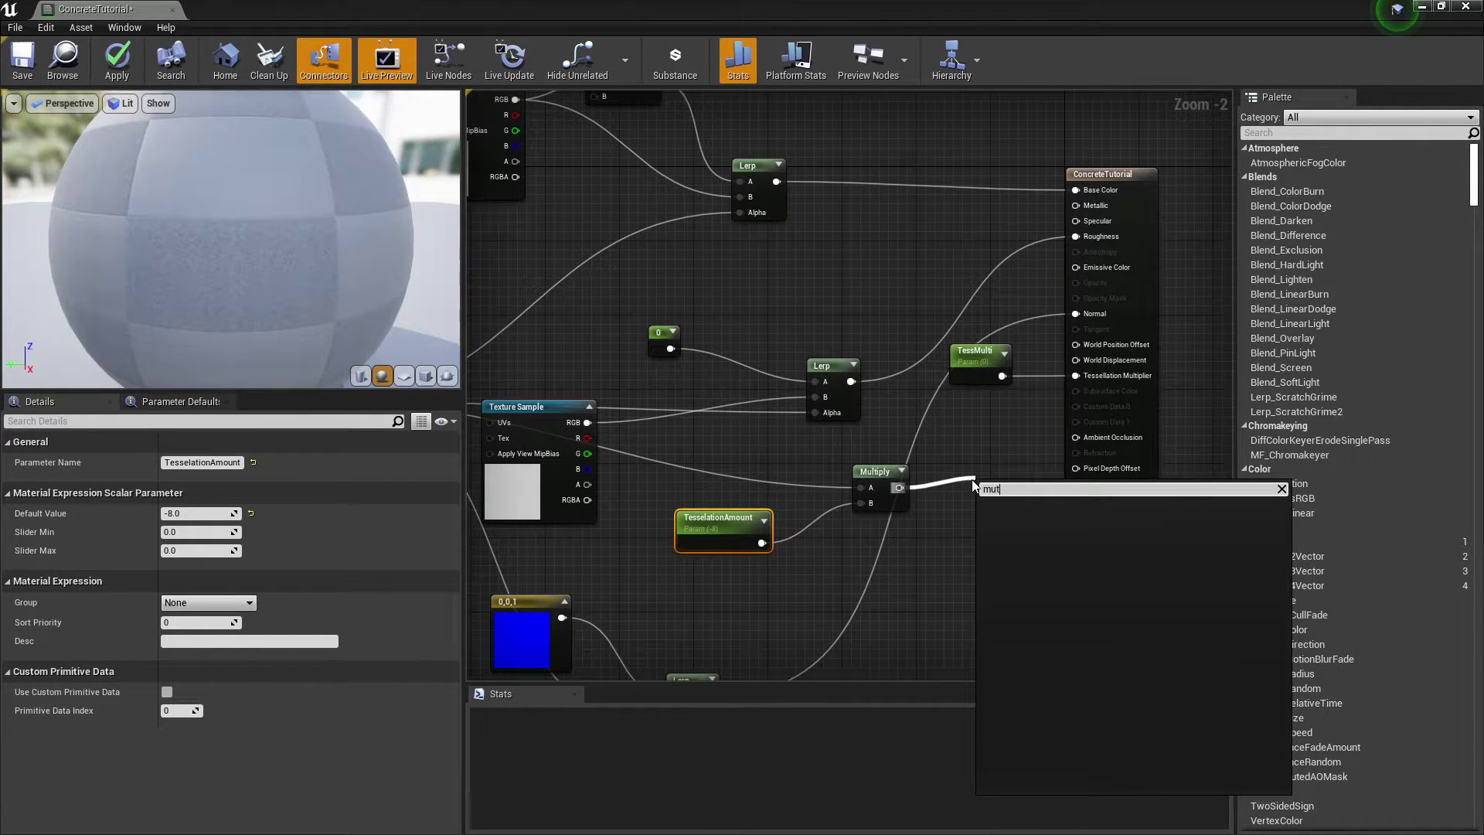
pyautogui.press('BackSpace')
pyautogui.write('l')
pyautogui.press('Return')
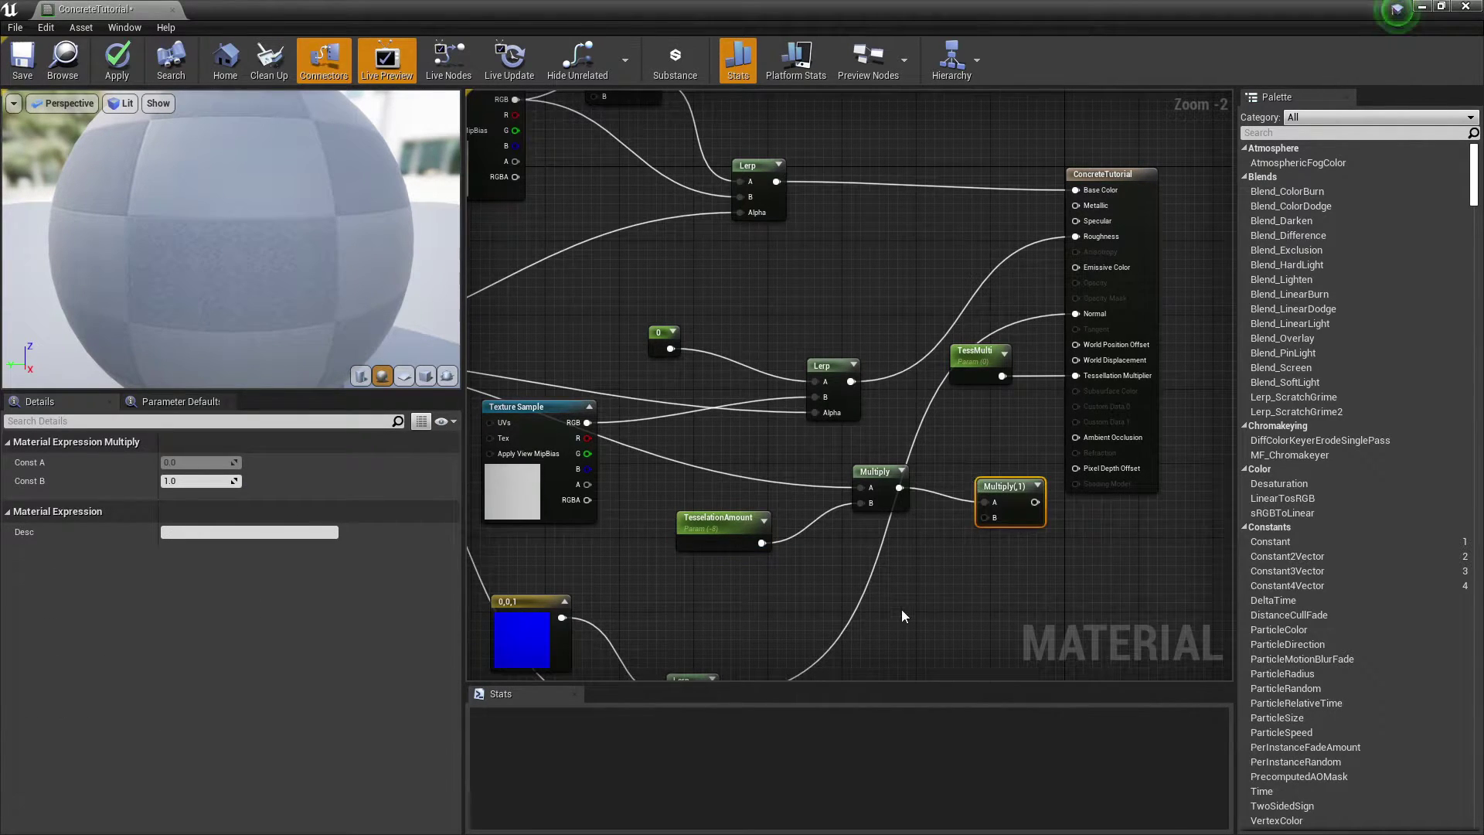
# Add a VertexNormalWS node and wire it through the second Multiply into the material's World Displacement input
pyautogui.rightClick(901, 609)
pyautogui.write('vertexnormalw')
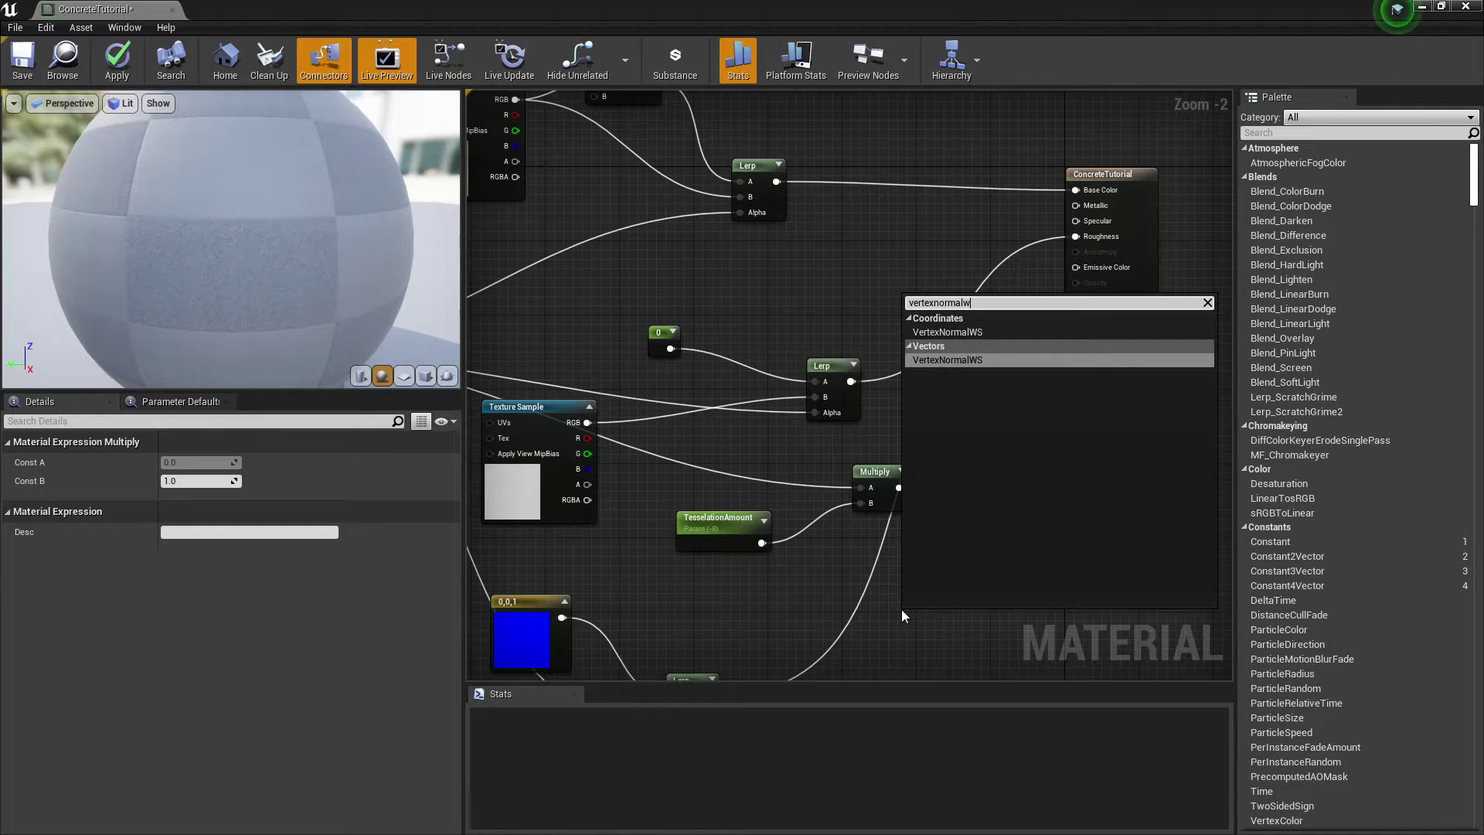
pyautogui.press('Return')
pyautogui.moveTo(927, 618); pyautogui.dragTo(1118, 361)
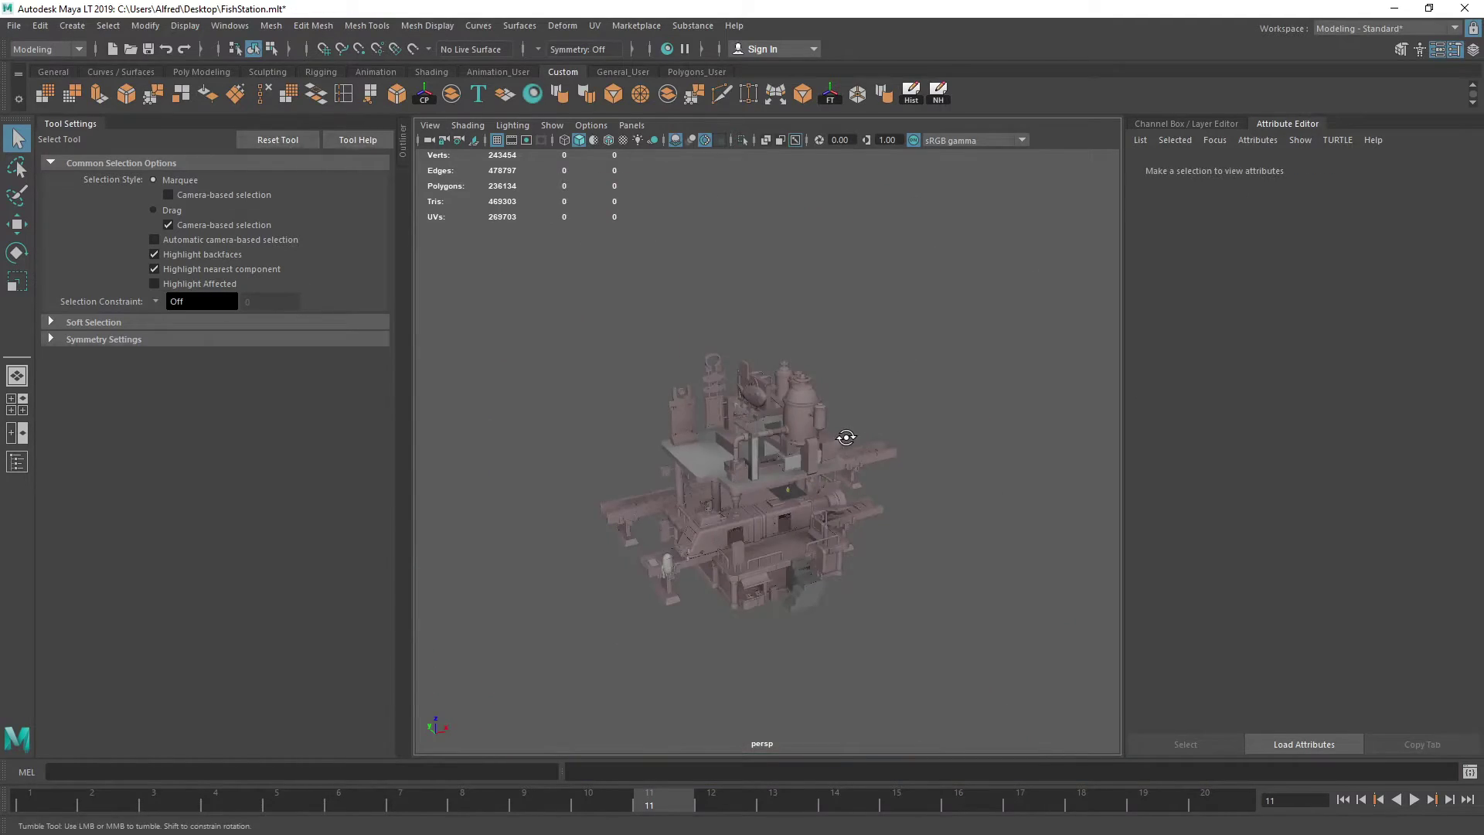
# In Maya LT, create a polygon plane with 1 by 1 divisions in the empty space beside the station model
pyautogui.keyDown('alt'); pyautogui.moveTo(848, 466); pyautogui.dragTo(794, 372, button='middle'); pyautogui.keyUp('alt')
pyautogui.scroll(8, 793, 373)
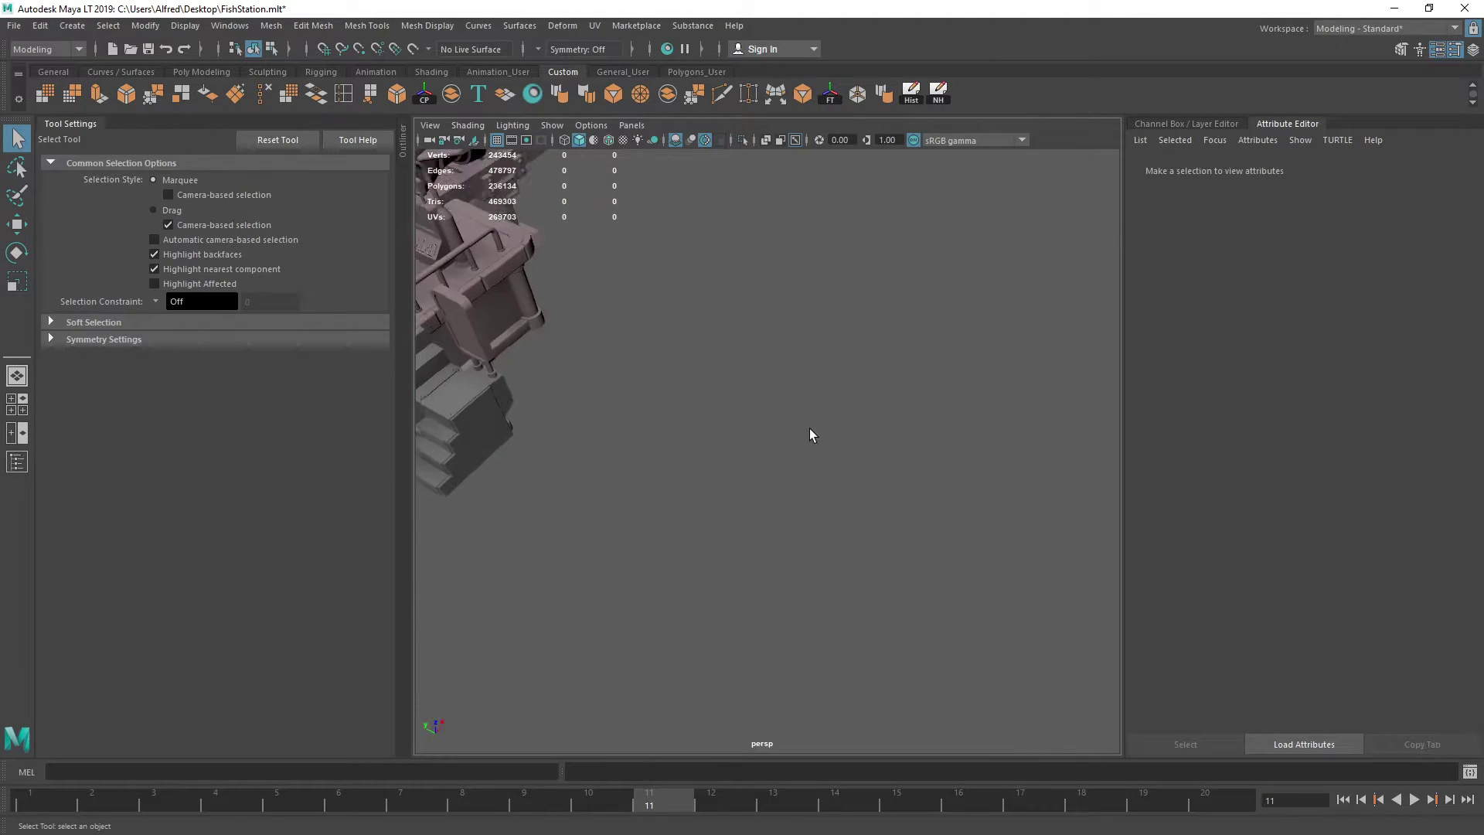
pyautogui.click(202, 72)
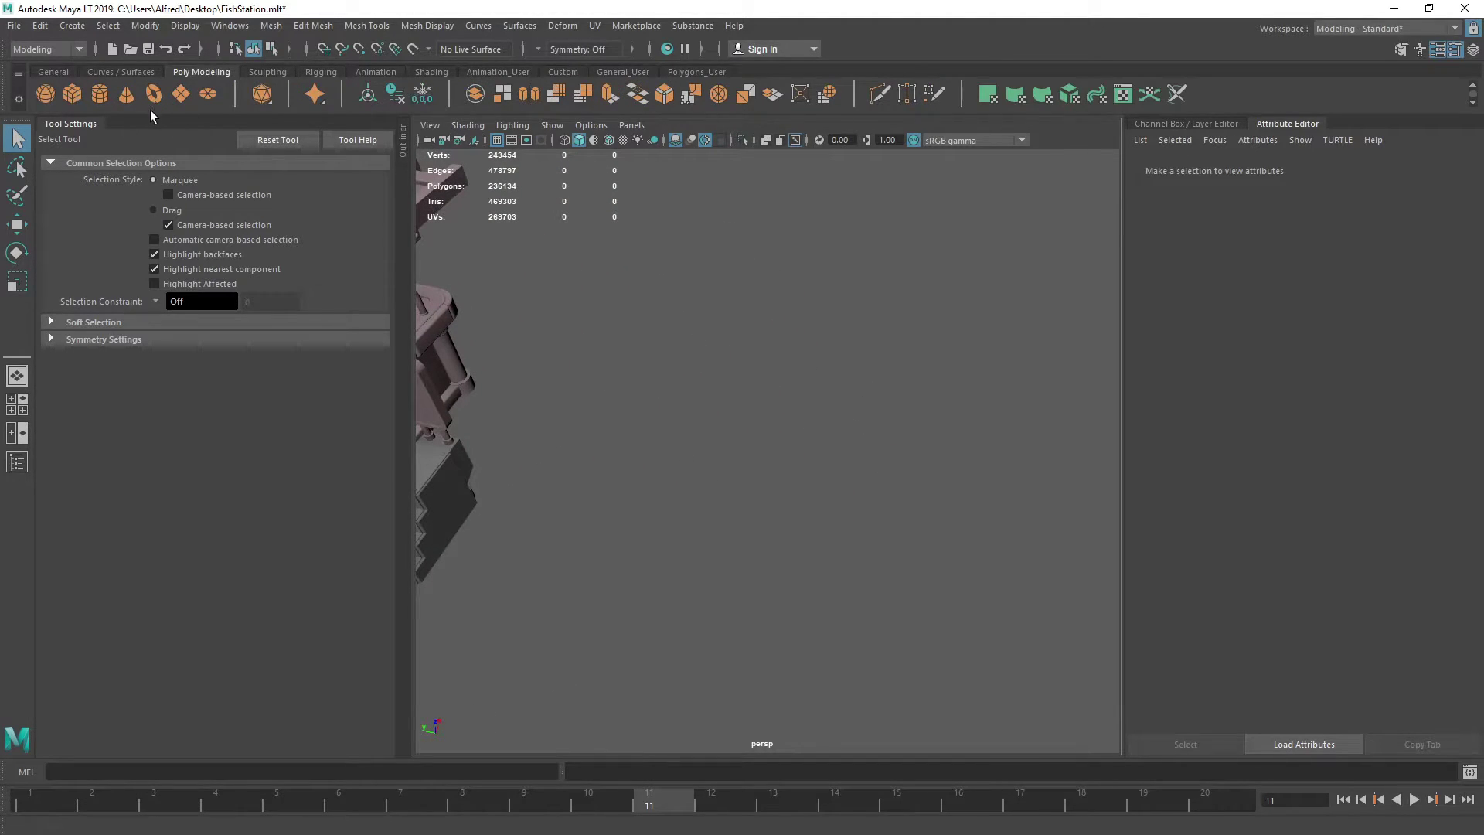
pyautogui.click(172, 96)
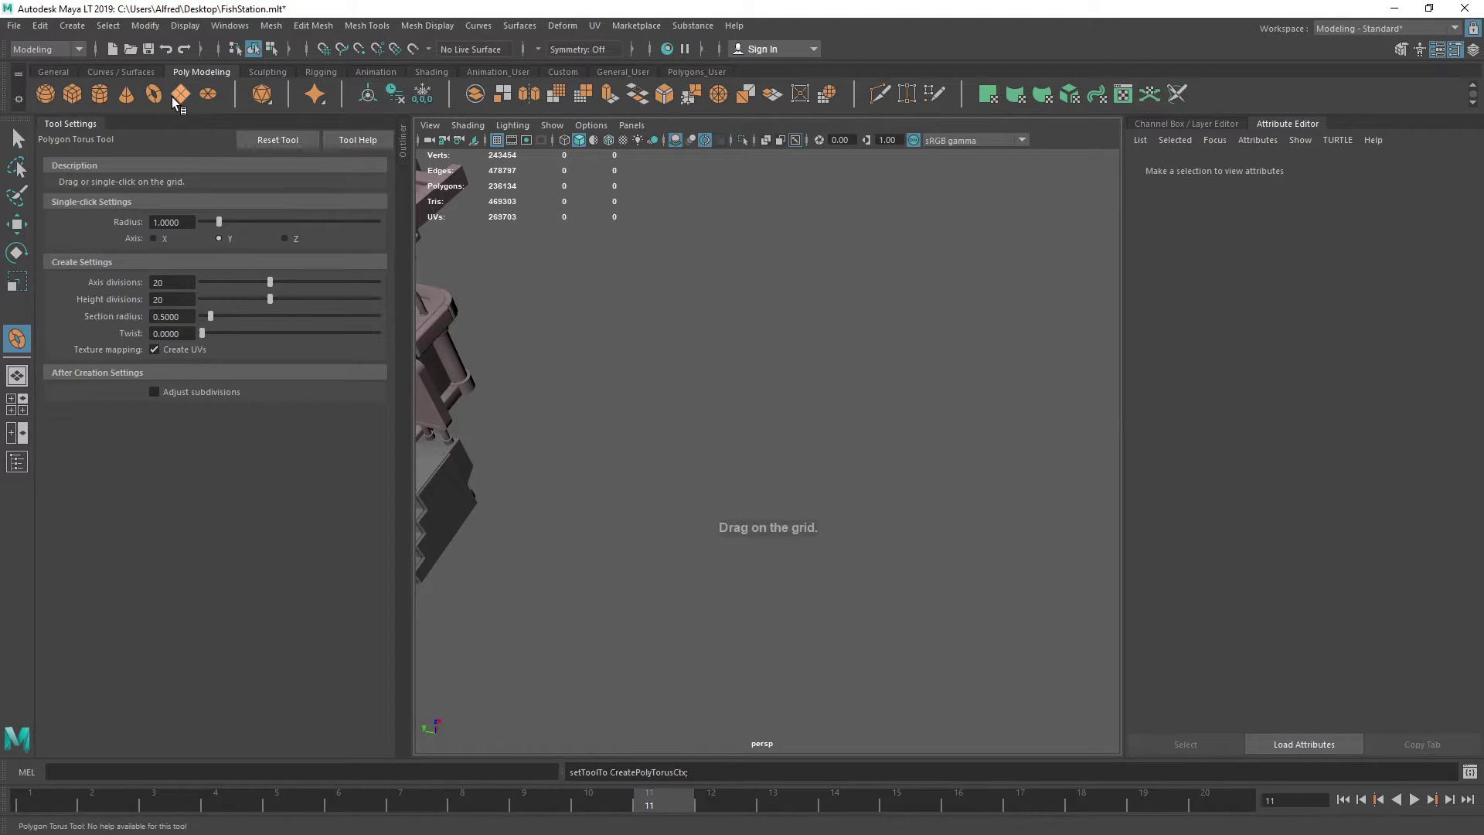
pyautogui.moveTo(837, 489); pyautogui.dragTo(1029, 487)
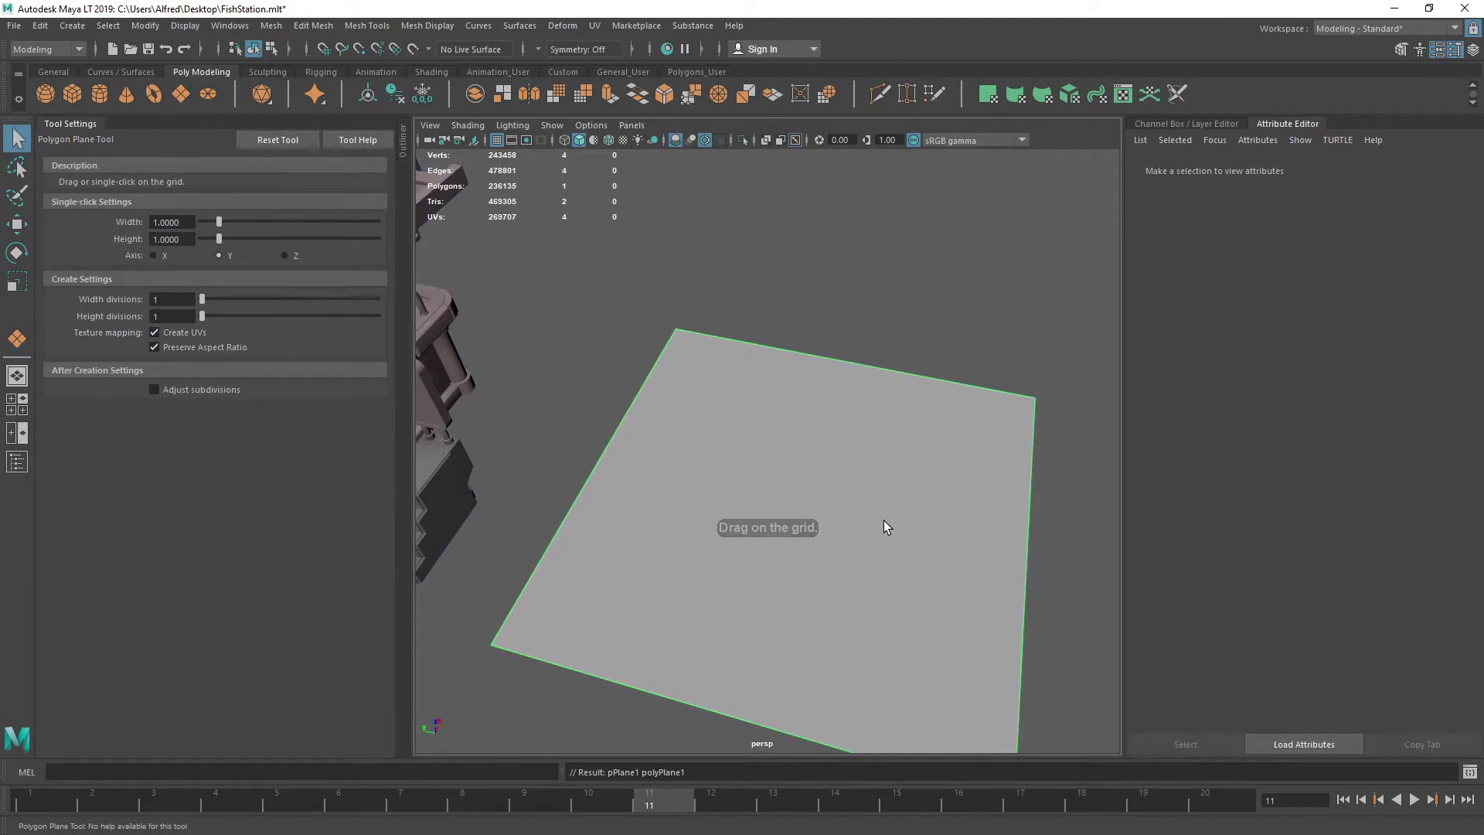
pyautogui.keyDown('alt'); pyautogui.moveTo(884, 523); pyautogui.dragTo(917, 477); pyautogui.keyUp('alt')
pyautogui.keyDown('alt'); pyautogui.moveTo(918, 477); pyautogui.dragTo(912, 351, button='middle'); pyautogui.keyUp('alt')
pyautogui.keyDown('alt'); pyautogui.moveTo(1043, 318); pyautogui.dragTo(772, 363, button='middle'); pyautogui.keyUp('alt')
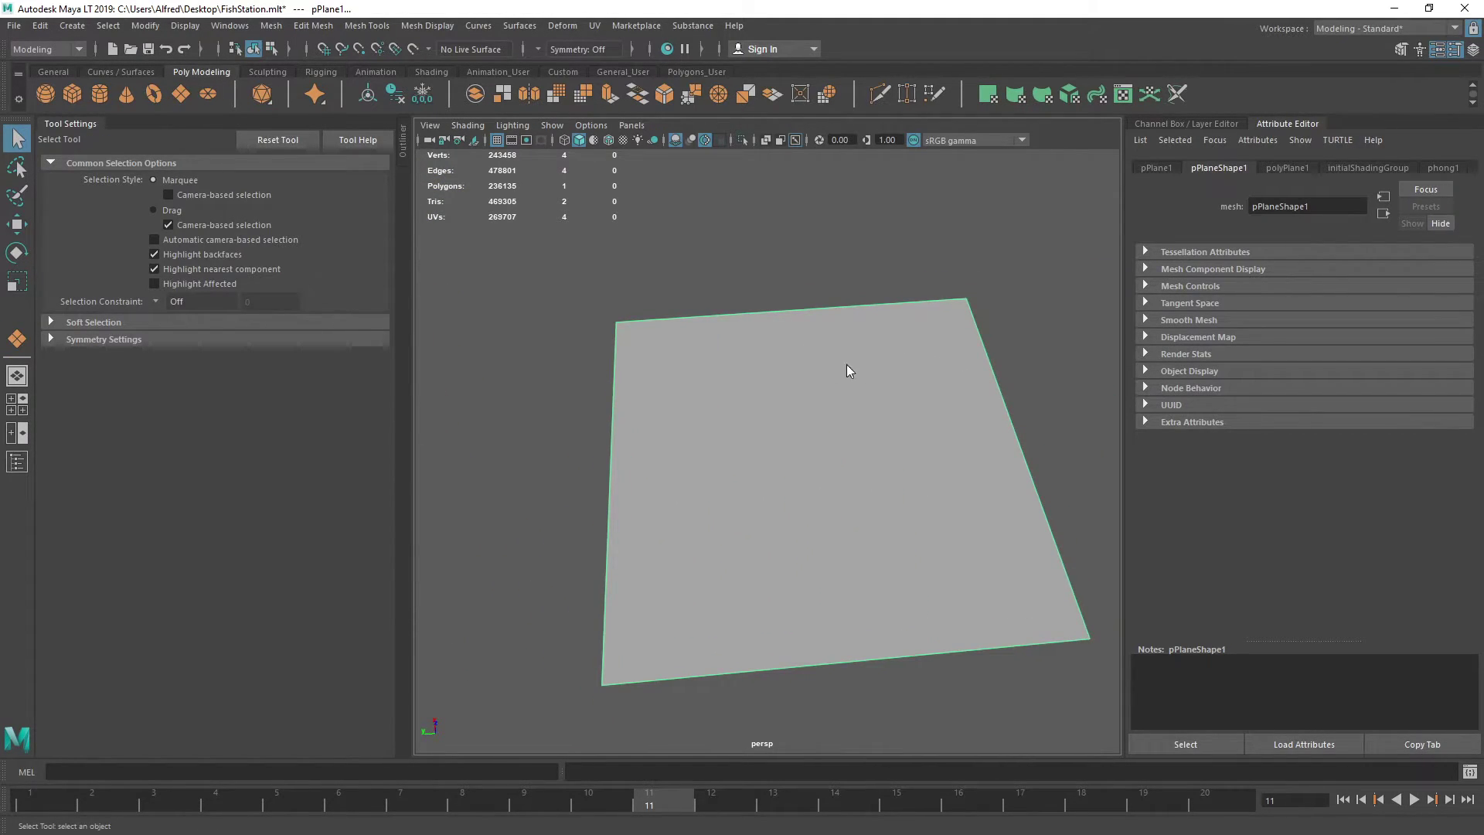
# Try to subdivide the plane by smoothing it with more divisions
pyautogui.moveTo(846, 364); pyautogui.dragTo(776, 360, button='right')
pyautogui.click(618, 317)
pyautogui.moveTo(827, 303); pyautogui.dragTo(975, 255, button='right')
pyautogui.click(288, 26)
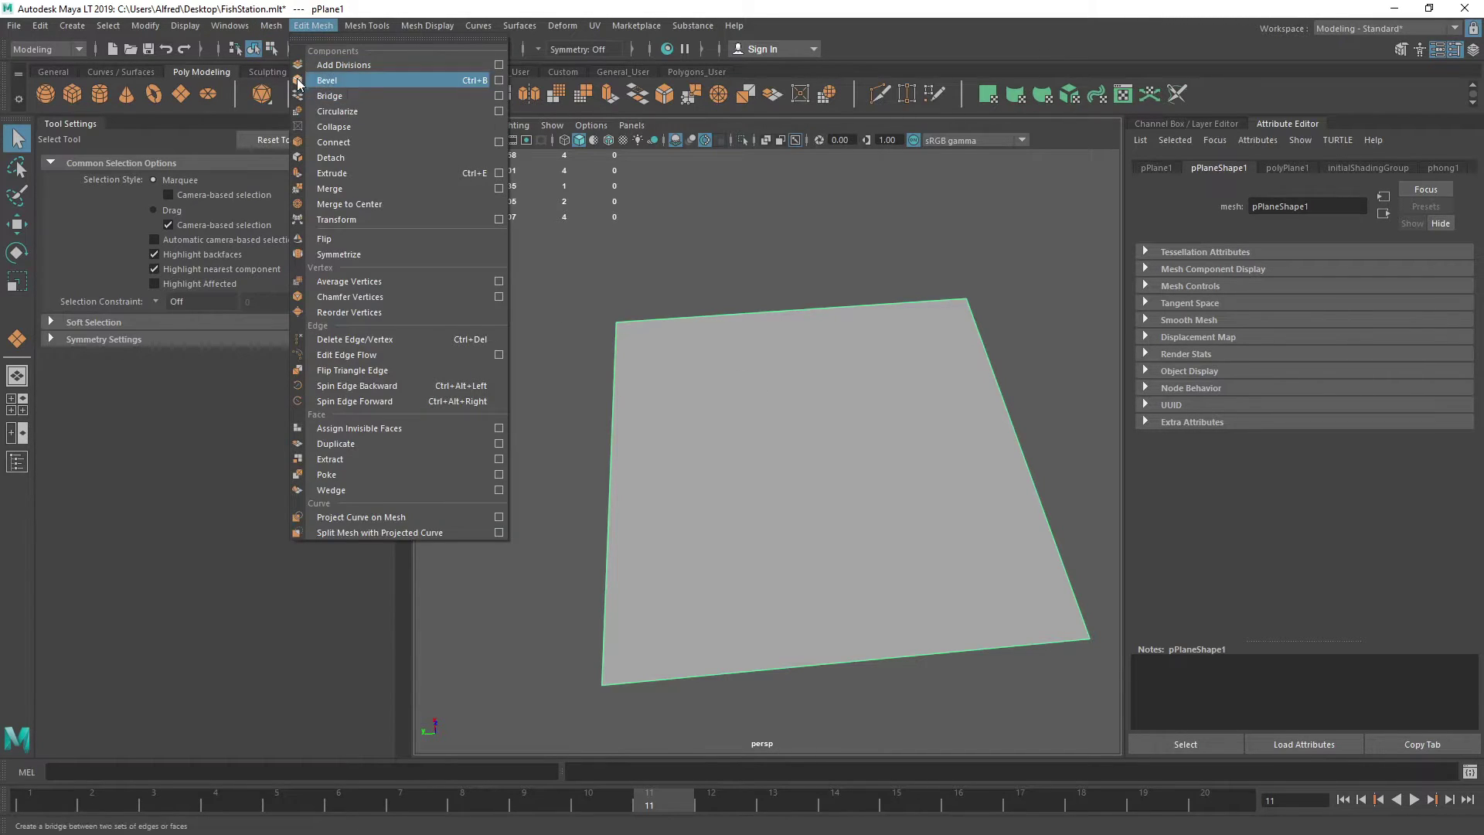
pyautogui.click(321, 166)
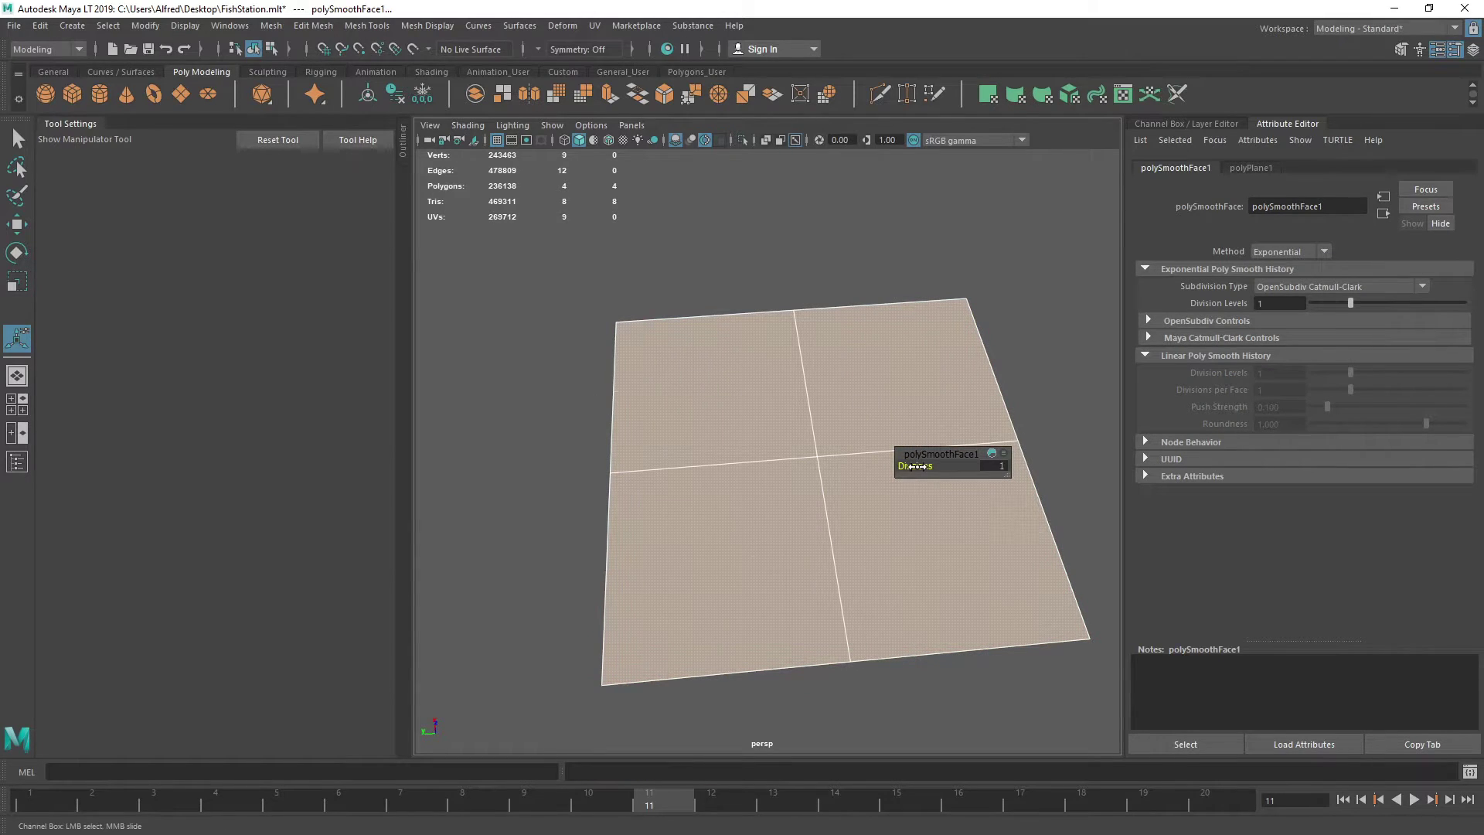
pyautogui.moveTo(916, 466); pyautogui.dragTo(954, 469)
pyautogui.click(813, 411)
pyautogui.press('q')
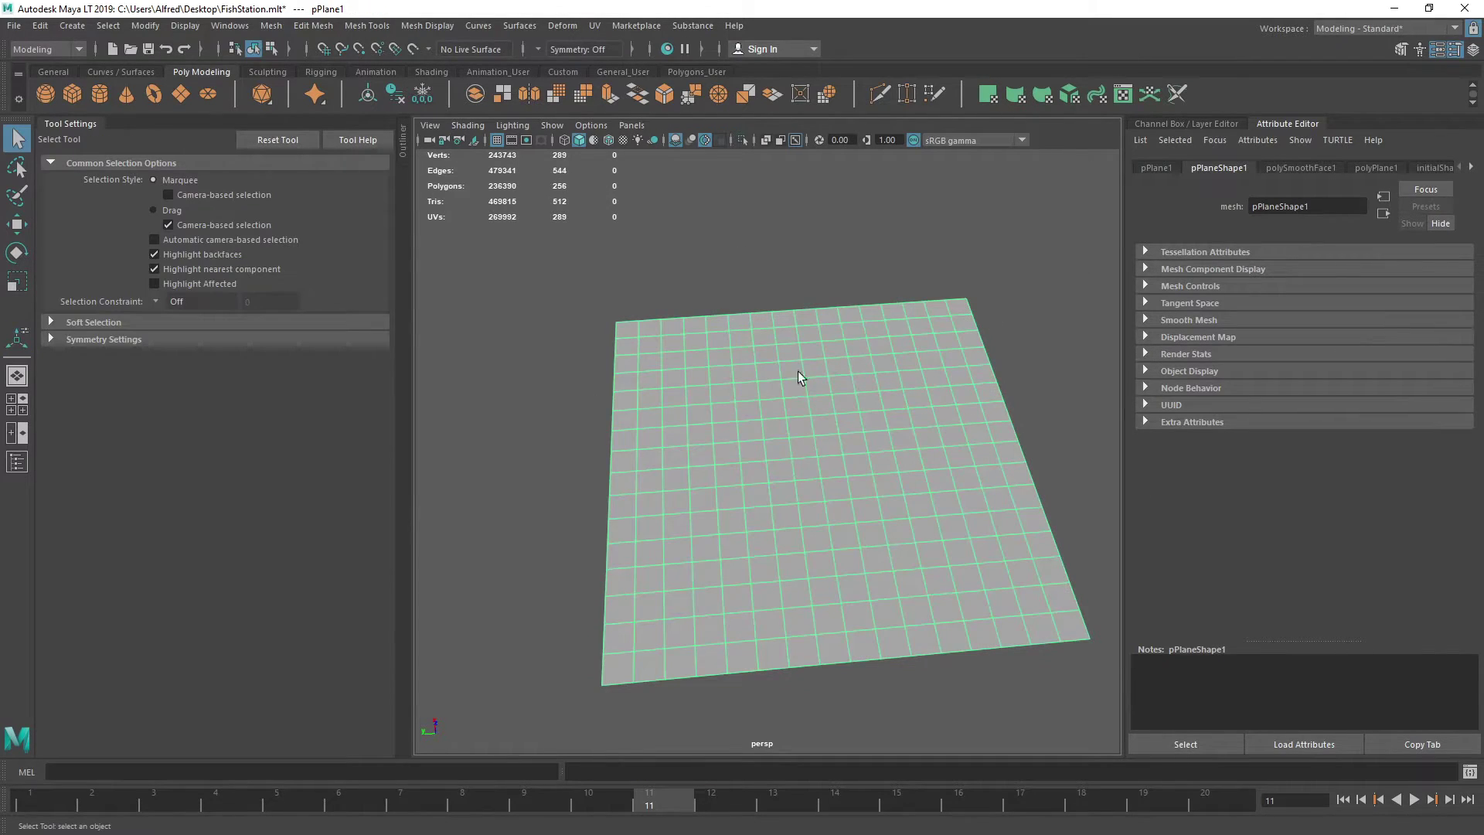
pyautogui.click(826, 378)
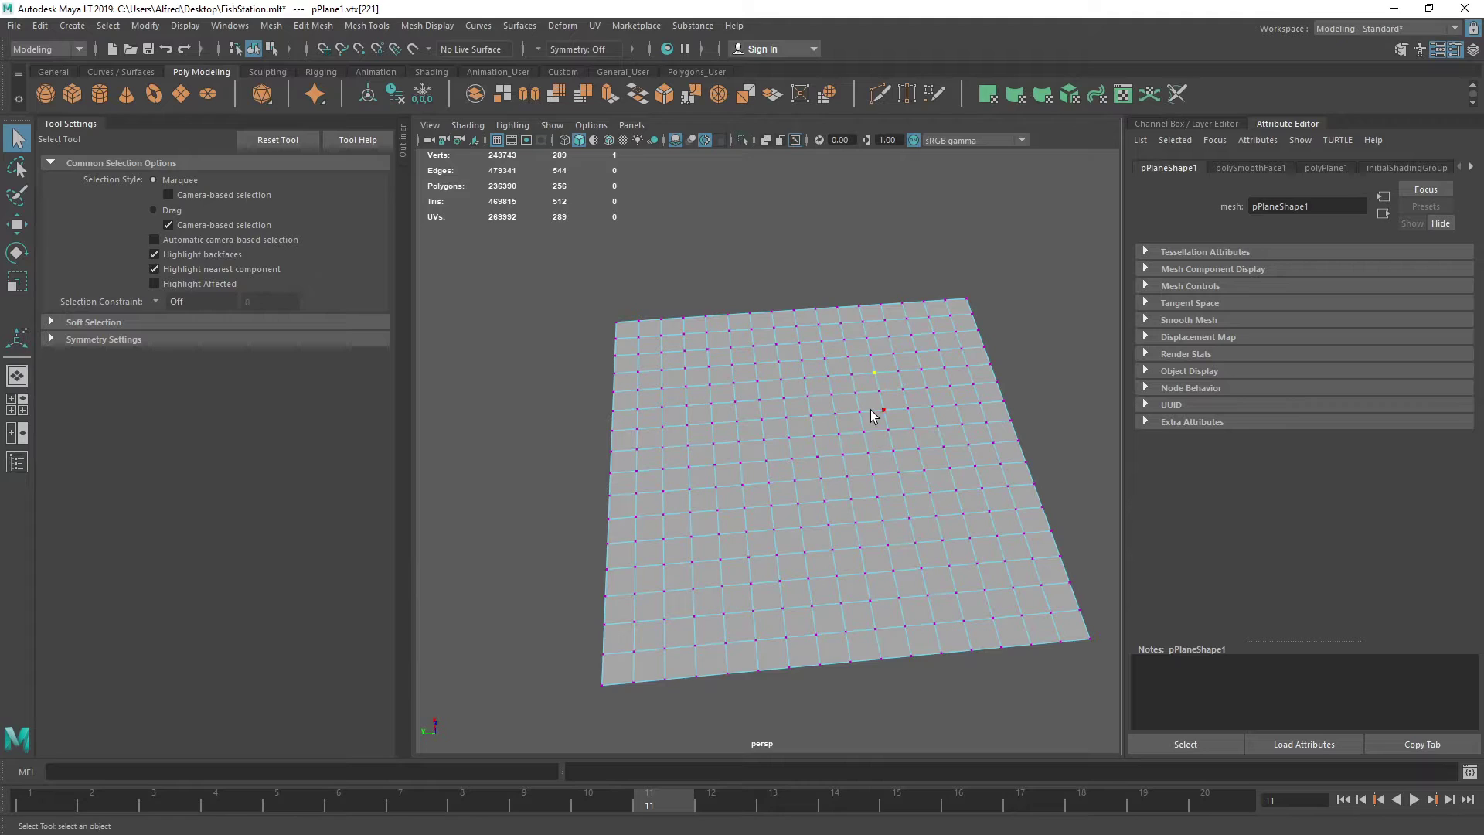
# Undo the smoothing so the plane is a single face again
pyautogui.hotkey('ctrl', 'z')
pyautogui.hotkey('ctrl', 'z')
pyautogui.hotkey('ctrl', 'z')
pyautogui.hotkey('ctrl', 'z')
pyautogui.hotkey('ctrl', 'z')
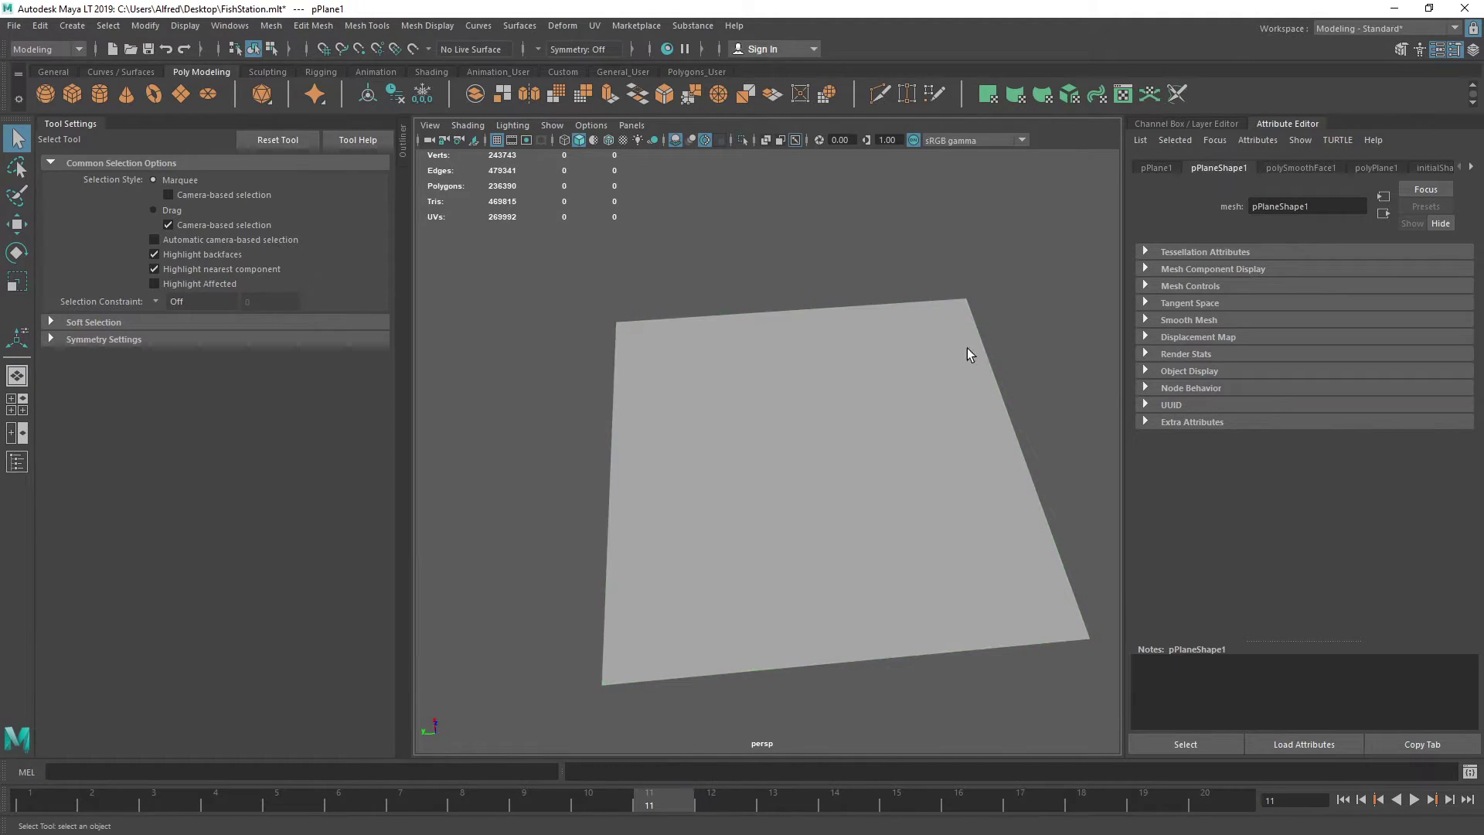
pyautogui.hotkey('ctrl', 'z')
pyautogui.hotkey('ctrl', 'z')
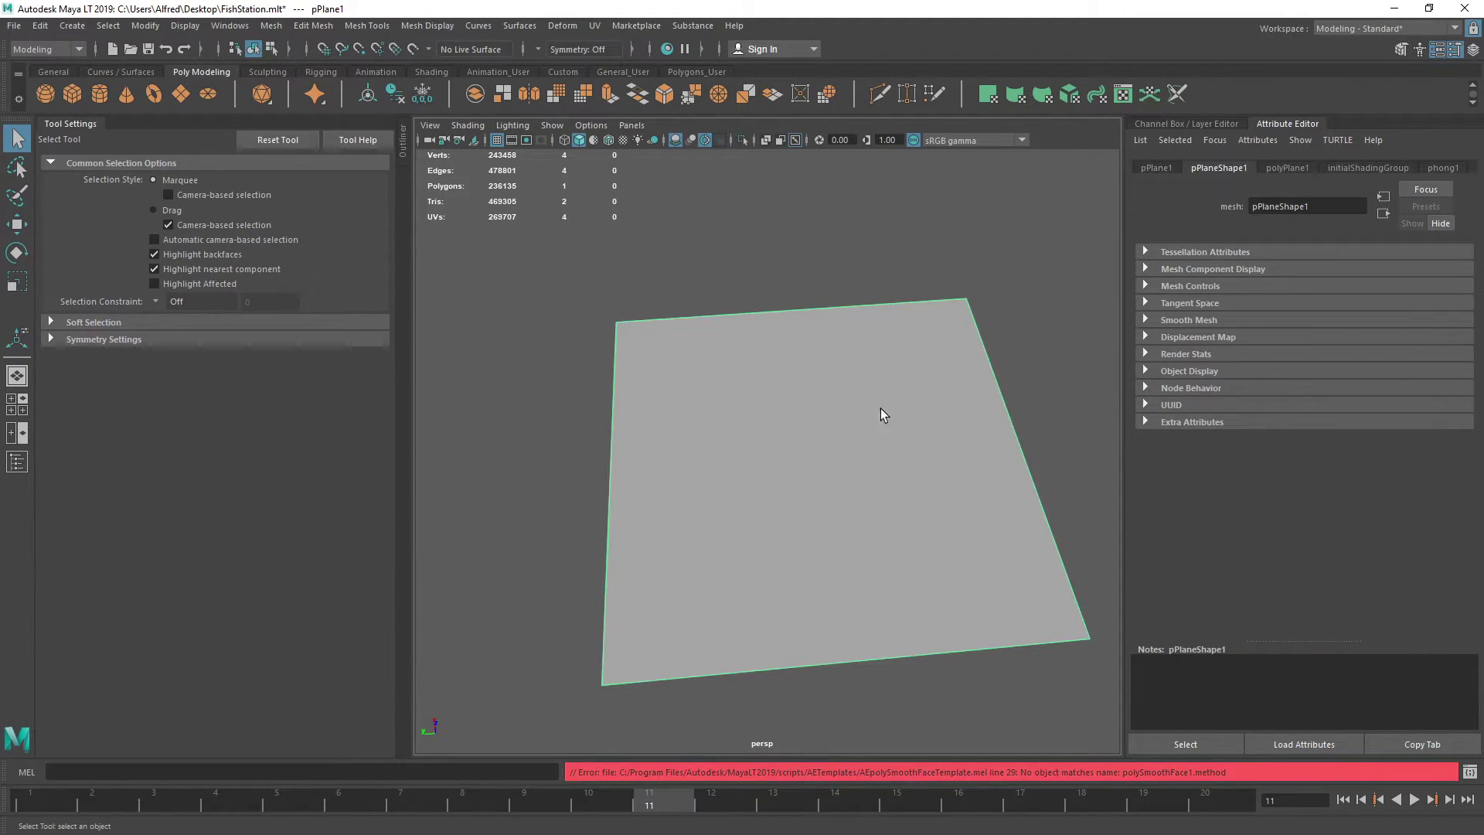
# Insert 20 evenly spaced edge loops across the plane in each direction, and return to object selection
pyautogui.click(576, 72)
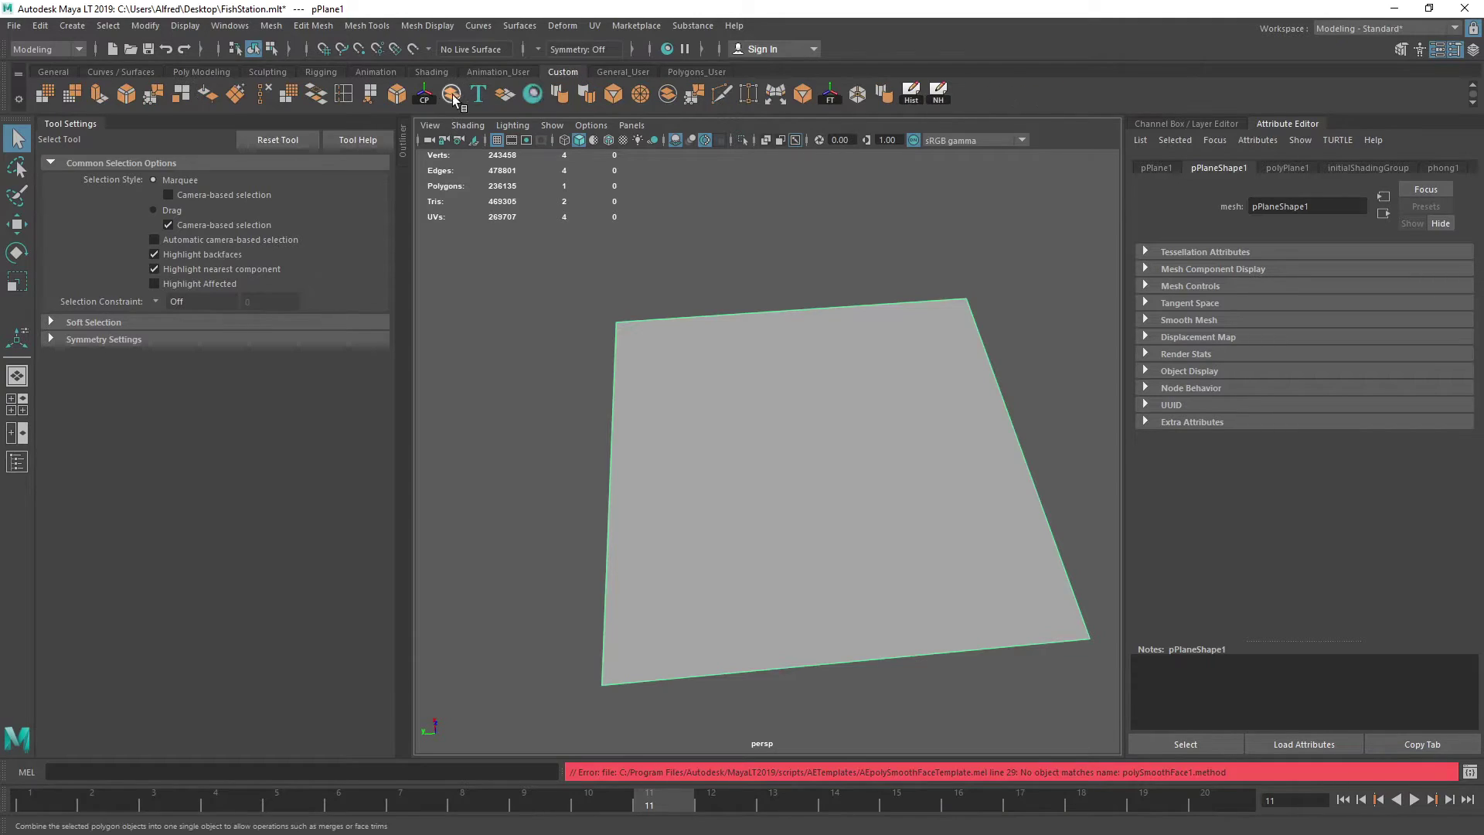
pyautogui.click(341, 95)
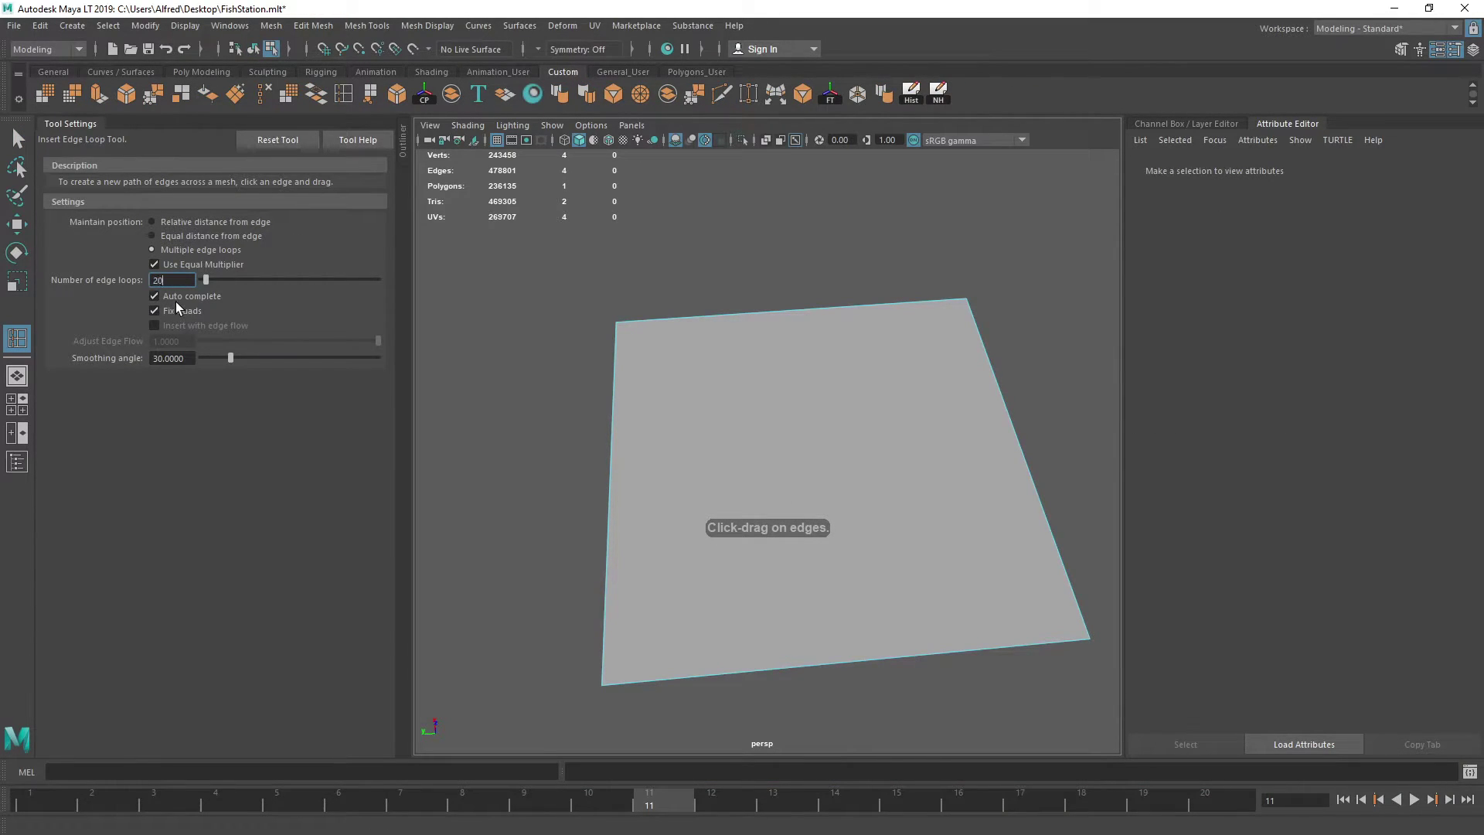
pyautogui.click(758, 313)
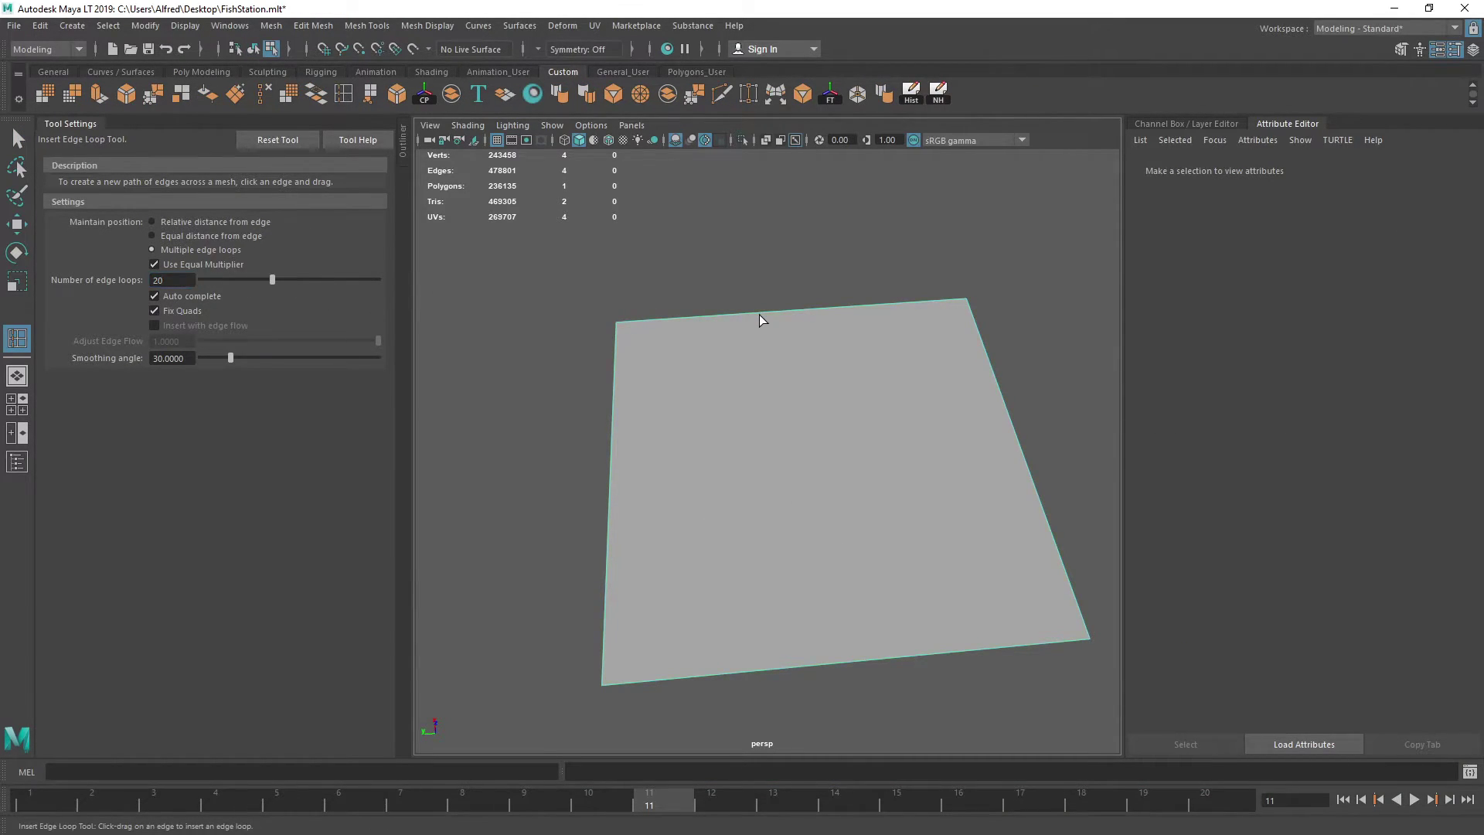
pyautogui.click(722, 313)
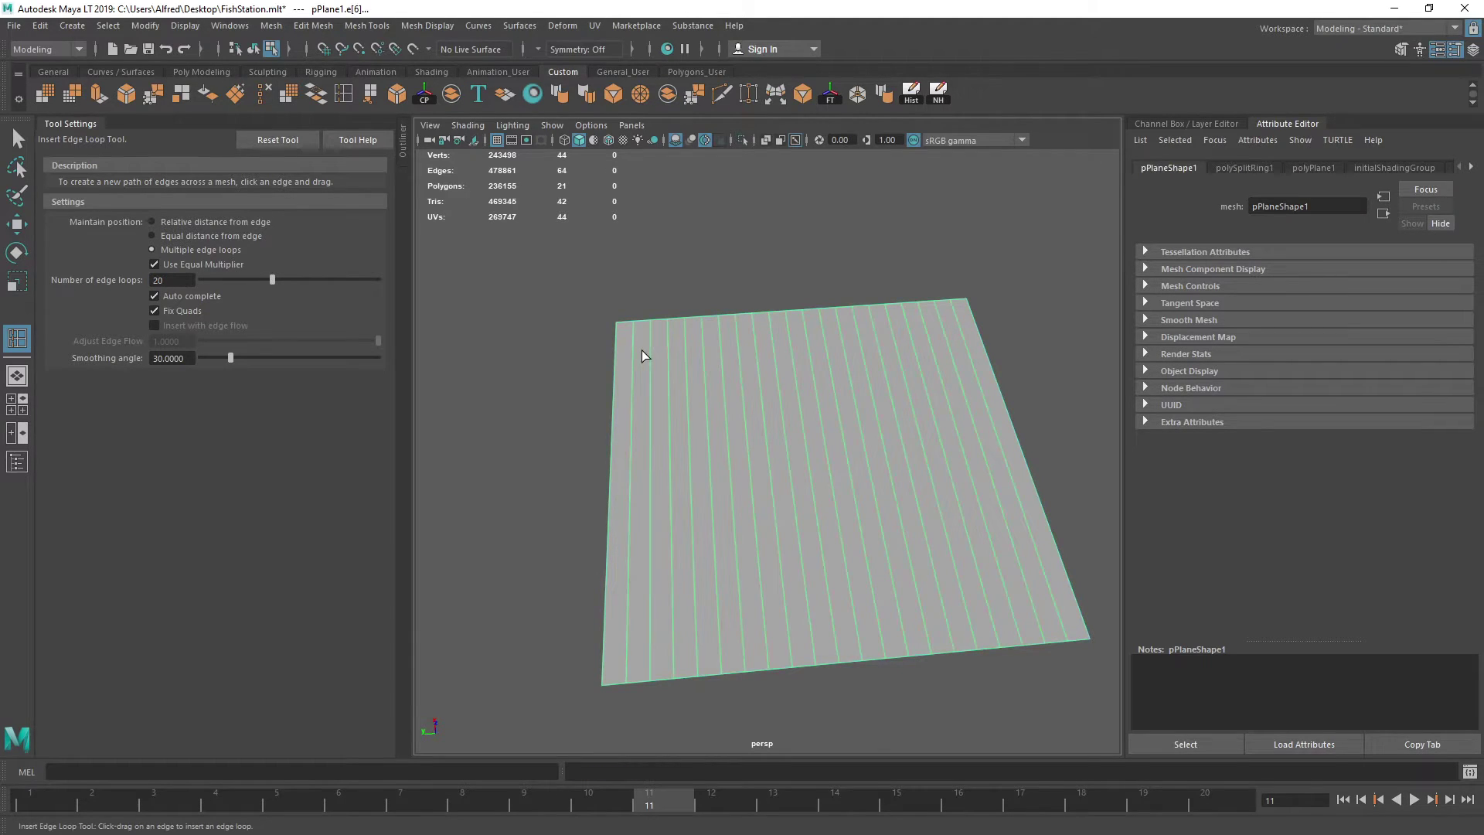
pyautogui.click(643, 350)
pyautogui.press('q')
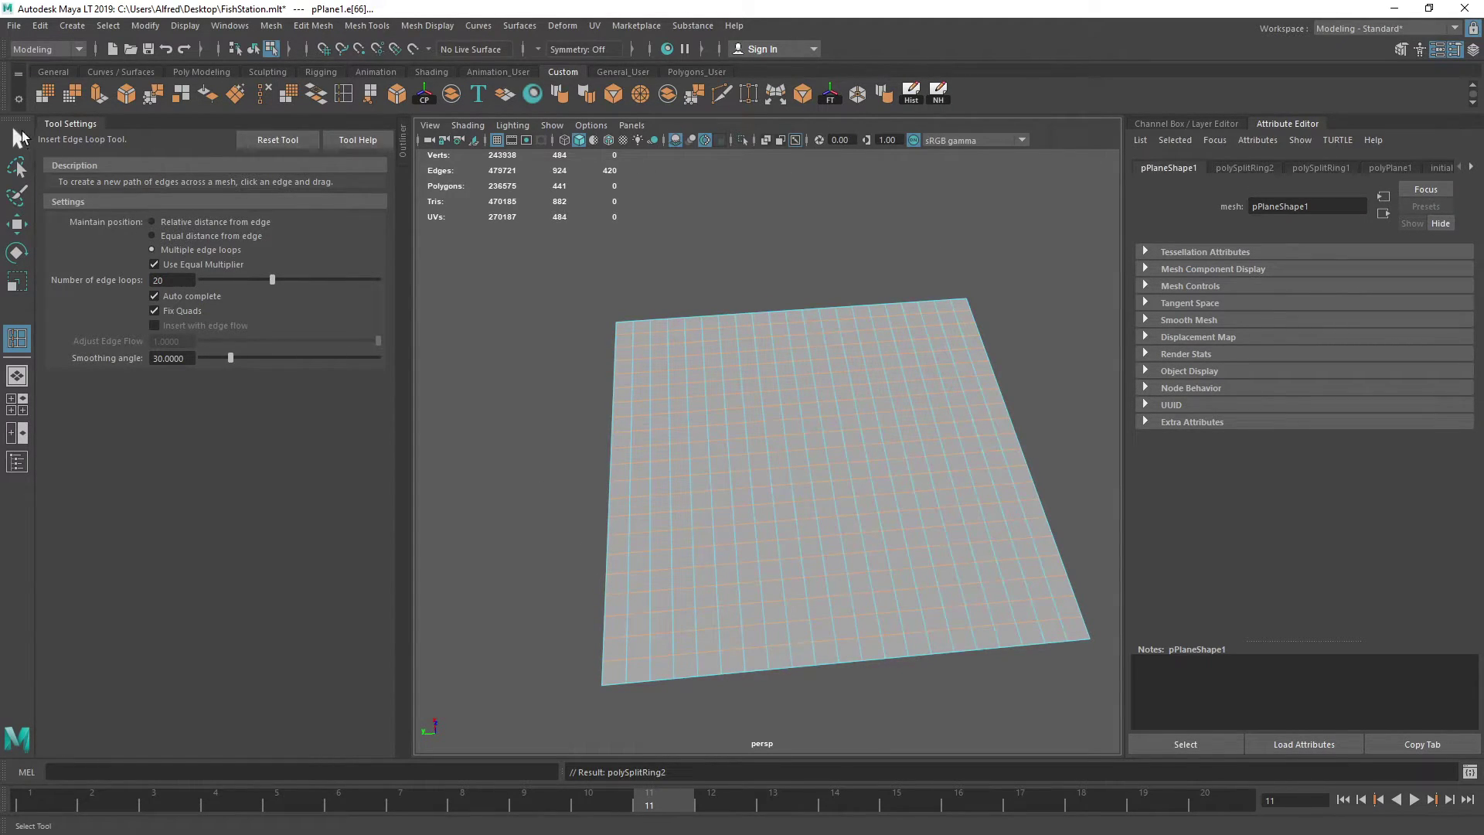
pyautogui.moveTo(789, 364); pyautogui.dragTo(1004, 238, button='right')
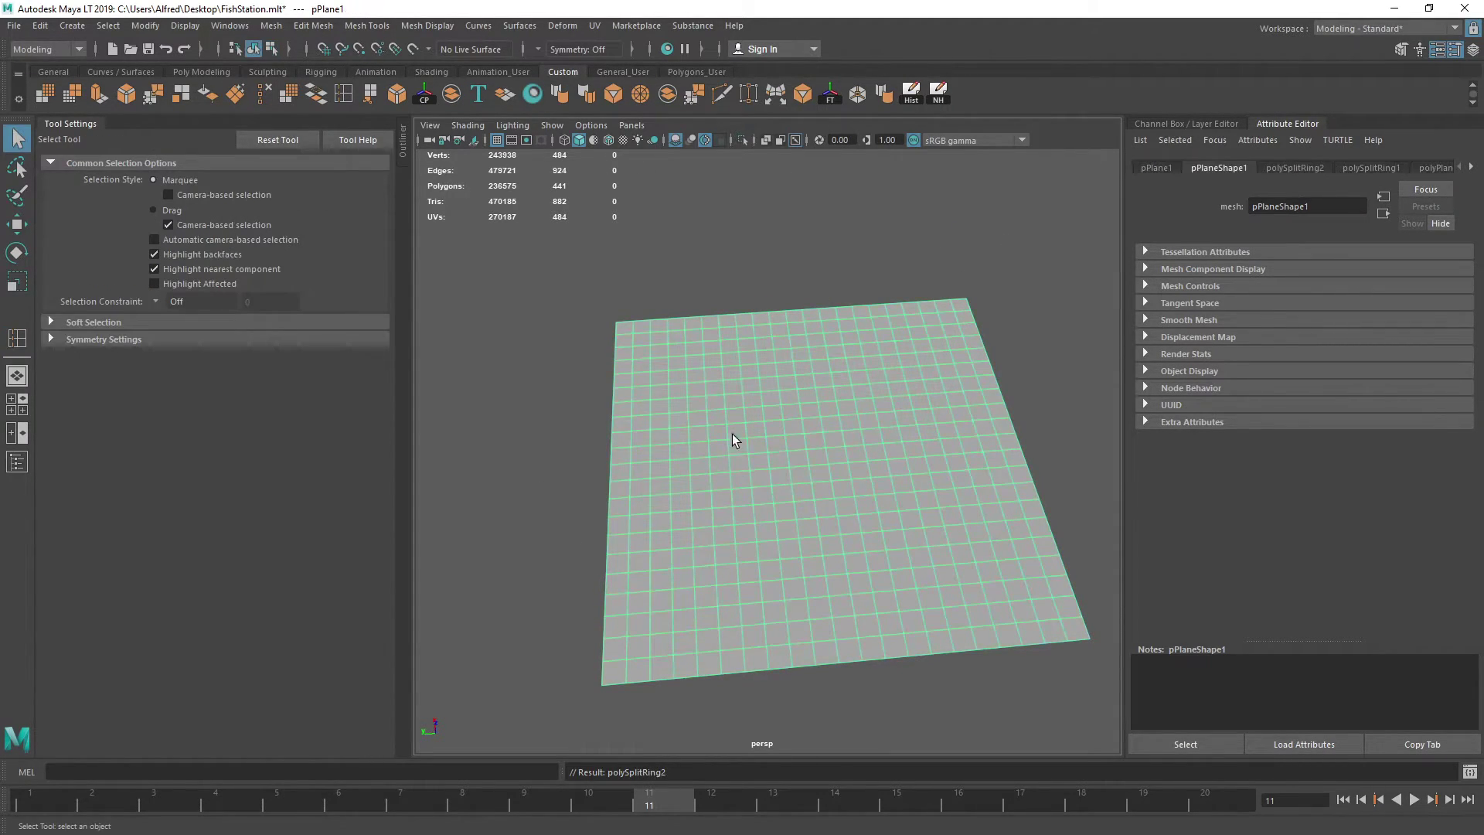
# Switch to the Unreal level editor and apply the ConcreteTutorial material to the SM_HighPolyPlane
pyautogui.click(1391, 11)
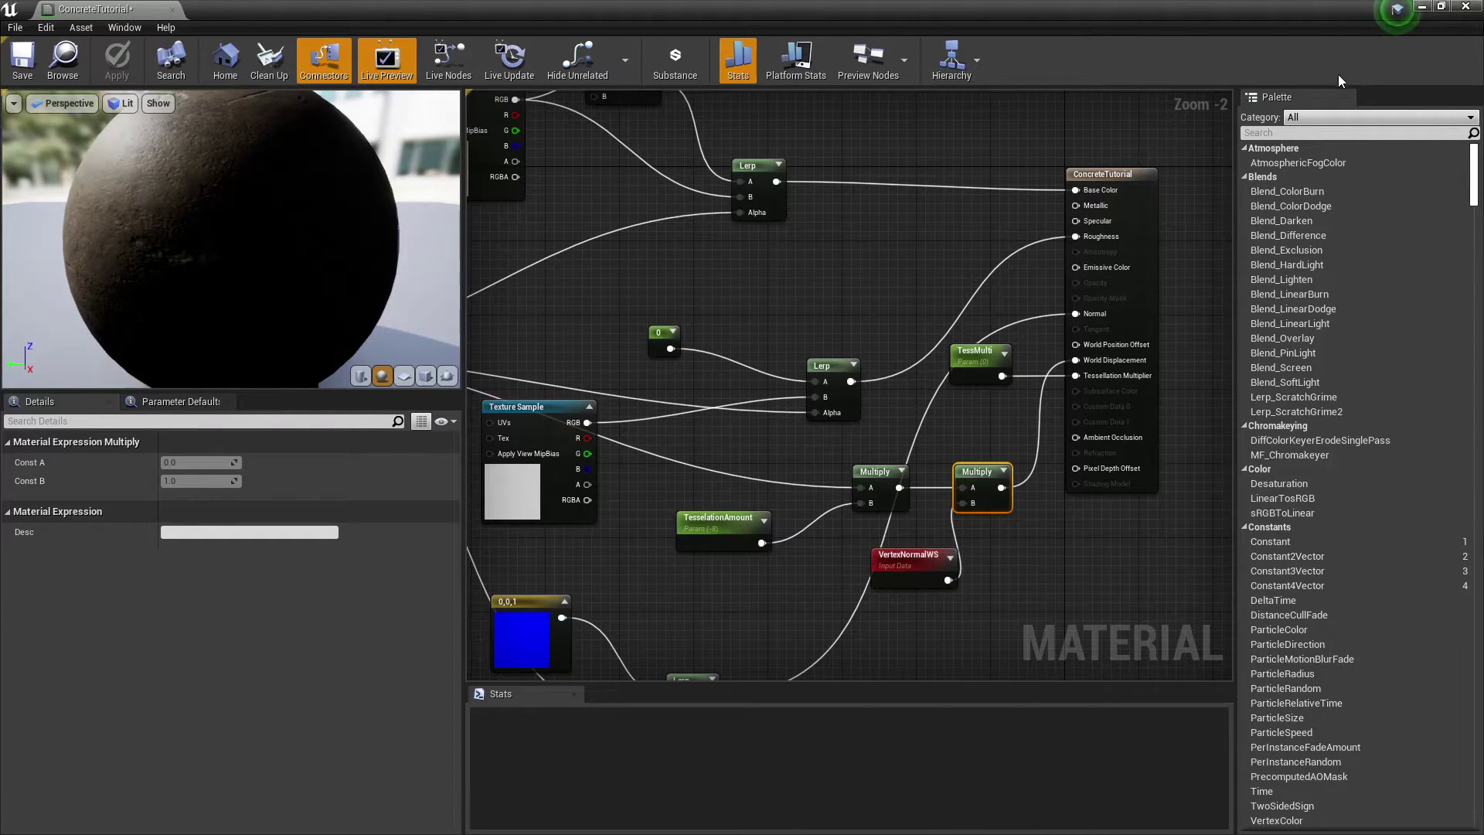
pyautogui.click(1421, 10)
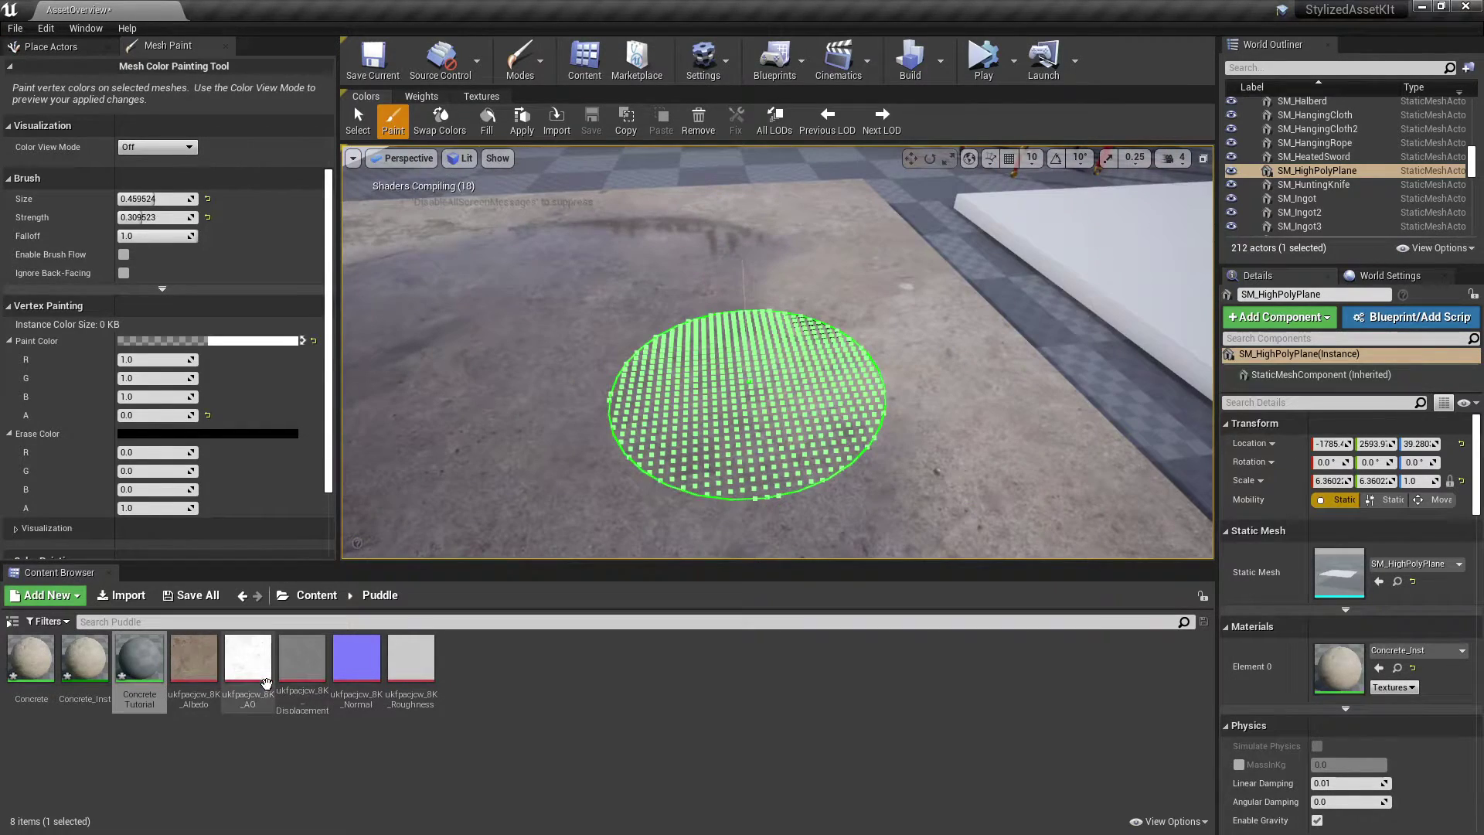
pyautogui.moveTo(139, 659); pyautogui.dragTo(680, 401)
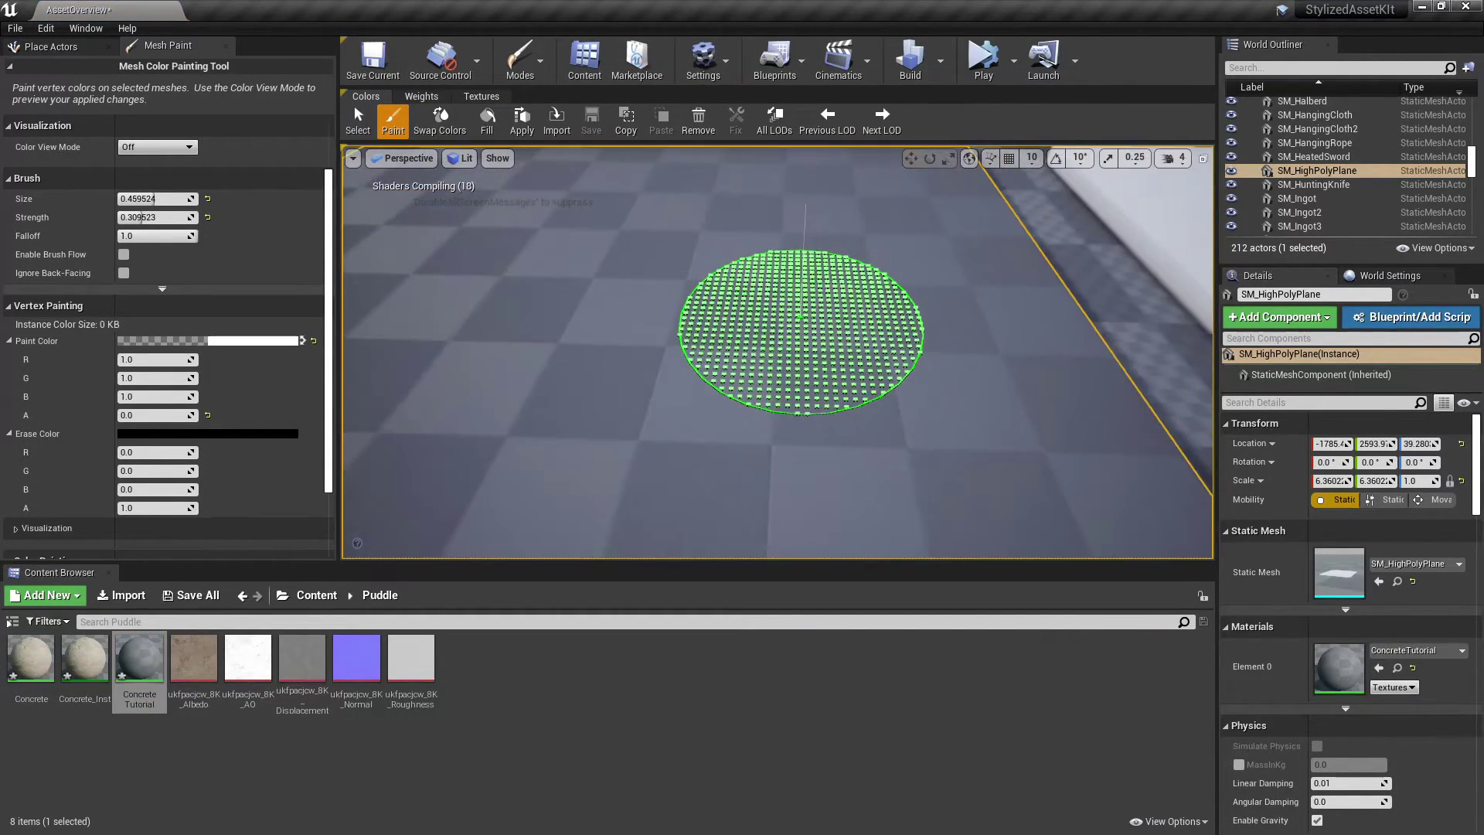
pyautogui.moveTo(801, 317); pyautogui.dragTo(858, 398, button='right')
pyautogui.doubleClick(154, 664)
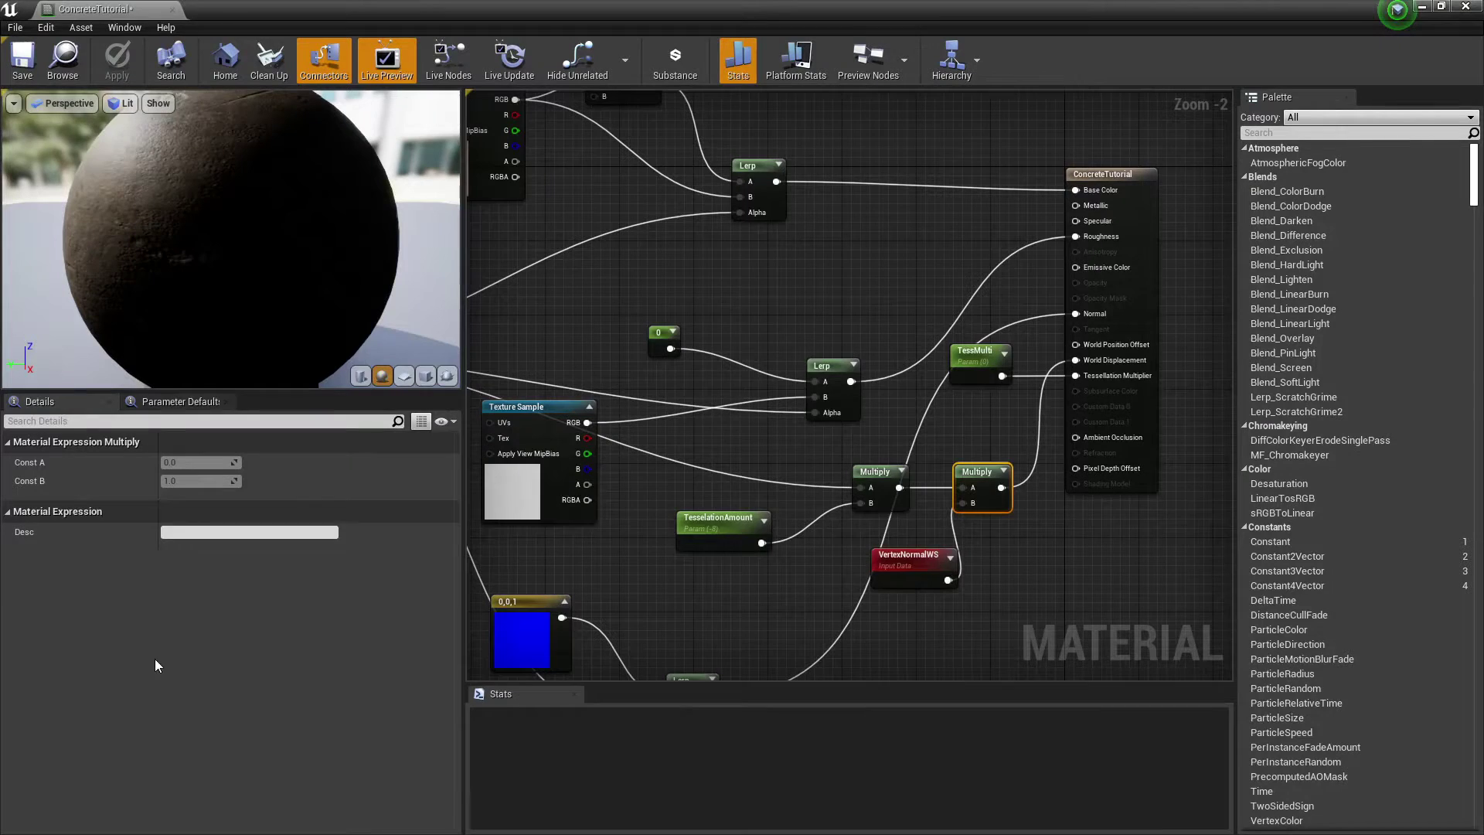
pyautogui.moveTo(581, 278); pyautogui.dragTo(928, 238, button='right')
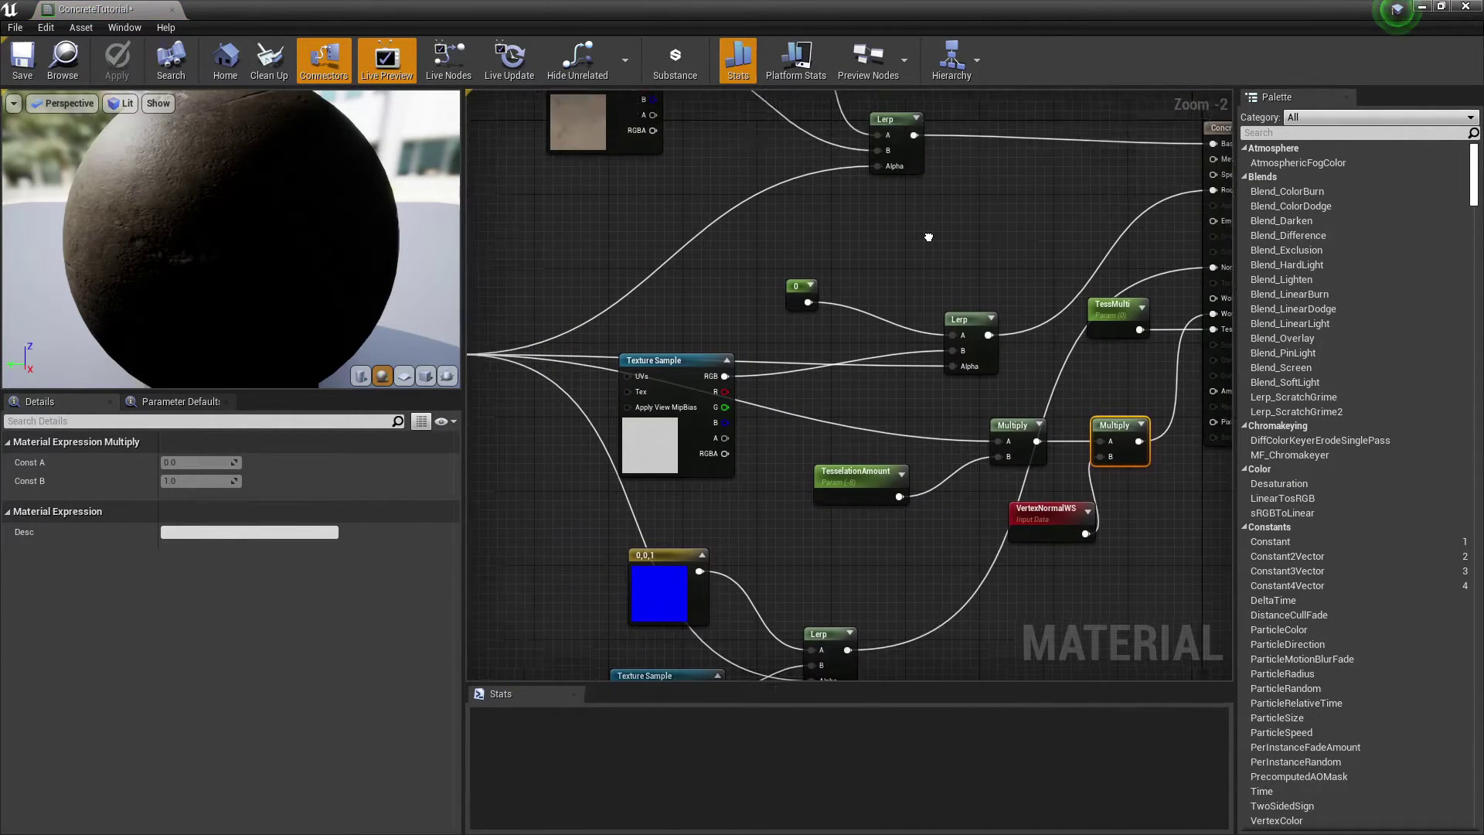
pyautogui.scroll(-3, 1049, 276)
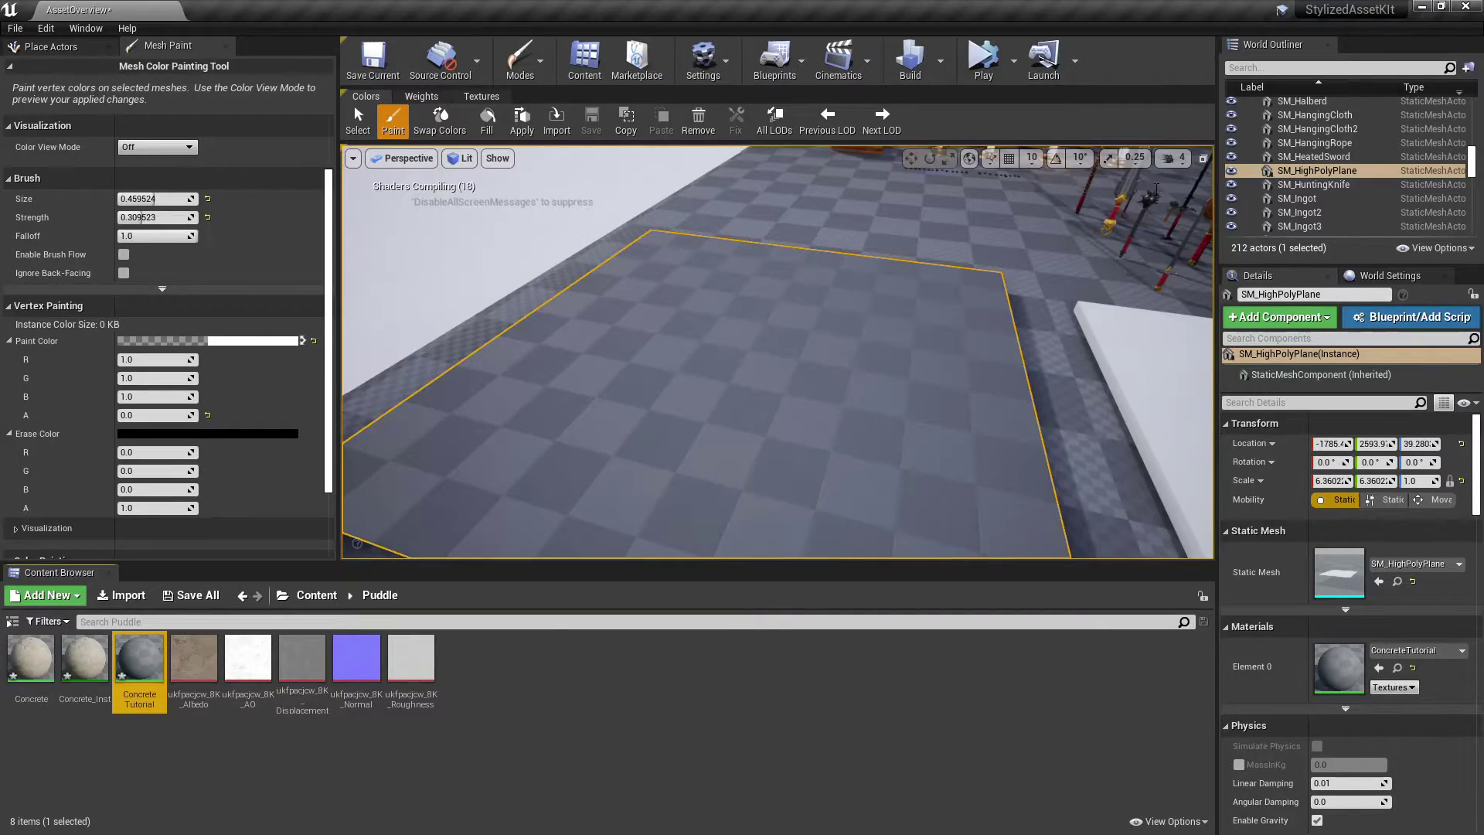
pyautogui.moveTo(734, 410); pyautogui.dragTo(769, 443, button='right')
# Create a material instance from ConcreteTutorial and apply ConcreteTutorial_Inst to the SM_HighPolyPlane
pyautogui.click(1398, 669)
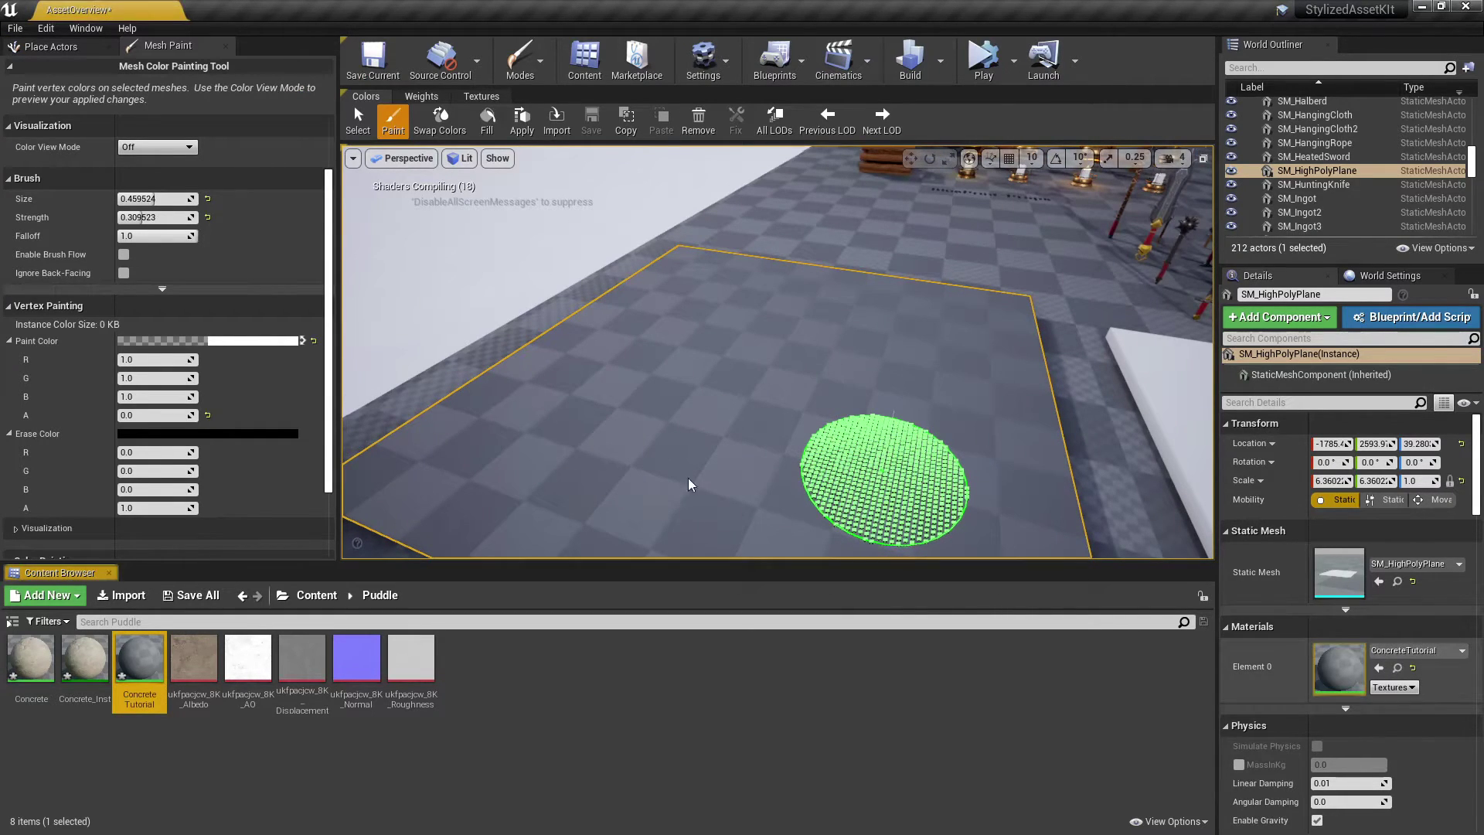
pyautogui.rightClick(141, 657)
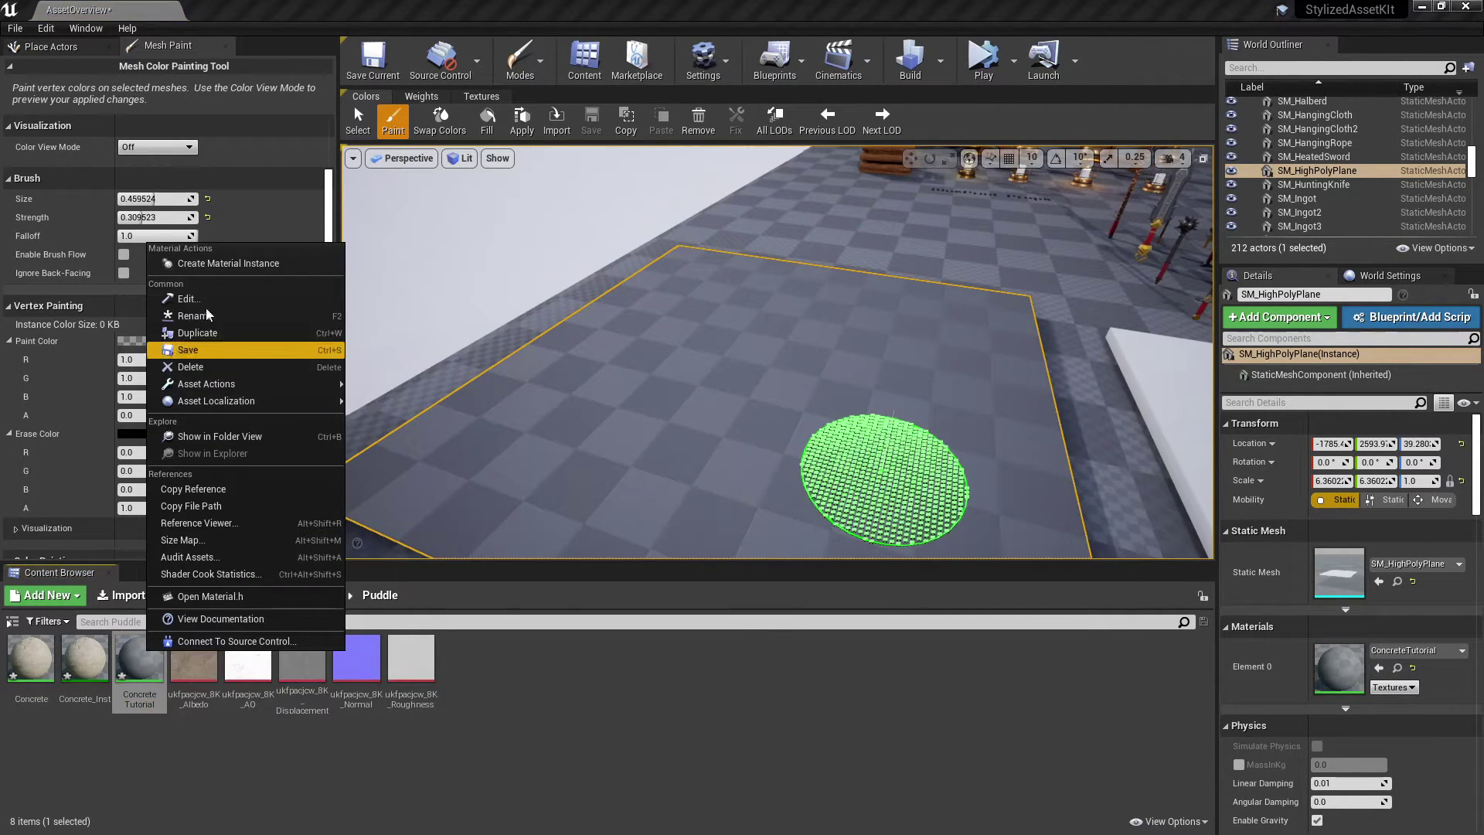
pyautogui.click(221, 264)
pyautogui.moveTo(193, 661); pyautogui.dragTo(805, 409)
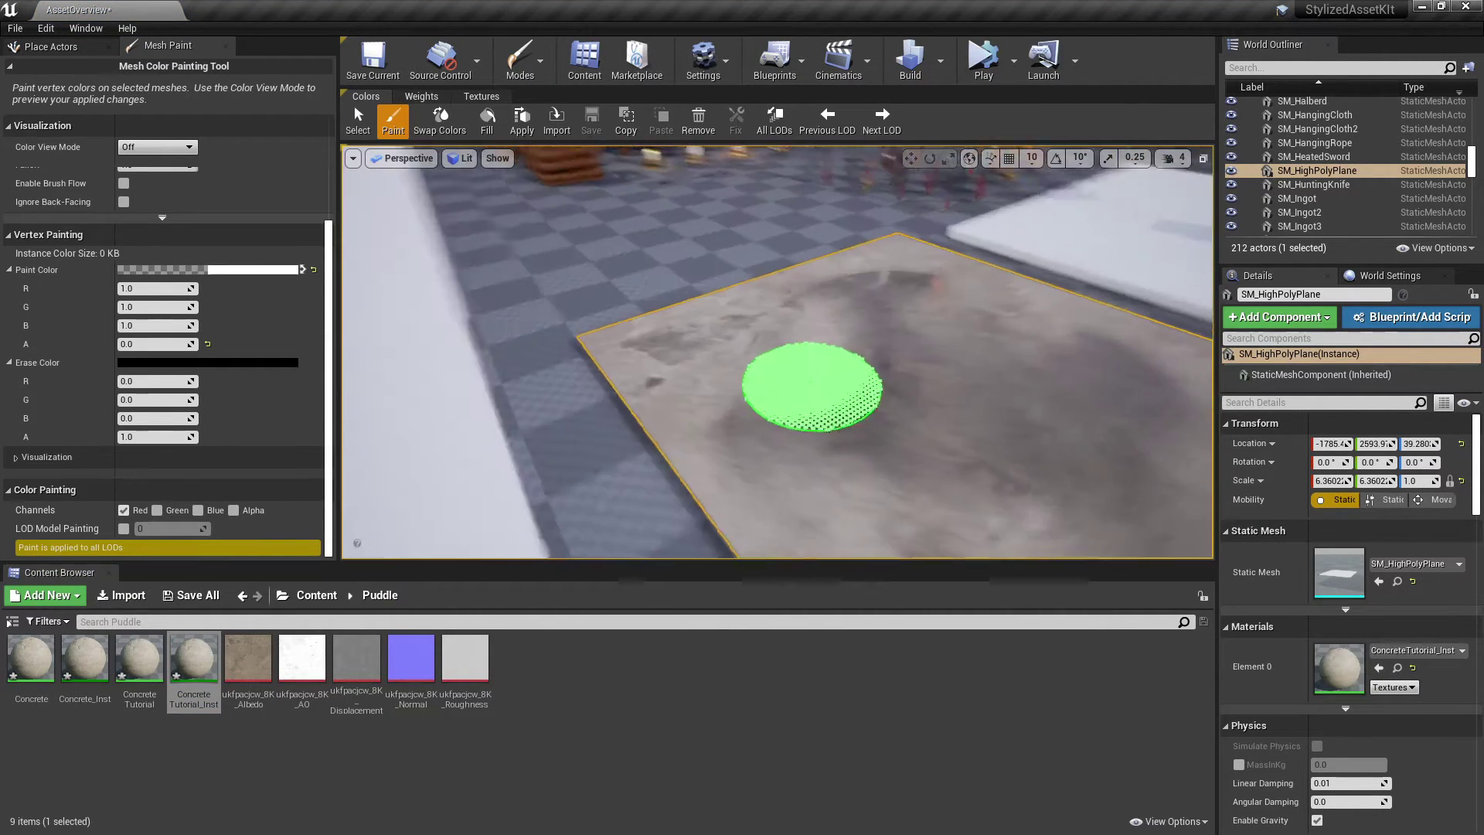
# Paint white vertex colour in the red channel onto the concrete plane near its far edge
pyautogui.moveTo(808, 384)
pyautogui.mouseDown(button='right')
pyautogui.moveTo(709, 348)
pyautogui.moveTo(866, 306)
pyautogui.moveTo(881, 334)
pyautogui.moveTo(811, 325)
pyautogui.moveTo(943, 271)
pyautogui.mouseUp(button='right')
pyautogui.press('w')
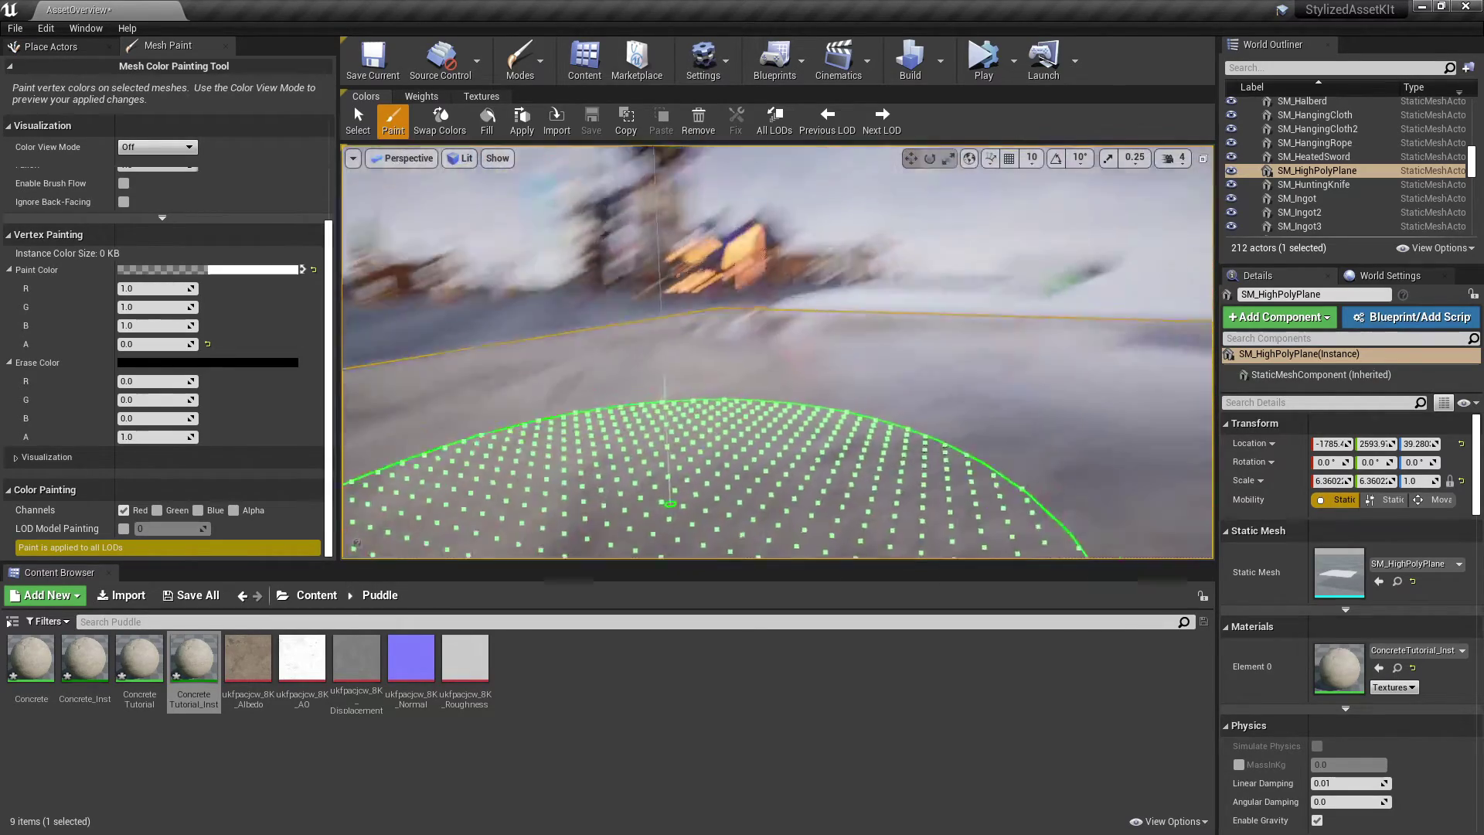
pyautogui.press('s')
pyautogui.moveTo(670, 386)
pyautogui.mouseDown(button='right')
pyautogui.moveTo(657, 472)
pyautogui.moveTo(645, 448)
pyautogui.mouseUp(button='right')
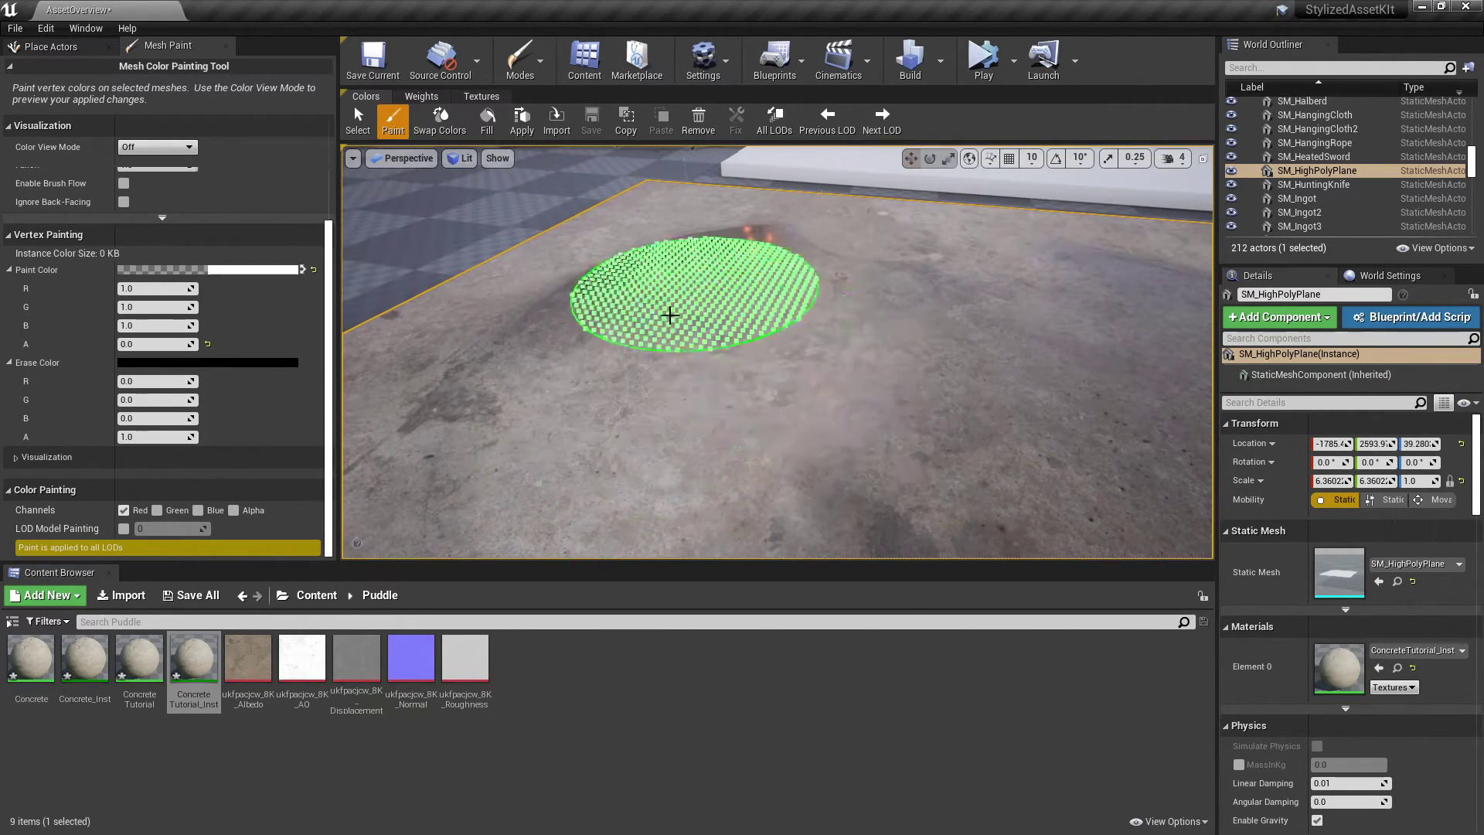
pyautogui.click(669, 315)
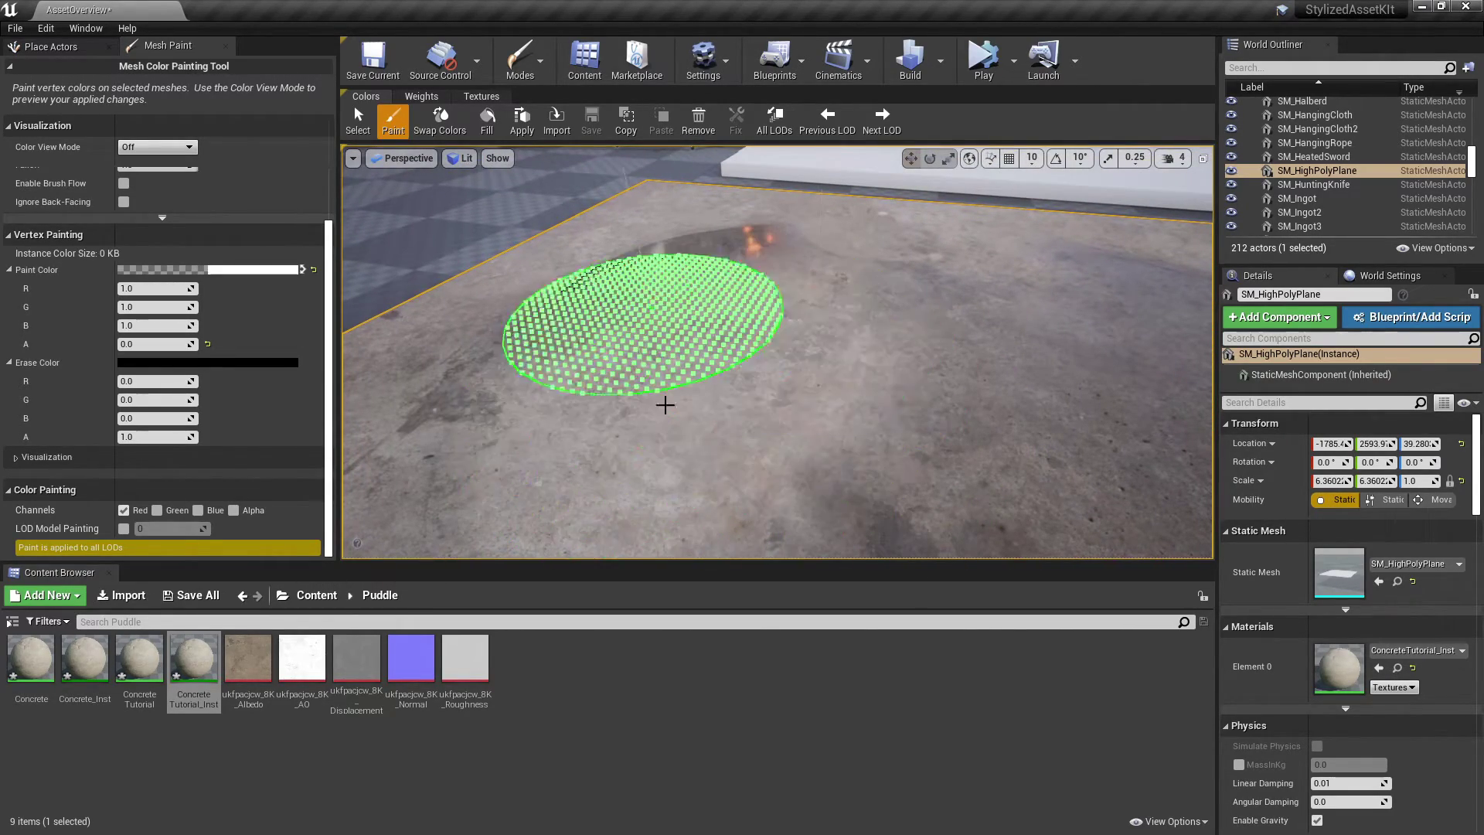
# Swap the paint and erase colours so black becomes the paint colour, and examine the plane's puddles and displacement up close
pyautogui.click(302, 272)
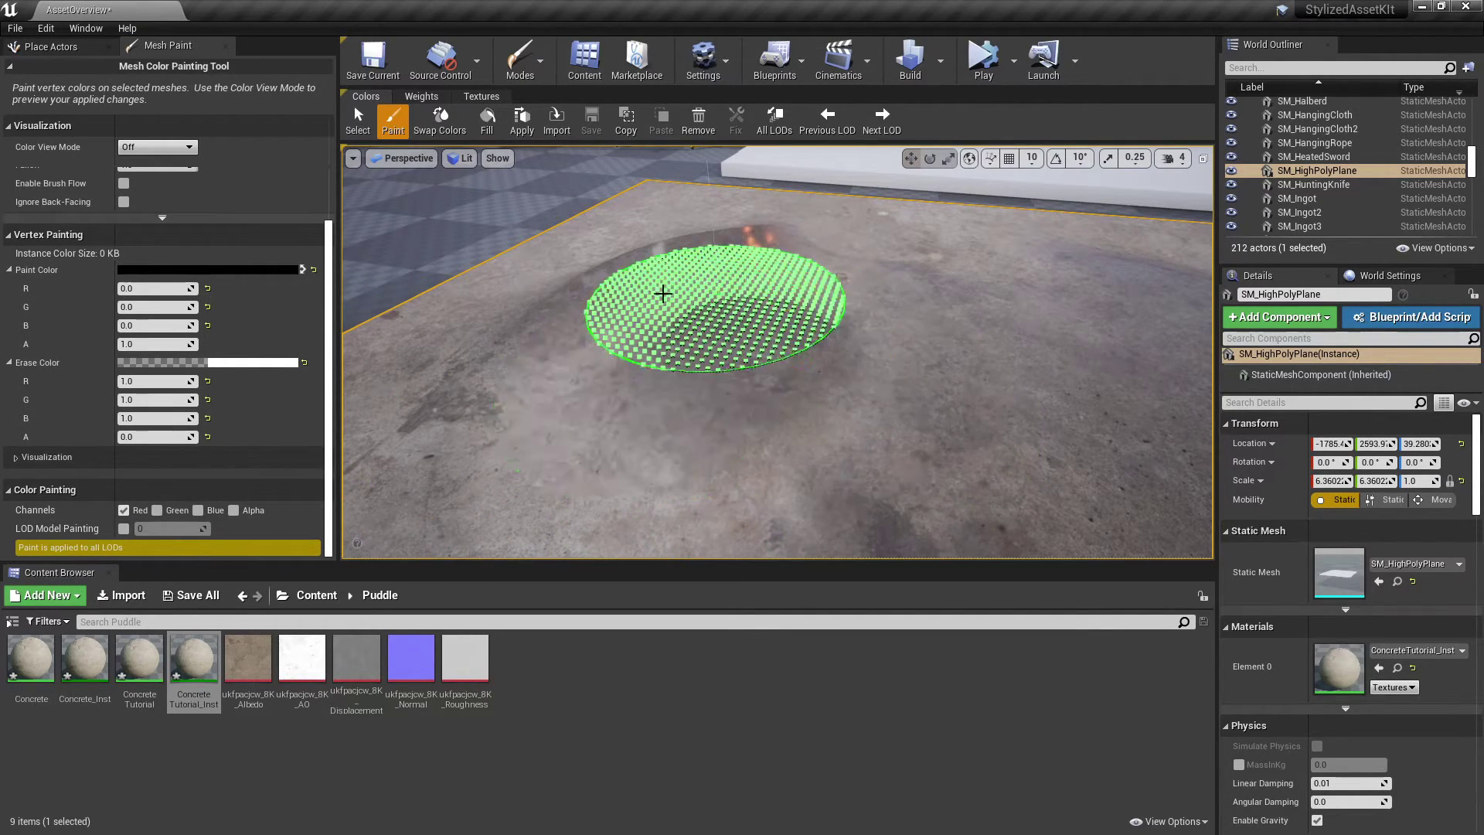
pyautogui.press('w')
pyautogui.moveTo(729, 451)
pyautogui.mouseDown(button='right')
pyautogui.moveTo(672, 464)
pyautogui.moveTo(719, 386)
pyautogui.moveTo(729, 451)
pyautogui.moveTo(796, 335)
pyautogui.moveTo(778, 397)
pyautogui.moveTo(850, 440)
pyautogui.mouseUp(button='right')
pyautogui.press('s')
pyautogui.press('w')
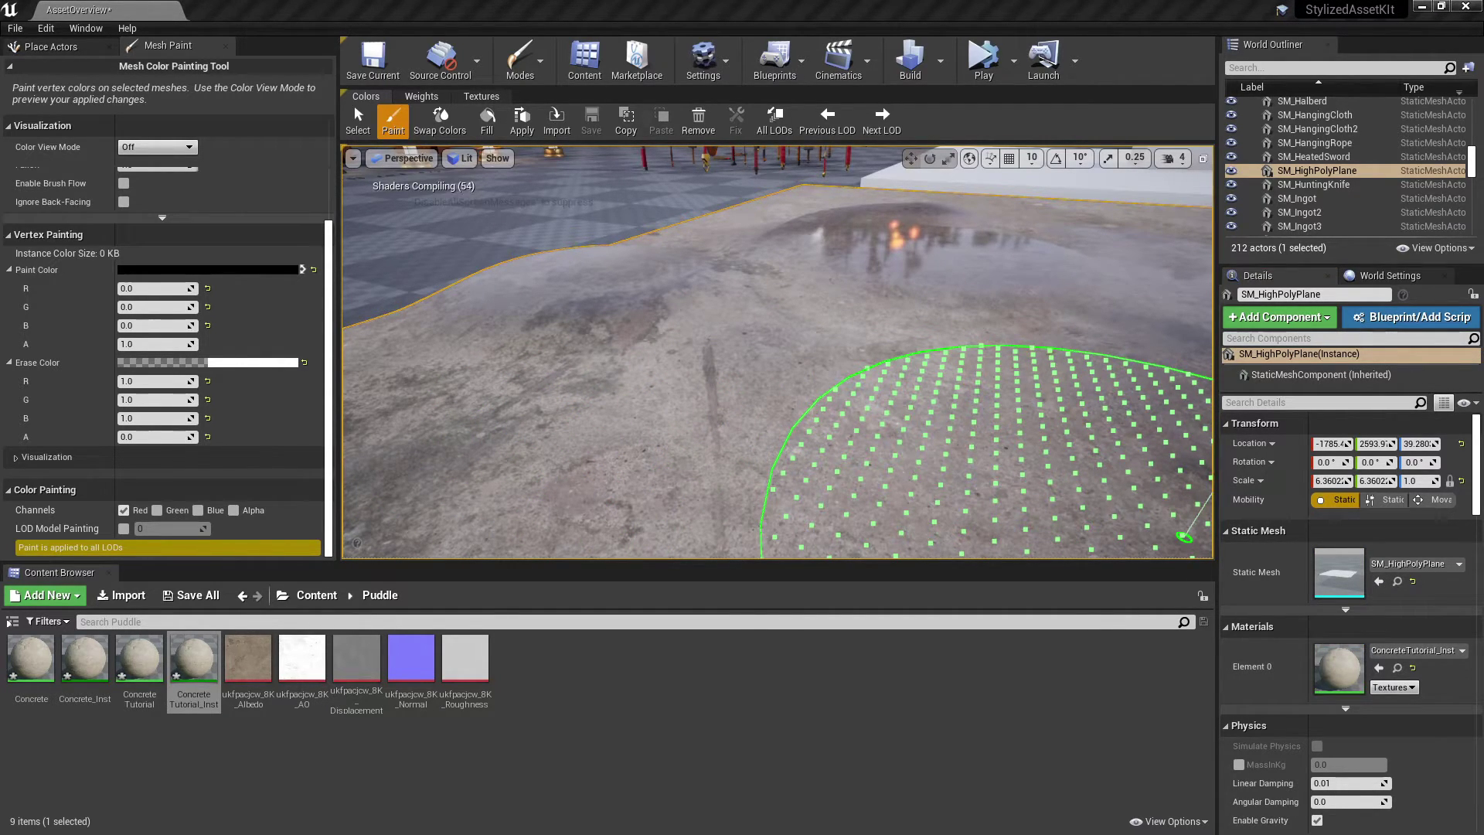
# Reopen the ConcreteTutorial material graph and add a OneMinus node fed by the Vertex Color's red output
pyautogui.moveTo(966, 833); pyautogui.dragTo(687, 34)
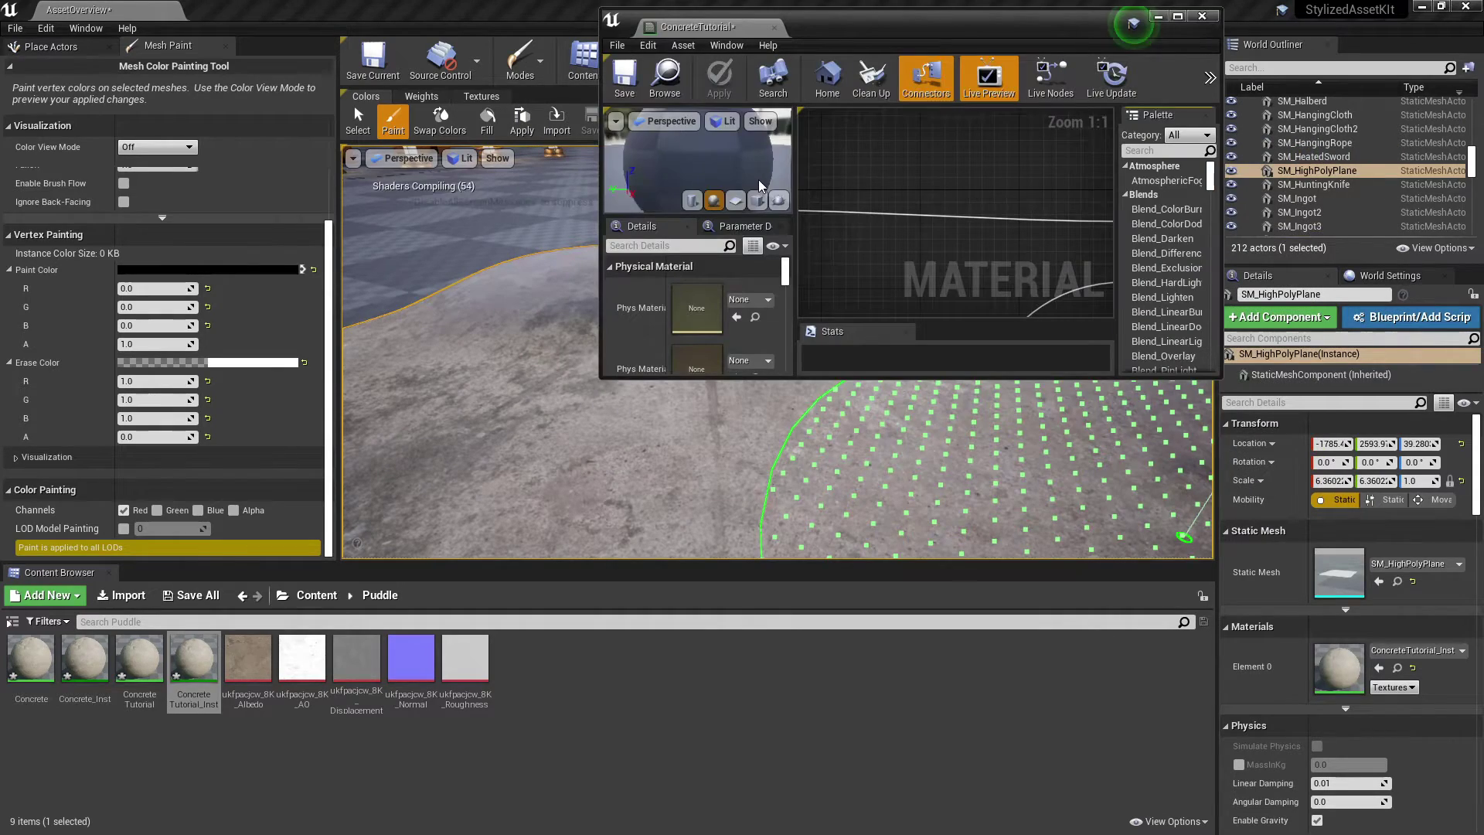
pyautogui.moveTo(859, 25); pyautogui.dragTo(719, 1)
pyautogui.moveTo(606, 411); pyautogui.dragTo(731, 429, button='right')
pyautogui.scroll(-6, 520, 404)
pyautogui.moveTo(645, 384); pyautogui.dragTo(990, 334, button='right')
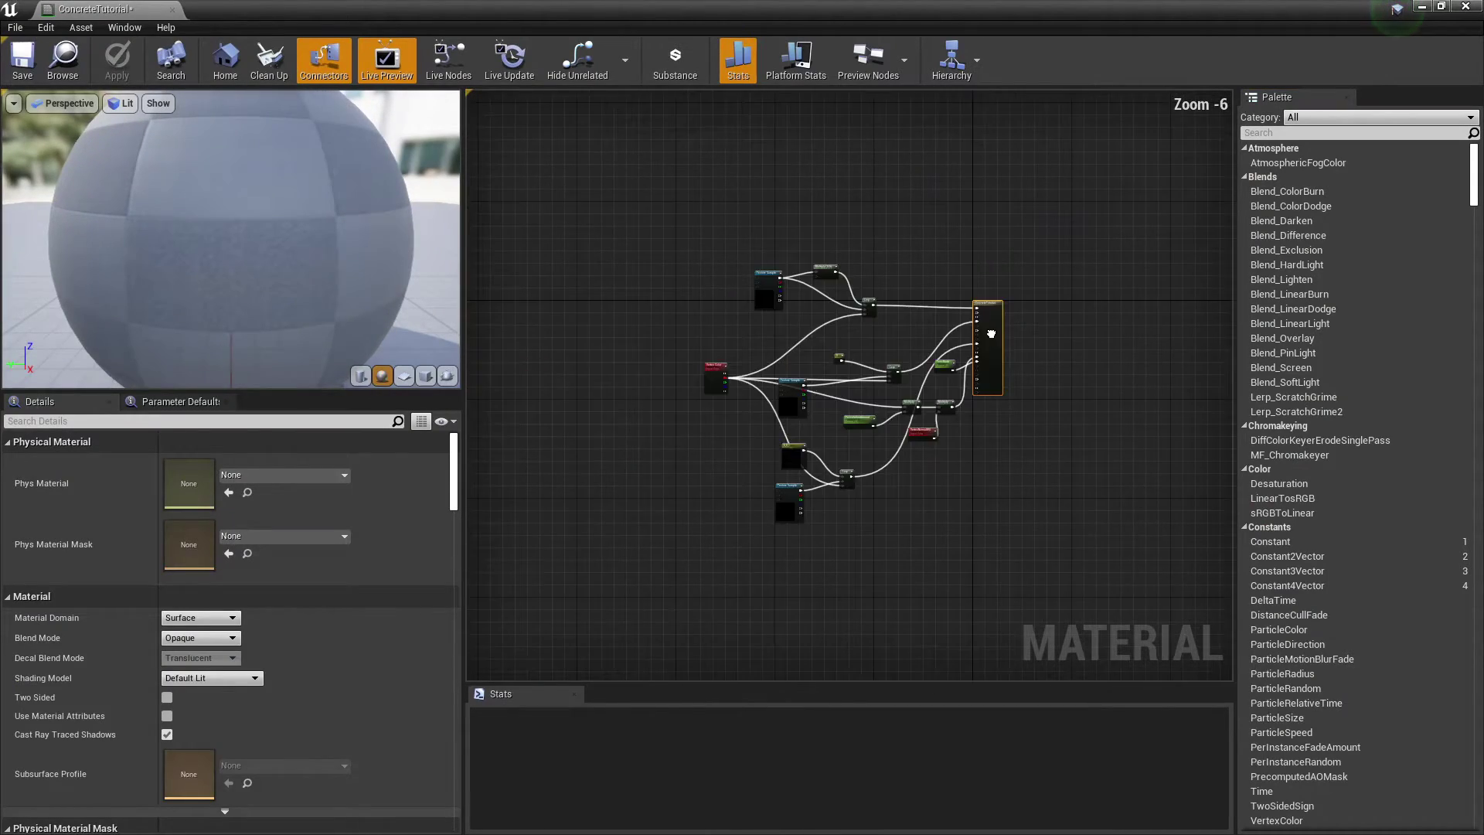
pyautogui.scroll(4, 809, 381)
pyautogui.moveTo(554, 373); pyautogui.dragTo(953, 434)
pyautogui.write('one')
pyautogui.press('Return')
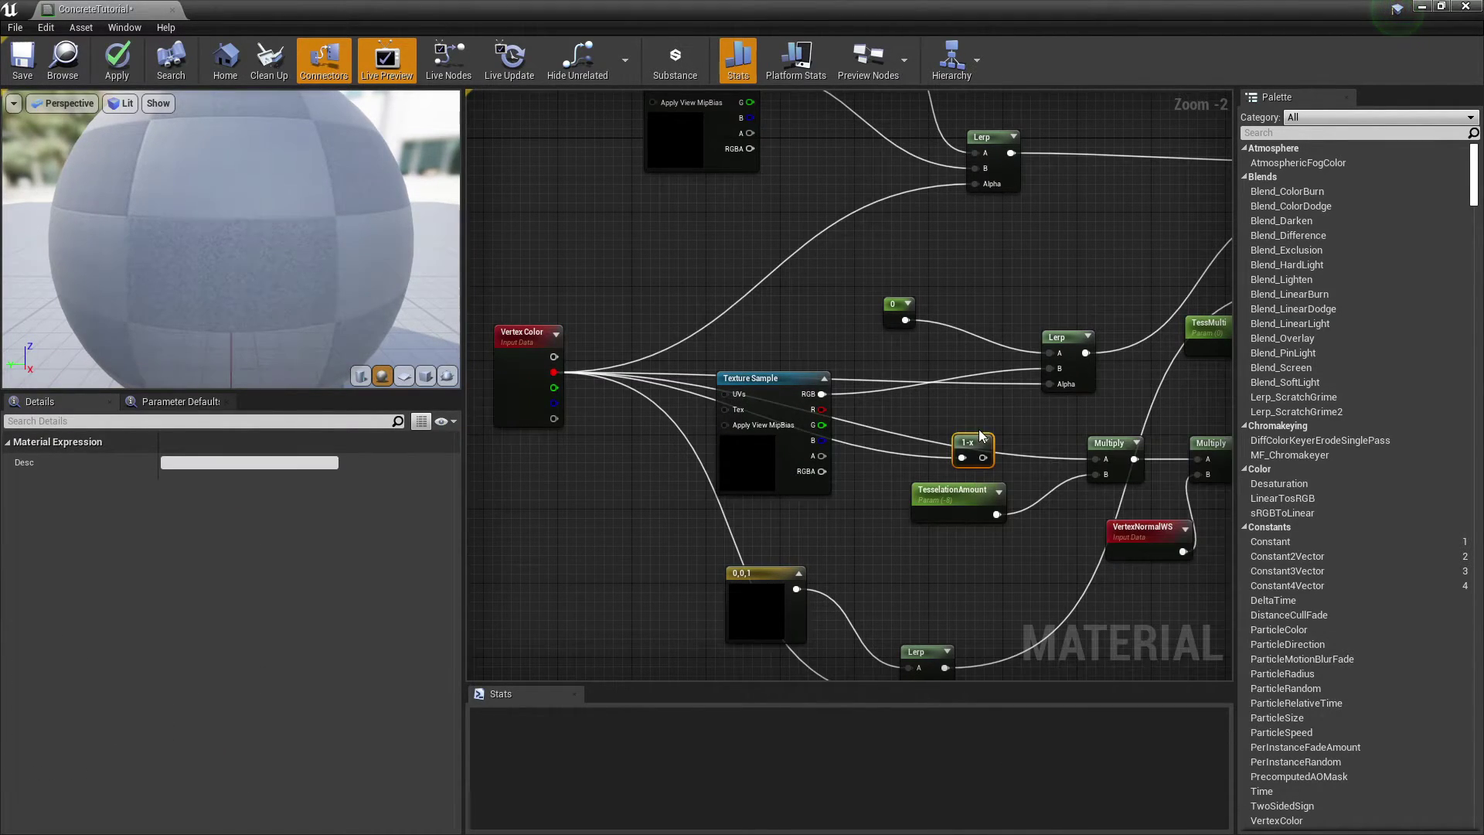
# Add a separate OneMinus node below Vertex Color by searching for oneminus, and delete it again
pyautogui.rightClick(522, 556)
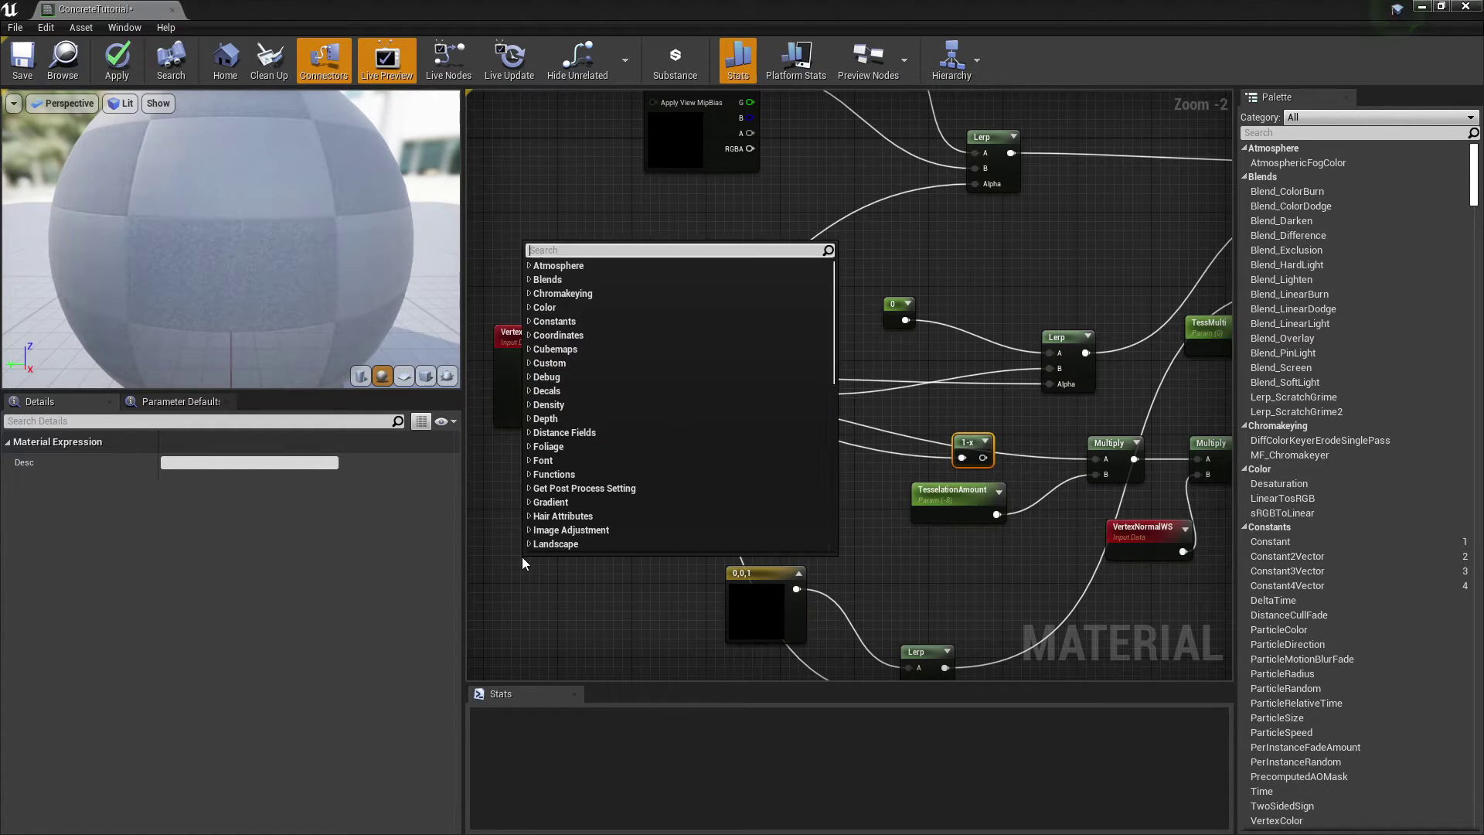
pyautogui.write('onemn')
pyautogui.press('BackSpace')
pyautogui.write('inus')
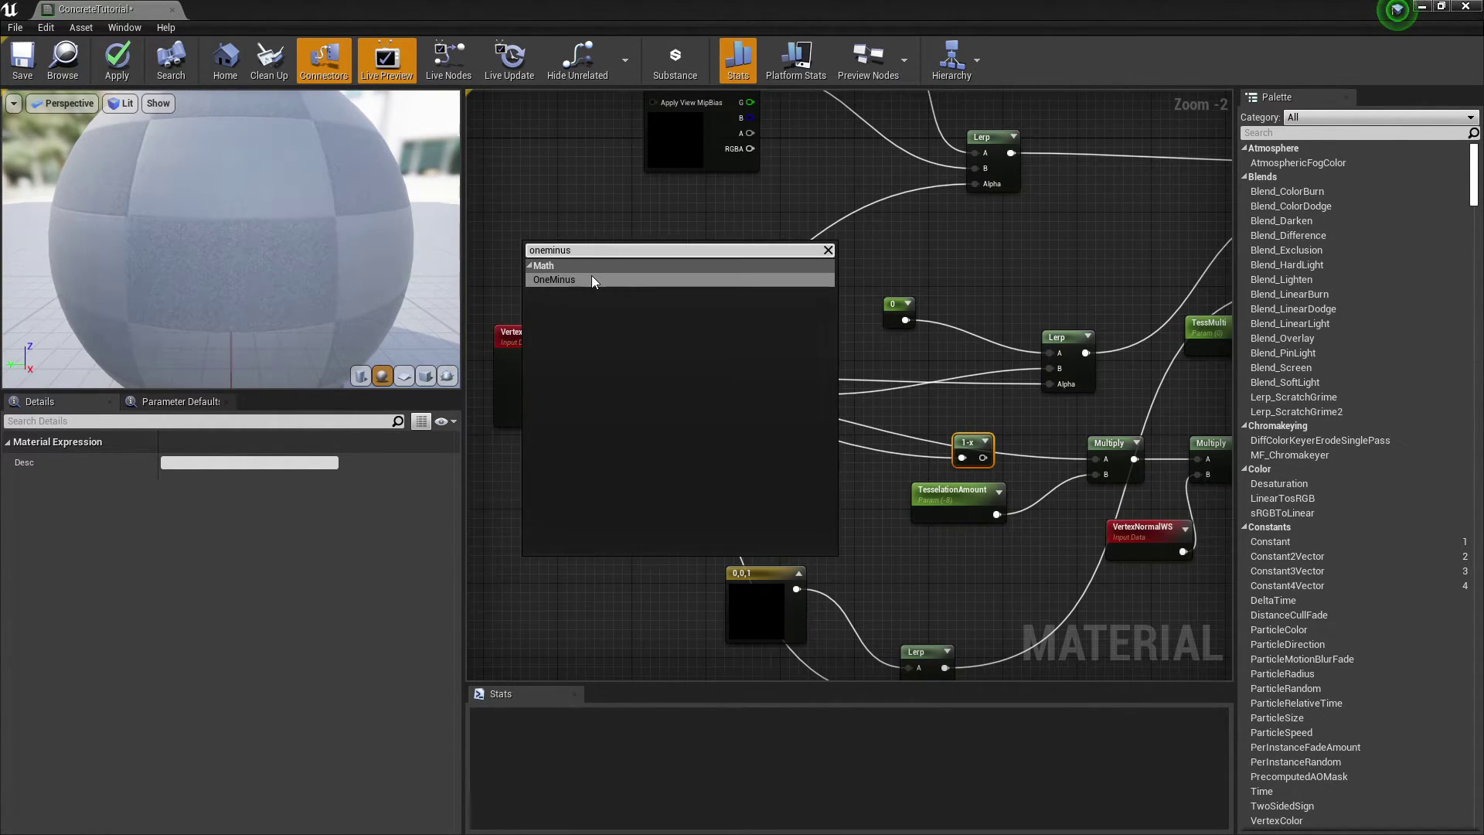
pyautogui.click(591, 278)
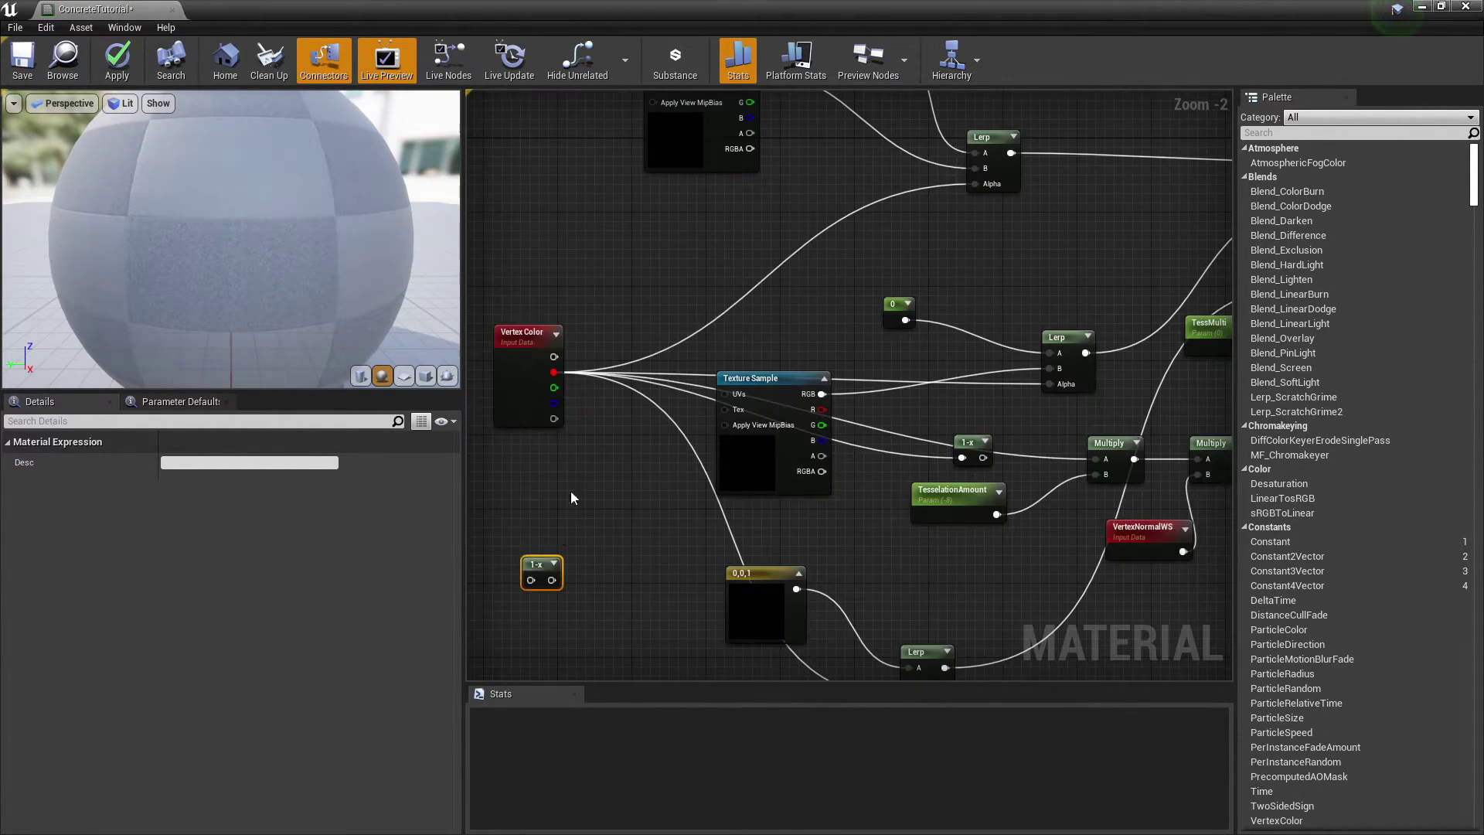
pyautogui.press('Delete')
# Connect the OneMinus output to the first Multiply's A input, and move the roughness Texture Sample up clear of the wires
pyautogui.moveTo(983, 458); pyautogui.dragTo(1102, 460)
pyautogui.moveTo(804, 378); pyautogui.dragTo(793, 211)
pyautogui.moveTo(889, 473); pyautogui.dragTo(661, 433, button='right')
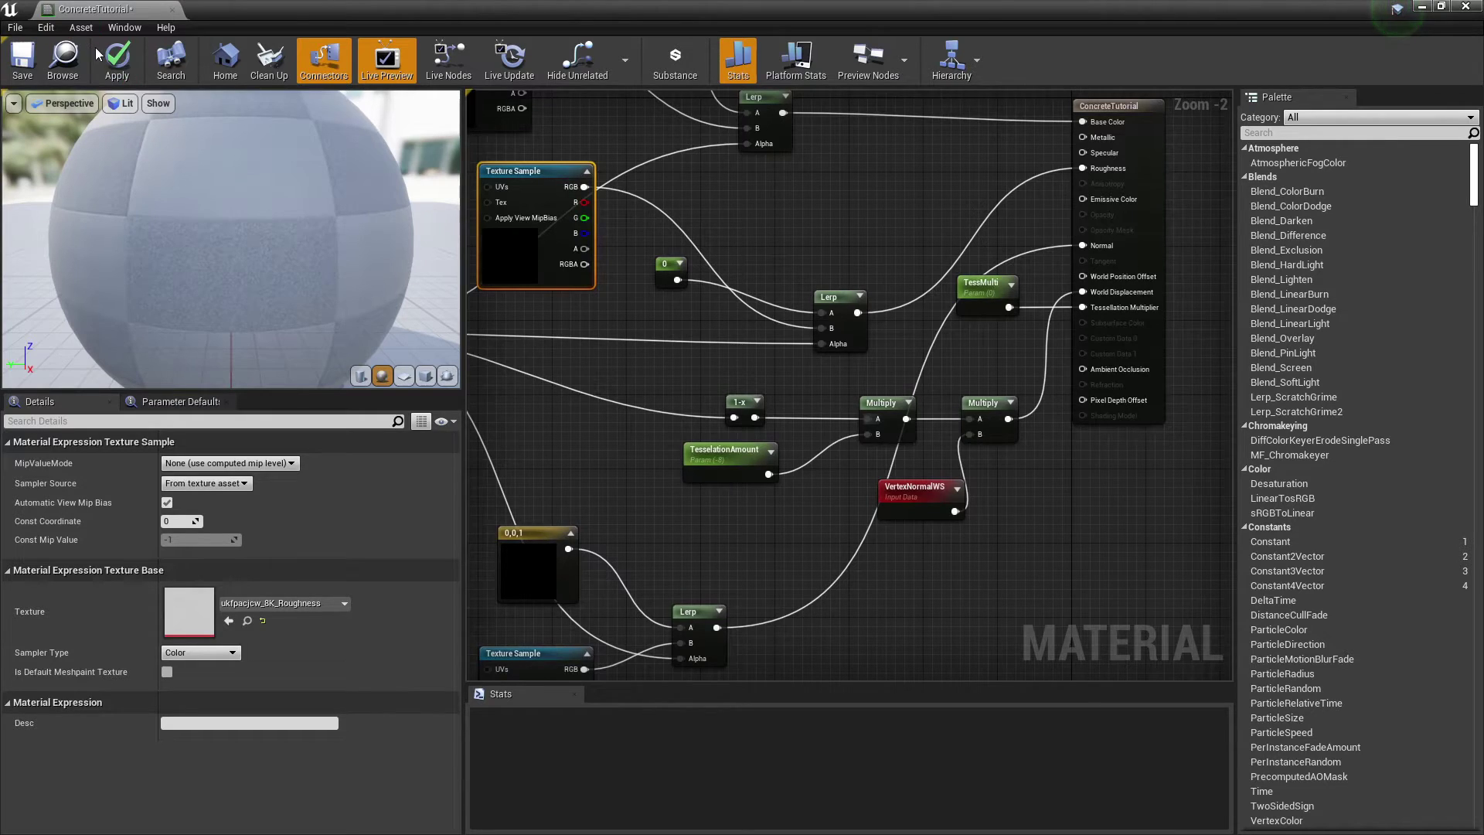
# Apply the ConcreteTutorial material changes and inspect the displaced puddle areas on the plane in the level
pyautogui.click(116, 60)
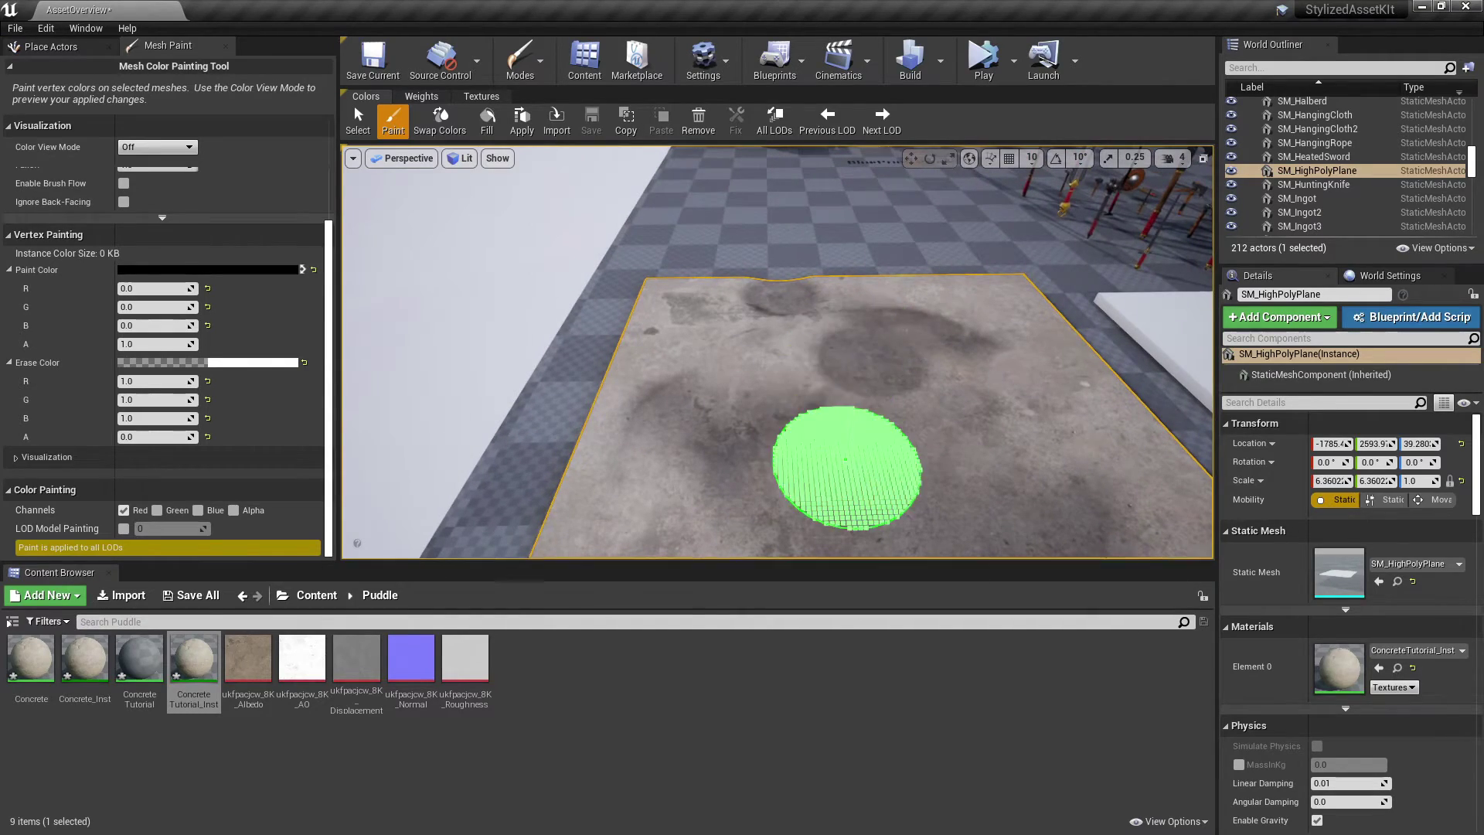
pyautogui.press('w')
pyautogui.moveTo(845, 459)
pyautogui.mouseDown(button='right')
pyautogui.moveTo(902, 432)
pyautogui.moveTo(835, 387)
pyautogui.moveTo(804, 325)
pyautogui.moveTo(734, 479)
pyautogui.mouseUp(button='right')
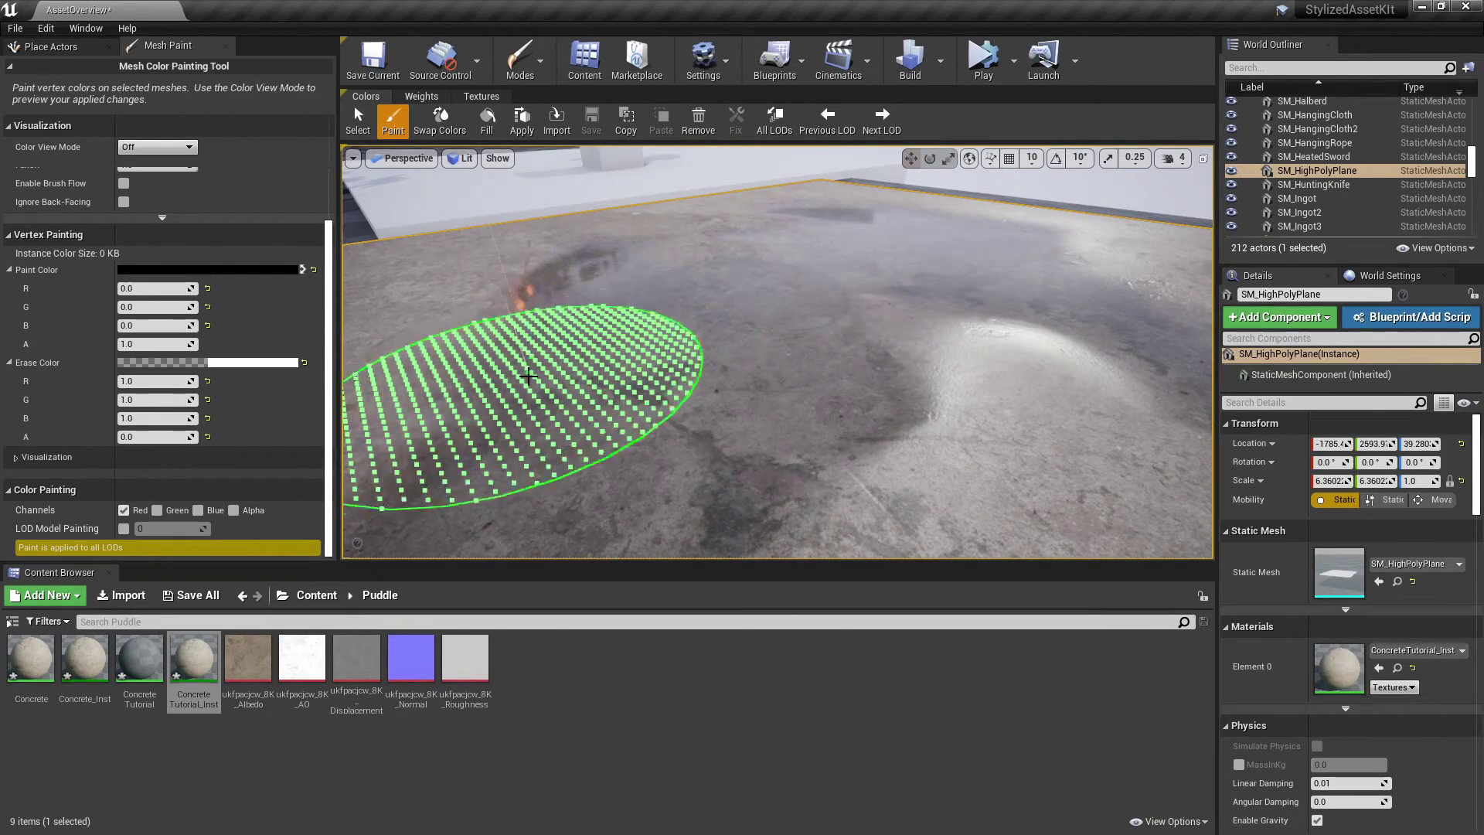
# Open the ConcreteTutorial_Inst material instance, set TesselationAmount to -3.0, and check the puddle depth on the plane in the level
pyautogui.press('w')
pyautogui.moveTo(954, 437)
pyautogui.mouseDown(button='right')
pyautogui.moveTo(867, 471)
pyautogui.moveTo(737, 284)
pyautogui.moveTo(780, 284)
pyautogui.mouseUp(button='right')
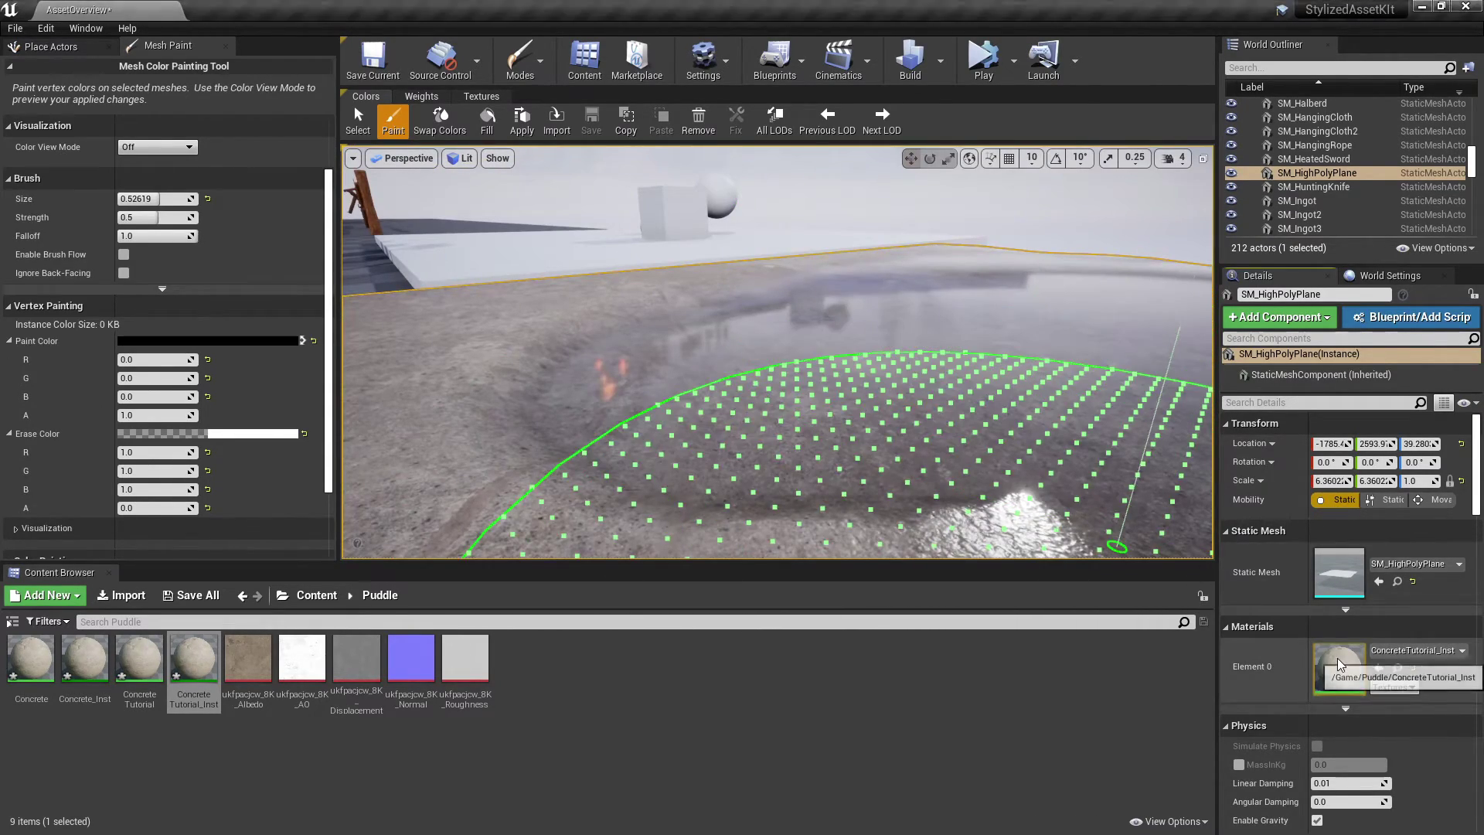
pyautogui.click(194, 657)
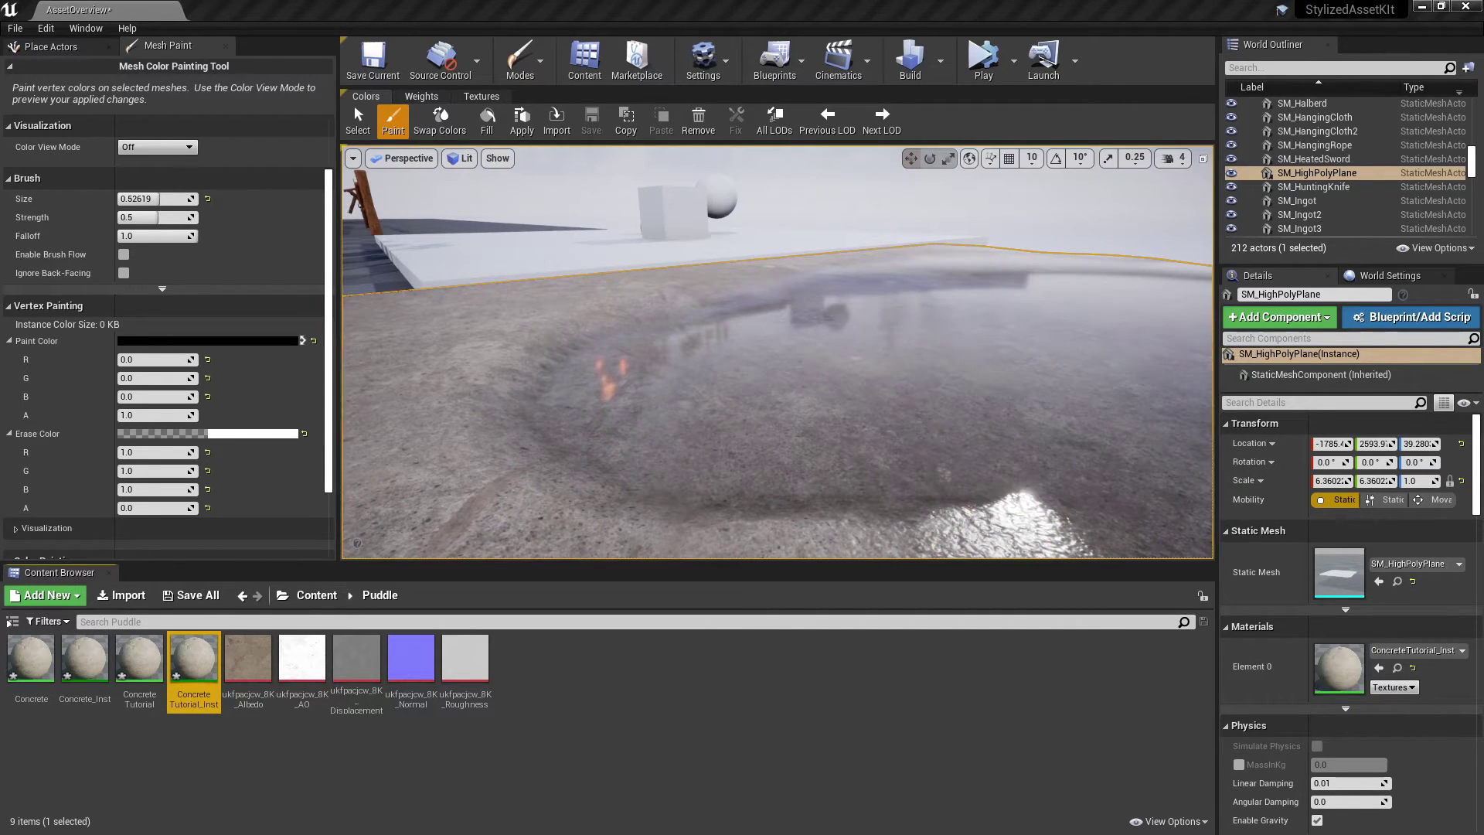
pyautogui.doubleClick(193, 657)
pyautogui.moveTo(1012, 178); pyautogui.dragTo(1205, 455)
pyautogui.click(1157, 575)
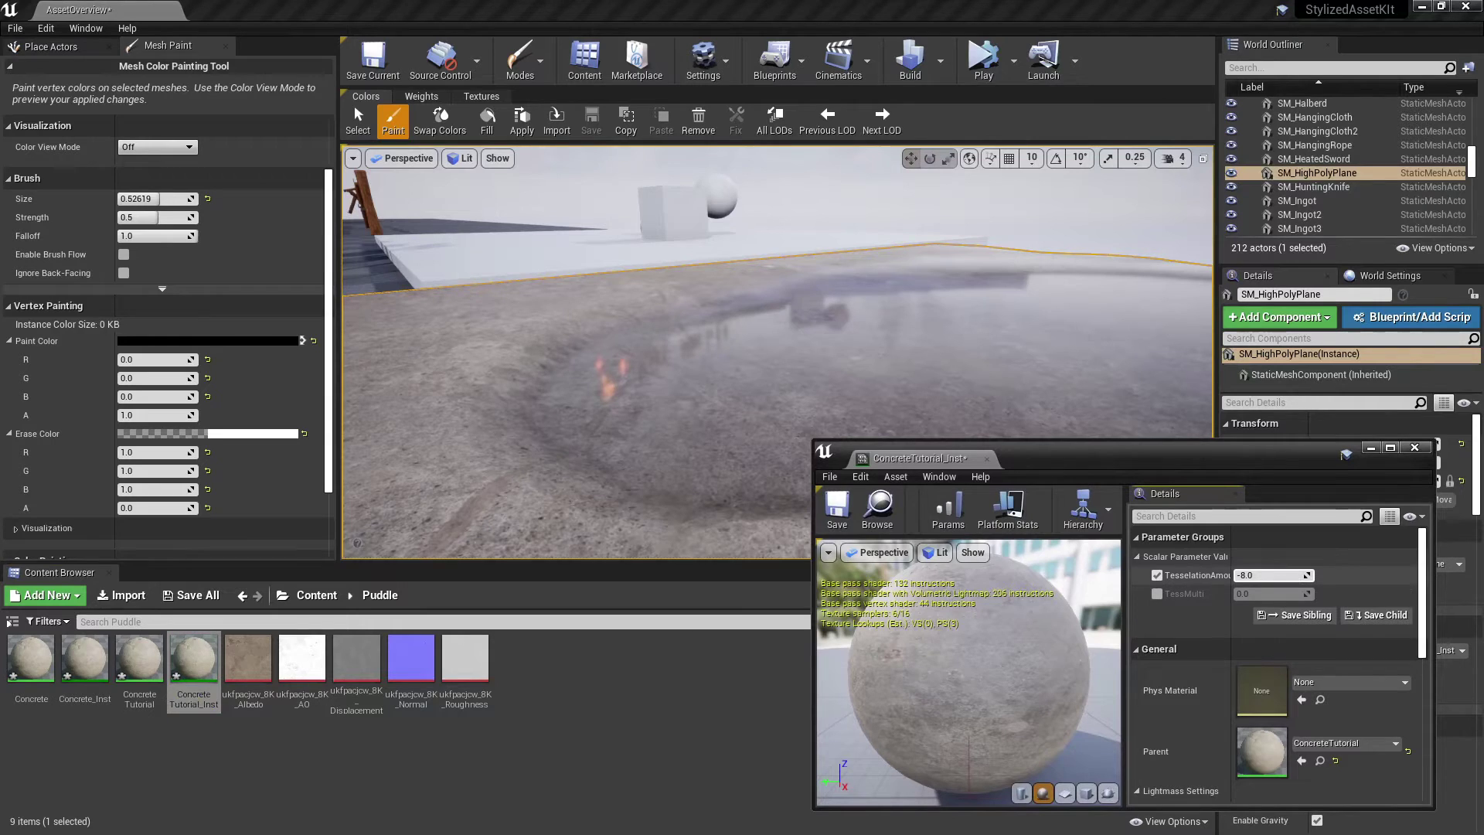
pyautogui.moveTo(1271, 575)
pyautogui.mouseDown()
pyautogui.moveTo(1237, 575)
pyautogui.moveTo(1279, 575)
pyautogui.moveTo(1261, 575)
pyautogui.mouseUp()
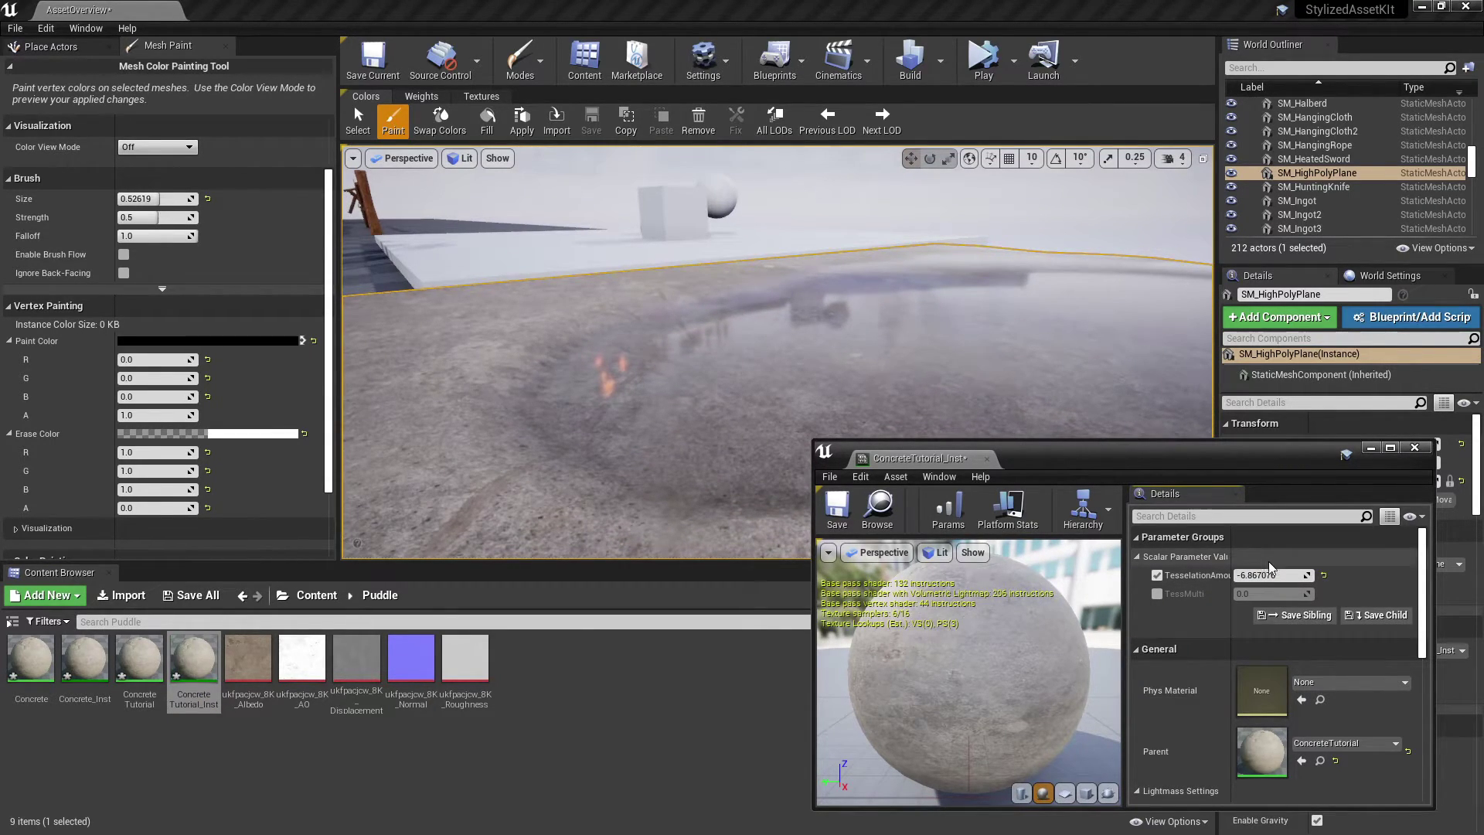
pyautogui.click(1293, 575)
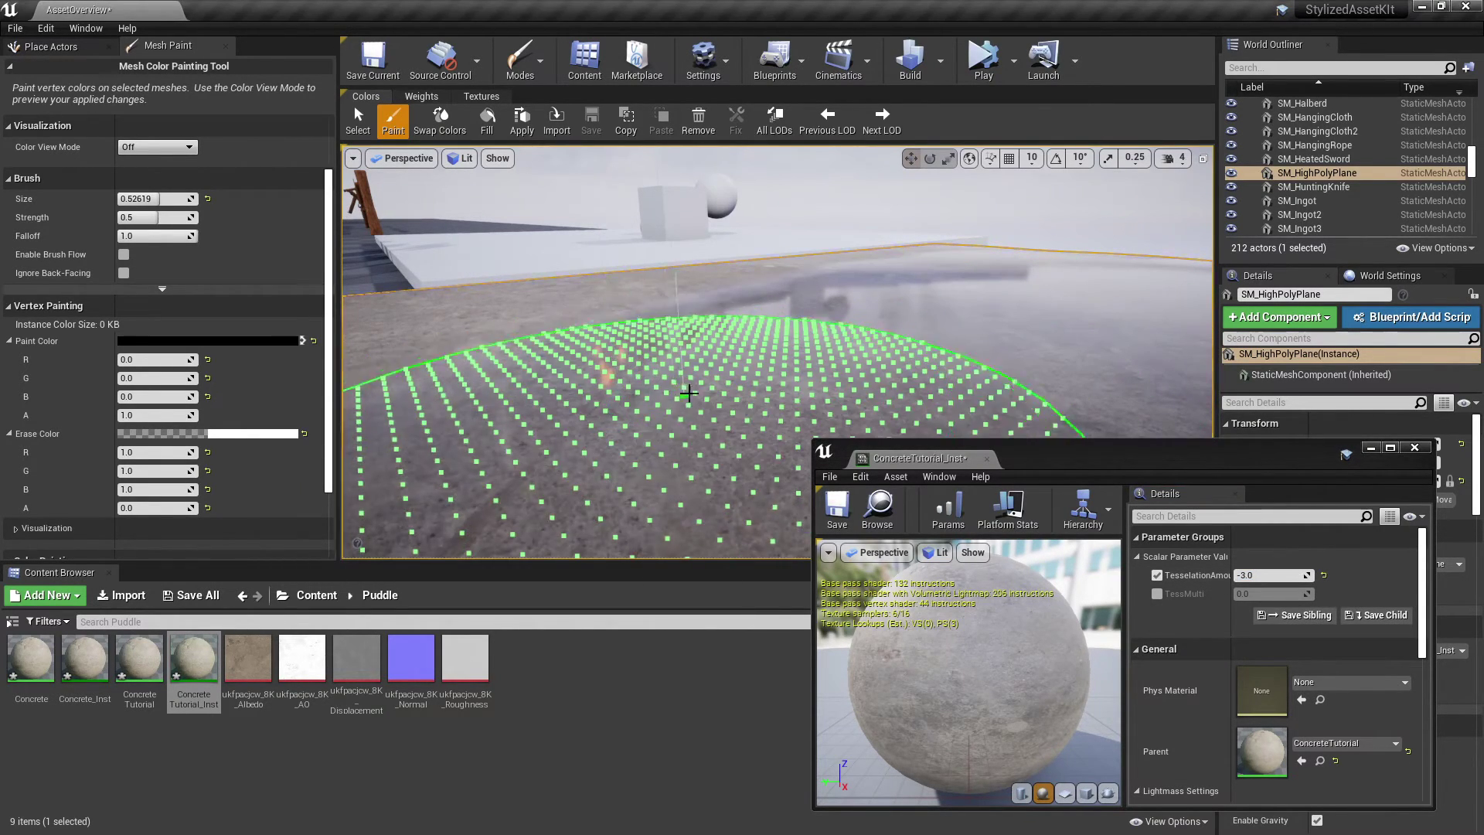
pyautogui.moveTo(685, 391); pyautogui.dragTo(759, 371, button='right')
pyautogui.moveTo(861, 322)
pyautogui.mouseDown(button='right')
pyautogui.moveTo(850, 334)
pyautogui.moveTo(798, 298)
pyautogui.moveTo(616, 275)
pyautogui.mouseUp(button='right')
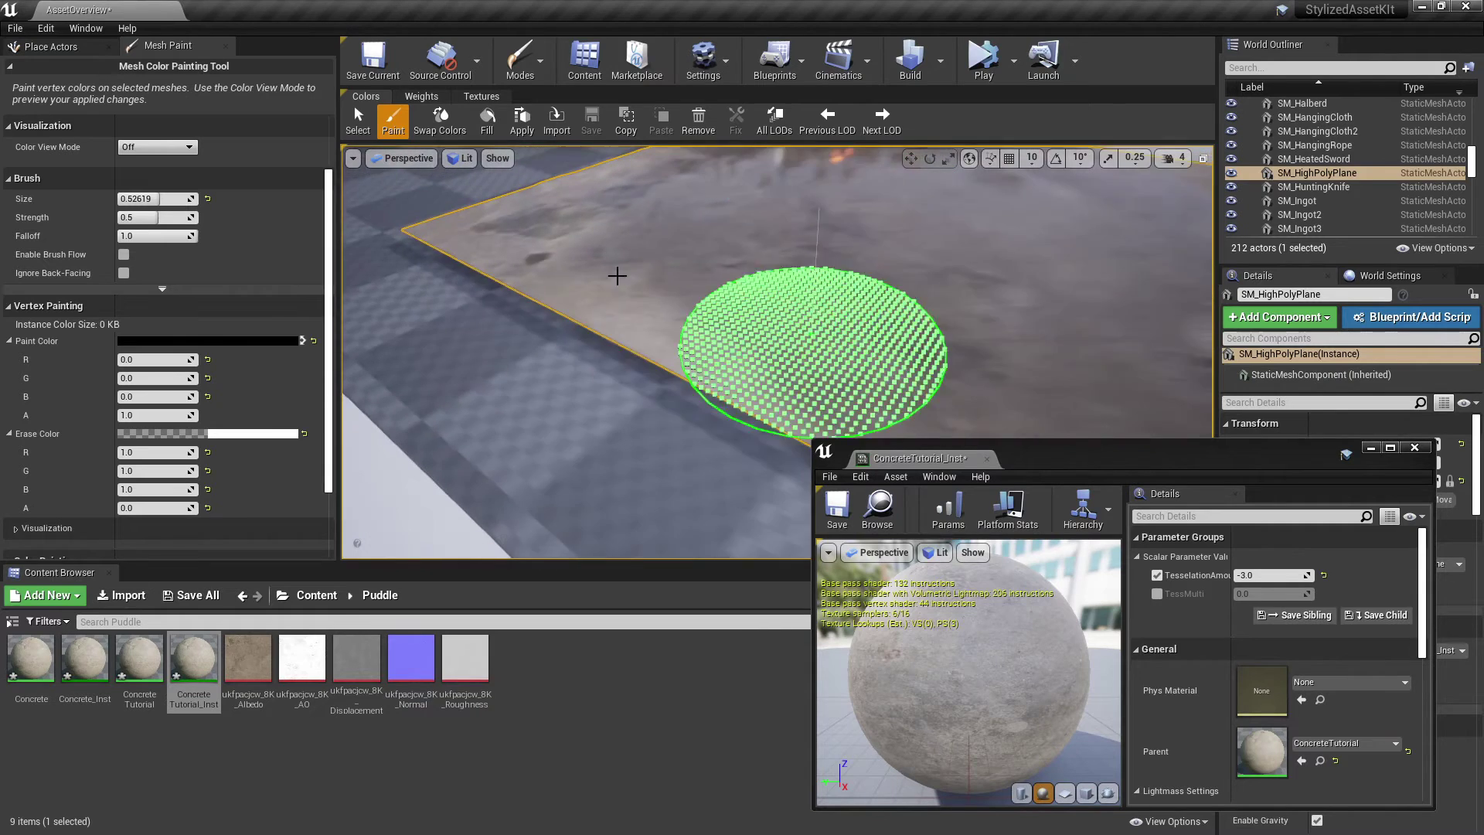
pyautogui.click(1418, 451)
# Place a basic Plane actor in the level beside the high-poly concrete plane
pyautogui.moveTo(1066, 340)
pyautogui.mouseDown(button='right')
pyautogui.moveTo(1000, 309)
pyautogui.moveTo(868, 510)
pyautogui.moveTo(835, 333)
pyautogui.moveTo(479, 227)
pyautogui.mouseUp(button='right')
pyautogui.click(34, 47)
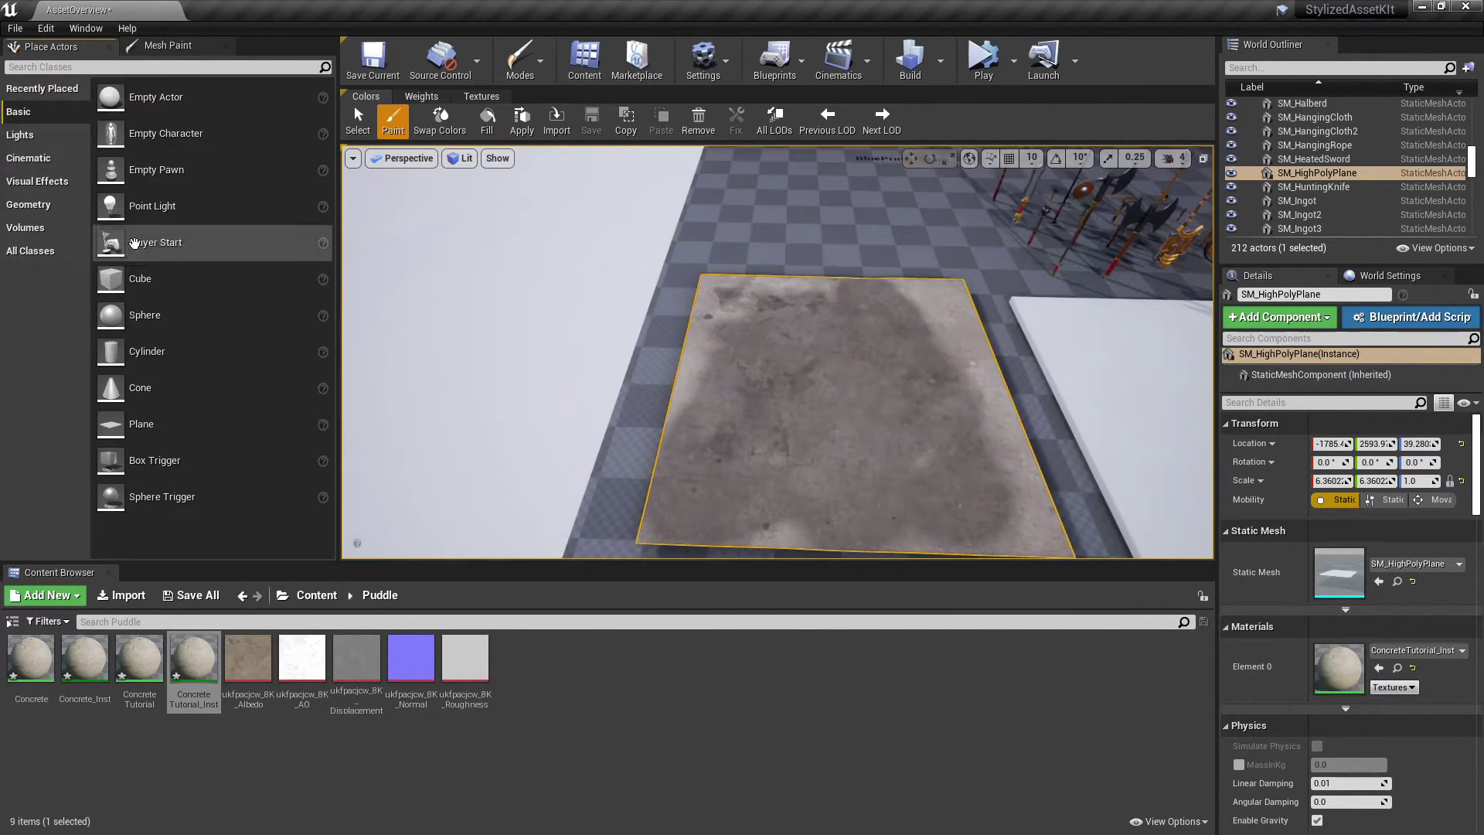
pyautogui.moveTo(140, 425)
pyautogui.mouseDown()
pyautogui.moveTo(644, 394)
pyautogui.moveTo(633, 373)
pyautogui.mouseUp()
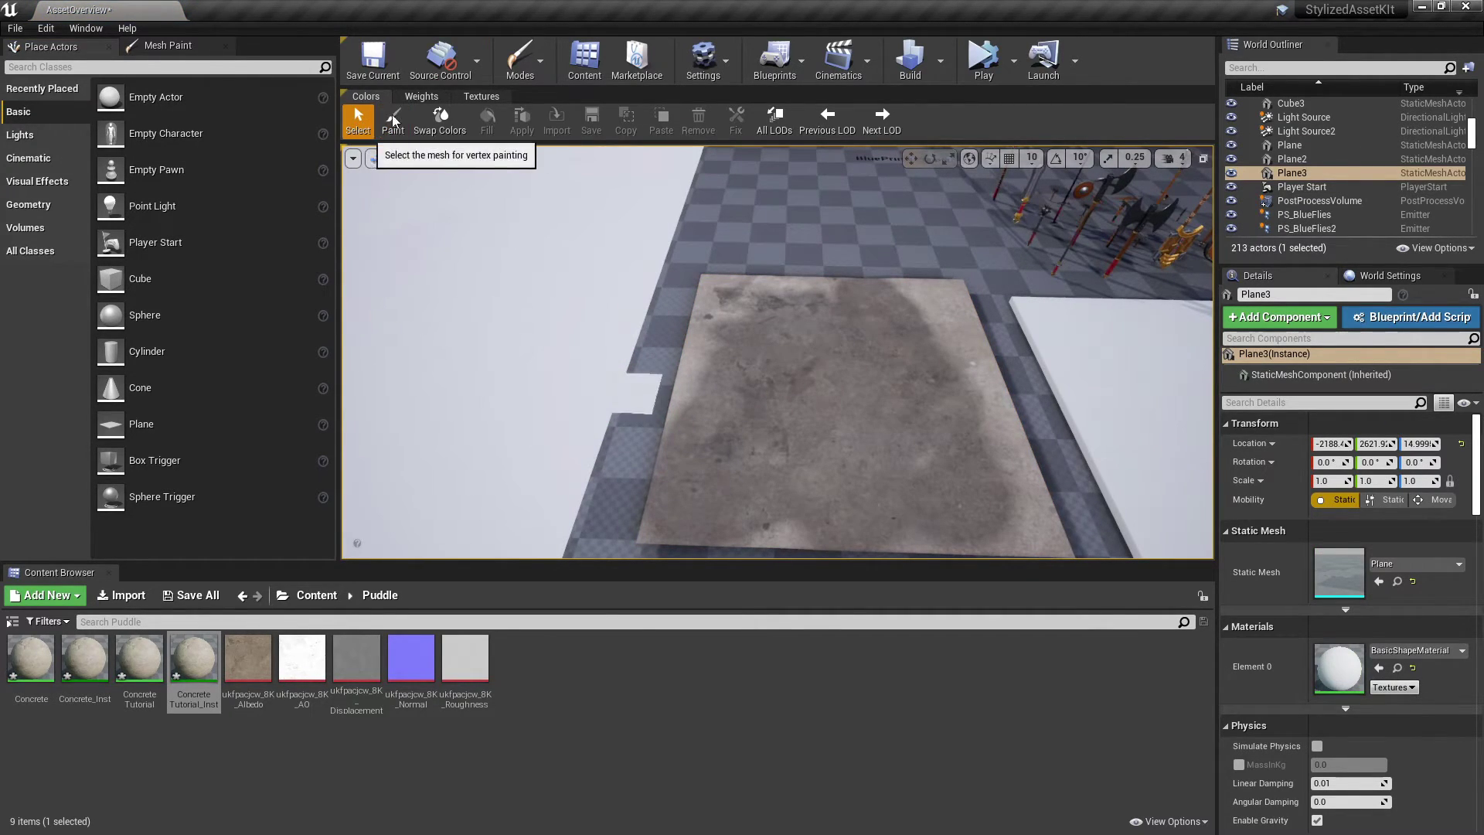
# Return to object selection mode, scale the new plane to about 5.75 in X and Y, and position it next to the concrete plane
pyautogui.click(520, 56)
pyautogui.click(598, 103)
pyautogui.press('space')
pyautogui.press('space')
pyautogui.moveTo(622, 338); pyautogui.dragTo(524, 353)
pyautogui.press('space')
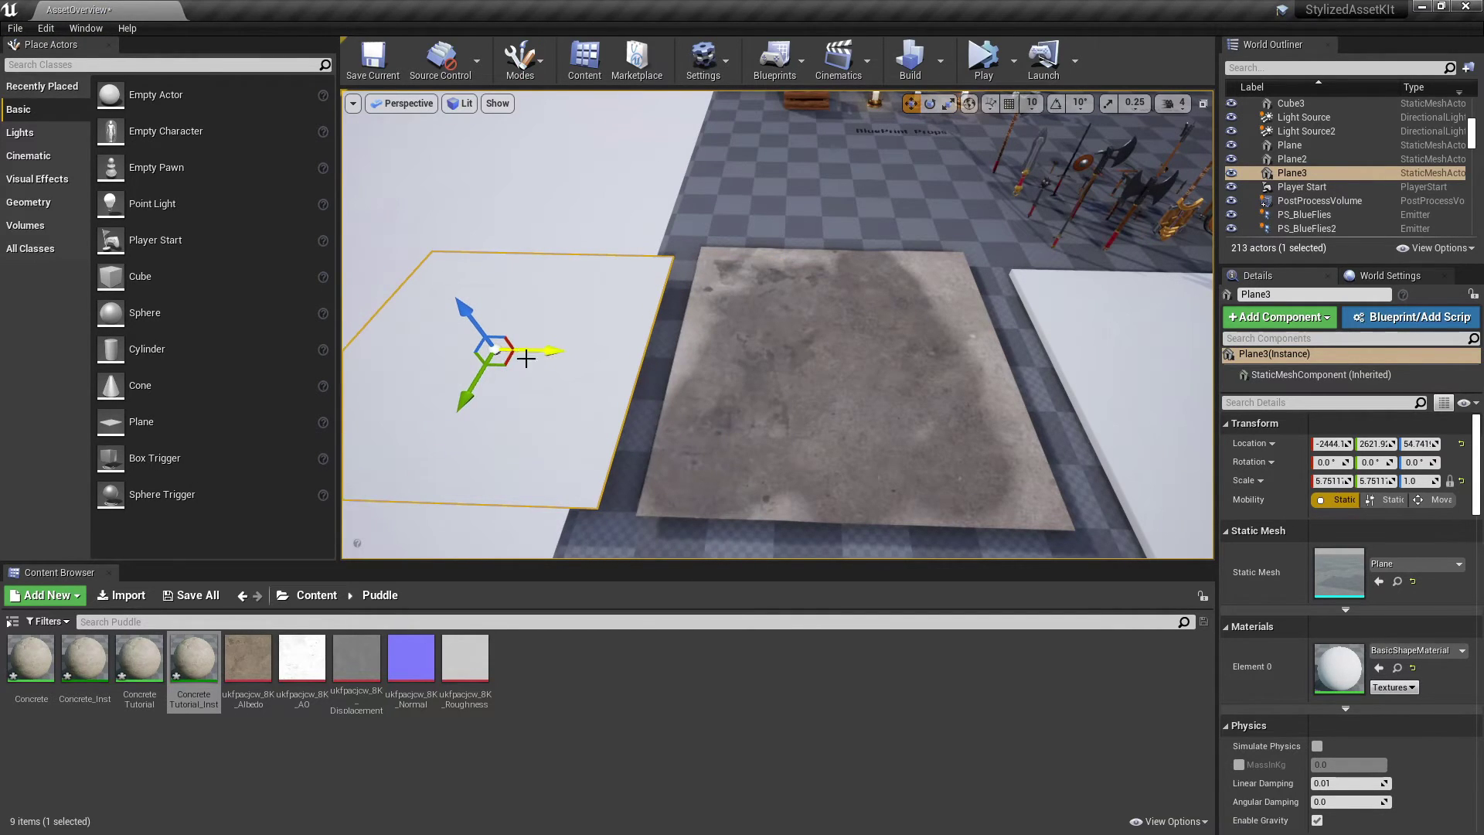
# Apply ConcreteTutorial_Inst to the new basic plane and activate vertex colour painting on it in Mesh Paint mode
pyautogui.moveTo(199, 660); pyautogui.dragTo(424, 397)
pyautogui.moveTo(459, 294); pyautogui.dragTo(463, 255, button='right')
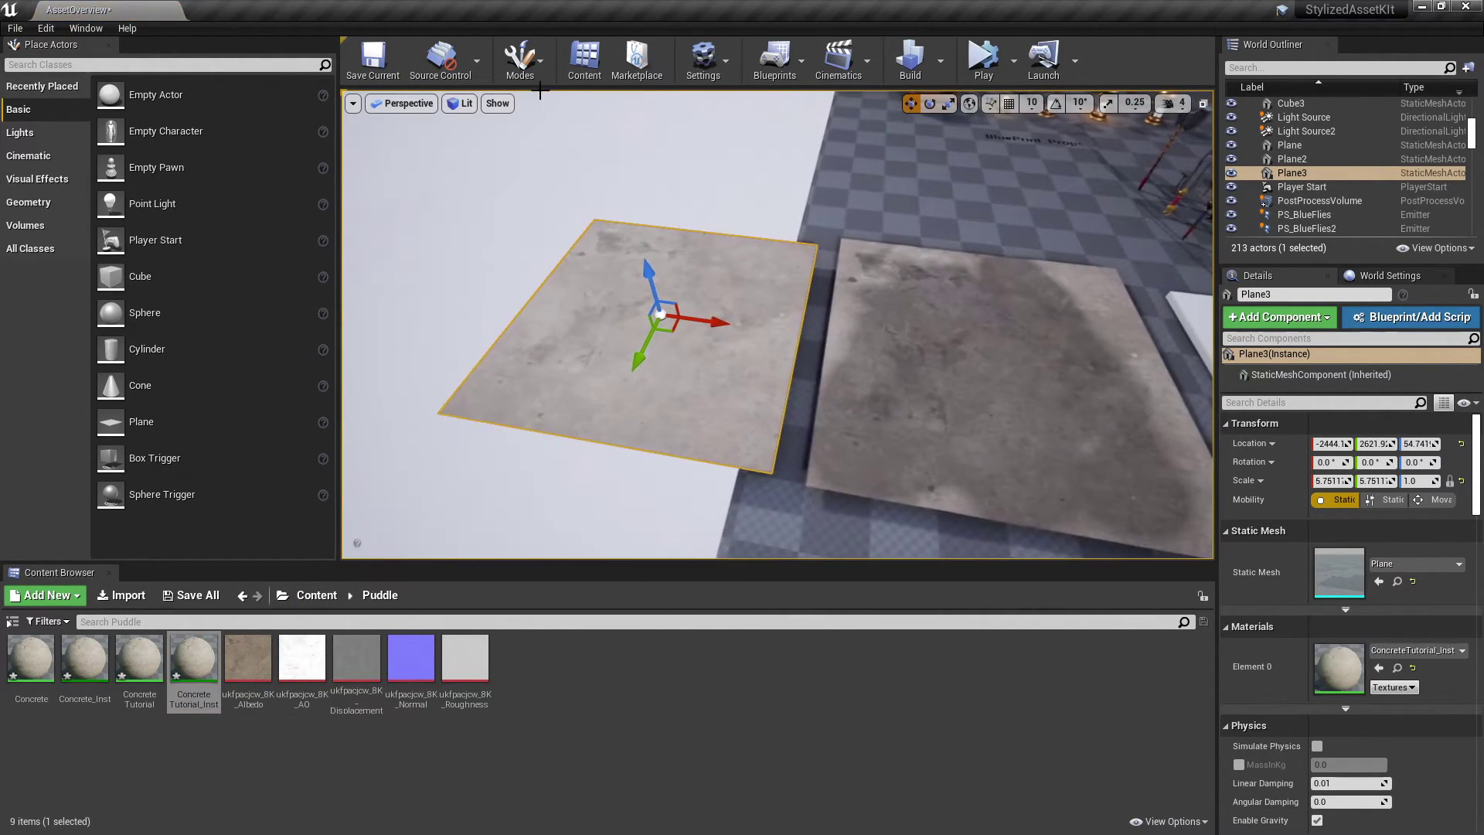
pyautogui.click(519, 56)
pyautogui.click(561, 179)
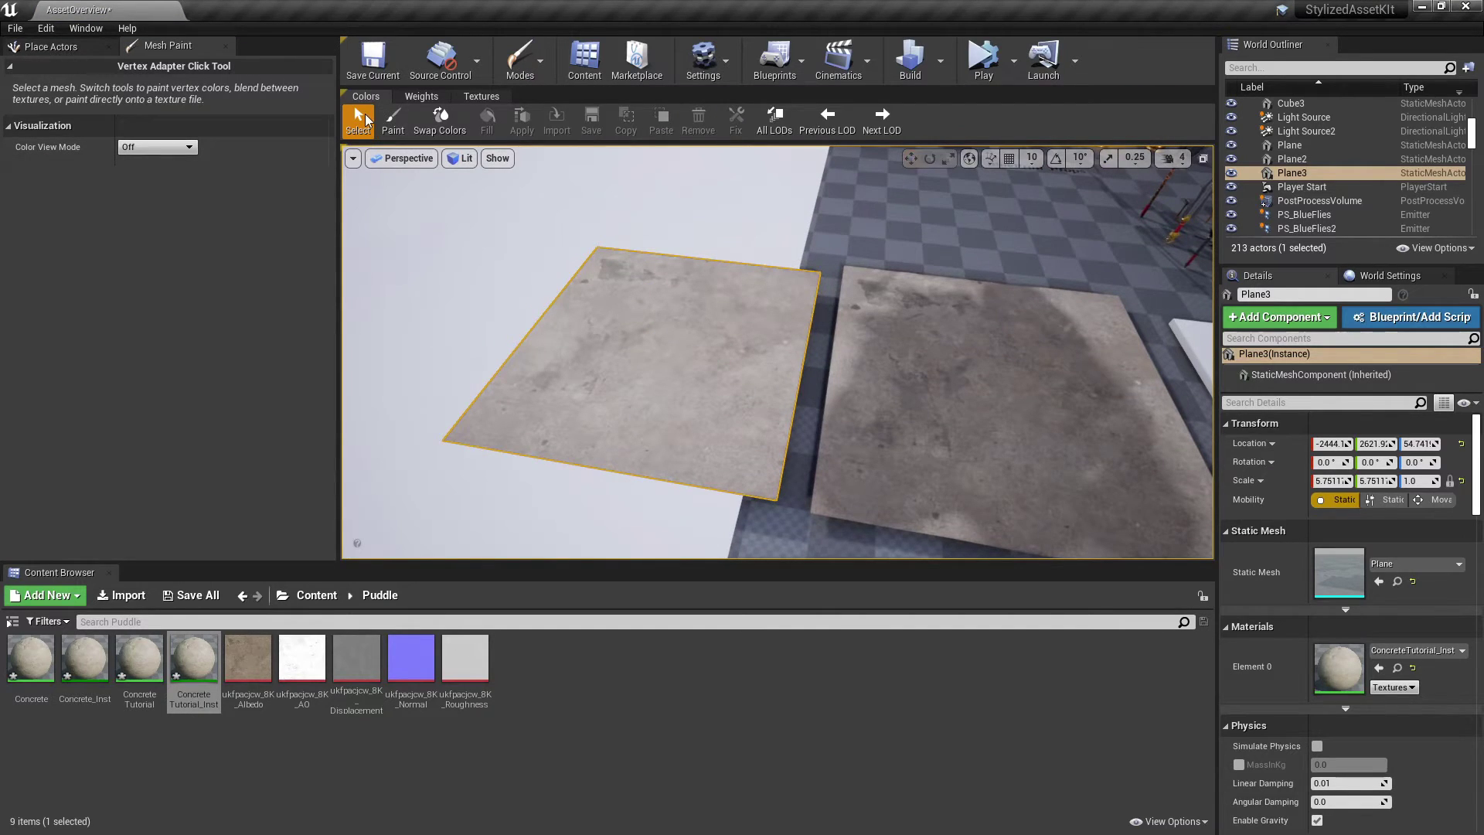
pyautogui.click(393, 122)
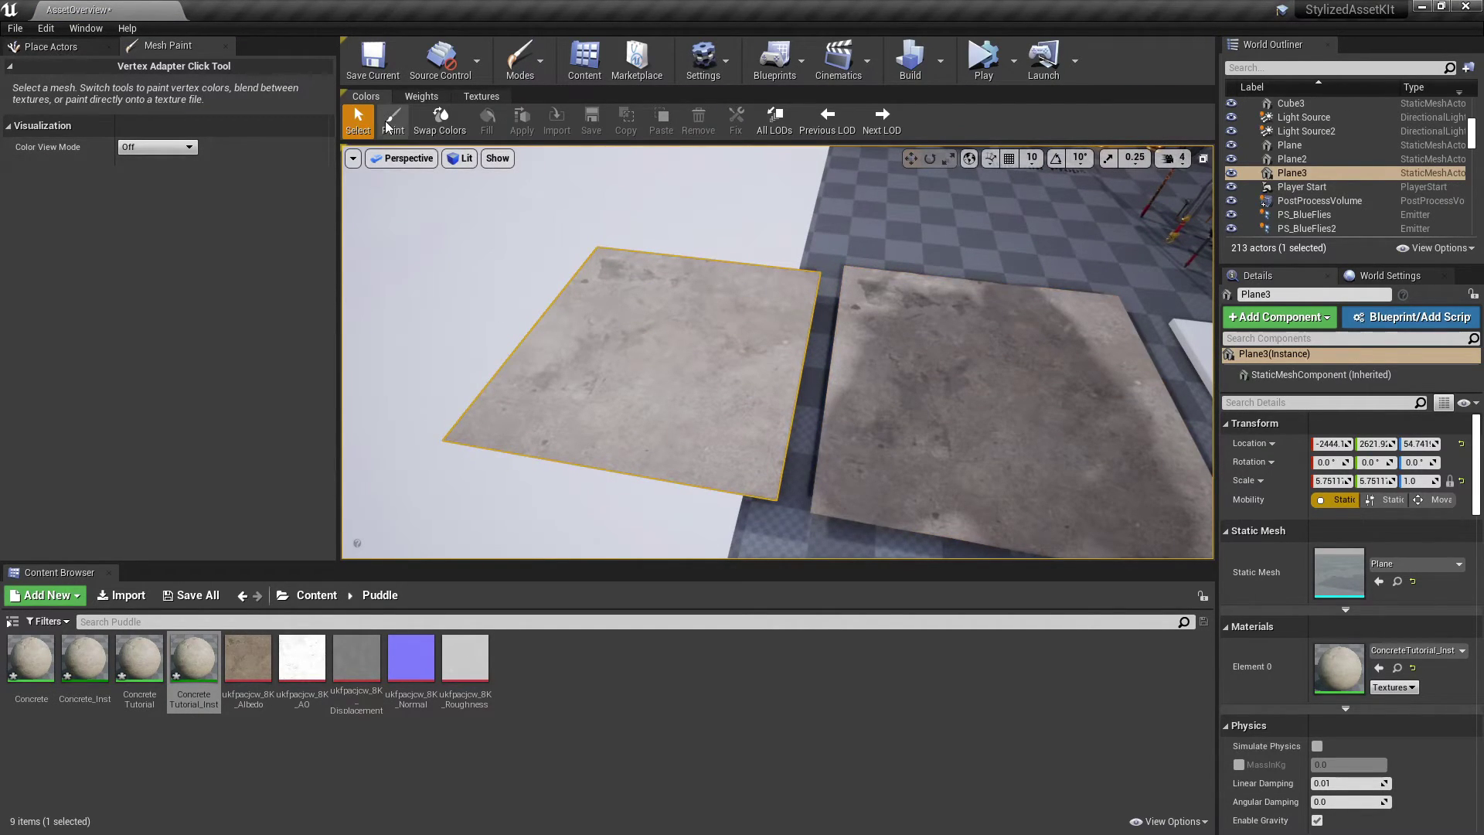
# Paint the corners of the low-poly plane black with the 0.25 brush and inspect how the wetness spreads across it
pyautogui.moveTo(449, 435); pyautogui.dragTo(474, 440)
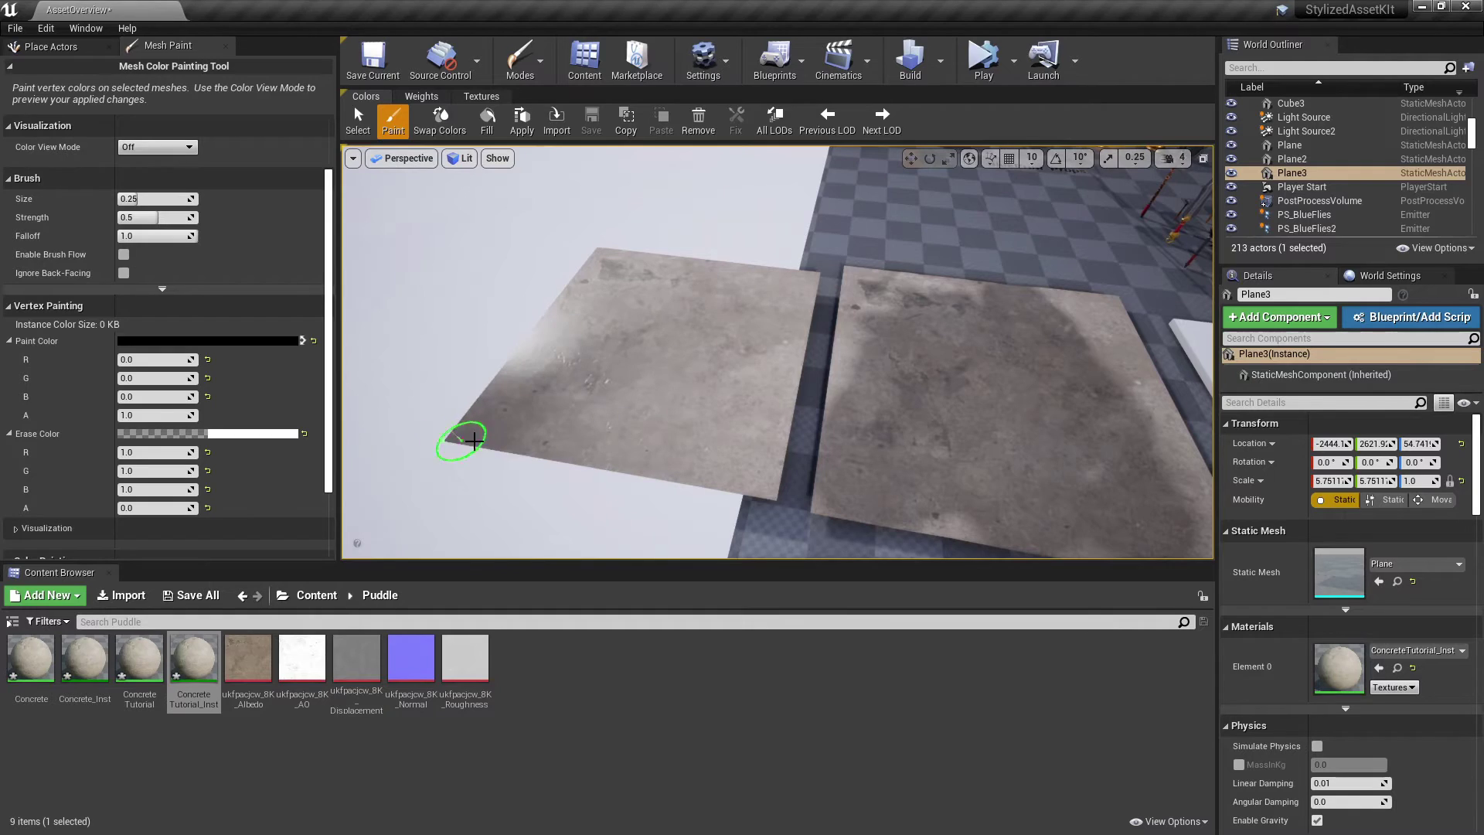
pyautogui.click(605, 243)
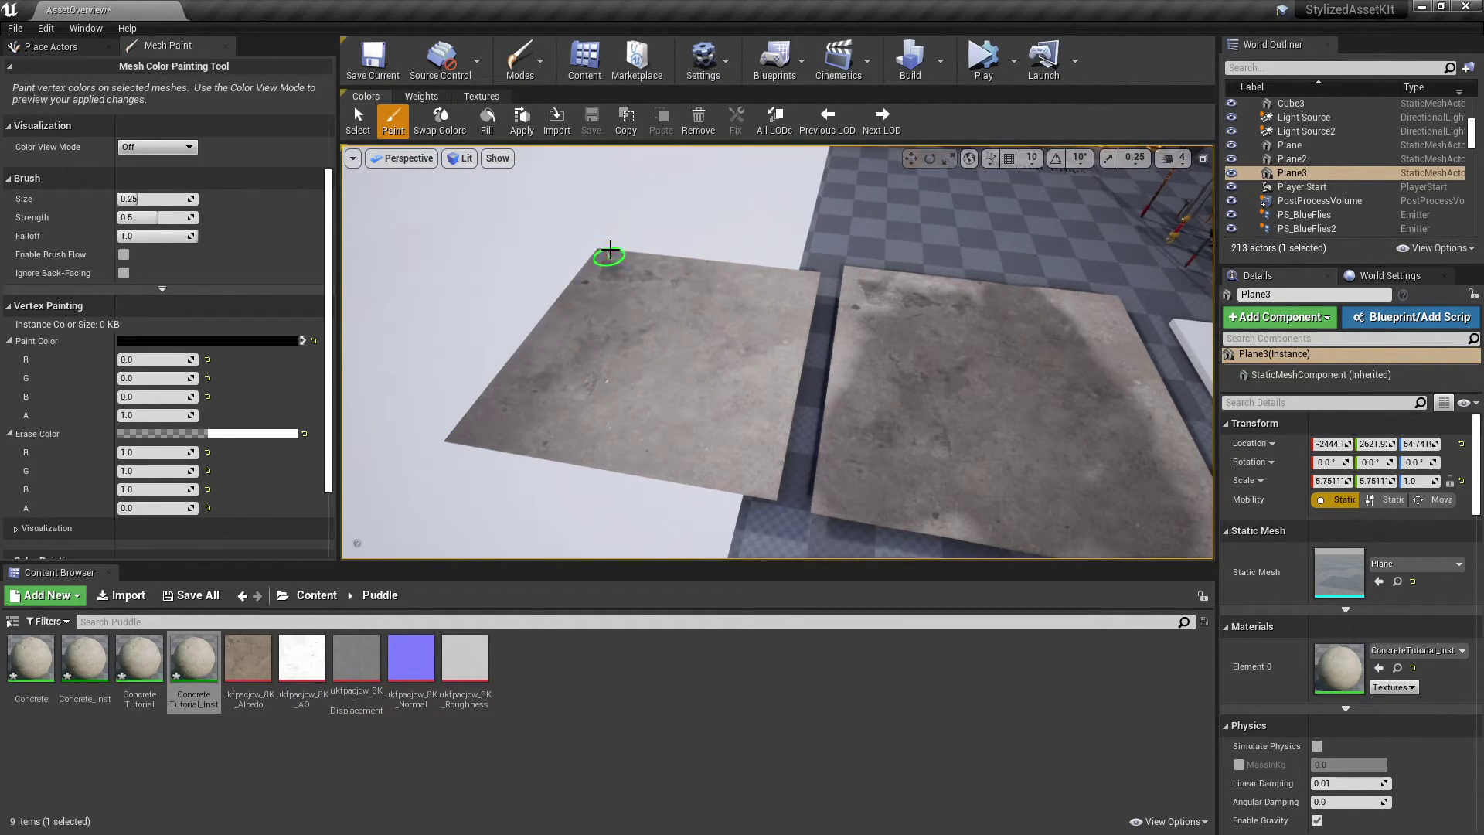
pyautogui.click(815, 273)
pyautogui.press('w')
pyautogui.moveTo(661, 353)
pyautogui.mouseDown(button='right')
pyautogui.moveTo(541, 309)
pyautogui.moveTo(495, 232)
pyautogui.mouseUp(button='right')
pyautogui.moveTo(1053, 287)
pyautogui.mouseDown(button='right')
pyautogui.moveTo(785, 457)
pyautogui.moveTo(679, 457)
pyautogui.moveTo(540, 252)
pyautogui.moveTo(646, 353)
pyautogui.moveTo(732, 340)
pyautogui.moveTo(681, 404)
pyautogui.mouseUp(button='right')
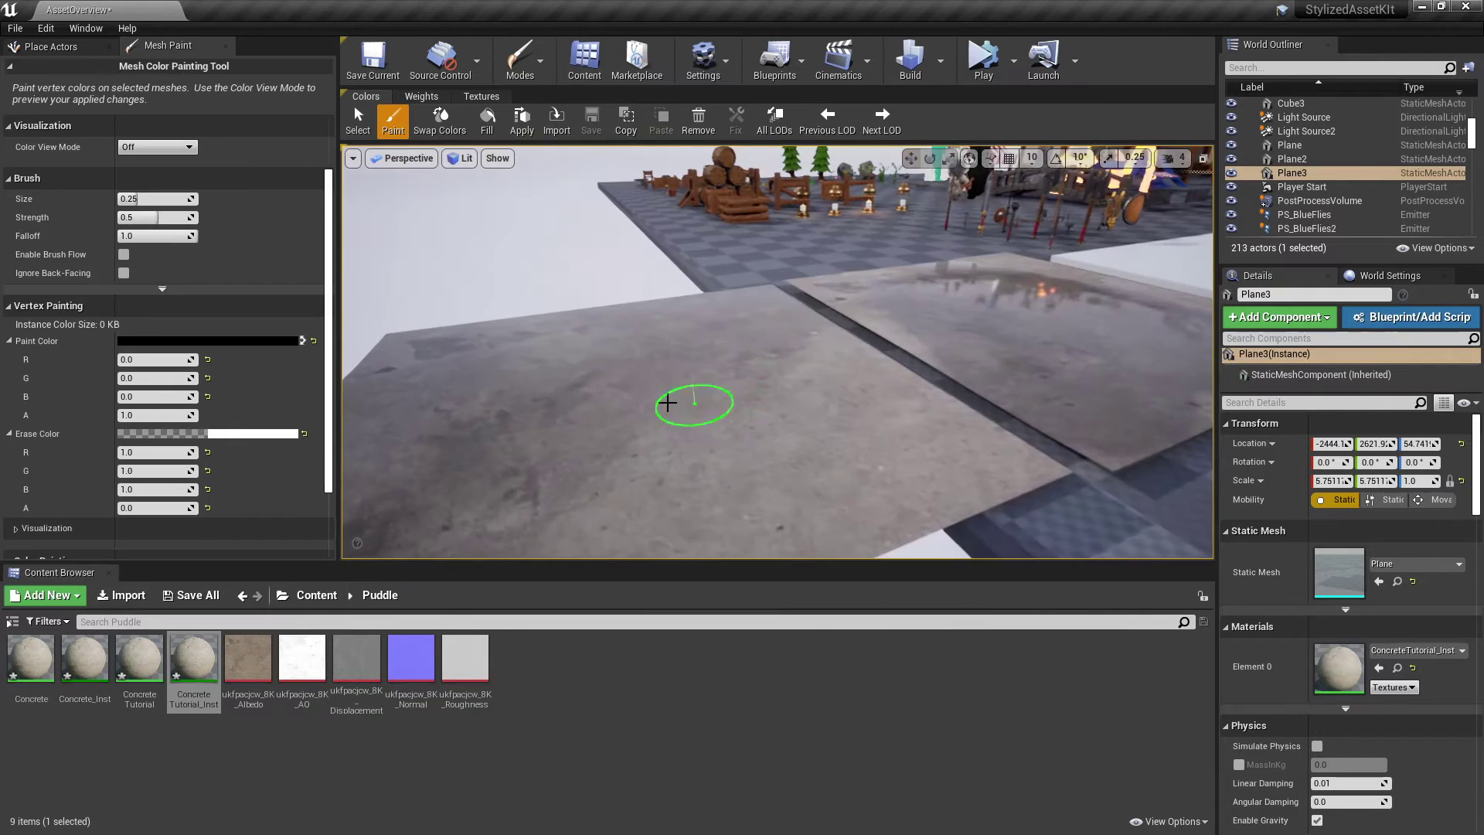
pyautogui.moveTo(589, 437)
pyautogui.mouseDown(button='right')
pyautogui.moveTo(576, 446)
pyautogui.moveTo(1046, 302)
pyautogui.moveTo(971, 340)
pyautogui.mouseUp(button='right')
# Select the high-poly concrete plane for vertex painting and activate the Paint tool to compare its brush vertices
pyautogui.click(358, 122)
pyautogui.click(574, 328)
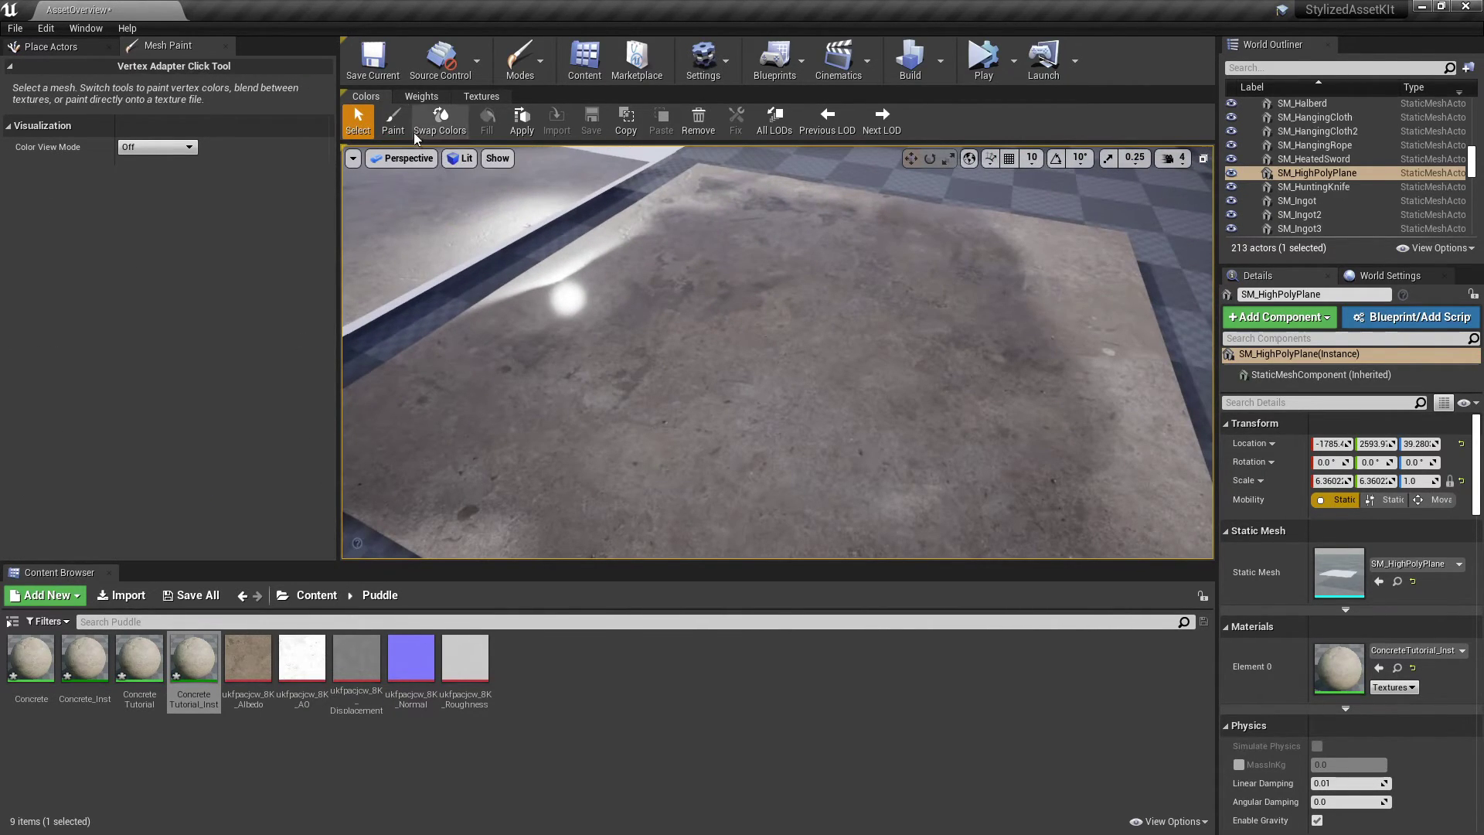
pyautogui.click(393, 123)
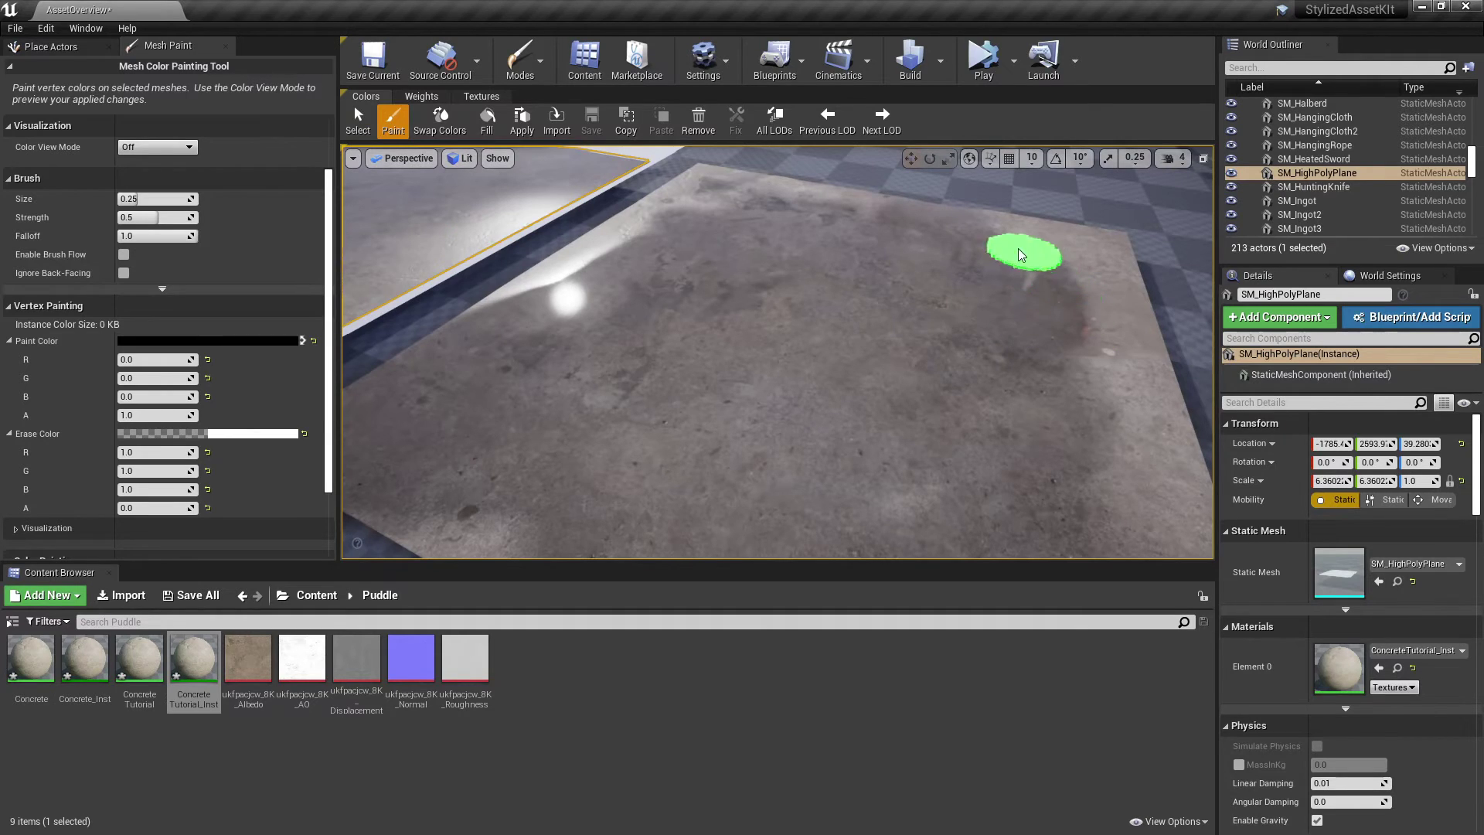
pyautogui.moveTo(917, 430); pyautogui.dragTo(927, 352, button='right')
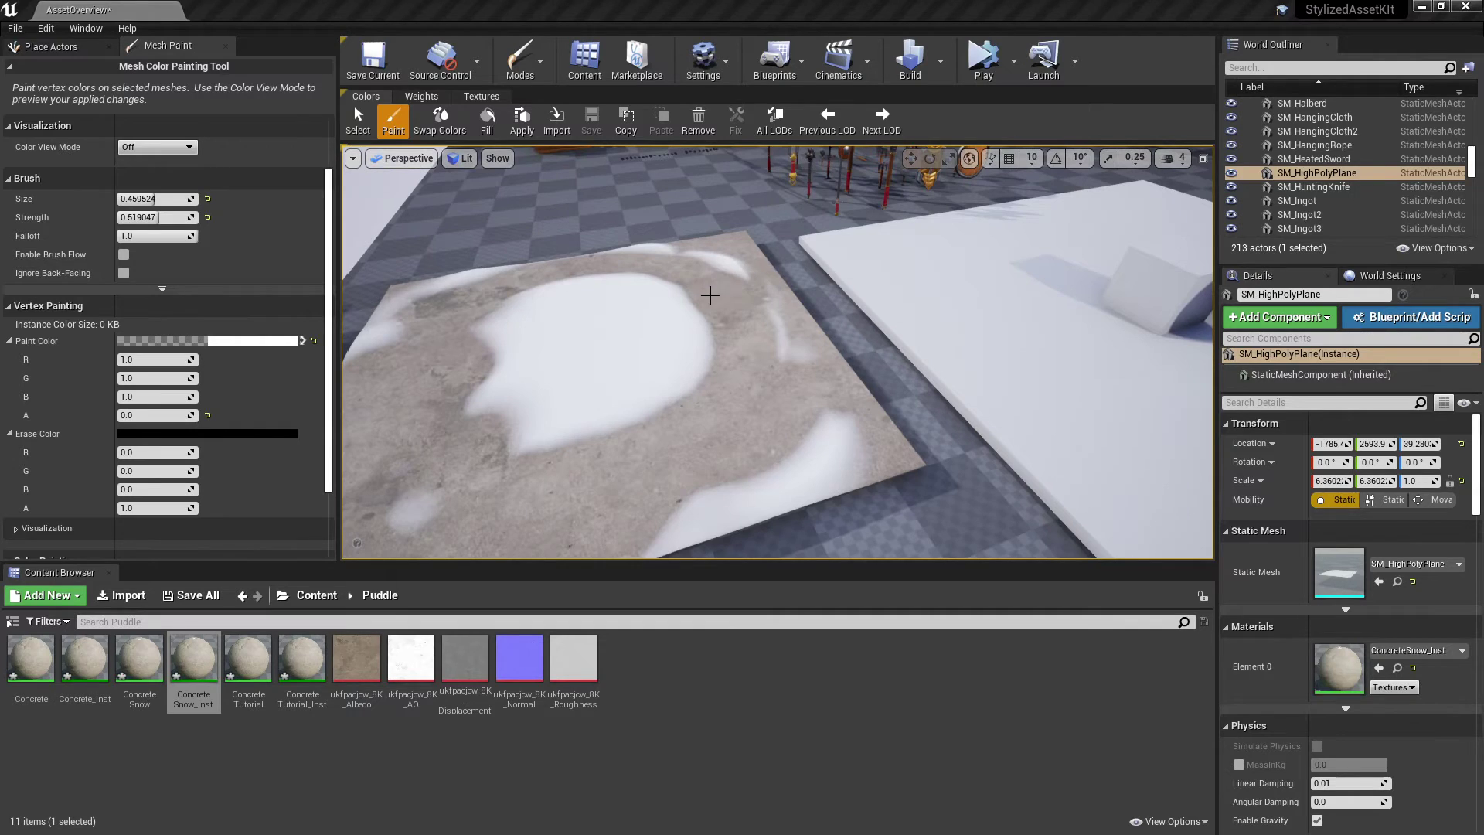
# Paint away the central snow patch on the high-poly plane with white, and swap the paint and erase colours to paint with black
pyautogui.moveTo(660, 318)
pyautogui.mouseDown(button='right')
pyautogui.moveTo(894, 188)
pyautogui.moveTo(894, 364)
pyautogui.mouseUp(button='right')
pyautogui.moveTo(792, 376)
pyautogui.mouseDown()
pyautogui.moveTo(735, 318)
pyautogui.moveTo(910, 373)
pyautogui.moveTo(921, 350)
pyautogui.moveTo(802, 301)
pyautogui.moveTo(773, 325)
pyautogui.moveTo(804, 405)
pyautogui.mouseUp()
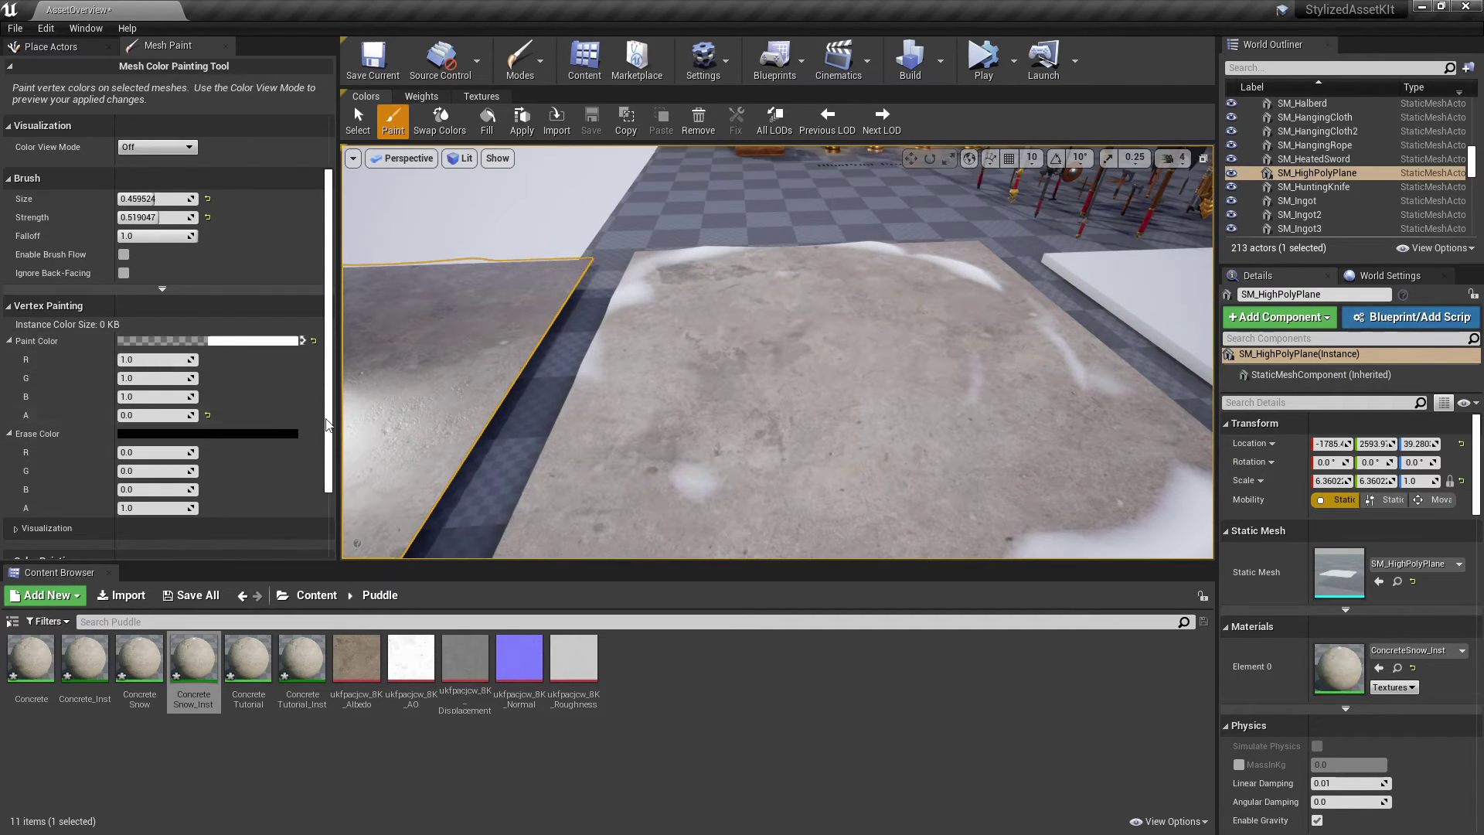
pyautogui.click(298, 341)
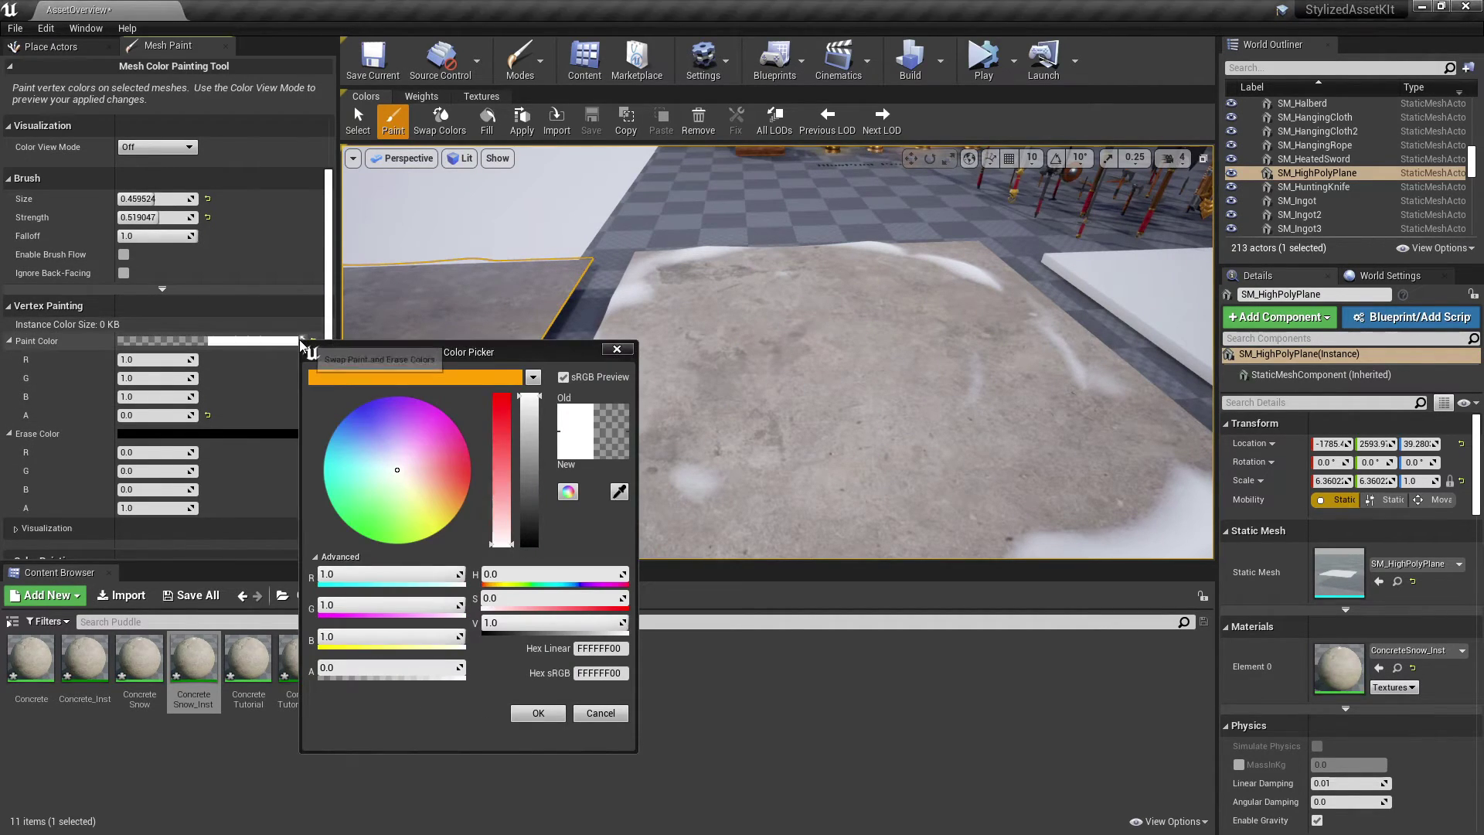
pyautogui.click(304, 340)
# Paint a large mound of snow over the middle of the high-poly plane and dismiss the Color Picker
pyautogui.moveTo(844, 331)
pyautogui.mouseDown()
pyautogui.moveTo(827, 471)
pyautogui.moveTo(868, 425)
pyautogui.moveTo(755, 312)
pyautogui.moveTo(904, 310)
pyautogui.moveTo(958, 329)
pyautogui.moveTo(1035, 452)
pyautogui.moveTo(1008, 355)
pyautogui.moveTo(796, 387)
pyautogui.moveTo(929, 430)
pyautogui.mouseUp()
pyautogui.moveTo(929, 430)
pyautogui.mouseDown(button='right')
pyautogui.moveTo(935, 479)
pyautogui.moveTo(912, 433)
pyautogui.mouseUp(button='right')
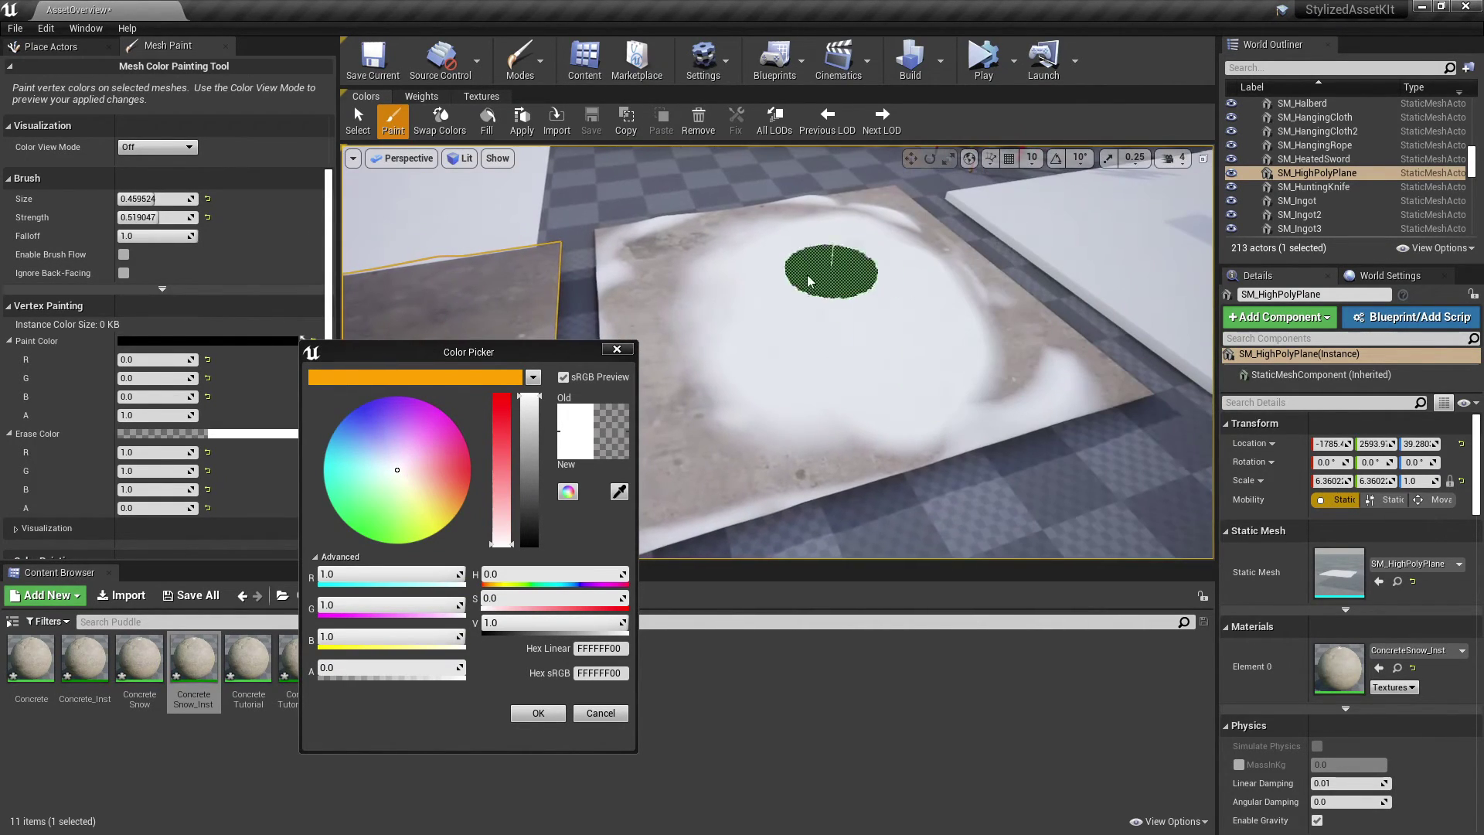
pyautogui.moveTo(808, 282); pyautogui.dragTo(699, 333)
pyautogui.moveTo(674, 302)
pyautogui.mouseDown(button='right')
pyautogui.moveTo(685, 402)
pyautogui.moveTo(830, 393)
pyautogui.mouseUp(button='right')
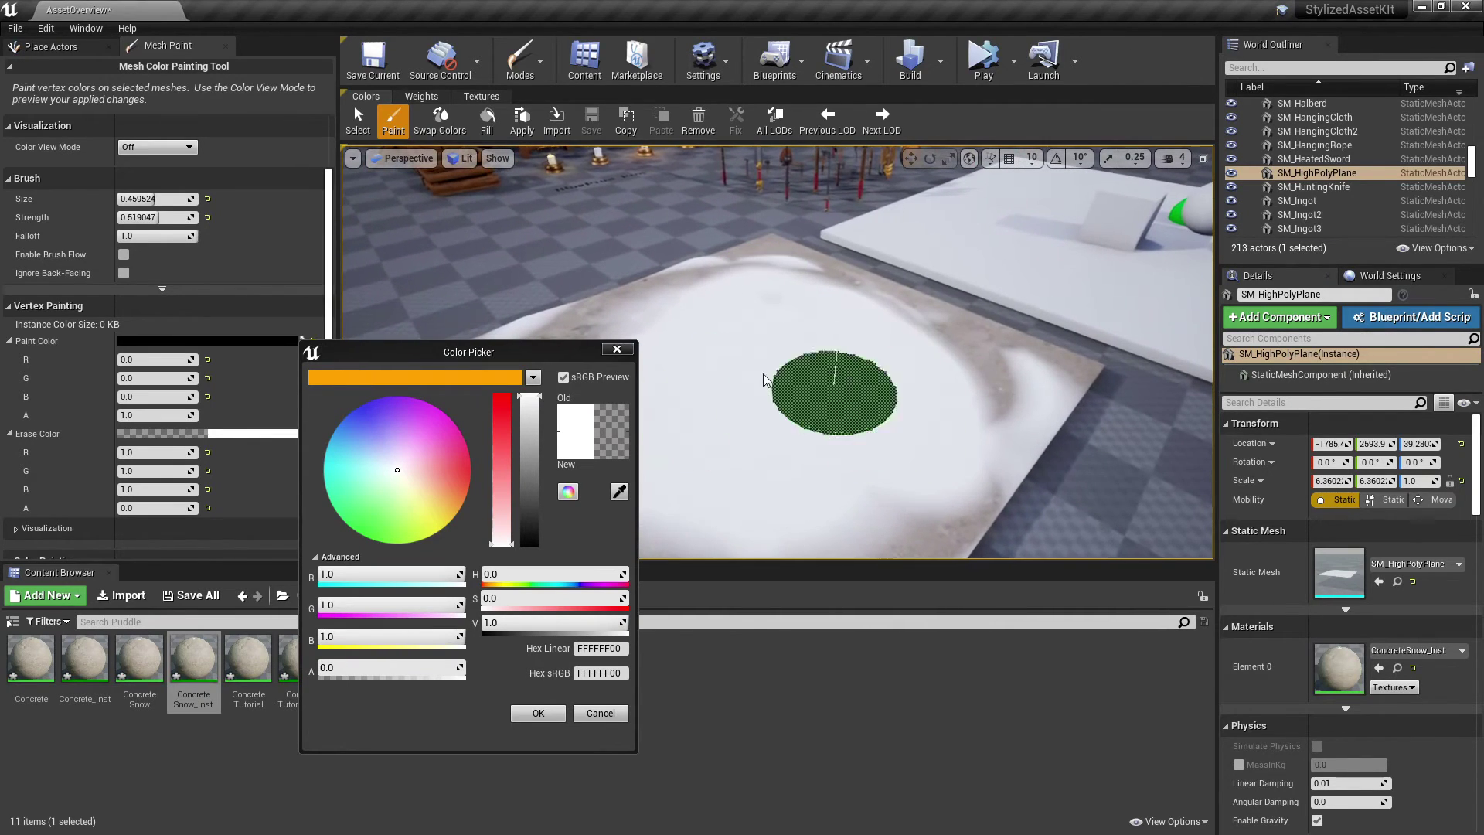
pyautogui.click(616, 349)
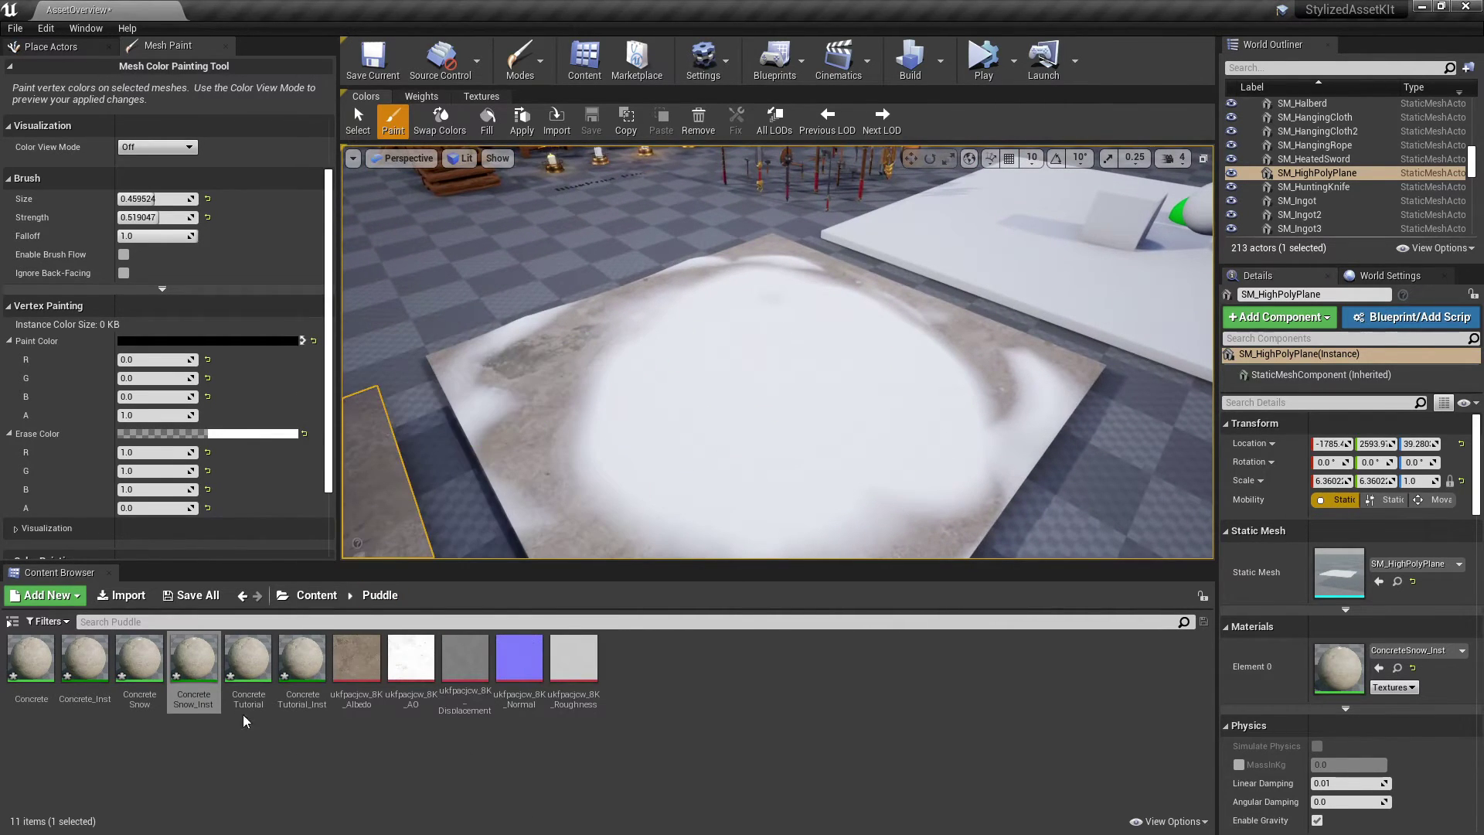
# Open the ConcreteSnow material graph full-size and examine the white base colour constant and the roughness constant feeding the Lerp nodes
pyautogui.doubleClick(139, 661)
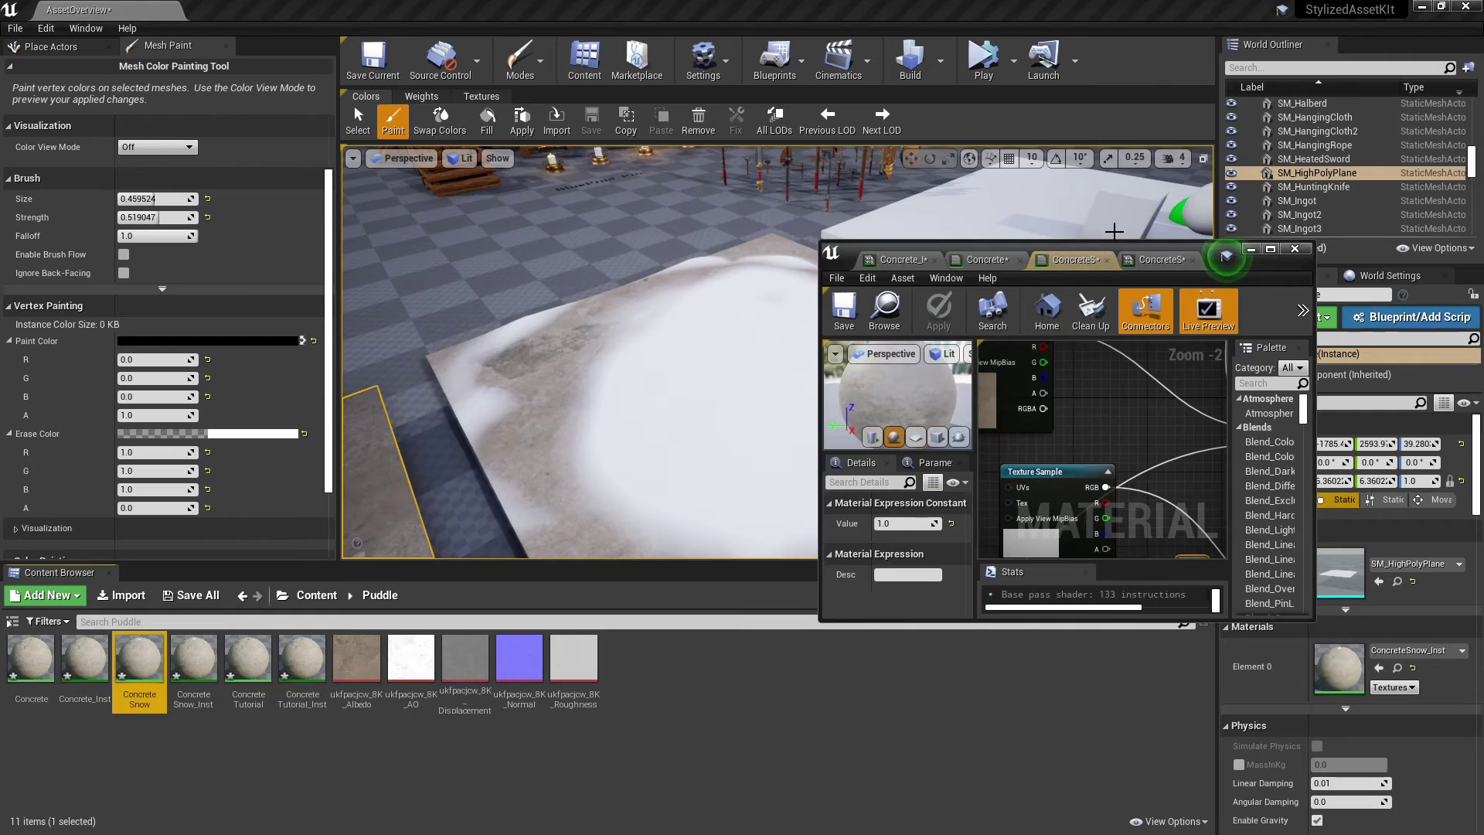
pyautogui.moveTo(1108, 257); pyautogui.dragTo(1052, 271)
pyautogui.doubleClick(1073, 248)
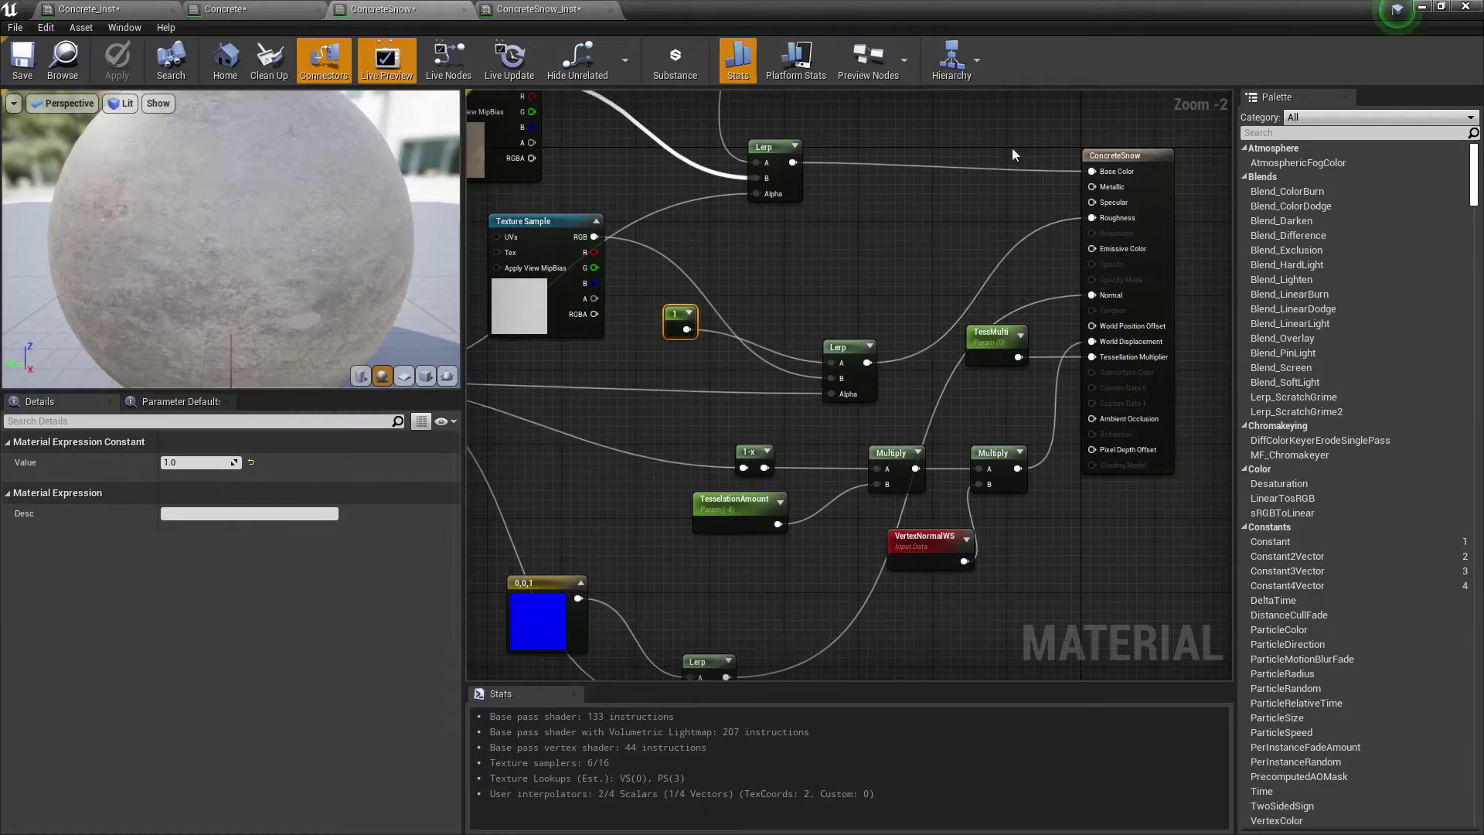
pyautogui.moveTo(869, 247); pyautogui.dragTo(792, 257)
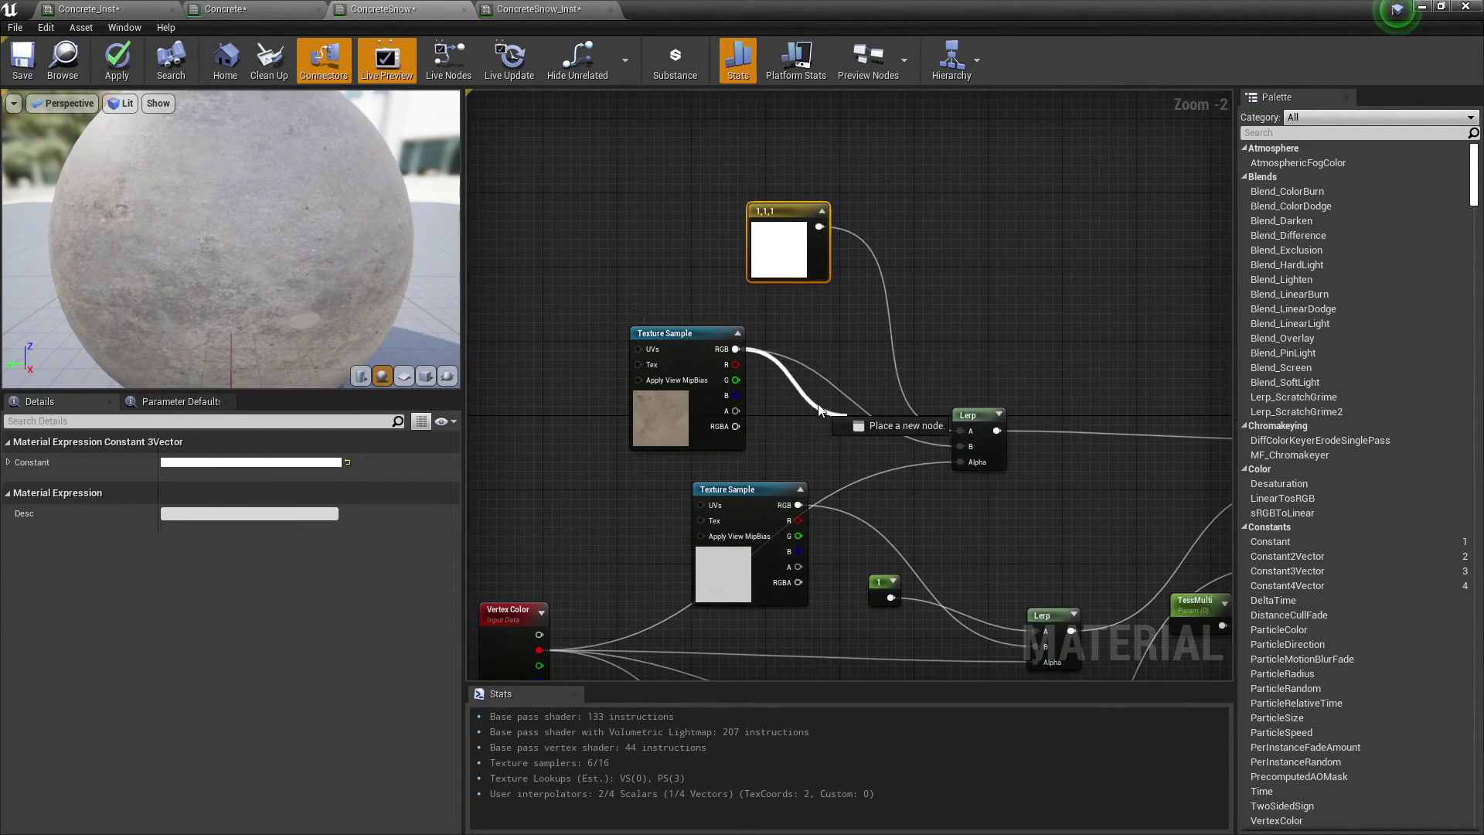
pyautogui.click(915, 406)
pyautogui.moveTo(915, 405); pyautogui.dragTo(771, 422, button='right')
pyautogui.click(807, 325)
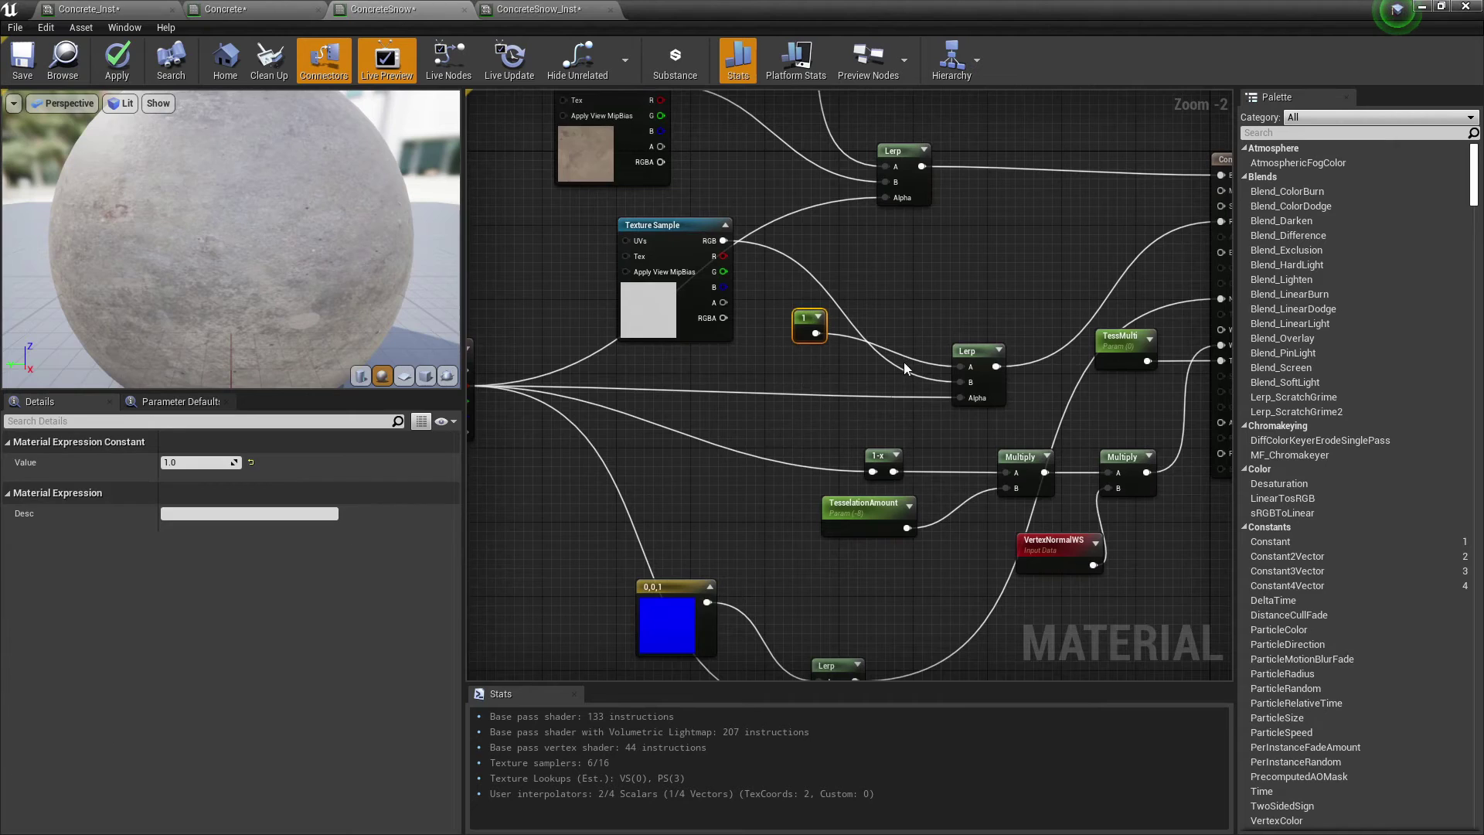
# Examine the normal Lerp, the OneMinus node and the TesselationAmount parameter driving displacement in the ConcreteSnow graph
pyautogui.moveTo(874, 294); pyautogui.dragTo(720, 350, button='right')
pyautogui.moveTo(800, 423); pyautogui.dragTo(881, 283, button='right')
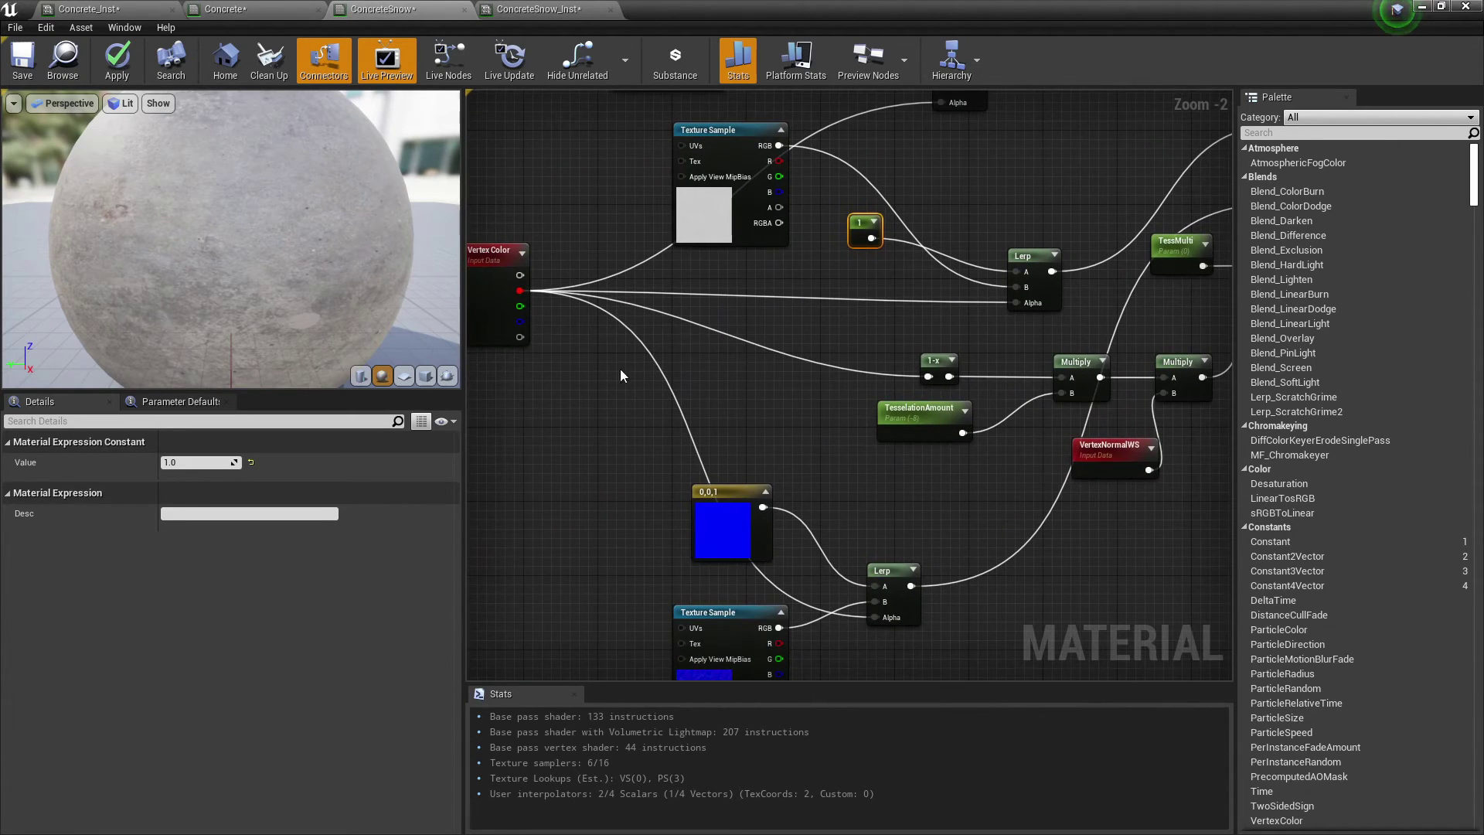
pyautogui.moveTo(852, 336); pyautogui.dragTo(771, 321, button='right')
pyautogui.moveTo(739, 468)
pyautogui.mouseDown(button='right')
pyautogui.moveTo(794, 415)
pyautogui.moveTo(766, 465)
pyautogui.mouseUp(button='right')
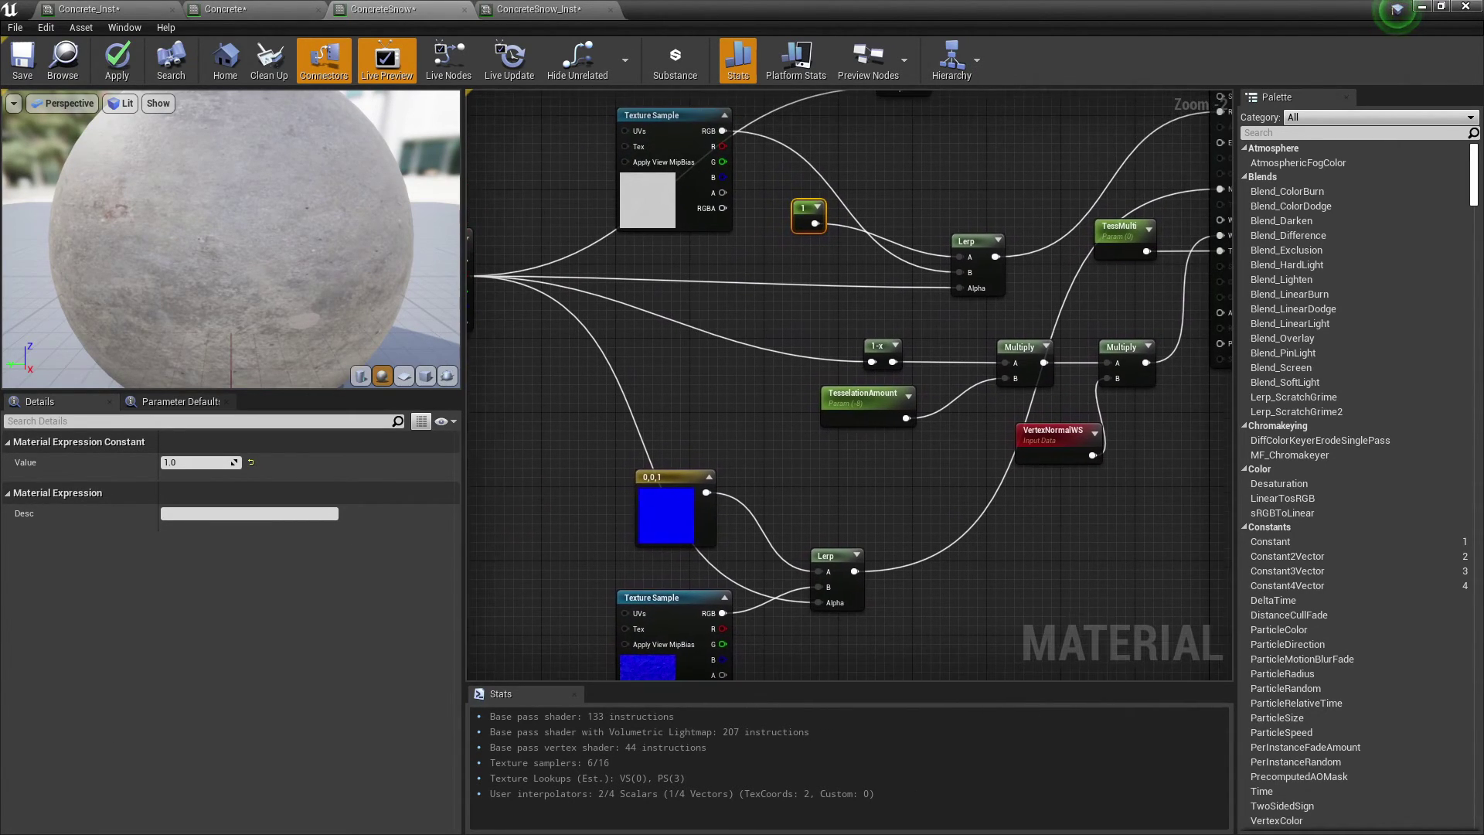
pyautogui.moveTo(819, 322)
pyautogui.mouseDown(button='right')
pyautogui.moveTo(907, 345)
pyautogui.moveTo(836, 345)
pyautogui.mouseUp(button='right')
pyautogui.moveTo(867, 329); pyautogui.dragTo(927, 429)
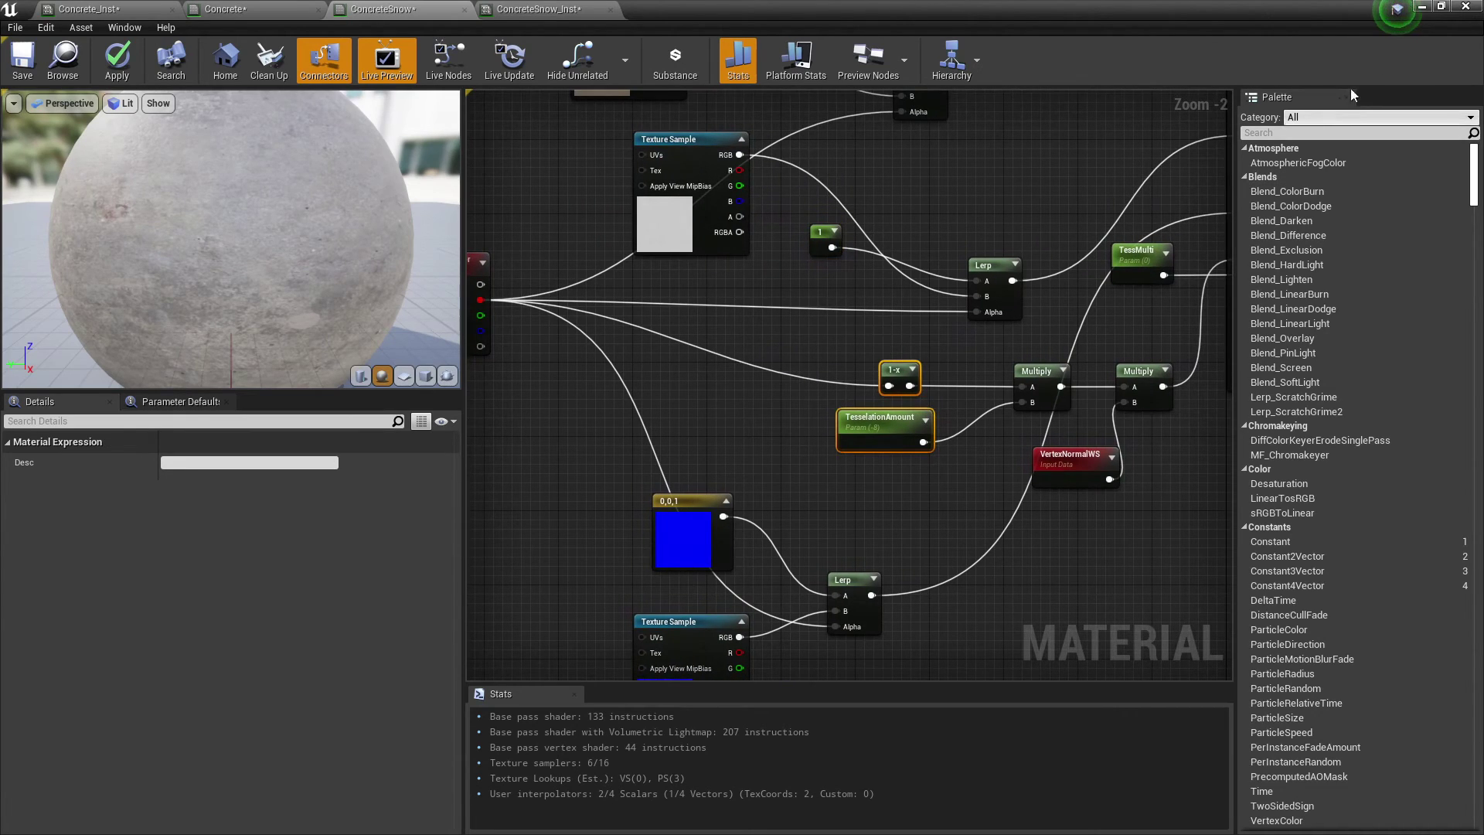
pyautogui.click(847, 345)
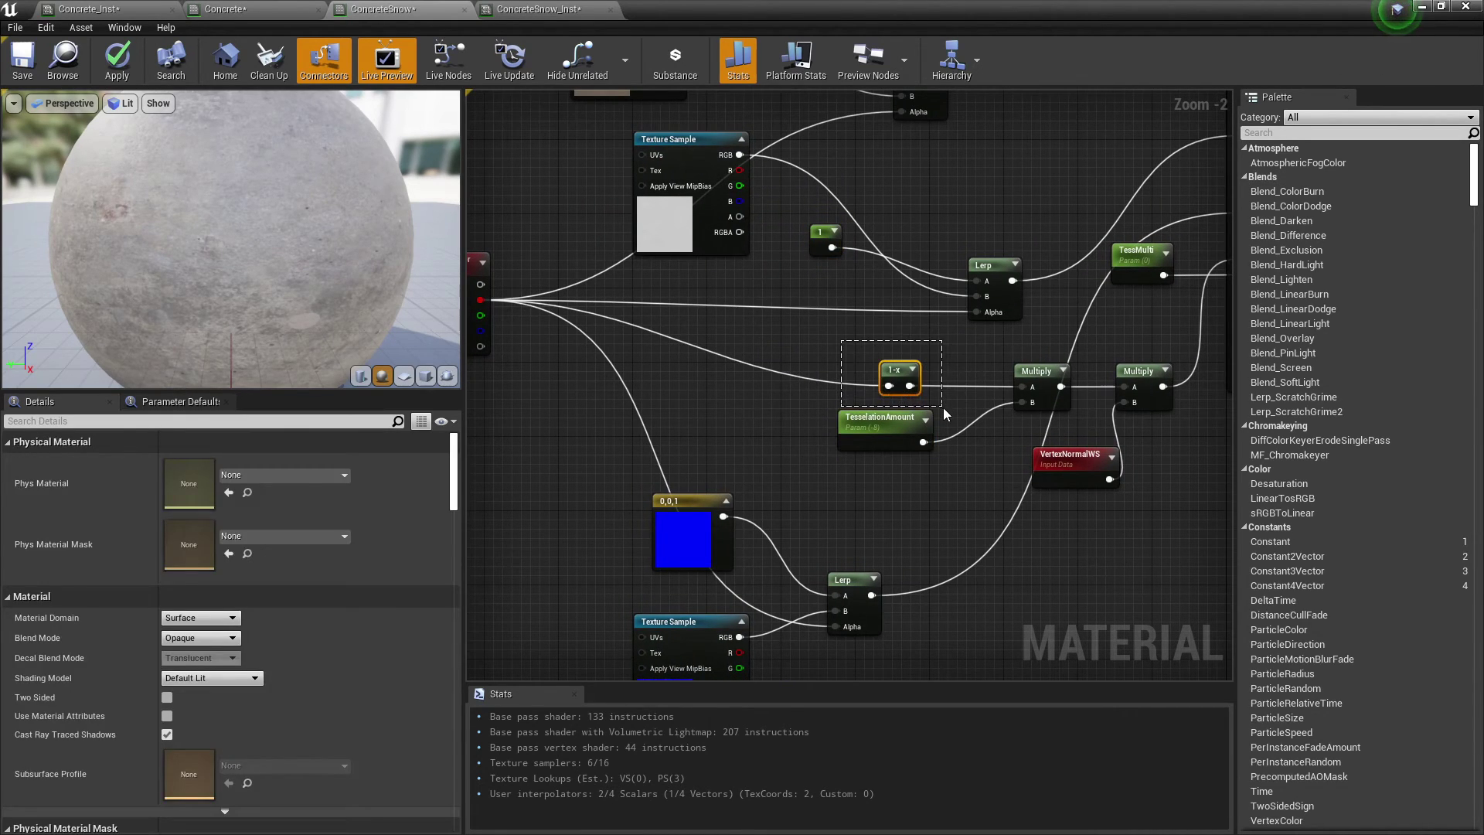
pyautogui.moveTo(943, 407); pyautogui.dragTo(953, 400)
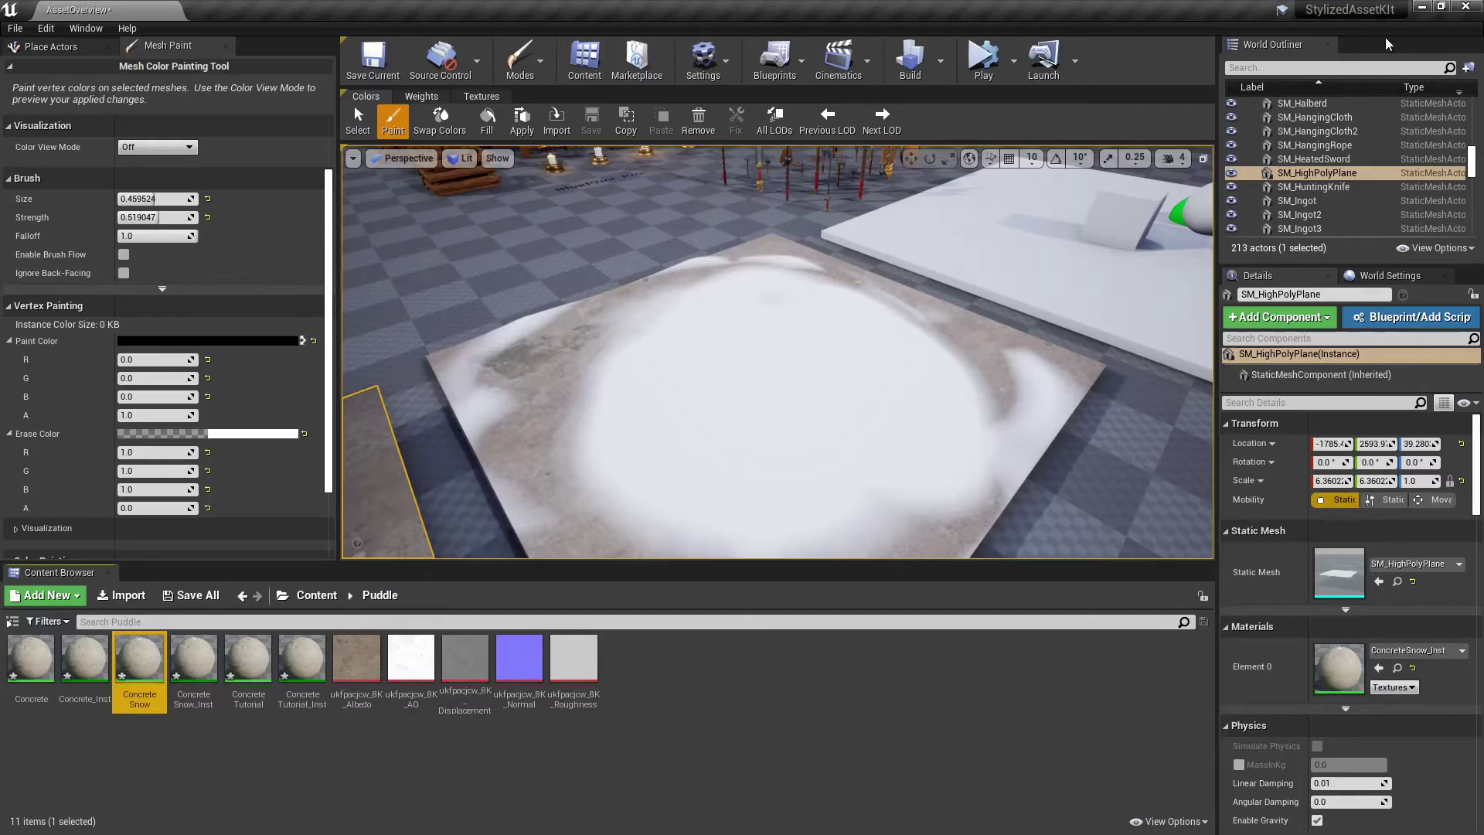
# Open ConcreteSnow_Inst from the plane's material slot, set TesselationAmount to about 8.8, and close the instance editor
pyautogui.doubleClick(1337, 663)
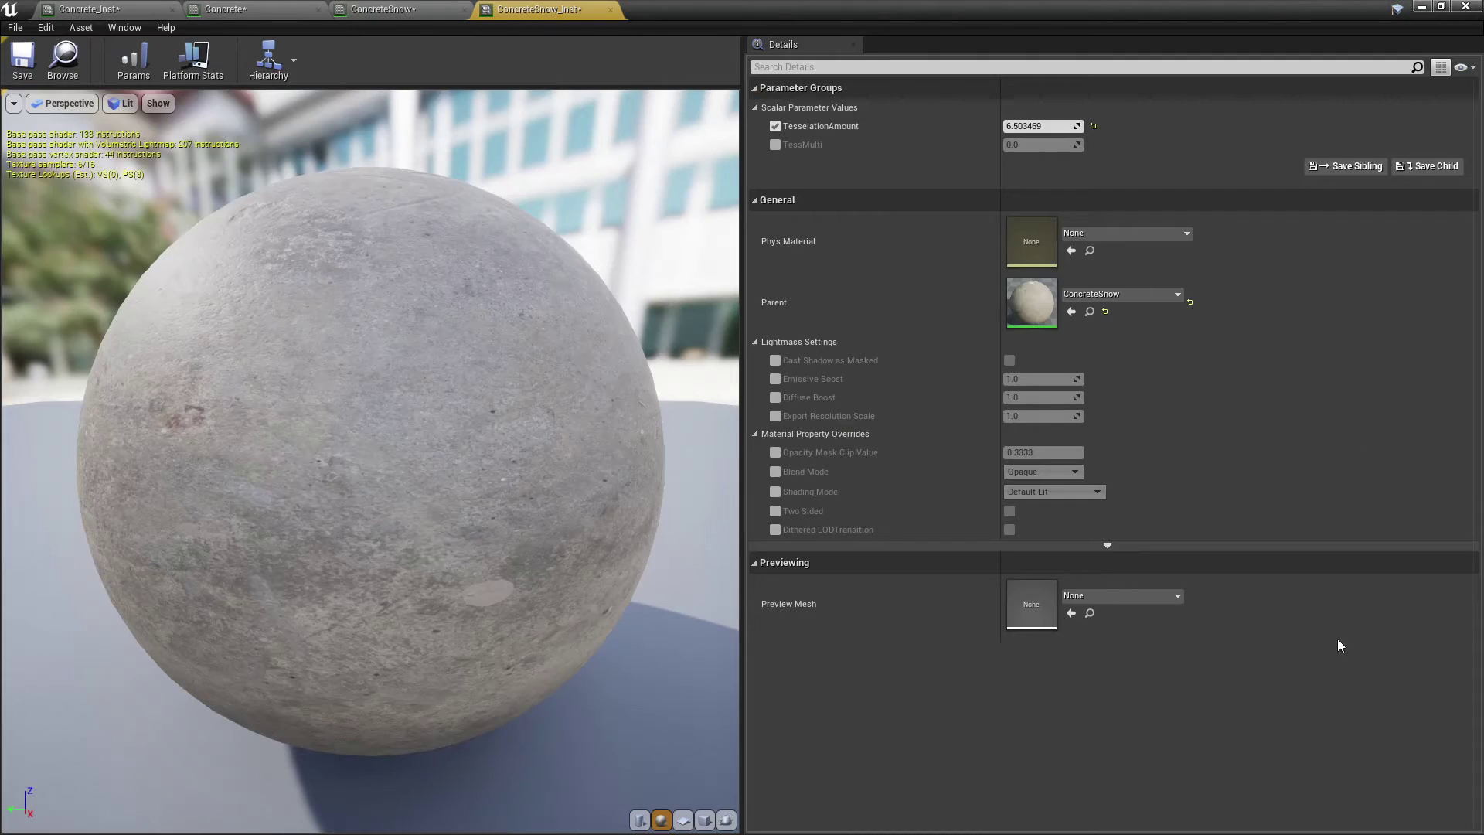
pyautogui.moveTo(945, 43); pyautogui.dragTo(1151, 190)
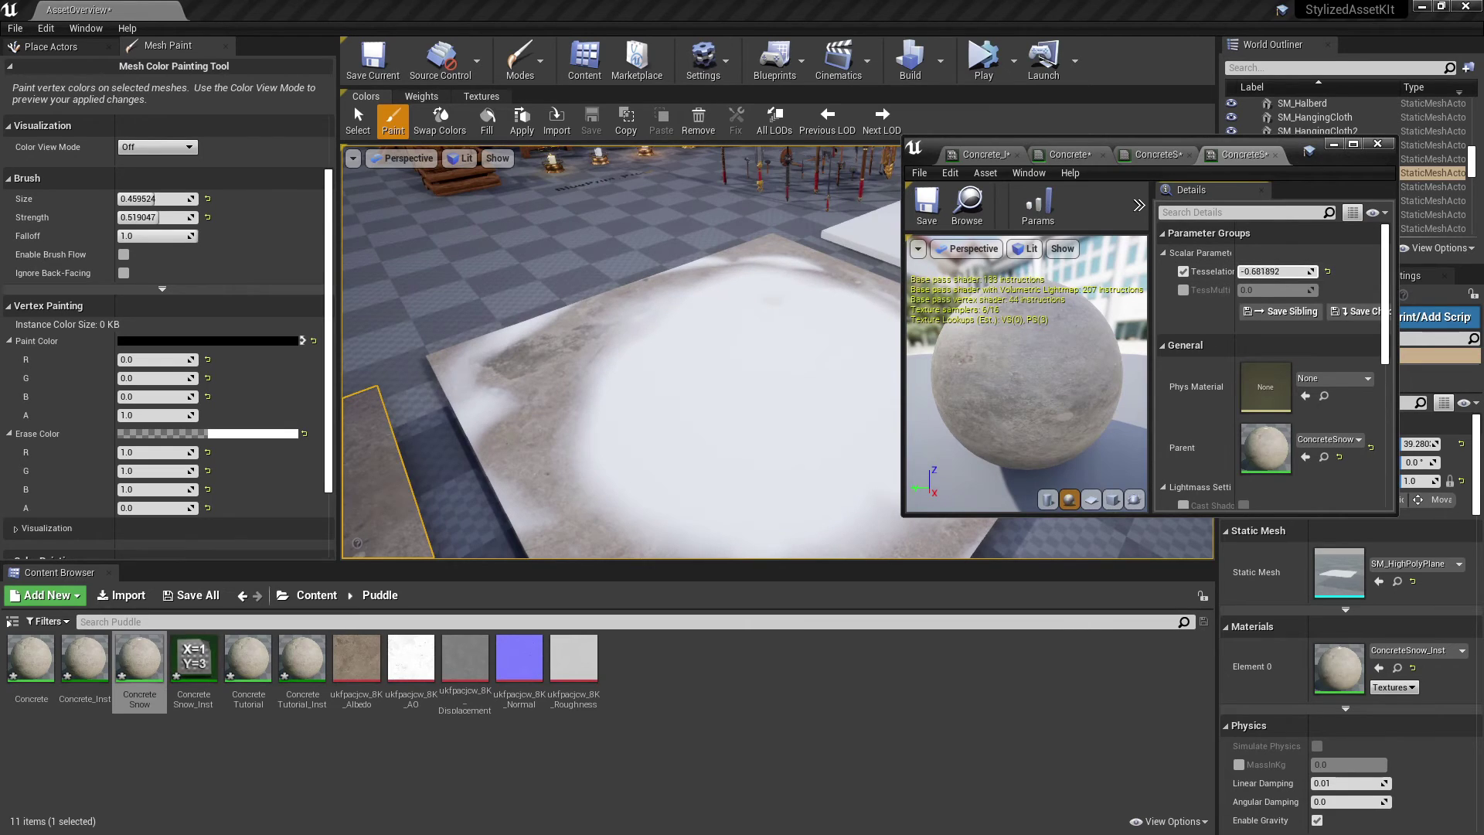
pyautogui.moveTo(1274, 271); pyautogui.dragTo(1280, 271)
pyautogui.moveTo(1273, 272)
pyautogui.mouseDown()
pyautogui.moveTo(1314, 271)
pyautogui.moveTo(1279, 271)
pyautogui.mouseUp()
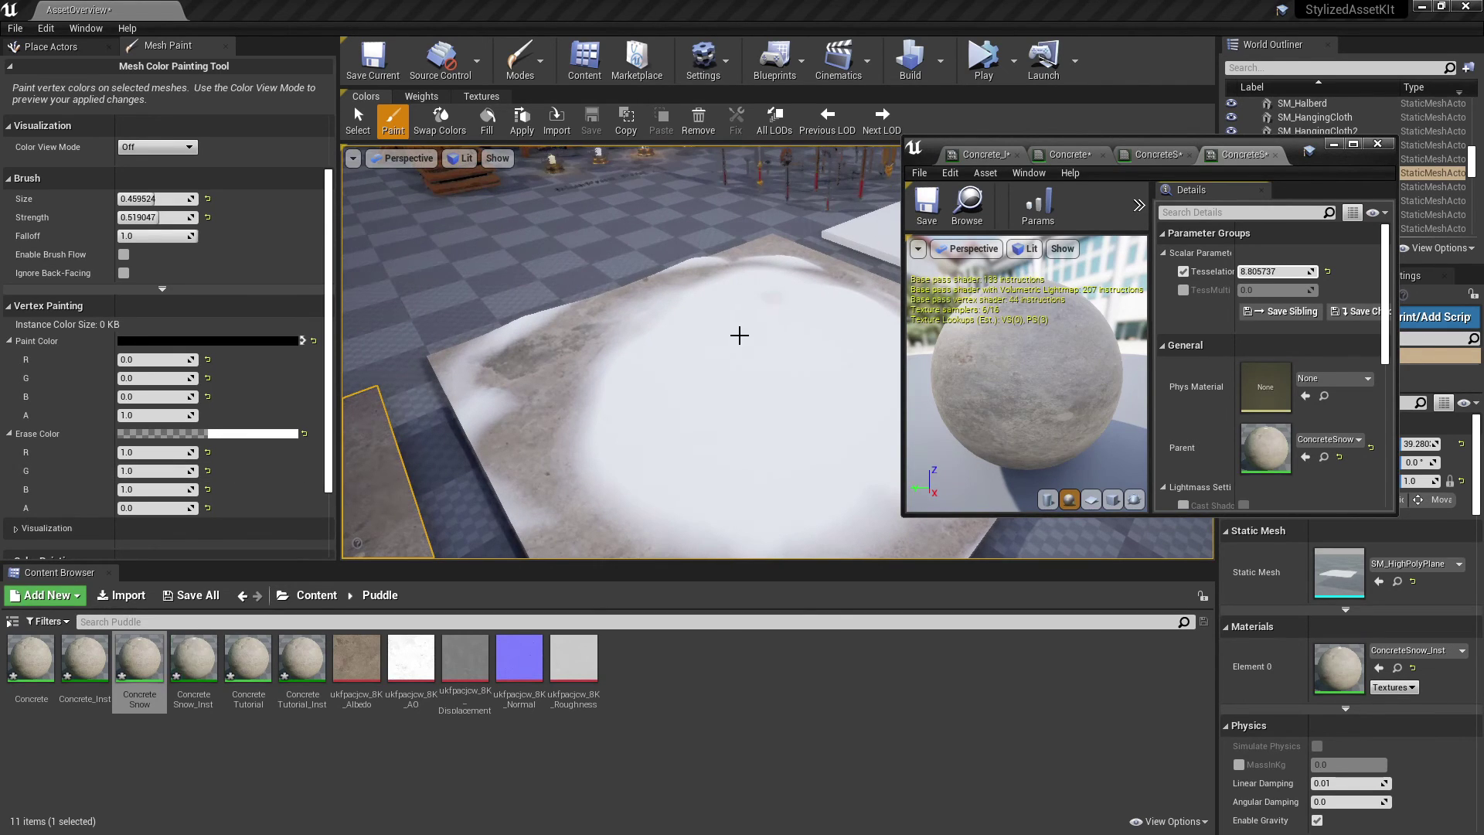
pyautogui.click(1379, 144)
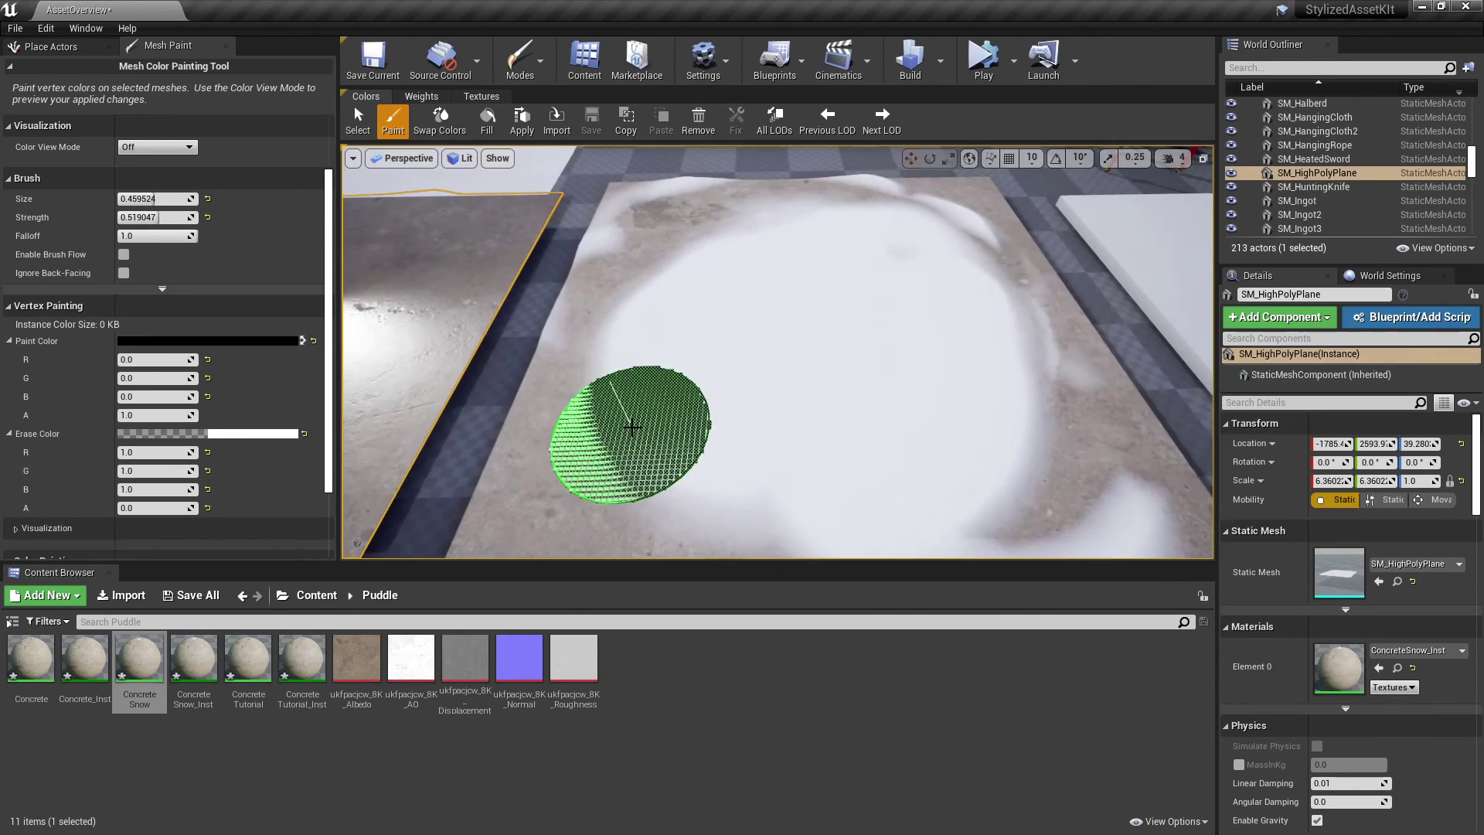
# Extend the painted snow toward the edges of the high-poly plane with the black paint colour
pyautogui.moveTo(632, 427)
pyautogui.mouseDown()
pyautogui.moveTo(589, 425)
pyautogui.moveTo(765, 222)
pyautogui.moveTo(695, 375)
pyautogui.moveTo(762, 222)
pyautogui.moveTo(1020, 364)
pyautogui.moveTo(868, 552)
pyautogui.moveTo(879, 284)
pyautogui.moveTo(1023, 415)
pyautogui.moveTo(929, 448)
pyautogui.mouseUp()
pyautogui.moveTo(930, 449); pyautogui.dragTo(833, 287, button='right')
pyautogui.moveTo(746, 245)
pyautogui.mouseDown(button='right')
pyautogui.moveTo(421, 304)
pyautogui.moveTo(706, 271)
pyautogui.moveTo(727, 300)
pyautogui.mouseUp(button='right')
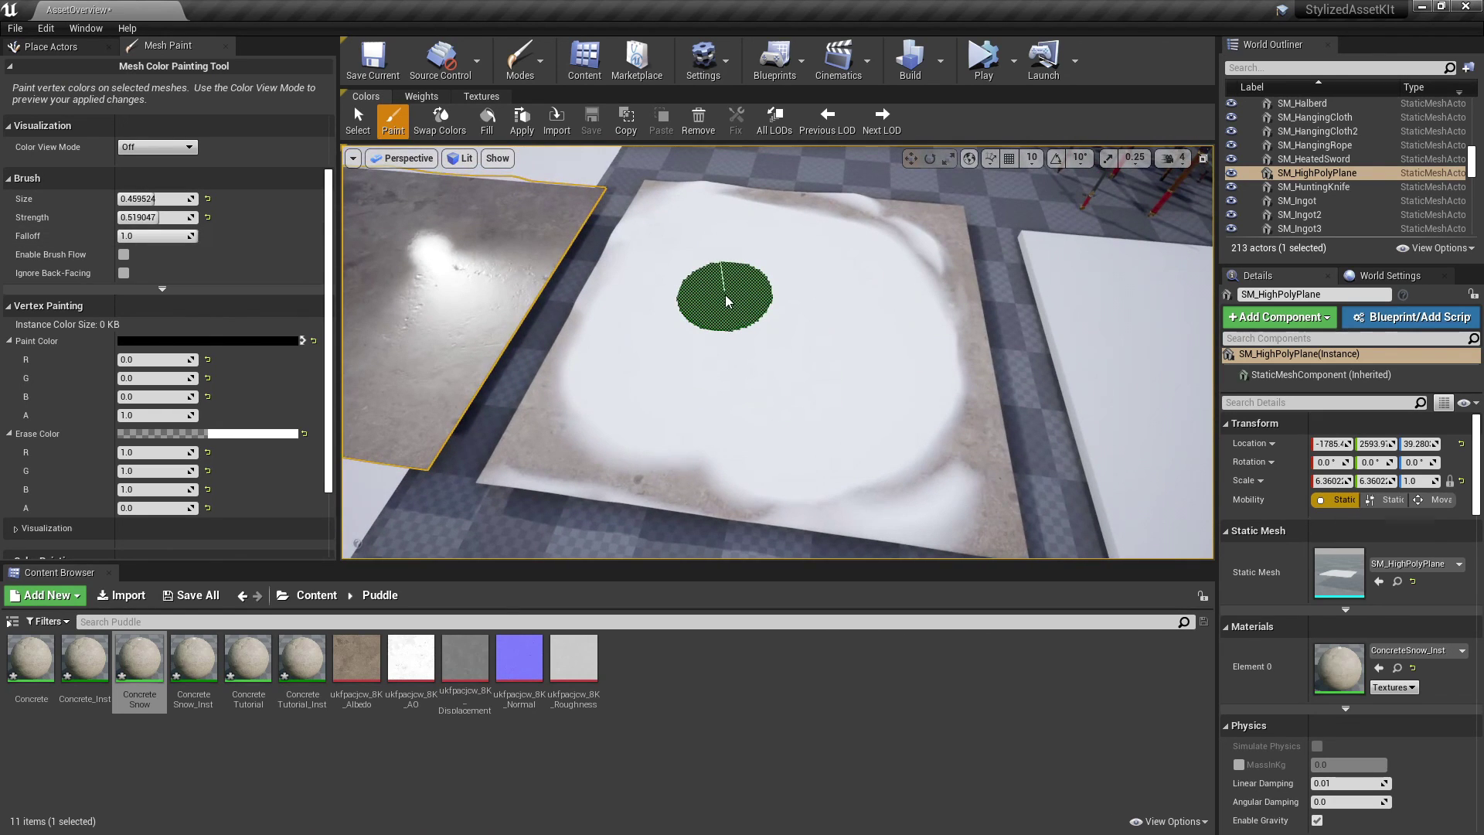